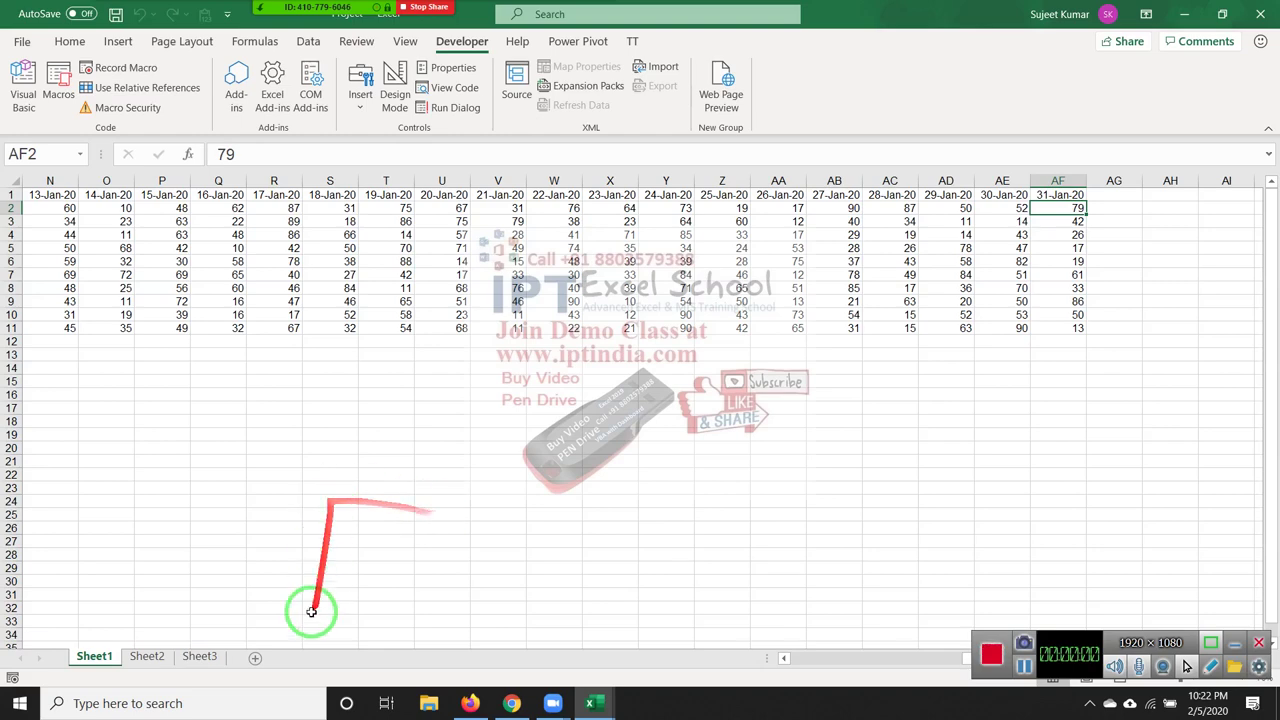
Review the wide daily sales table on Sheet1 and the sample Name/Date/Number layout on Sheet2
left_click(158, 275)
key("Home")
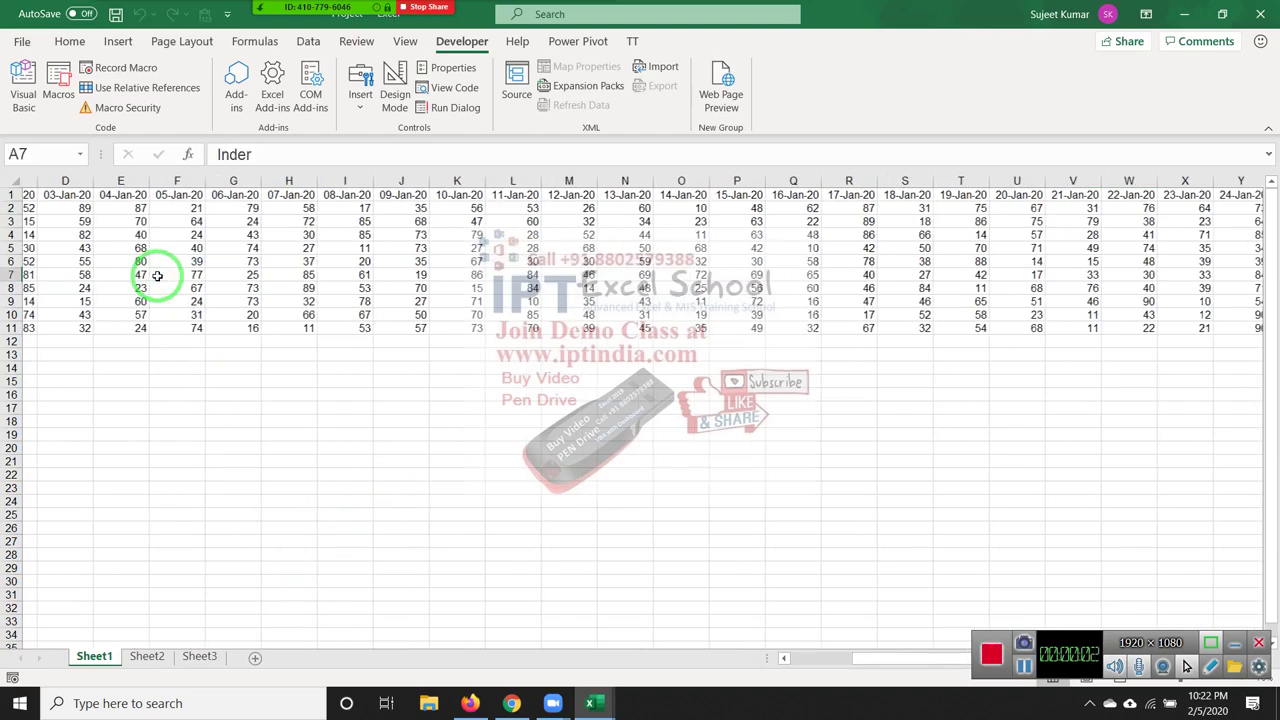
left_click_drag(150, 278, 110, 229)
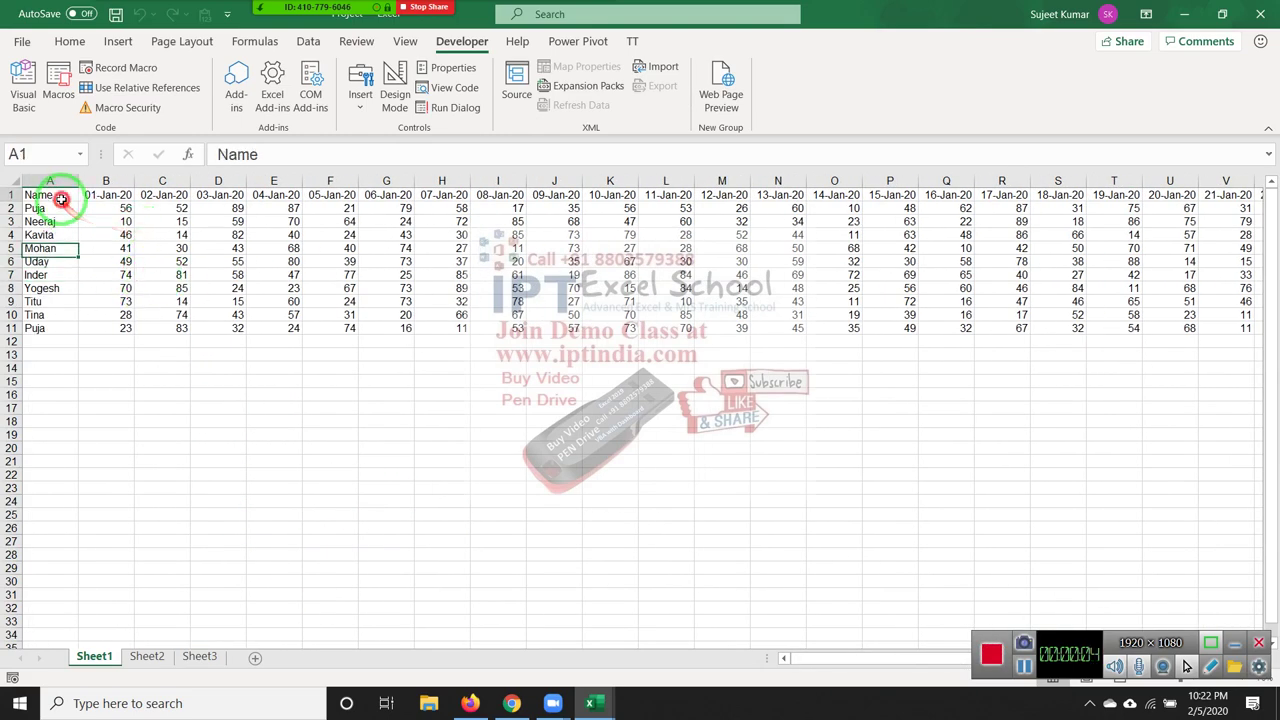
left_click_drag(38, 194, 837, 357)
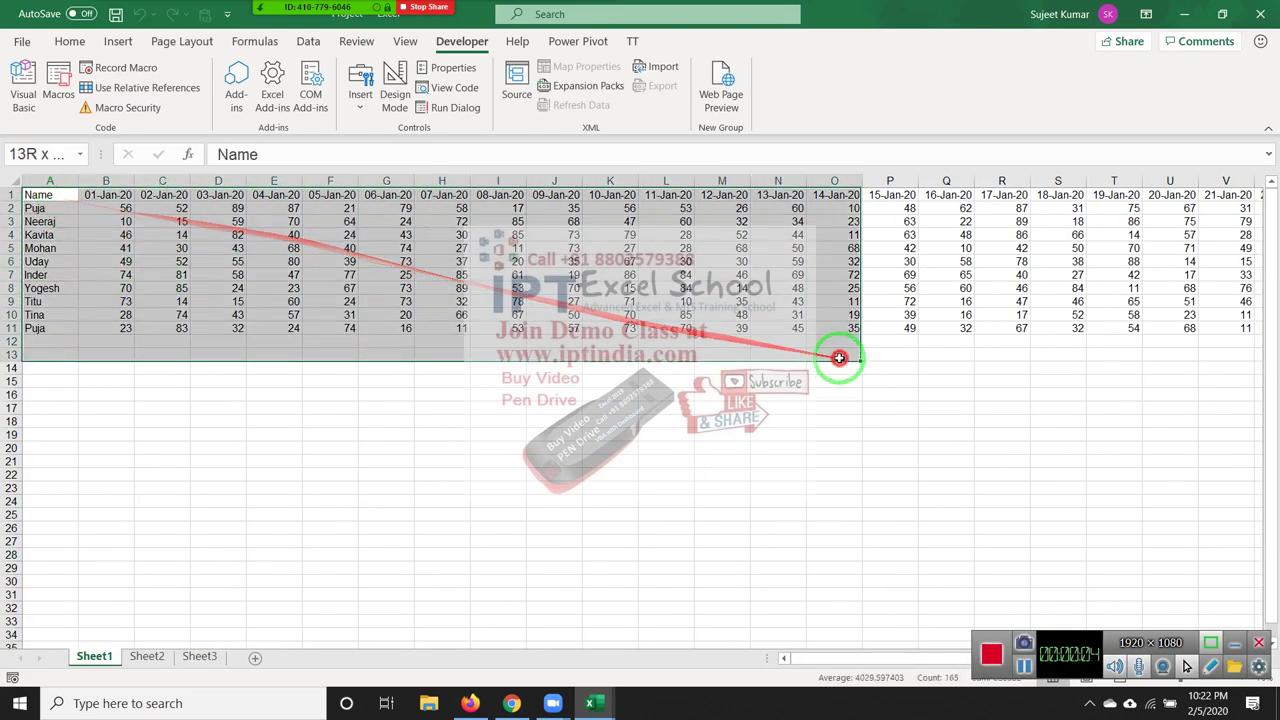
left_click(146, 656)
left_click_drag(78, 241, 226, 428)
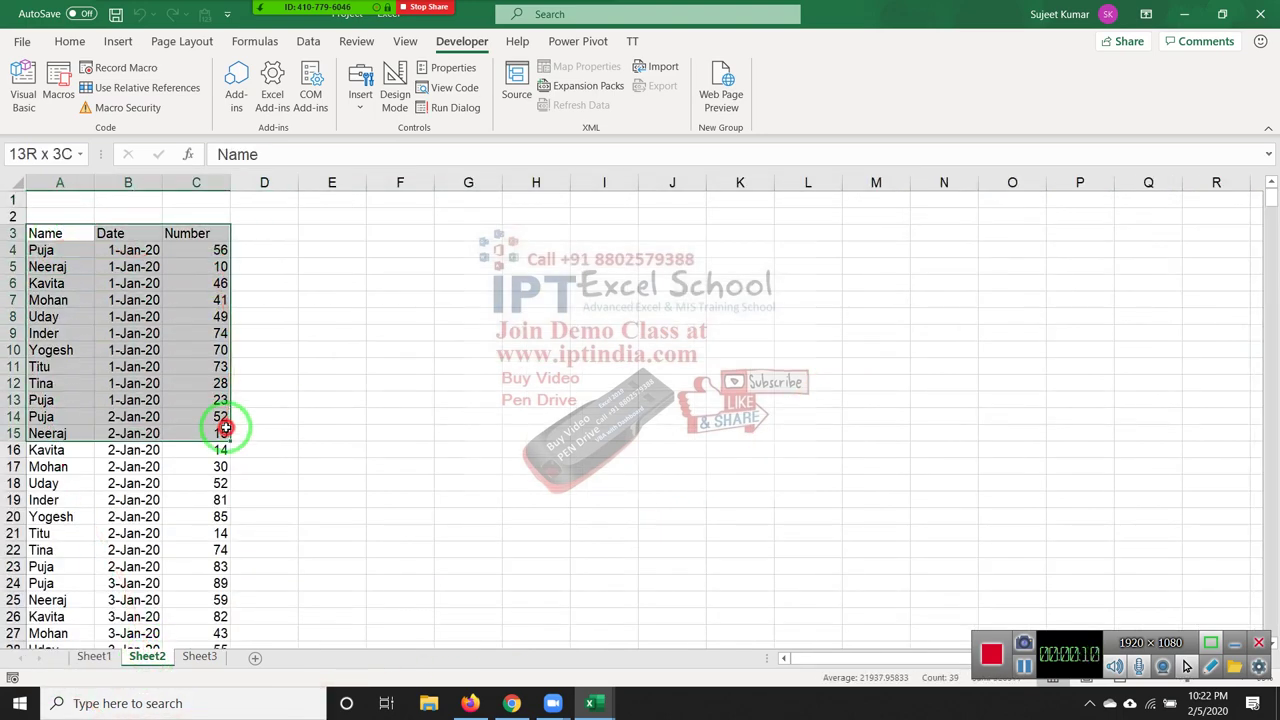
left_click(94, 656)
left_click(60, 196)
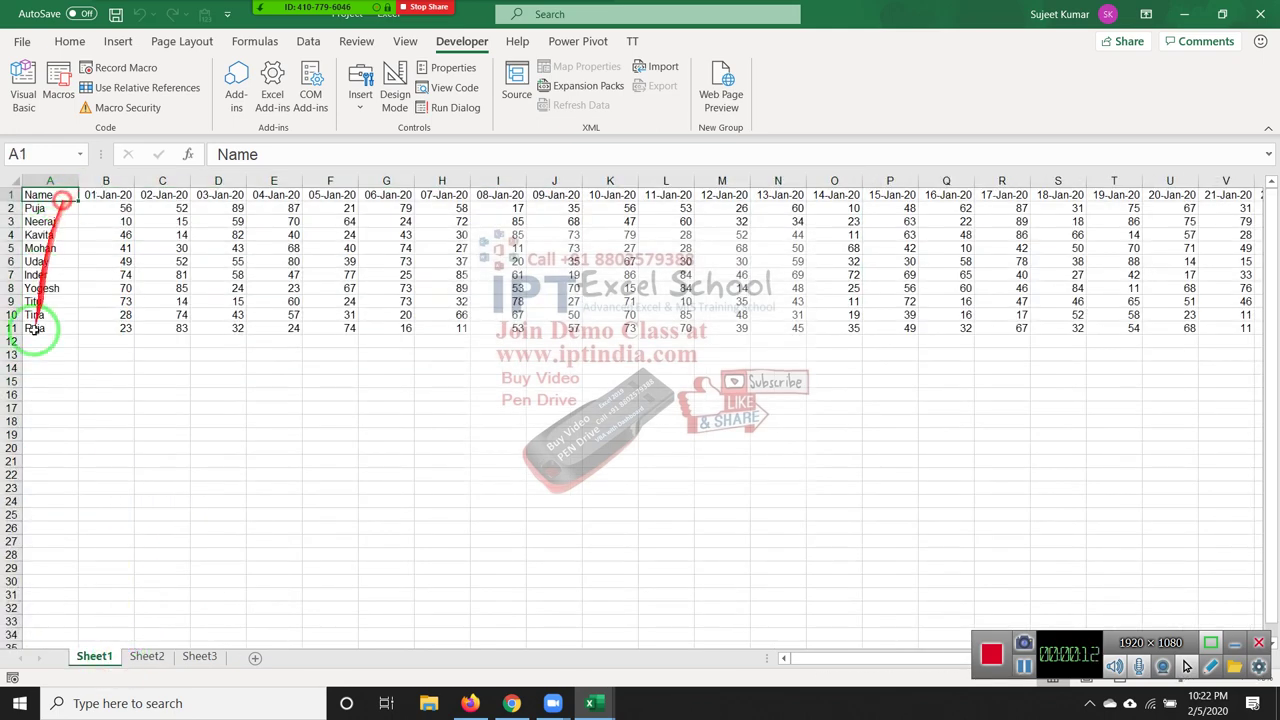
Enter the headings Name, Date and Sales in A17:C17
left_click(38, 407)
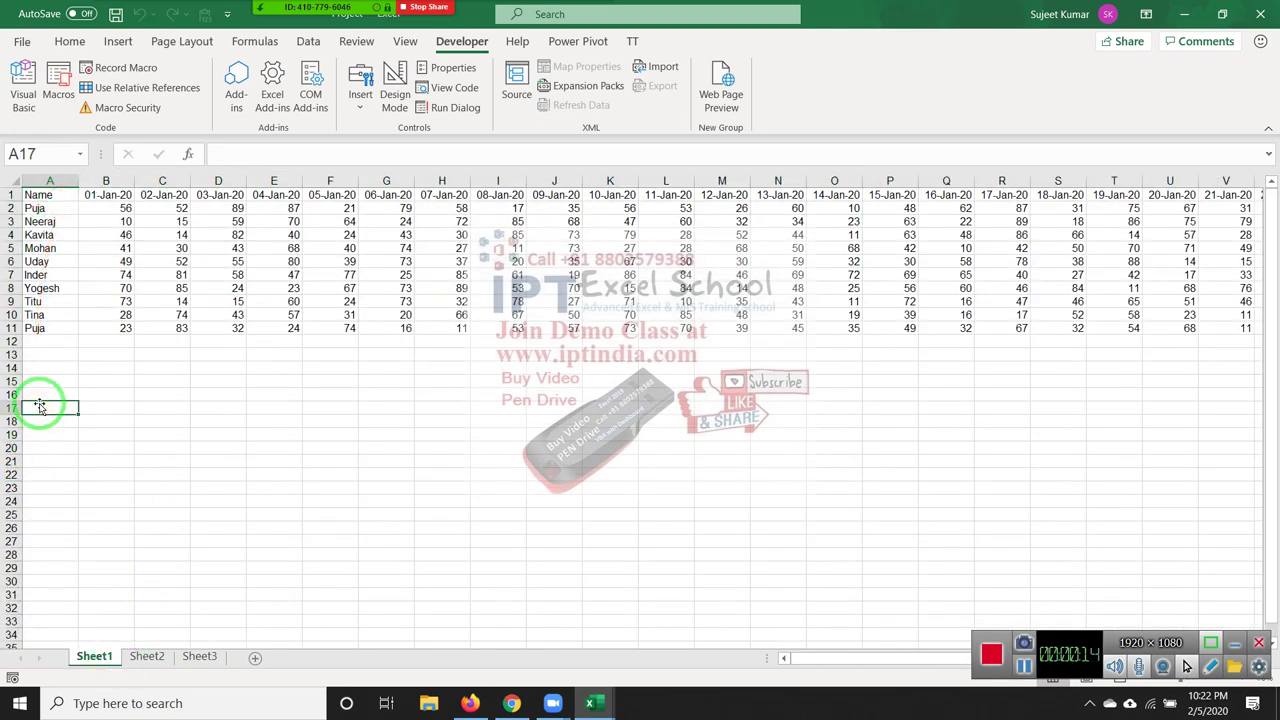
type("Da")
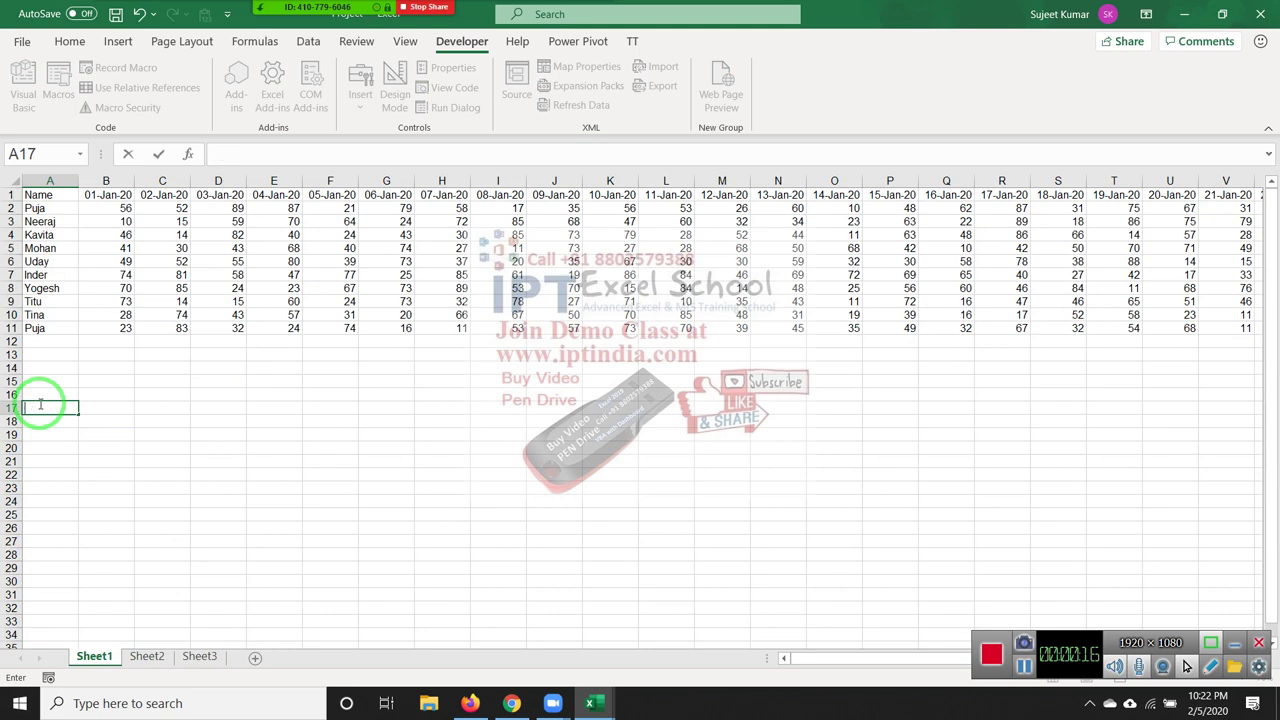
key("Tab")
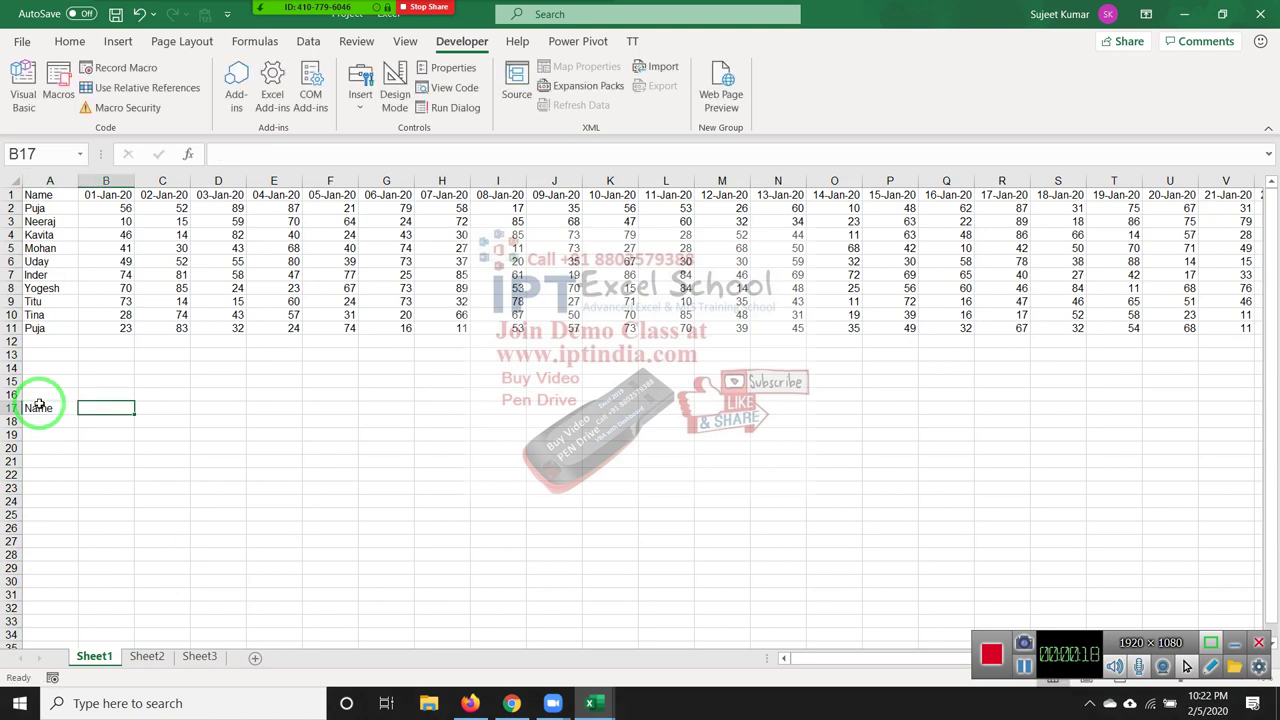
type("Date")
key("Tab")
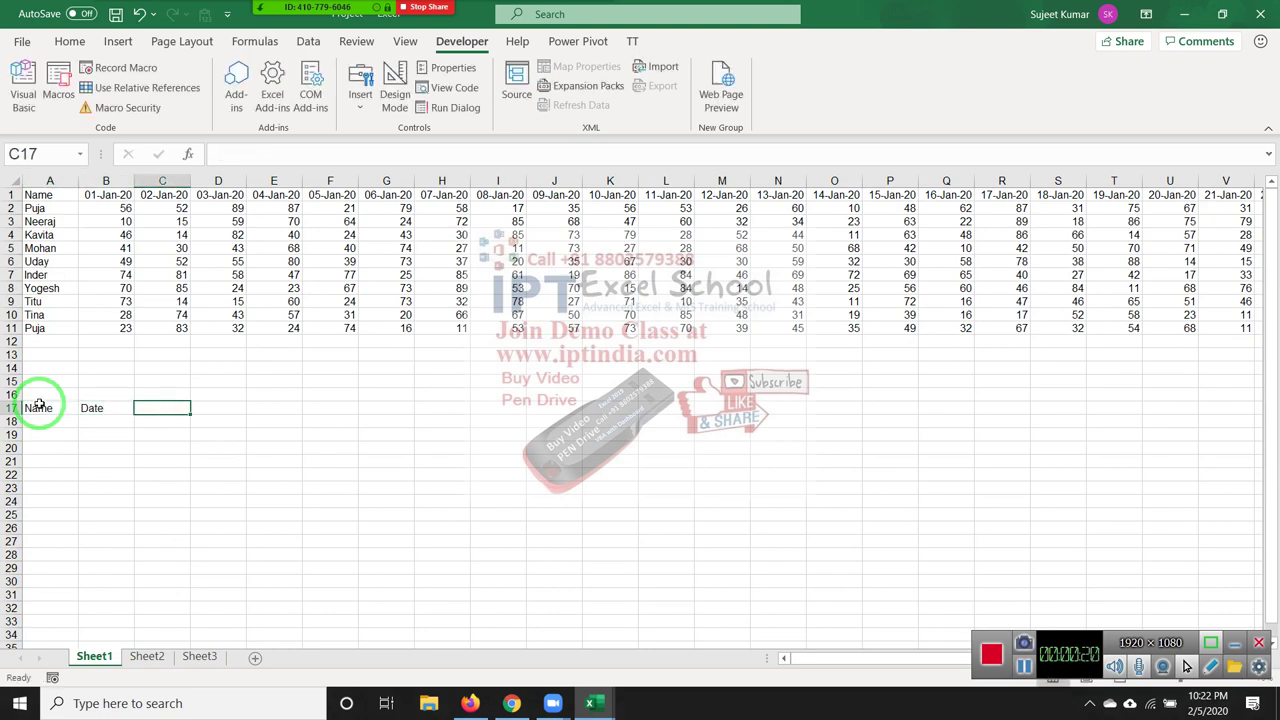
type("Sales")
key("Return")
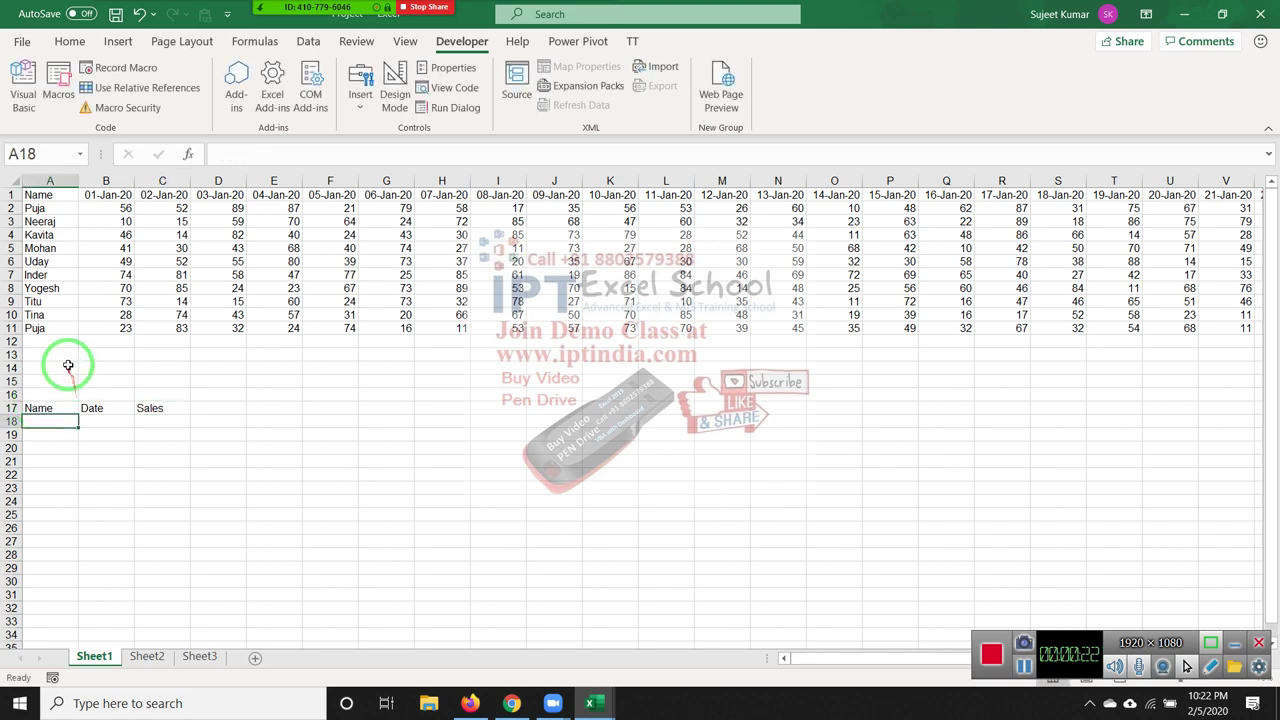
Paste the names under Name and fill 01-Jan-20 beside each one as a demo
left_click_drag(45, 208, 45, 328)
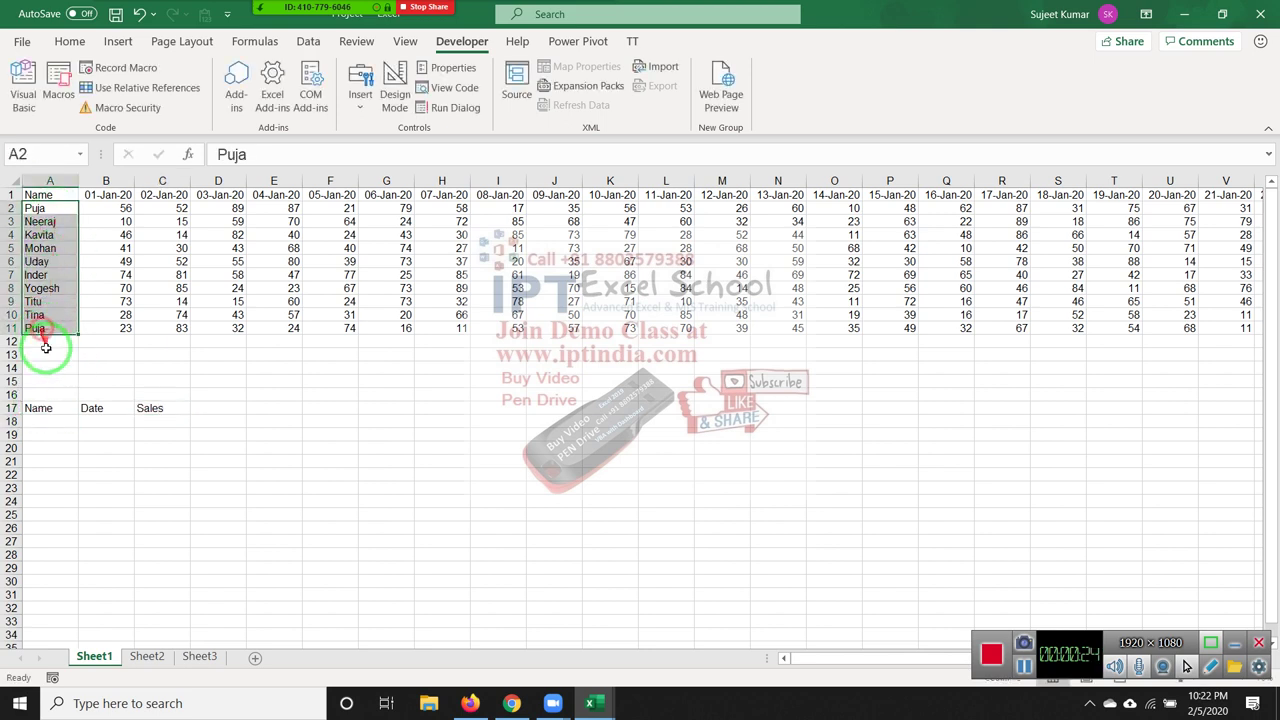
key("ctrl+c")
left_click(40, 434)
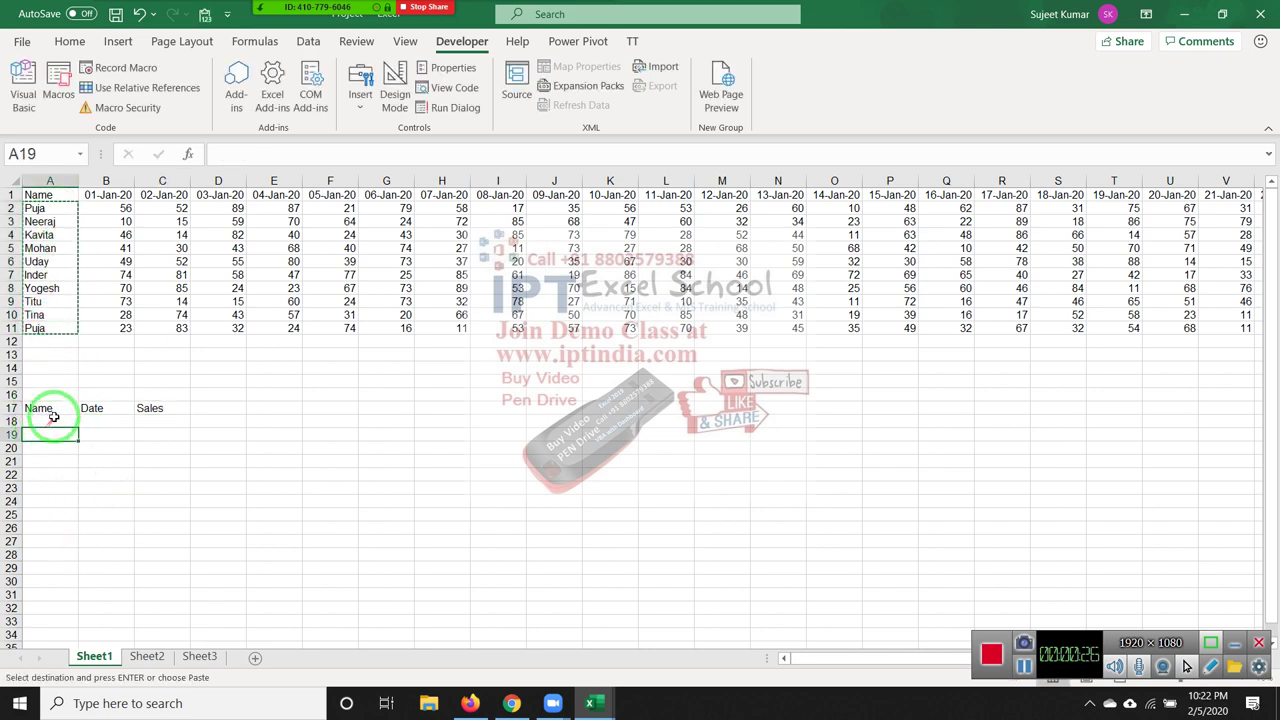
left_click(52, 410)
left_click(55, 424)
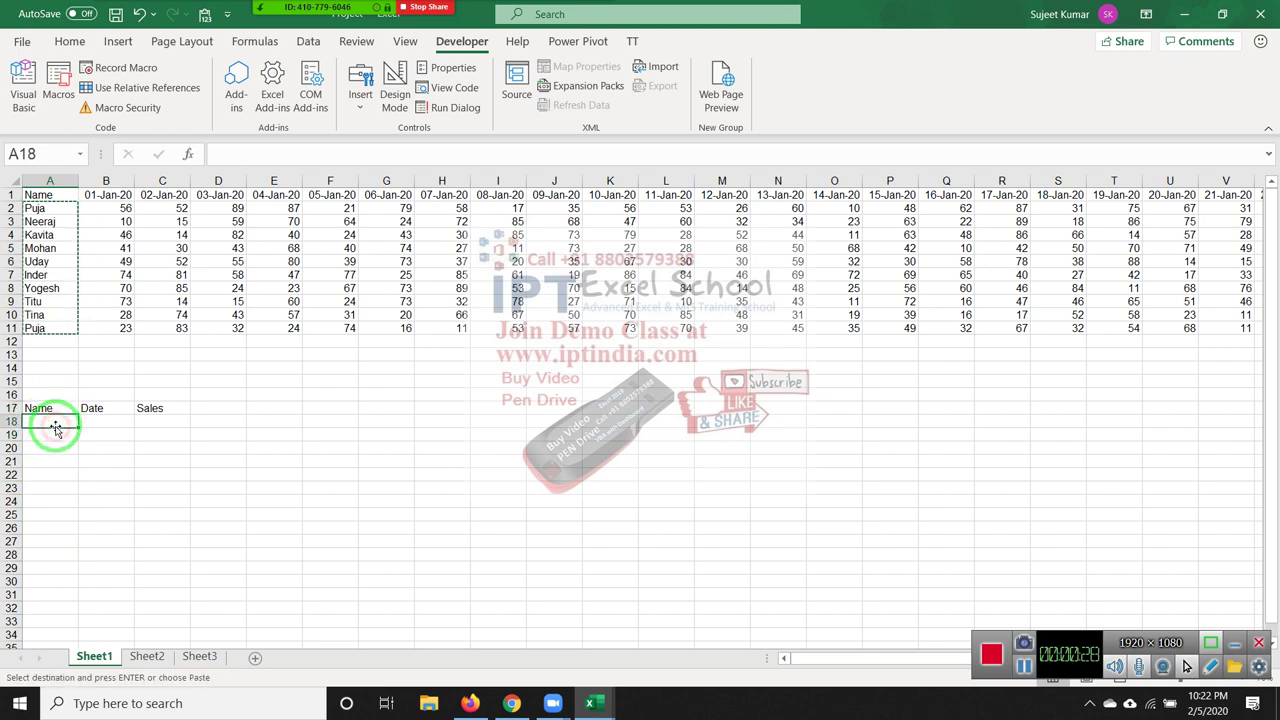
key("ctrl+v")
left_click(126, 194)
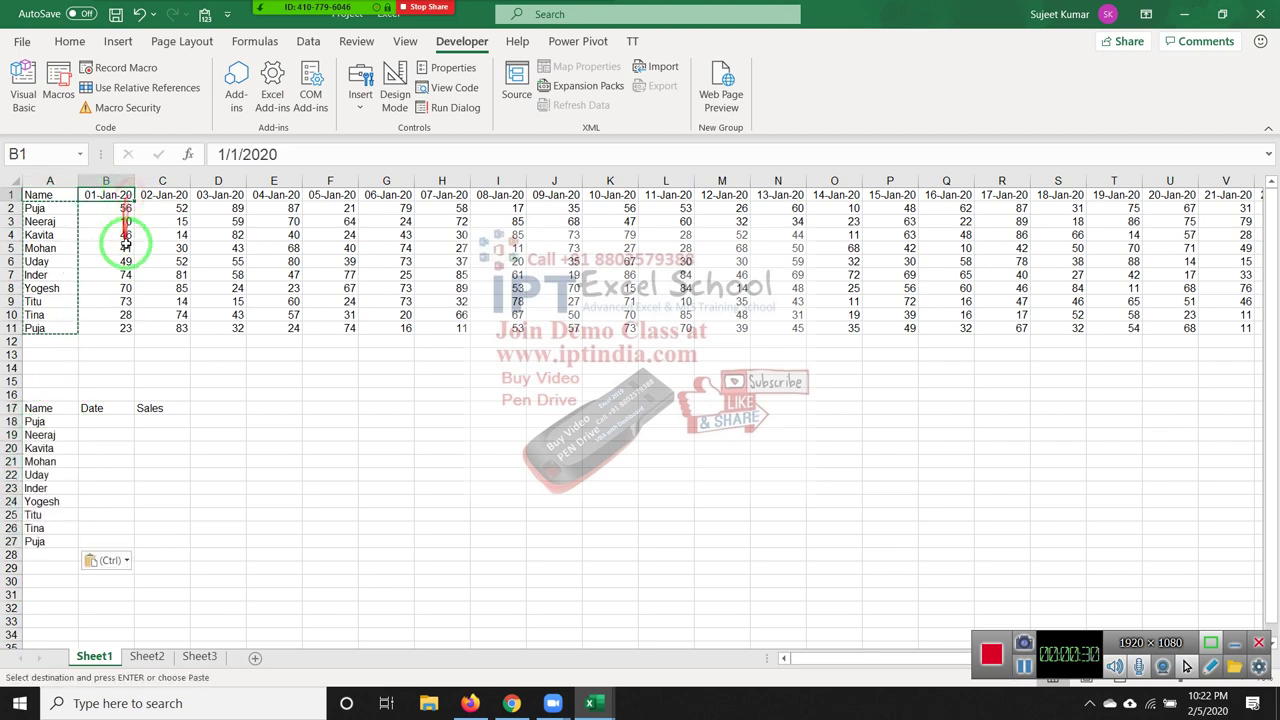
left_click_drag(100, 421, 95, 533)
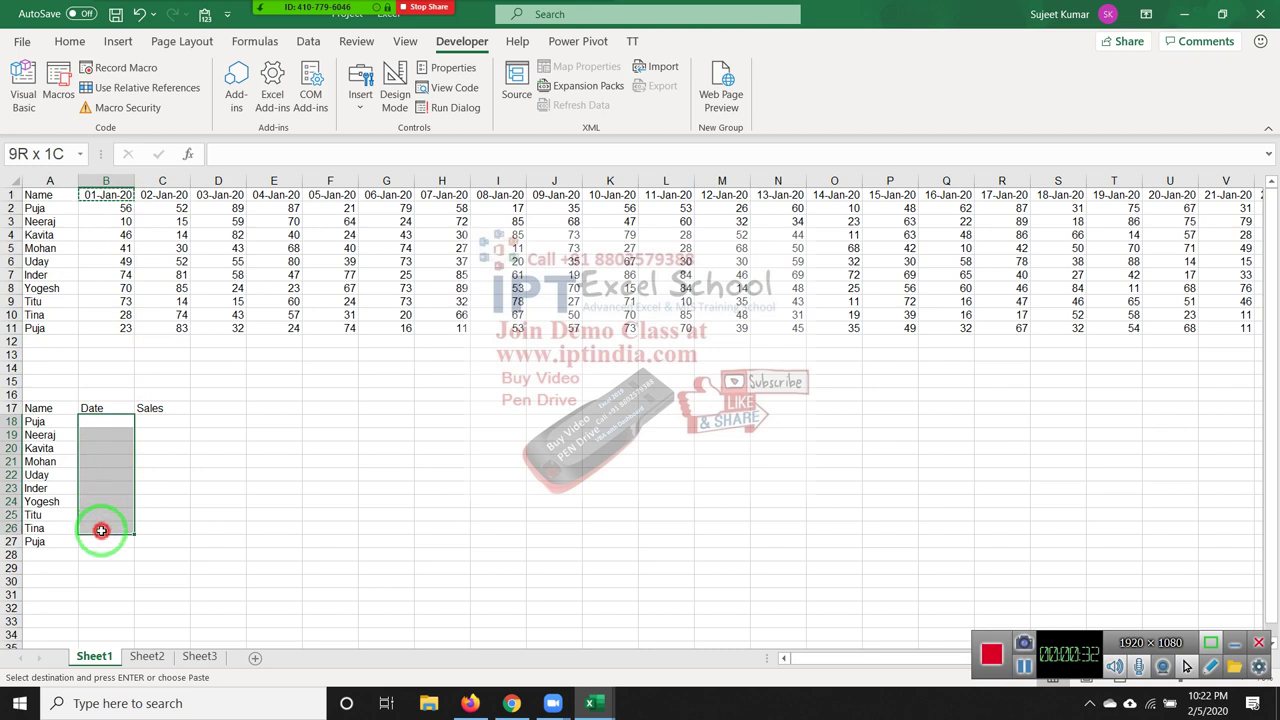
key("ctrl+v")
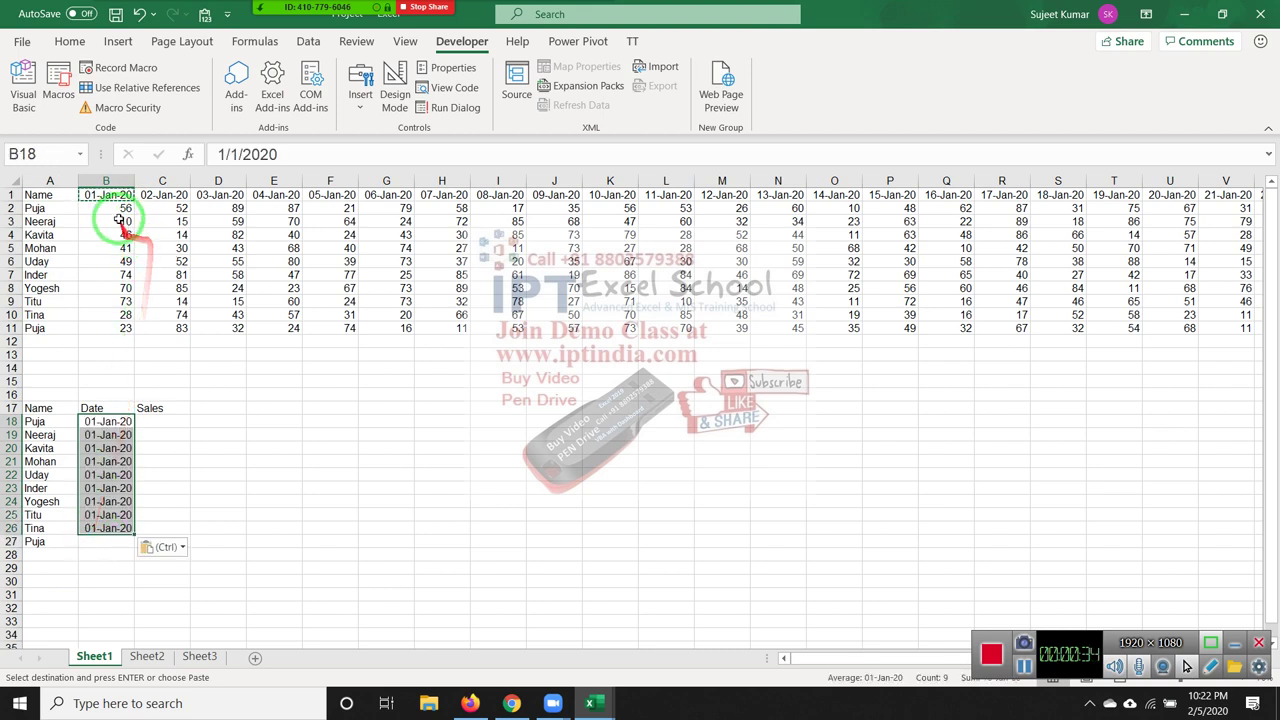
Undo an accidental paste and paste the first day's sales figures under Sales
left_click_drag(115, 208, 121, 328)
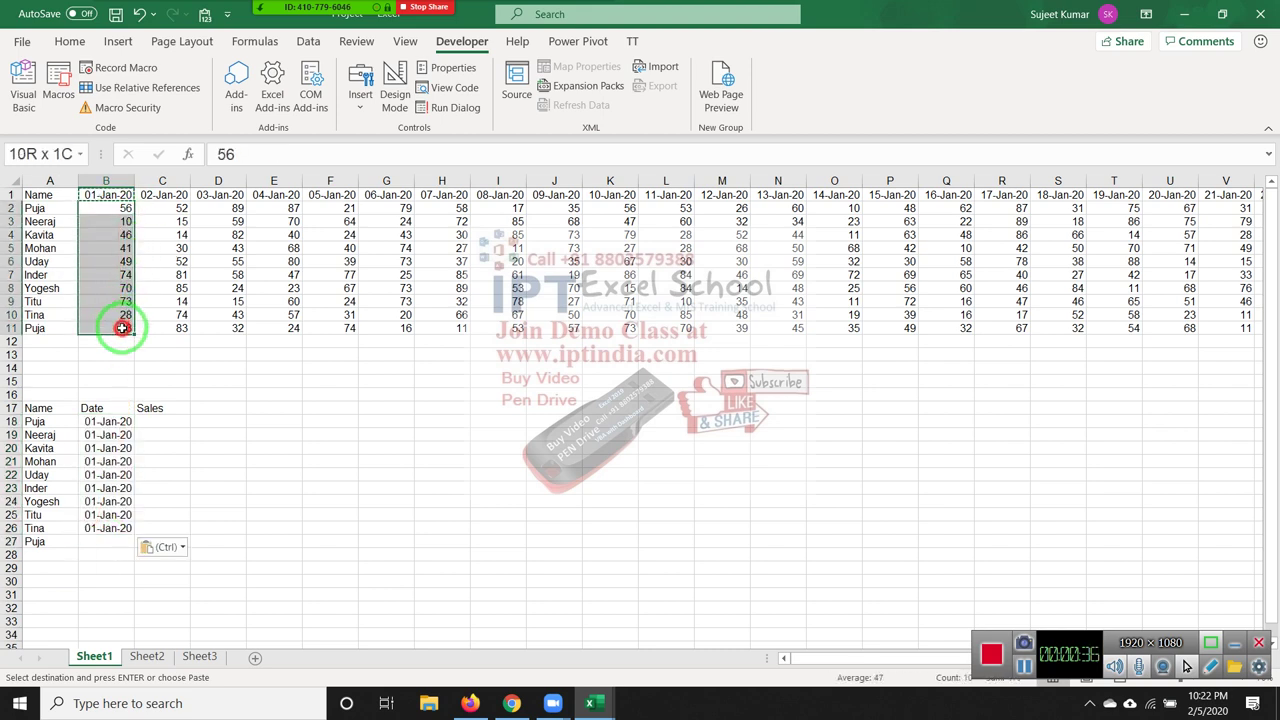
key("ctrl+v")
left_click(162, 421)
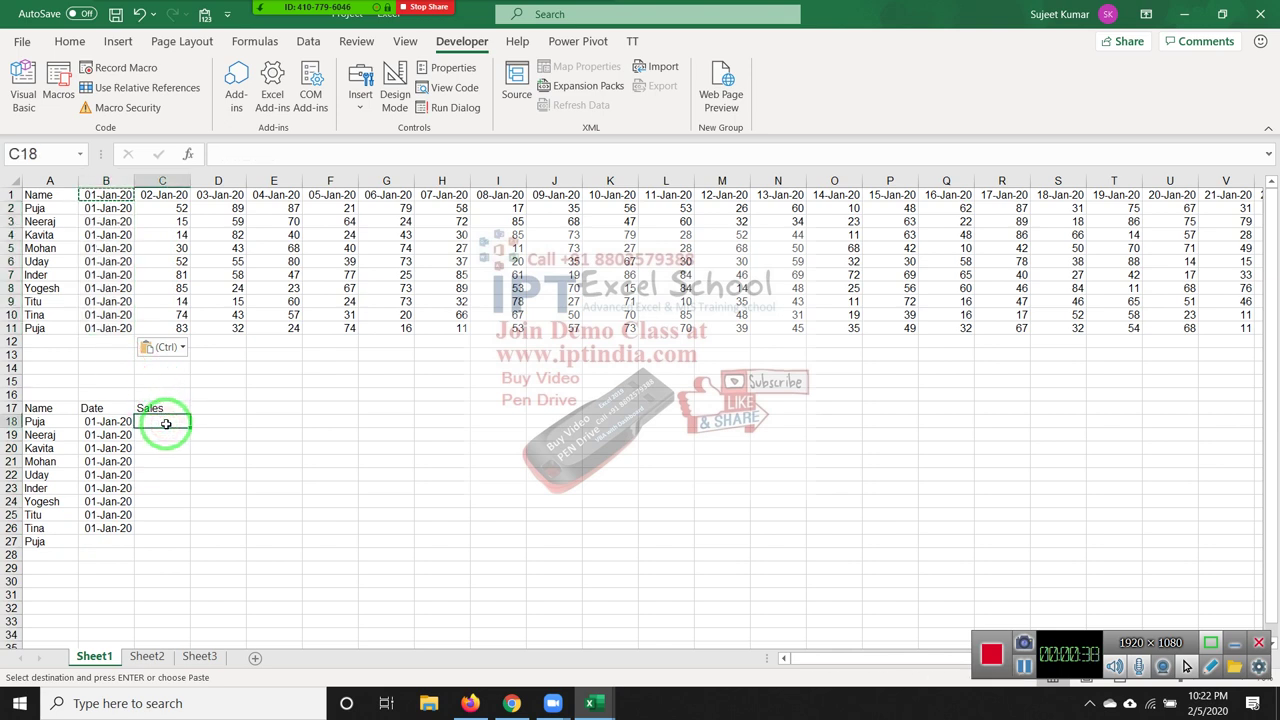
key("ctrl")
key("Escape")
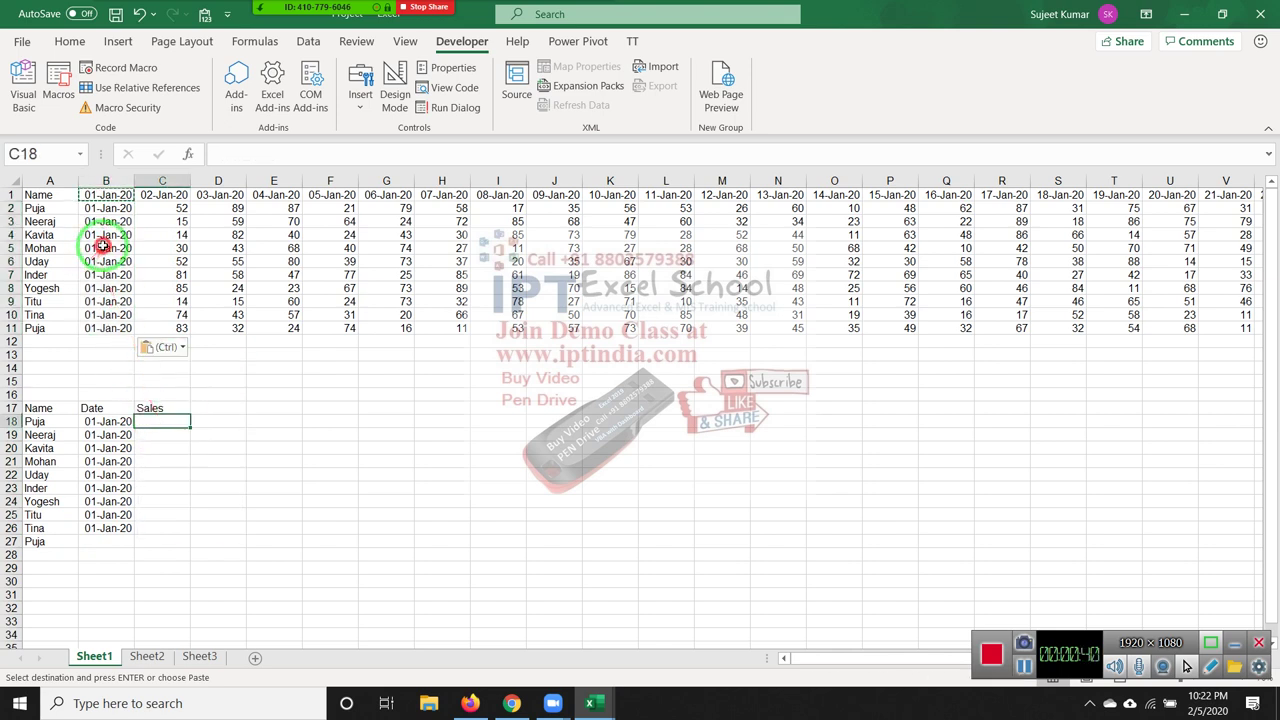
left_click(100, 248)
key("ctrl+z")
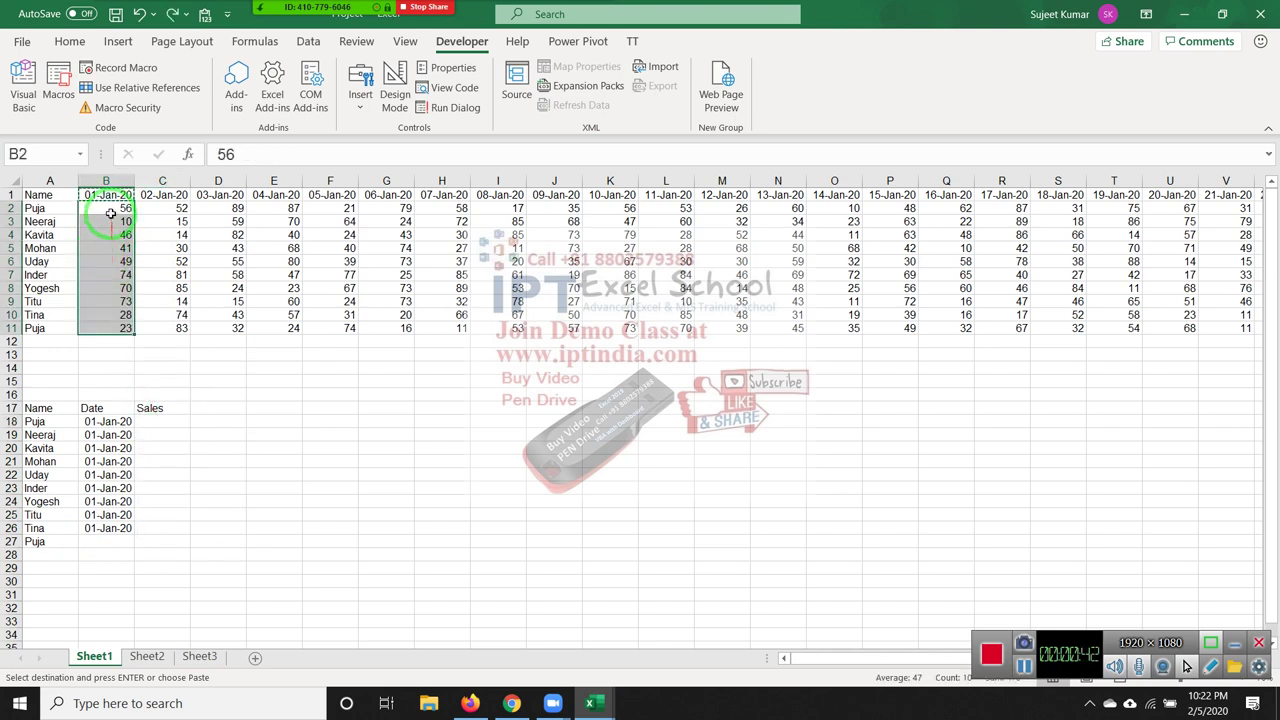
key("ctrl+c")
left_click(168, 422)
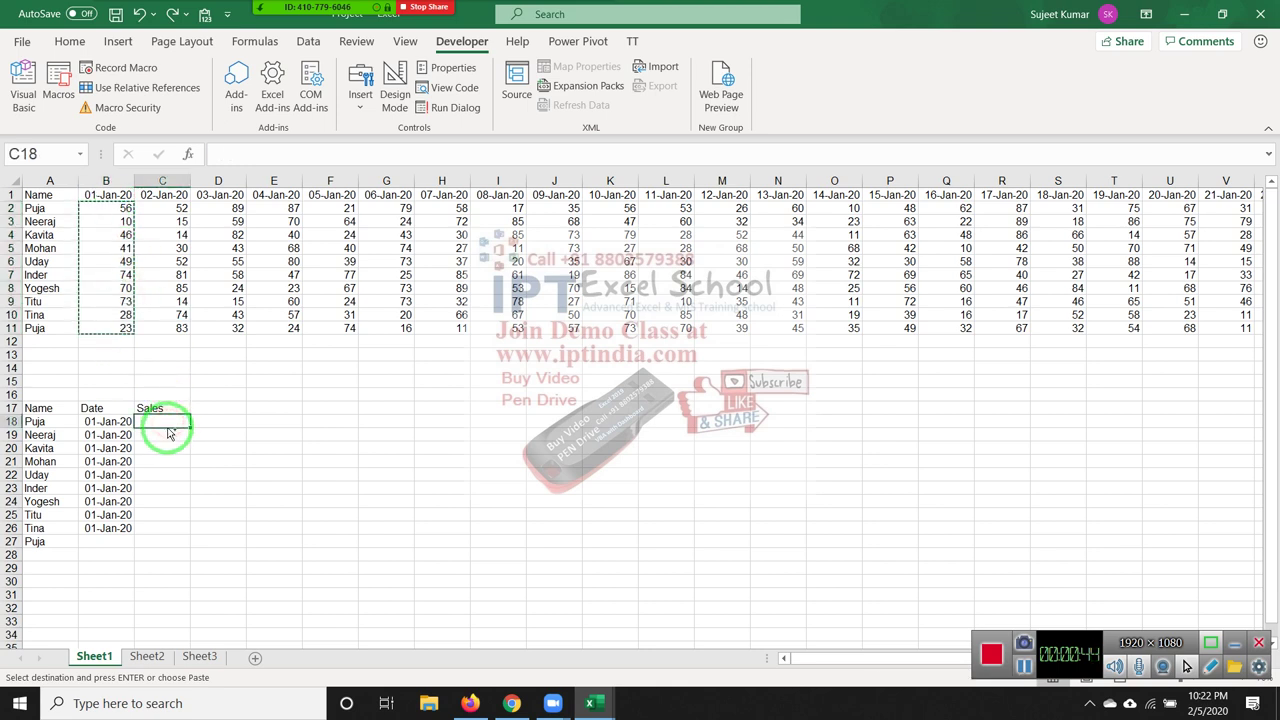
key("ctrl+v")
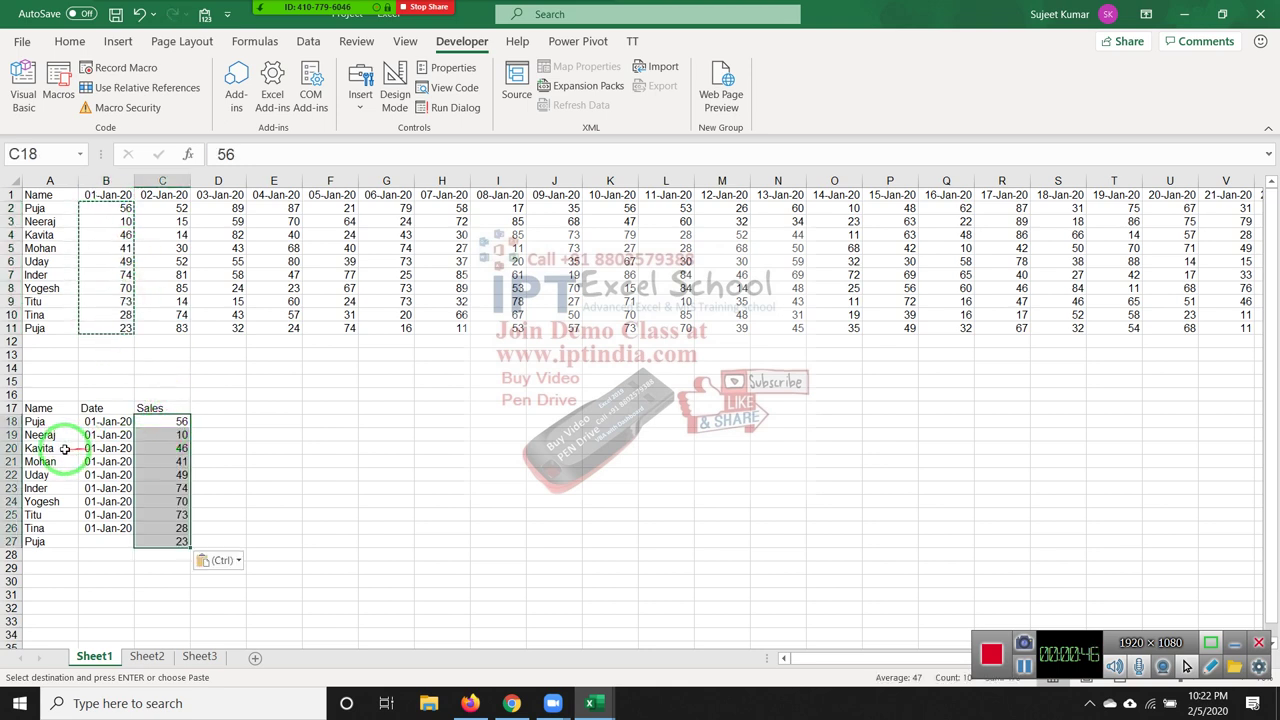
Clear all the trial demo rows beneath the row 17 headings
left_click(55, 427)
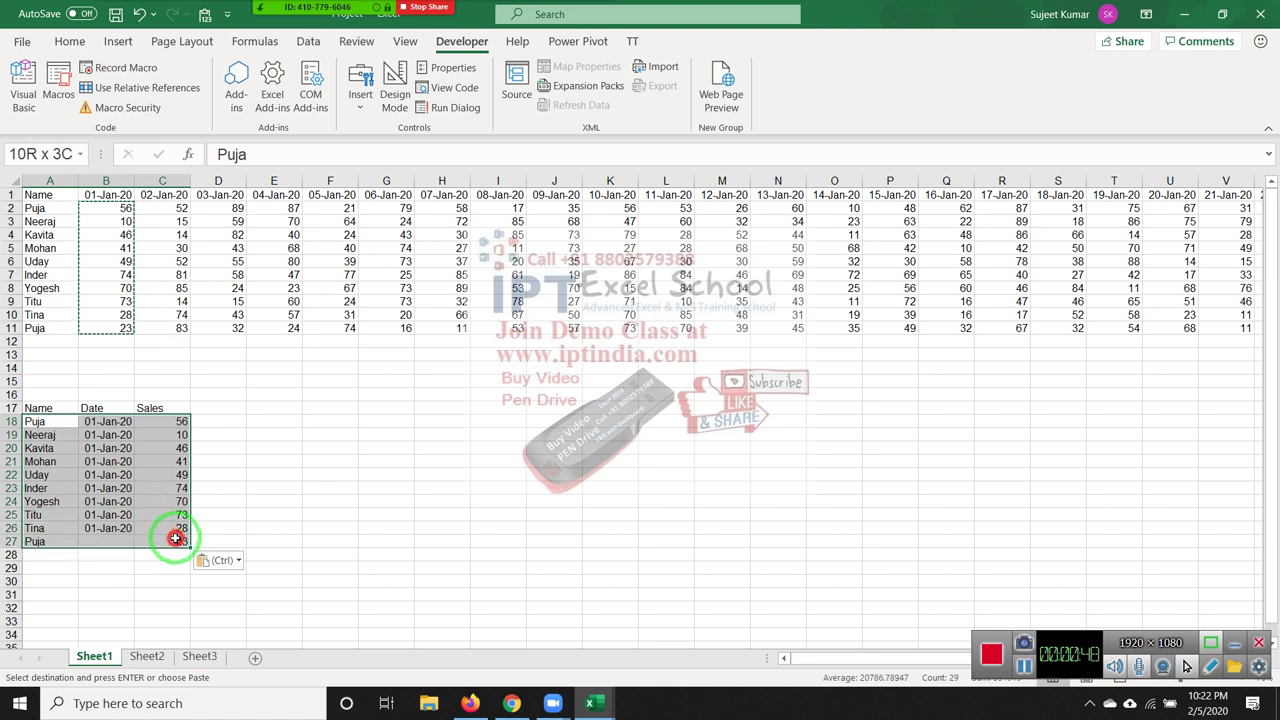
left_click_drag(55, 427, 165, 499)
key("Delete")
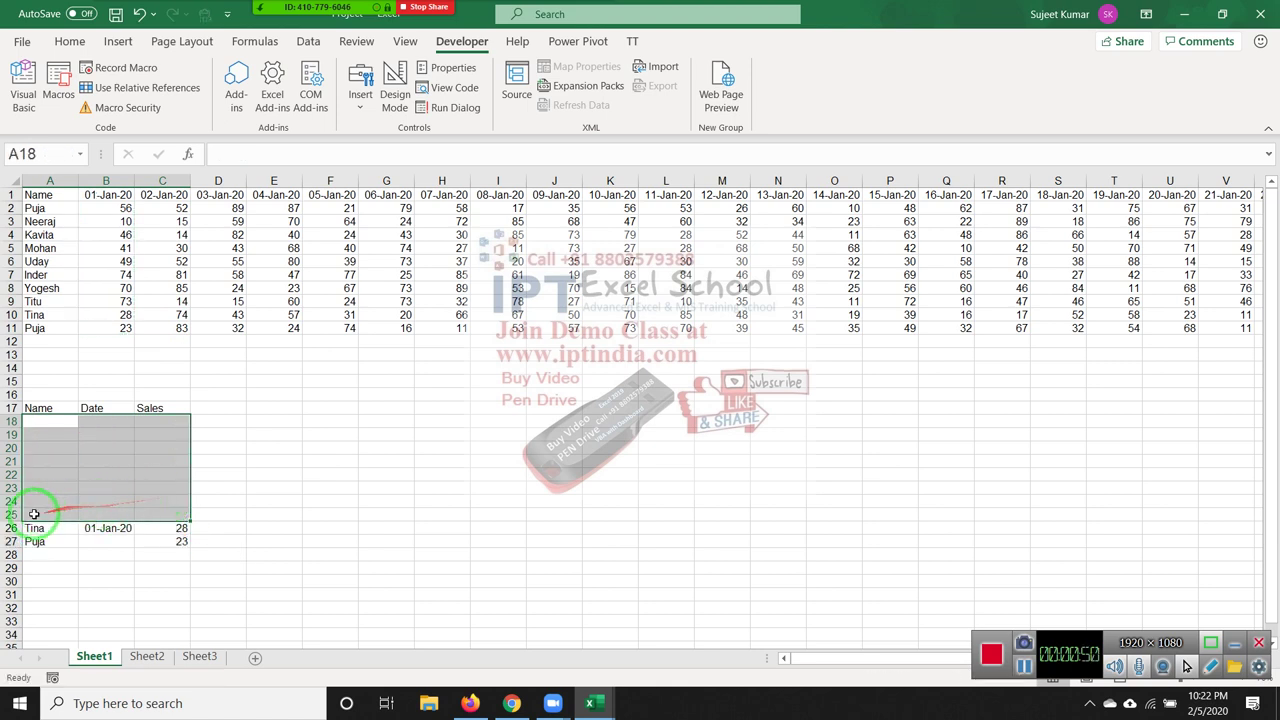
left_click_drag(35, 514, 194, 565)
key("Delete")
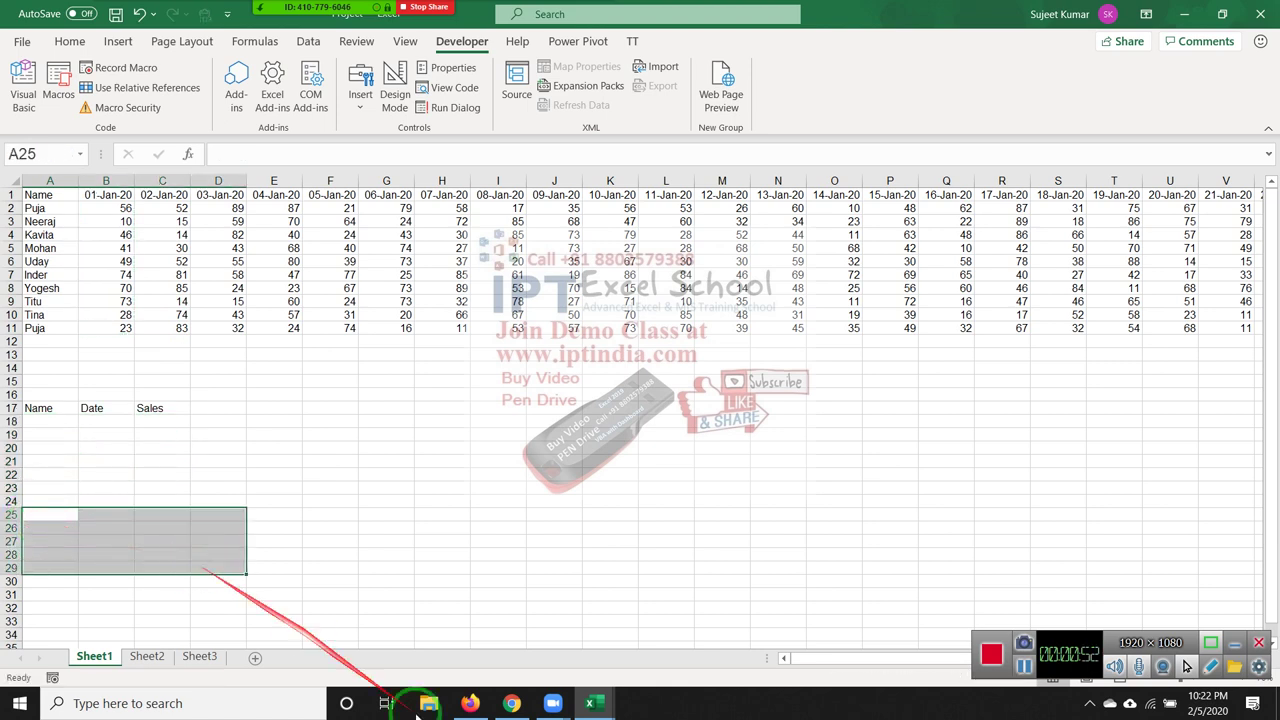
Switch to the VBA editor and open Module1's code
left_click(590, 703)
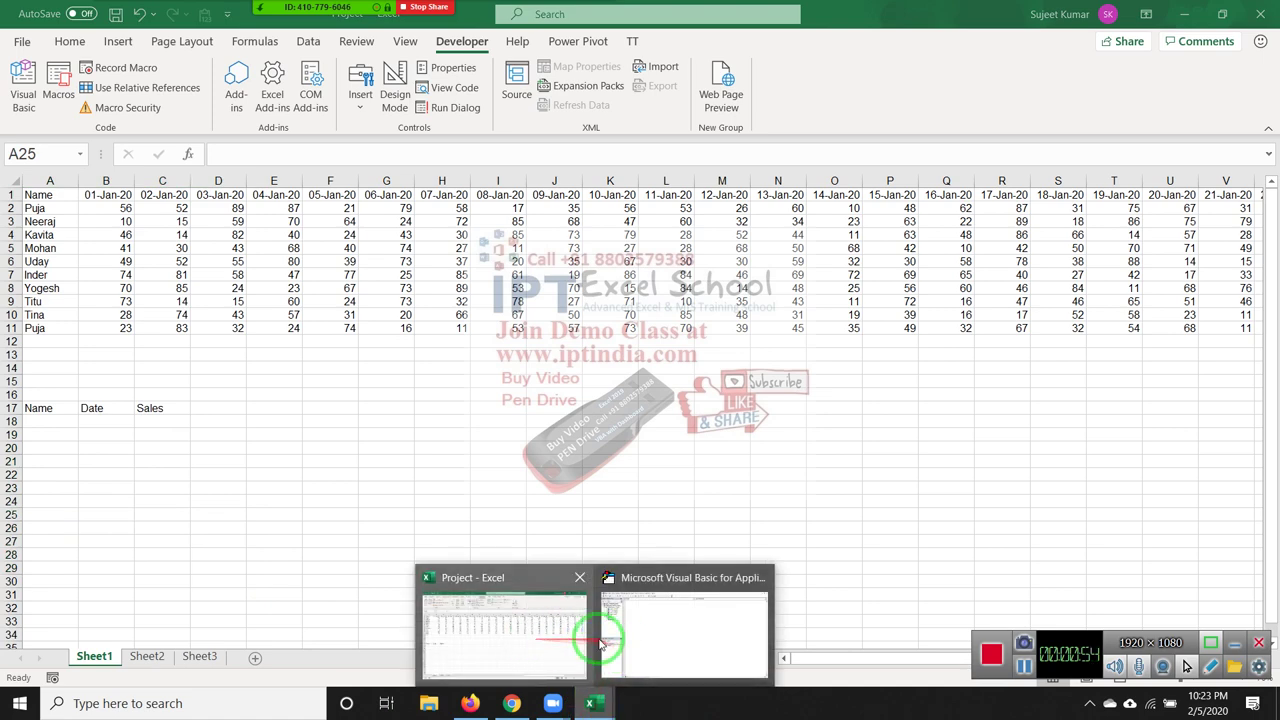
left_click(640, 640)
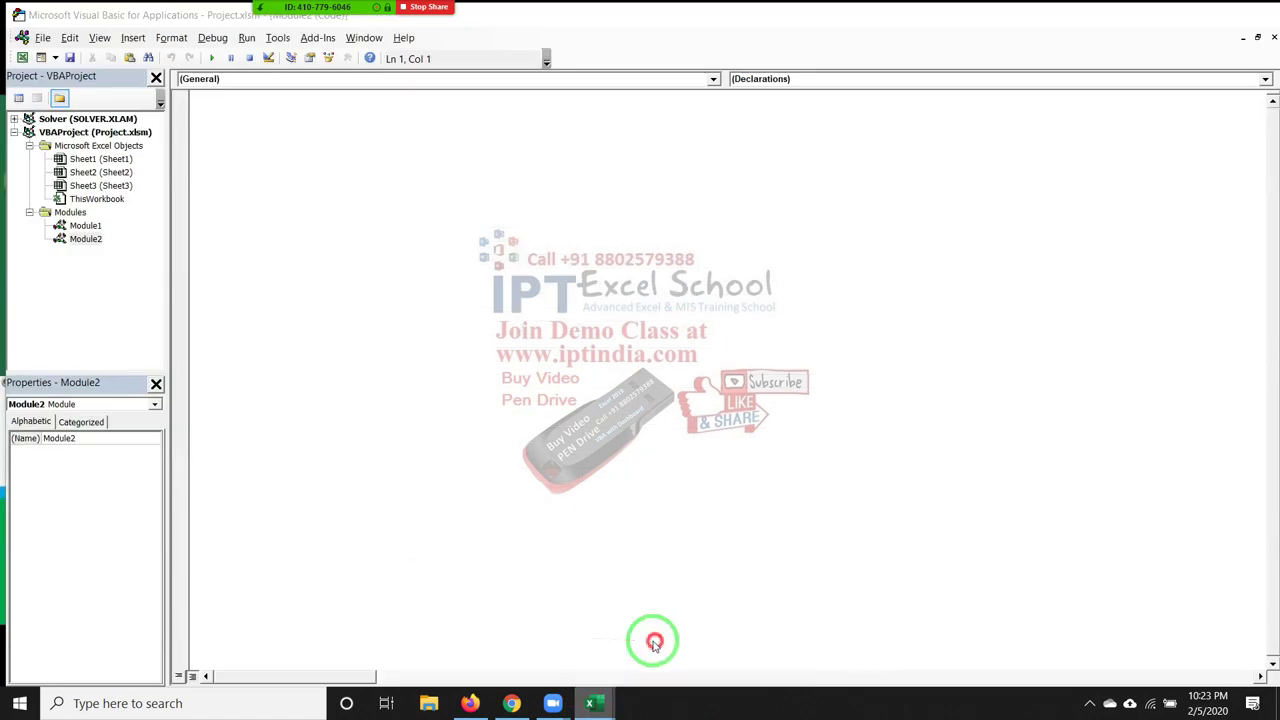
double_click(86, 226)
left_click(430, 324)
Scroll through the datacompile macro code, then return to the Excel worksheet
scroll(494, 390, "up", 6)
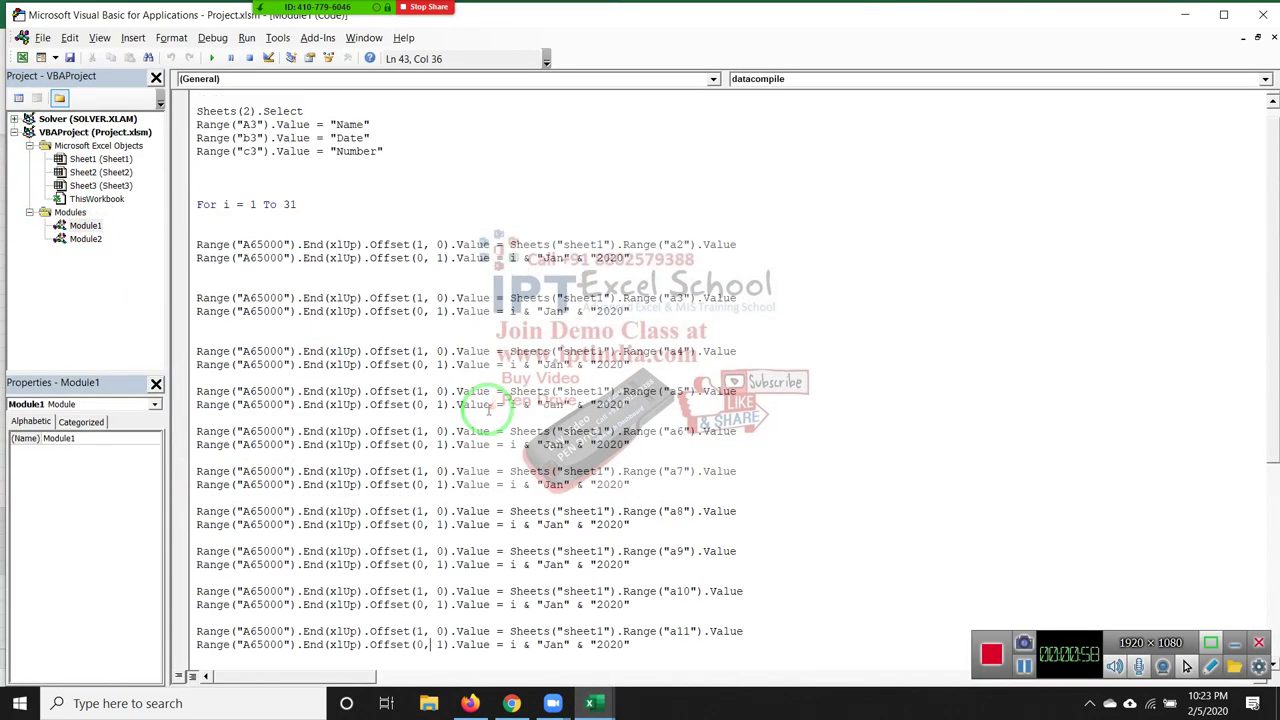
scroll(488, 400, "up", 1)
scroll(483, 416, "down", 5)
scroll(483, 416, "down", 1)
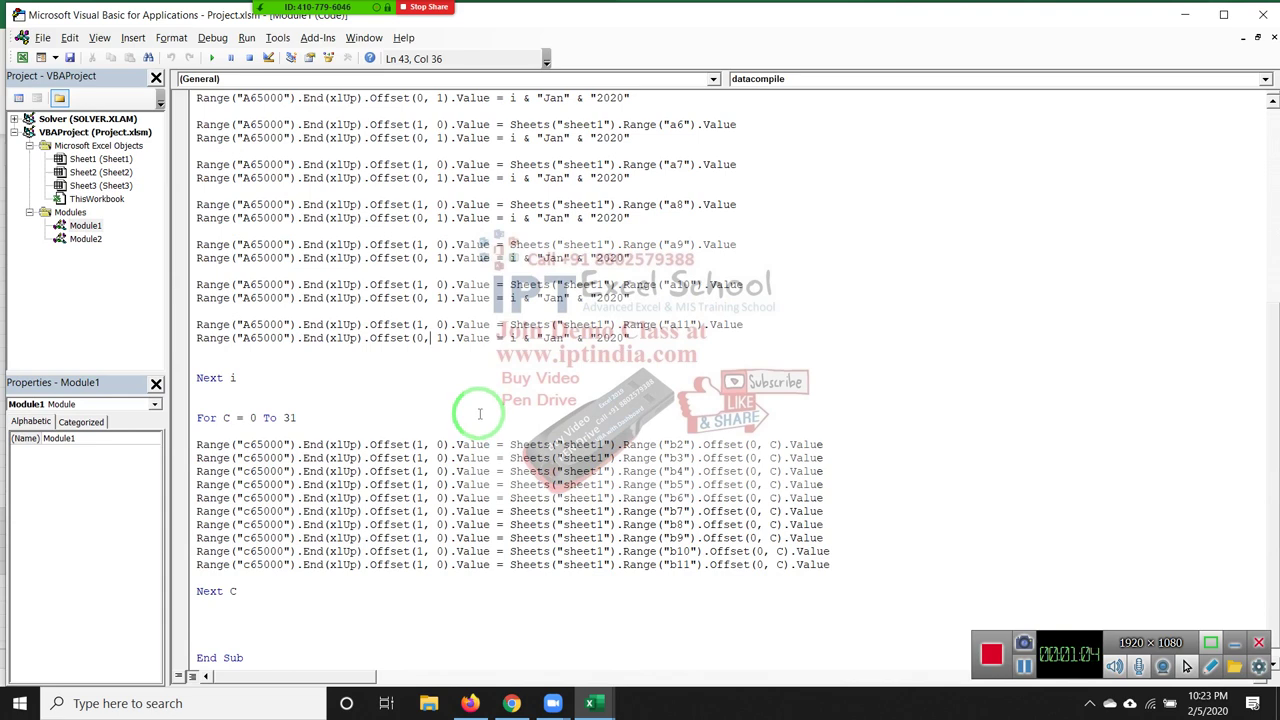
scroll(479, 414, "up", 1)
scroll(479, 414, "up", 2)
scroll(479, 414, "up", 3)
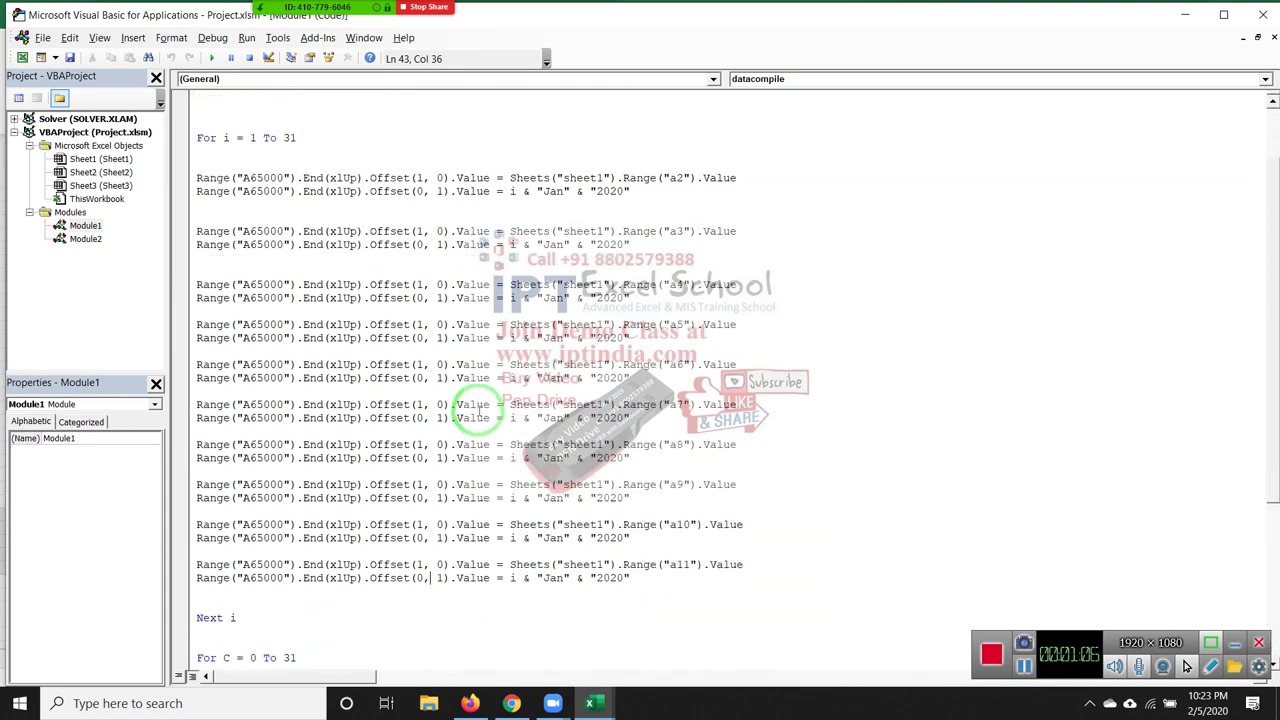
scroll(478, 416, "down", 4)
scroll(479, 418, "down", 3)
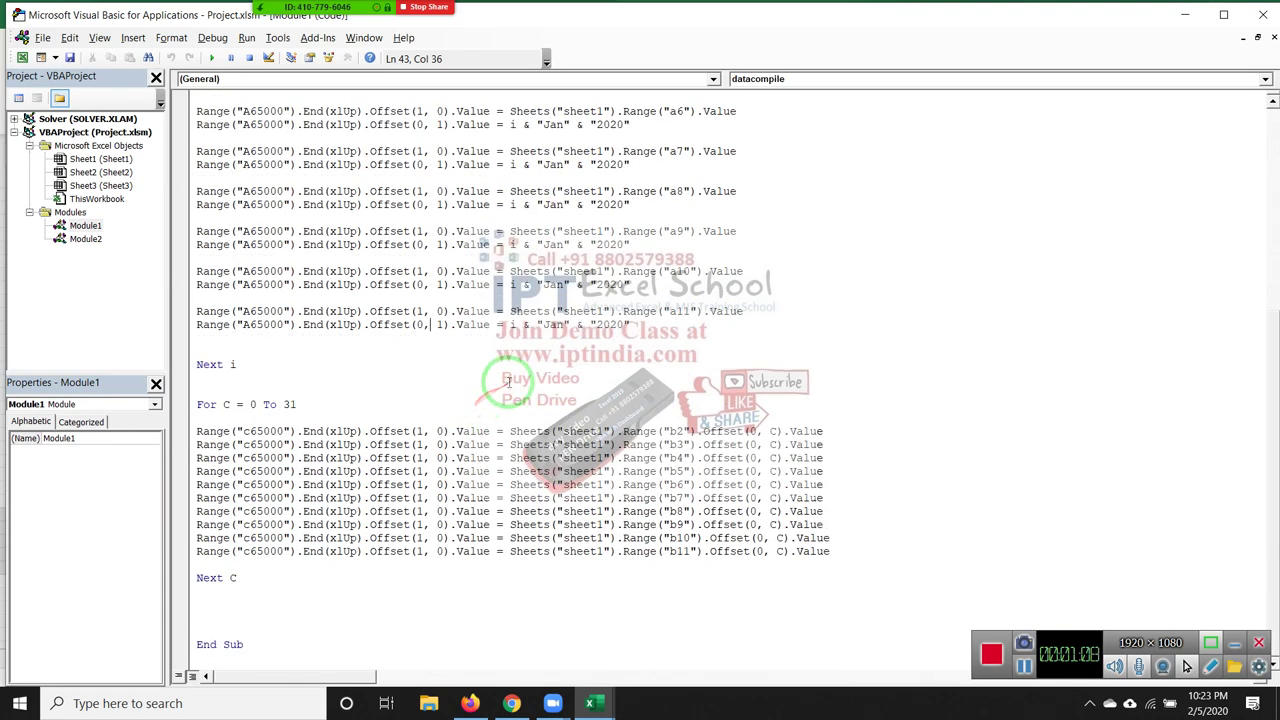
scroll(749, 386, "up", 3)
scroll(320, 343, "down", 3)
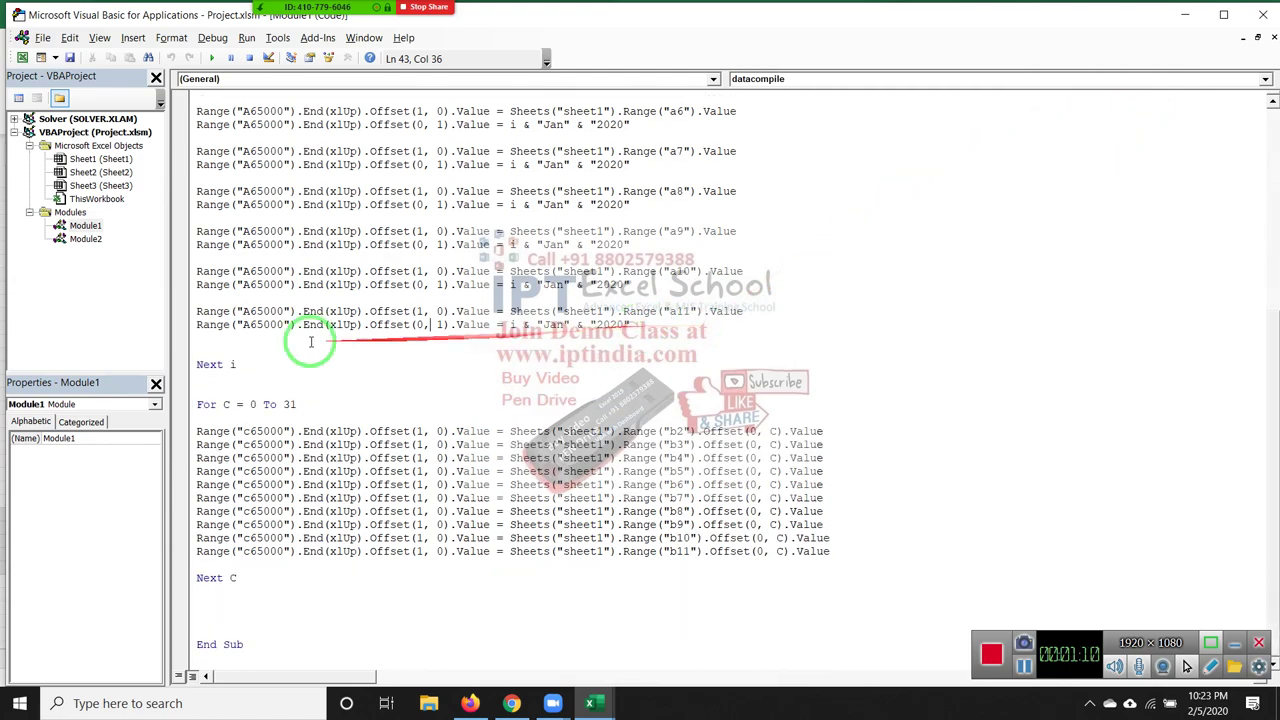
key("alt+F11")
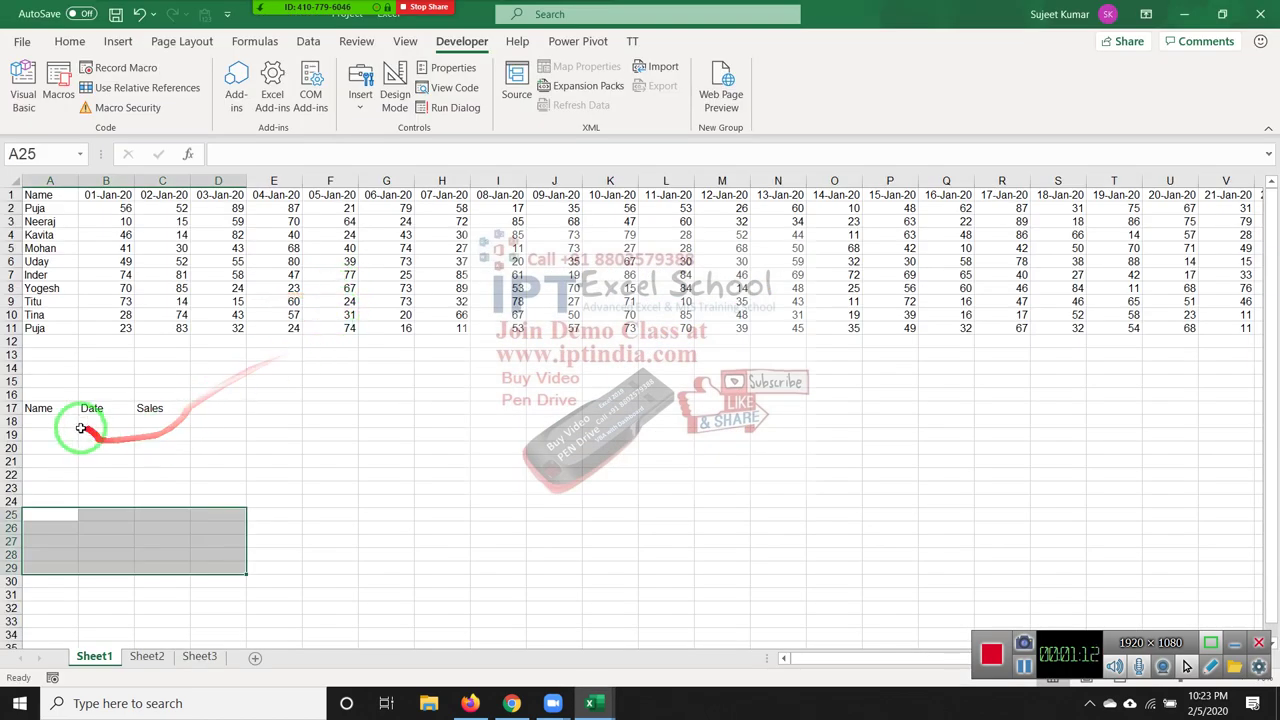
Open the empty Module2 code window in the VBA editor
left_click(62, 421)
key("alt+F11")
double_click(85, 239)
type("sub rr()")
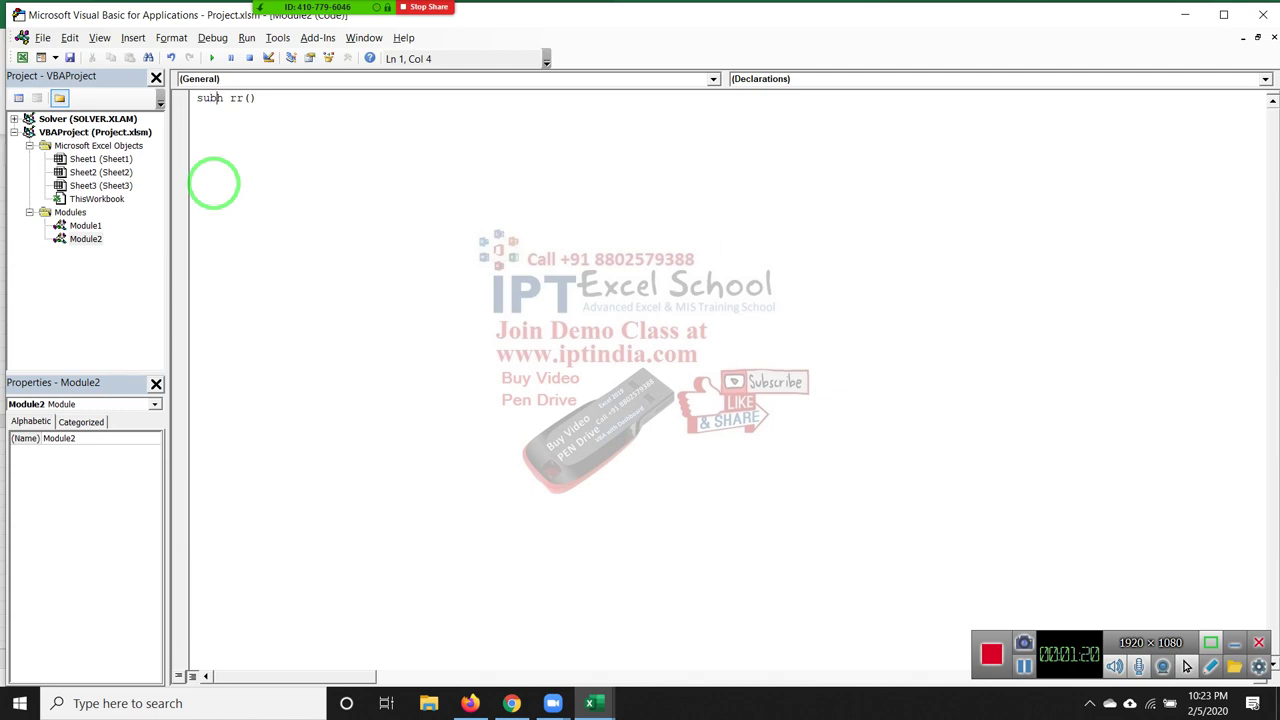
Write Sub rr() with a For i = 2 To Range("xfd1").End(xlToLeft).Column … Next i loop
key("Return")
key("Return")
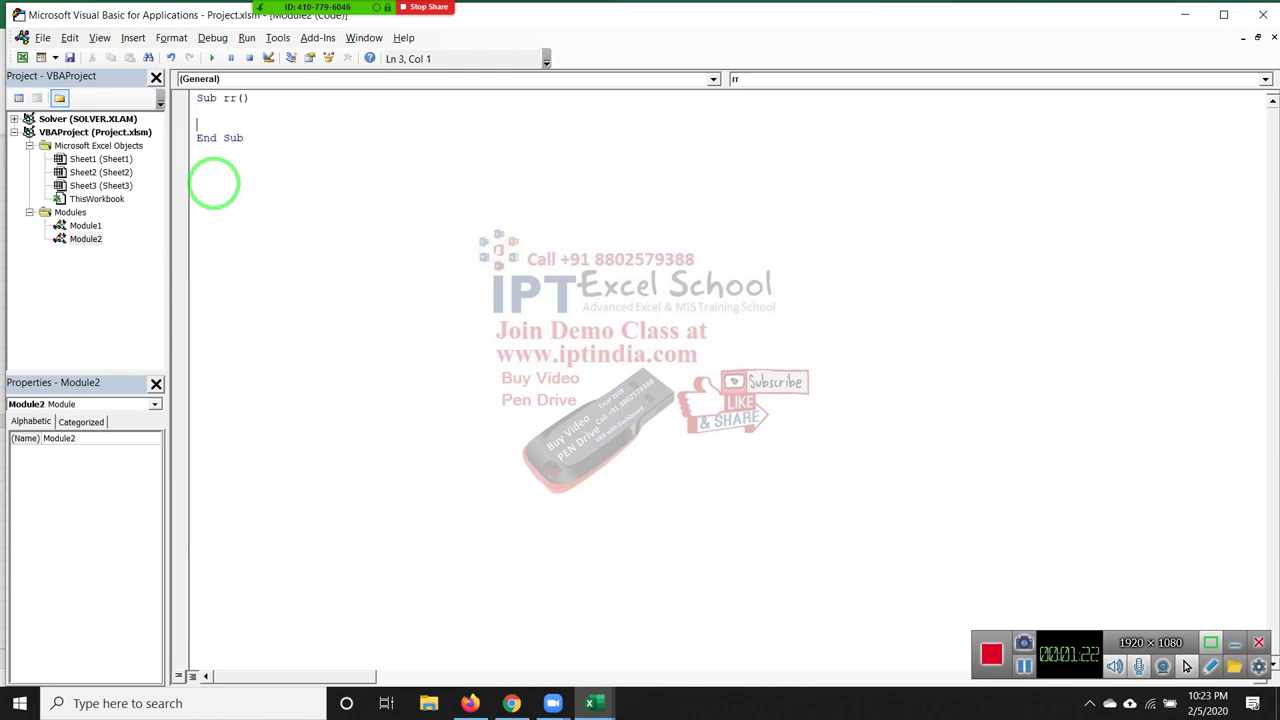
key("Return")
key("Return")
key("Return")
key("Return")
type("for i = 2 to range")
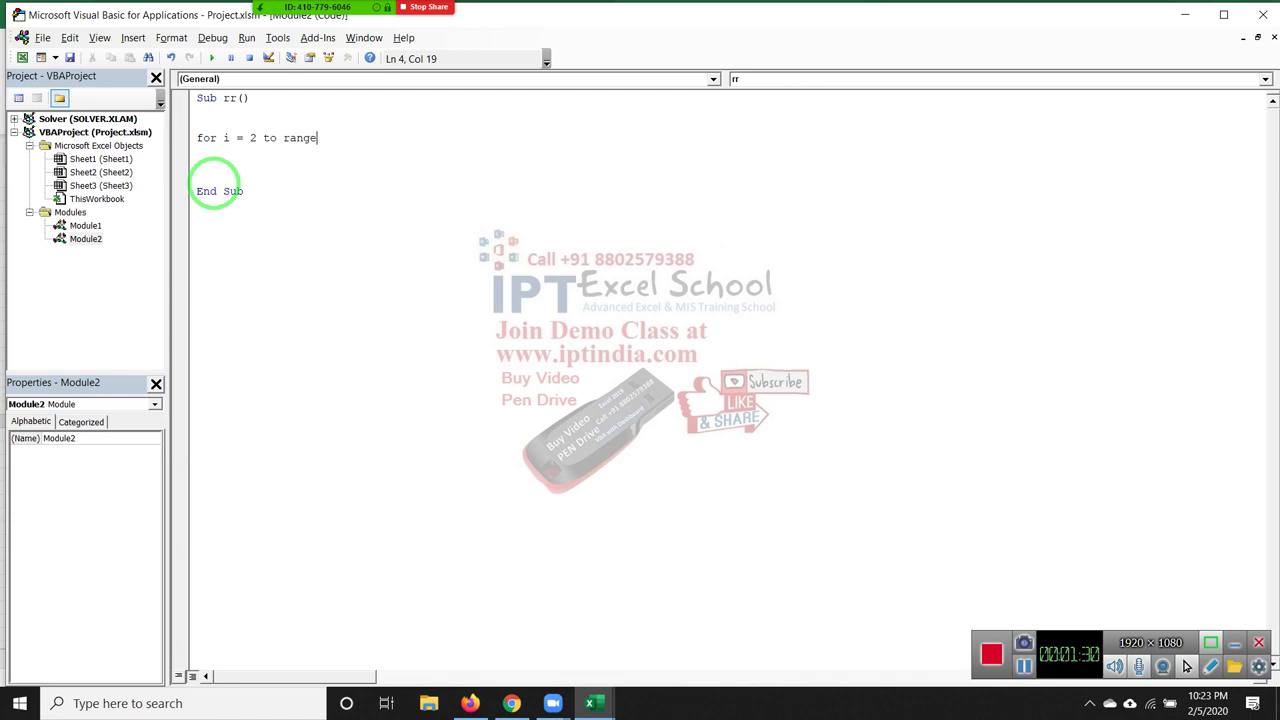
type("(\"xfd")
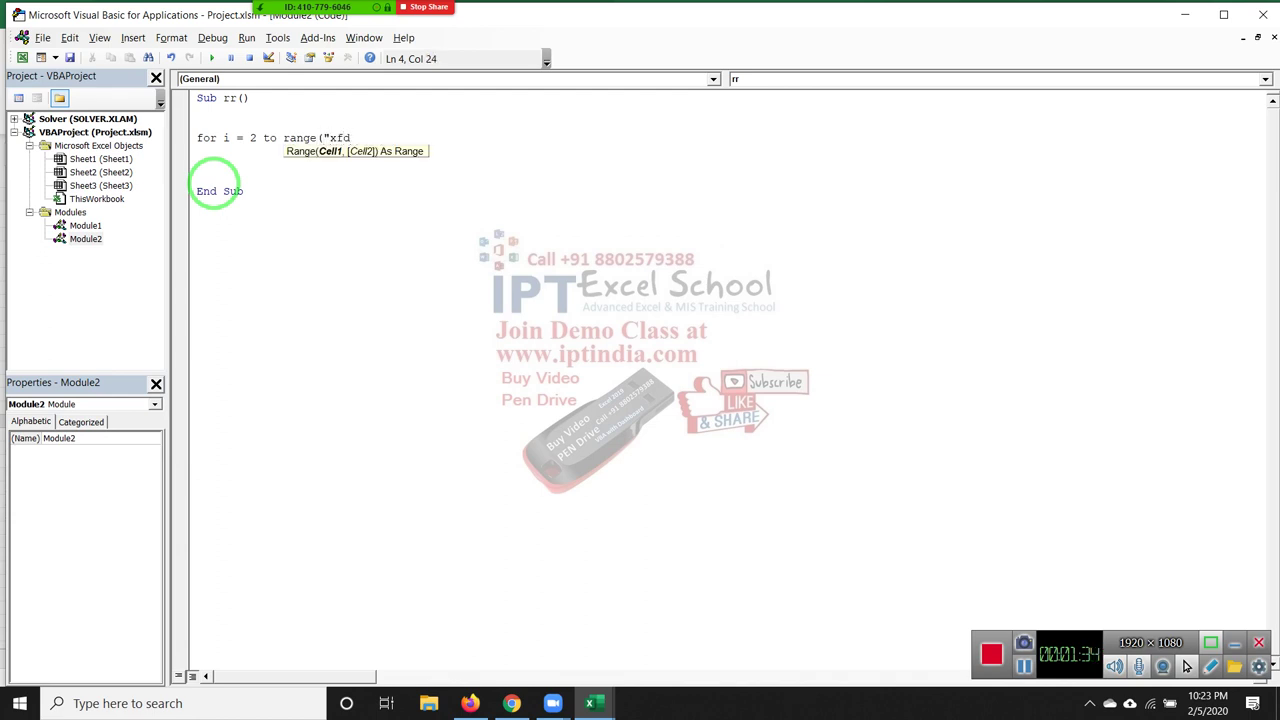
type("1\")")
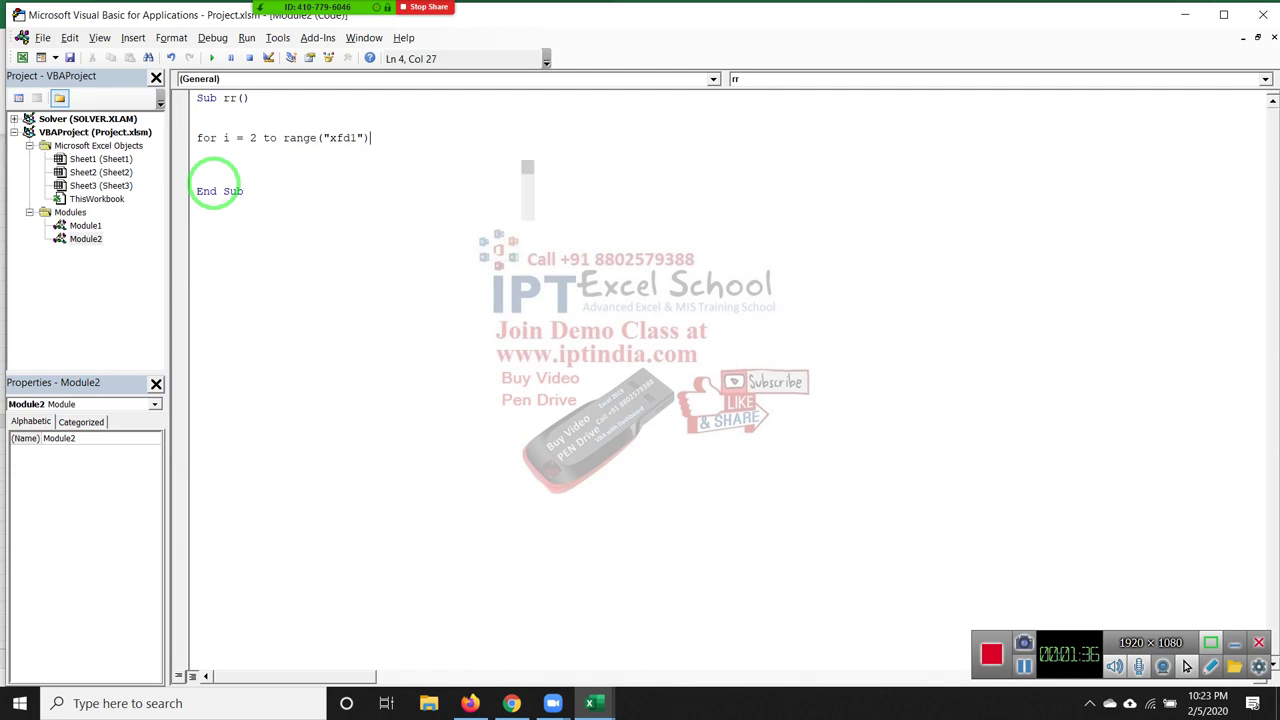
type(".en")
key("Tab")
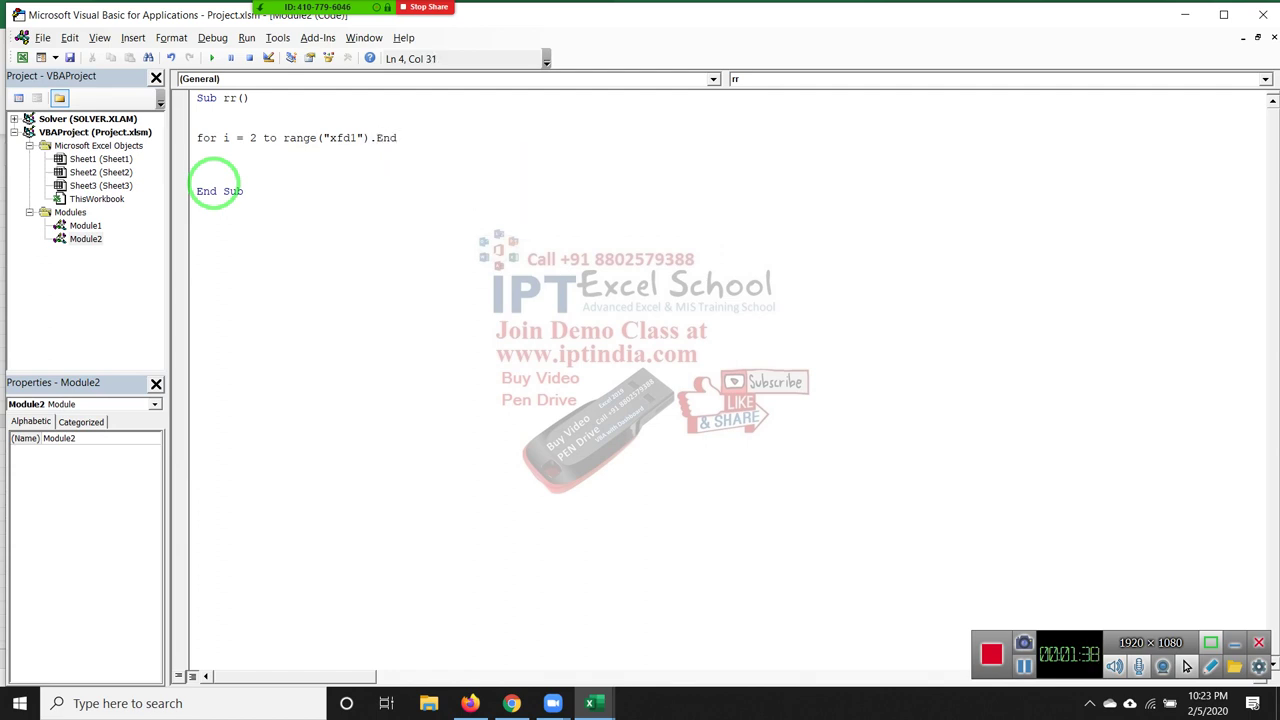
type("(")
key("Down")
key("Down")
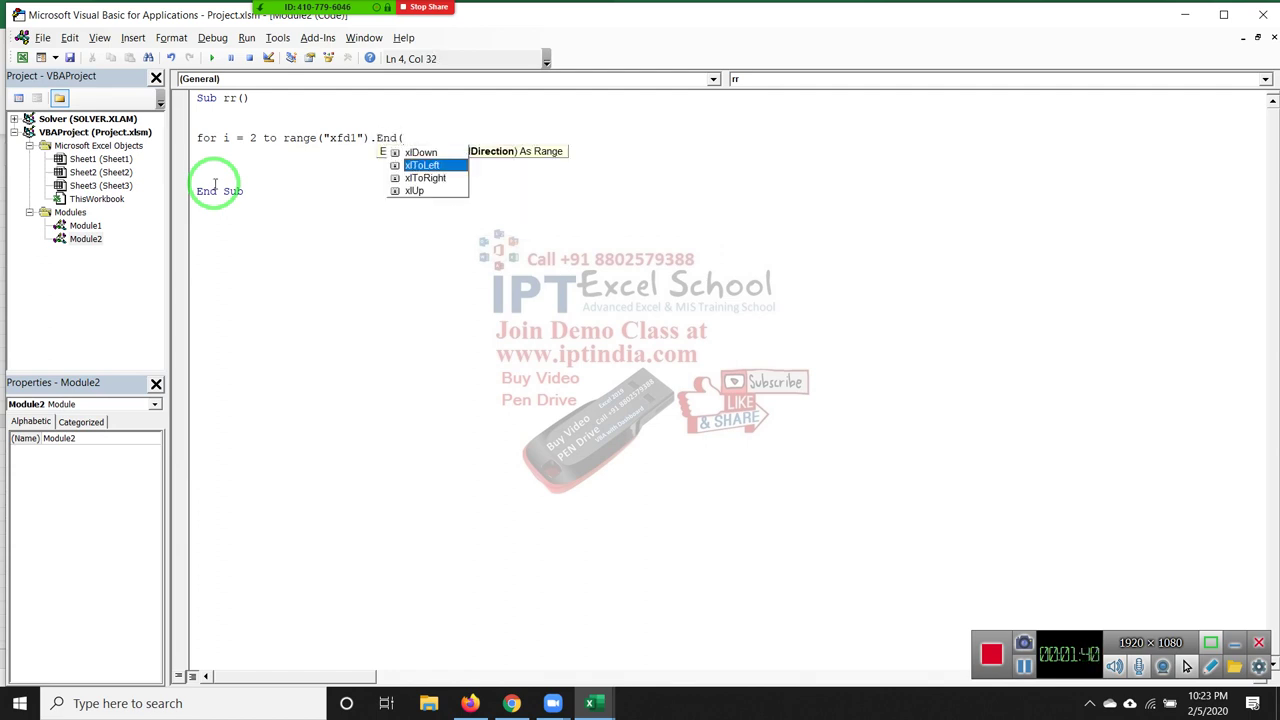
key("Tab")
type(")")
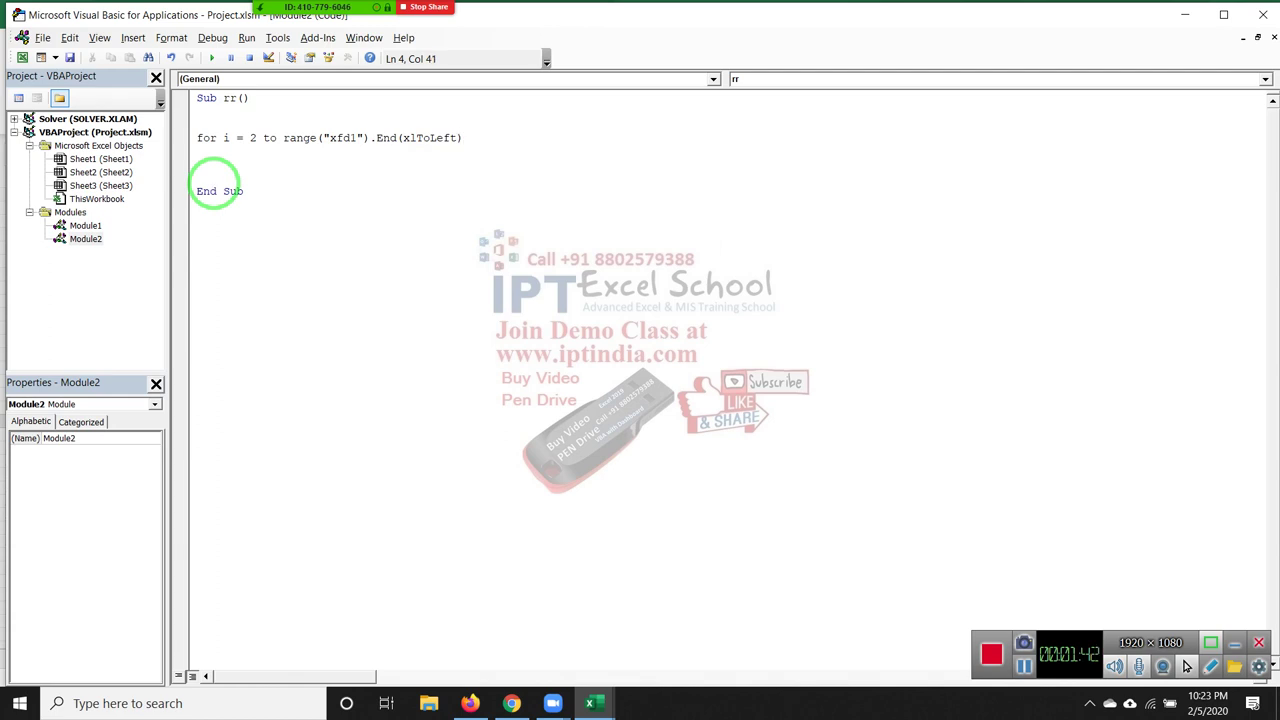
type(".clo")
key("BackSpace")
key("BackSpace")
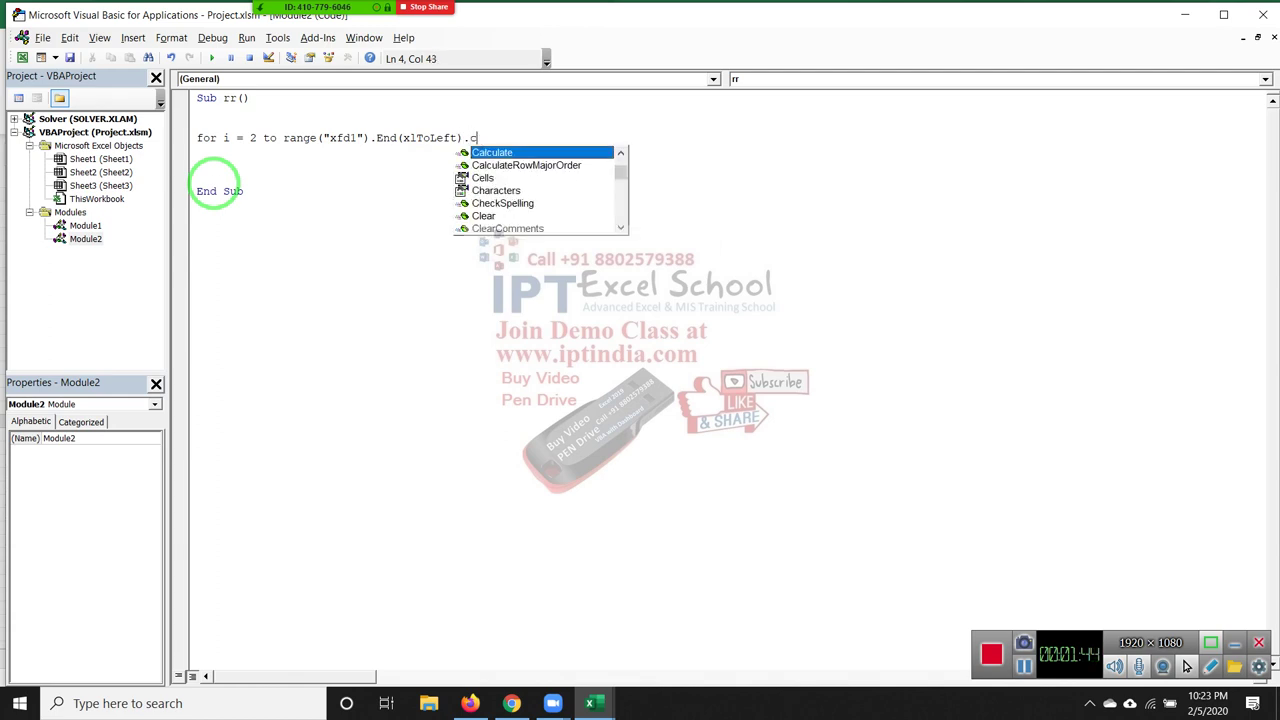
type("ol")
key("Tab")
key("Return")
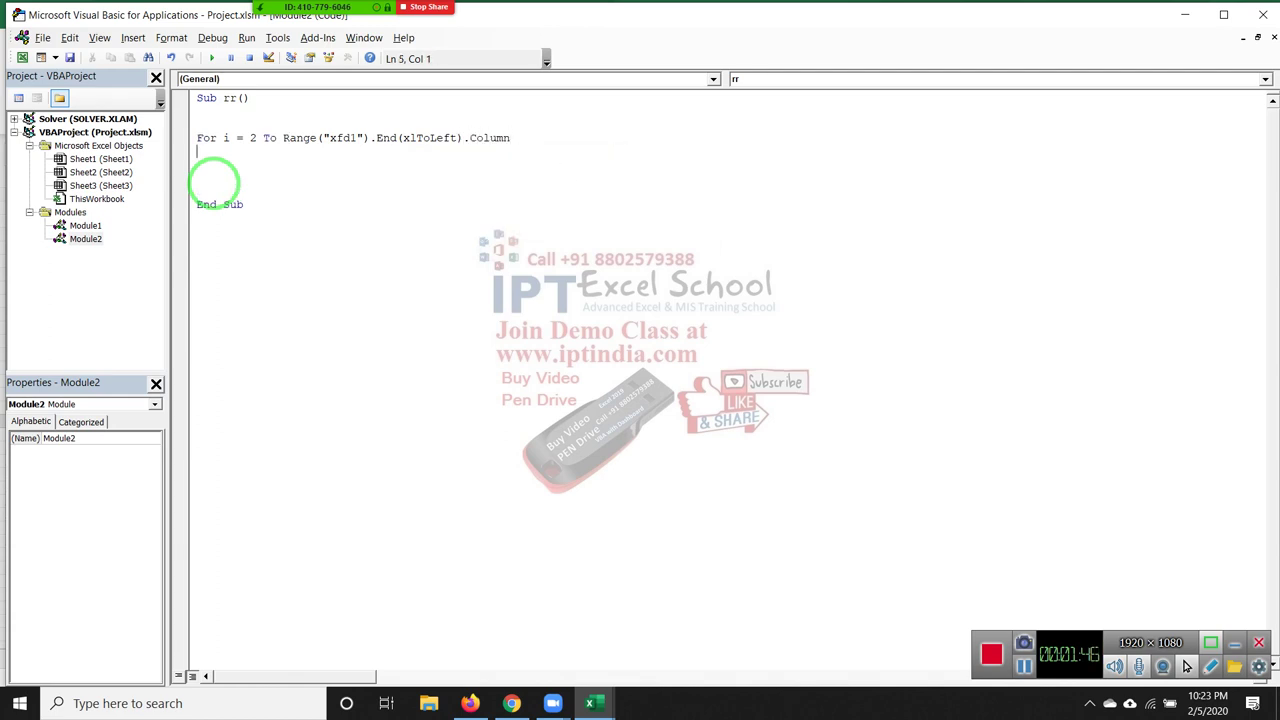
key("Return")
key("Return")
key("Return")
Check the worksheet's date header in B1 and the names in A2:A11
key("alt+F11")
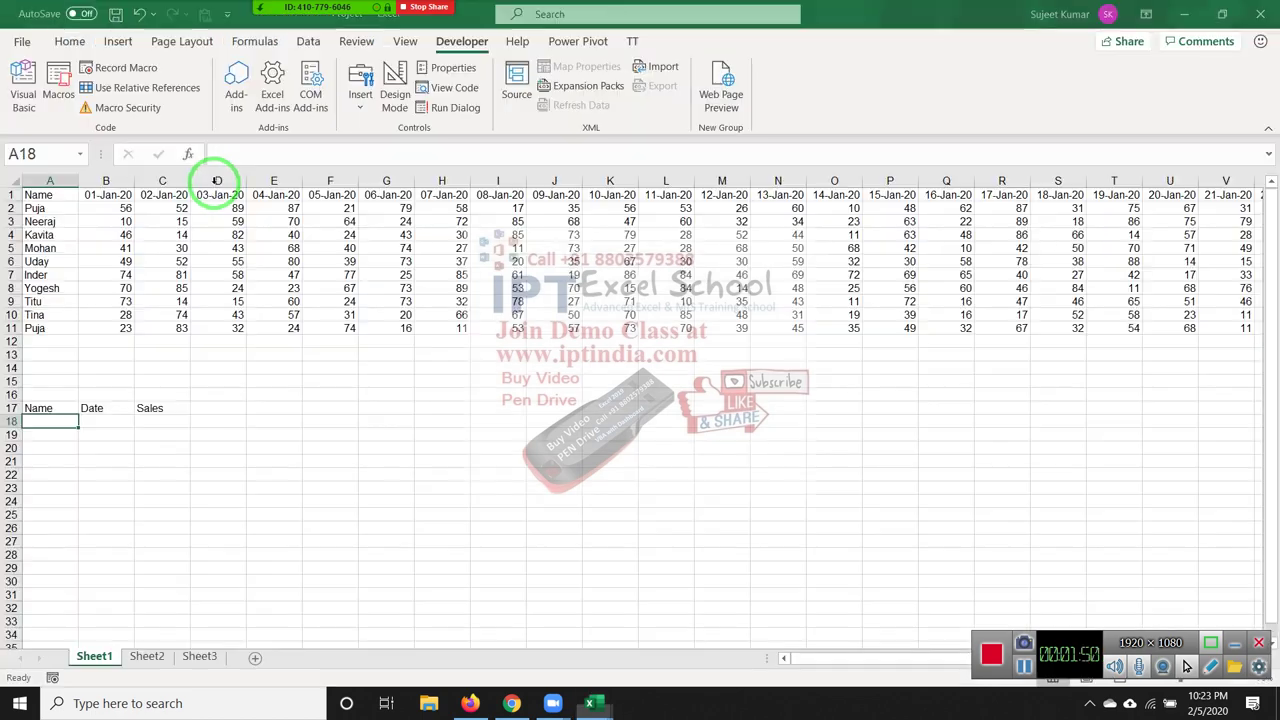
left_click(112, 195)
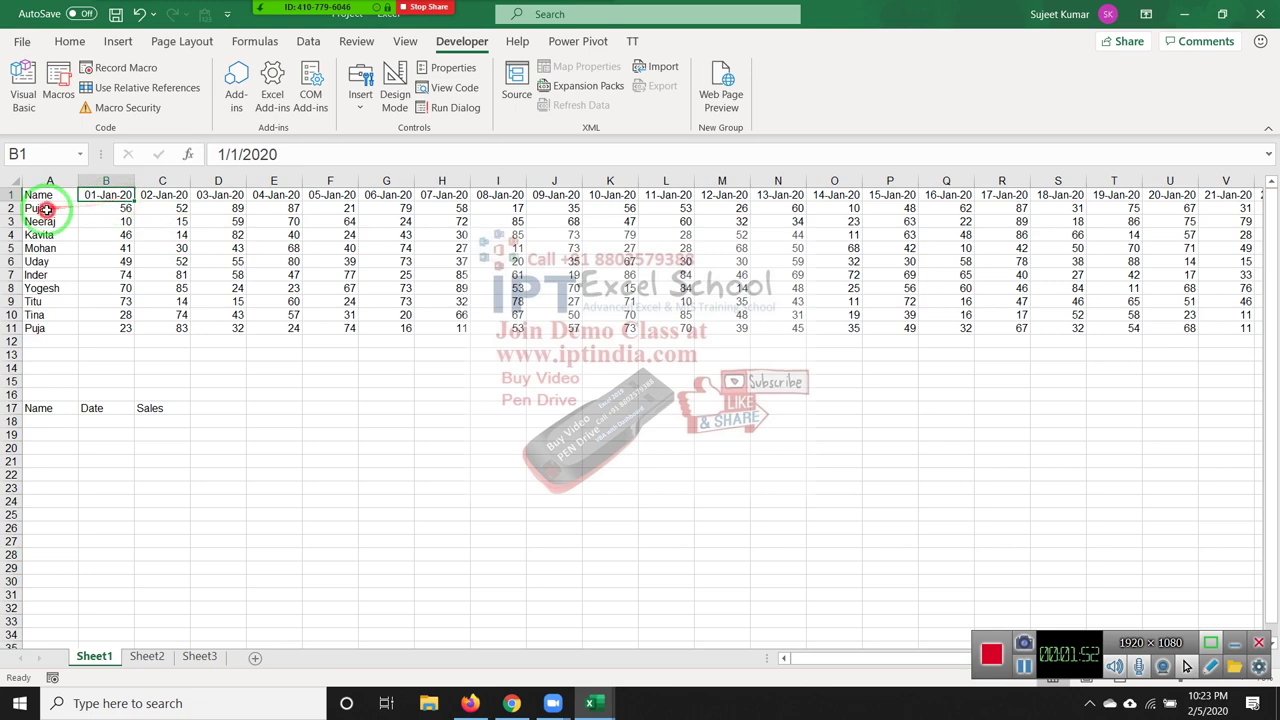
left_click_drag(46, 207, 50, 330)
left_click(52, 330)
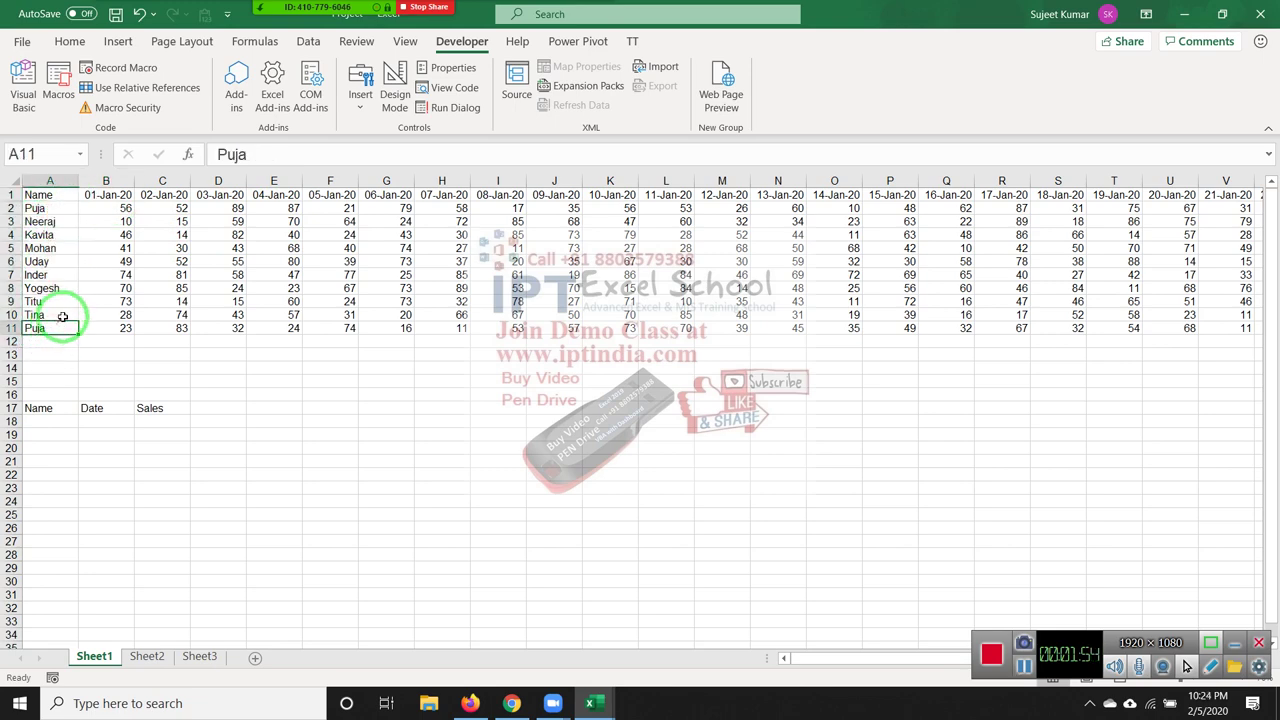
key("alt+F11")
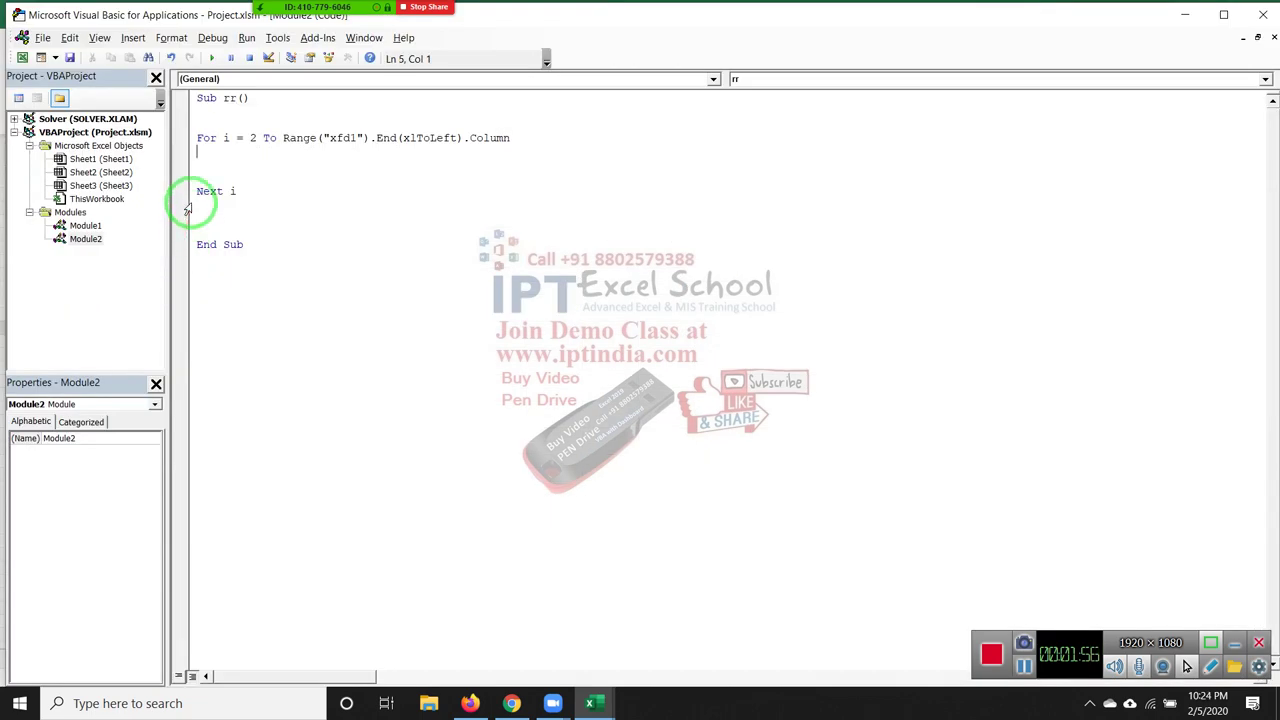
key("alt+F11")
left_click(52, 208)
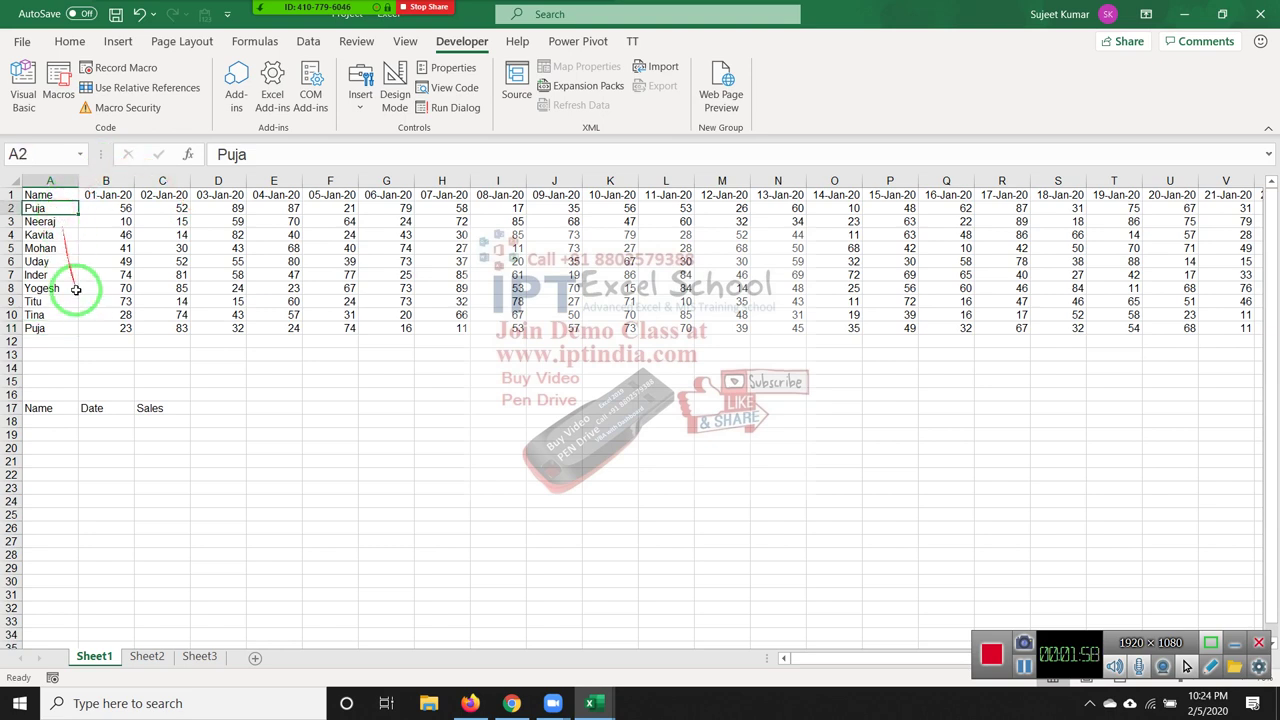
Copy the Name, Date, Sales headers from A17:C17 into A1 of a new sheet
left_click(63, 328, "shift")
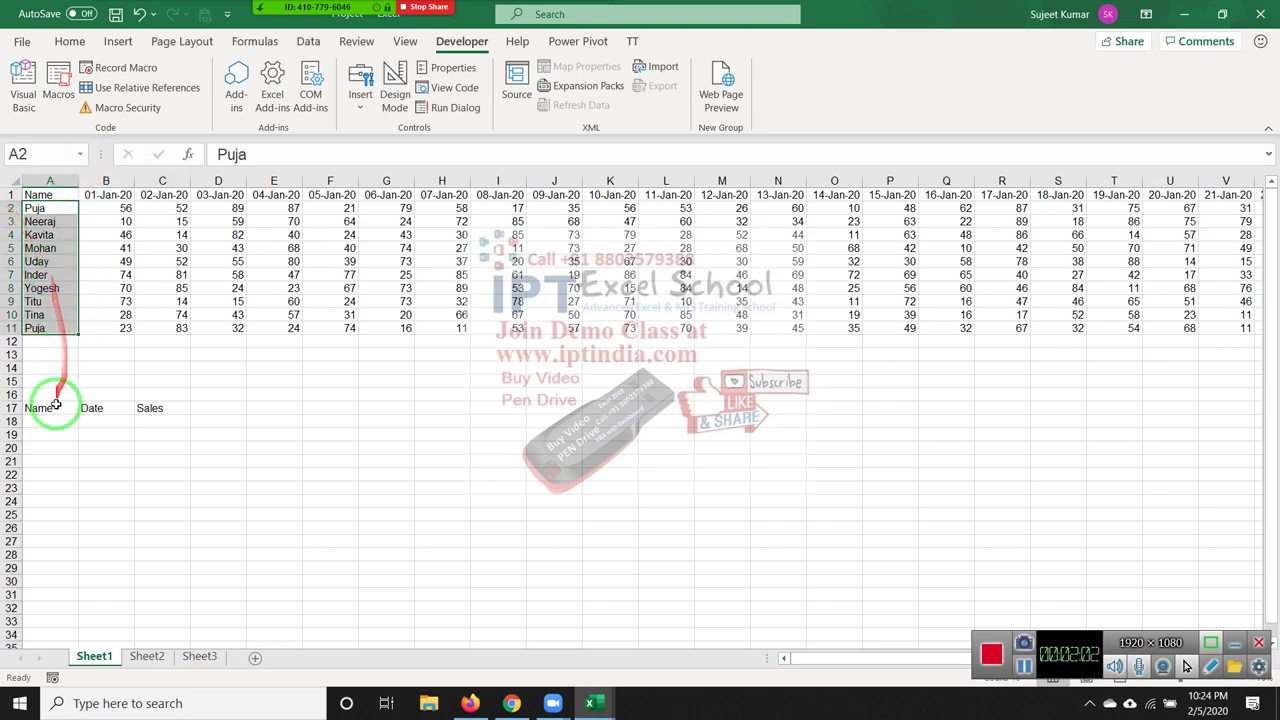
left_click_drag(37, 408, 143, 409)
key("ctrl+c")
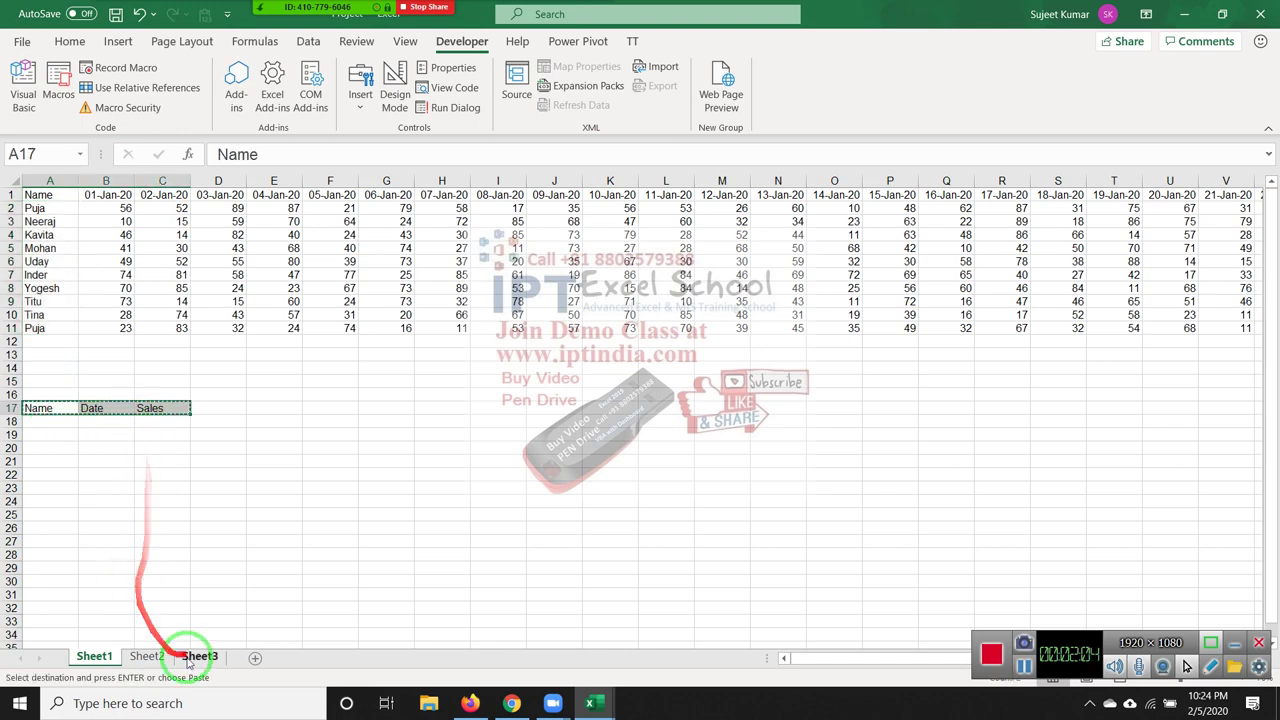
left_click(199, 656)
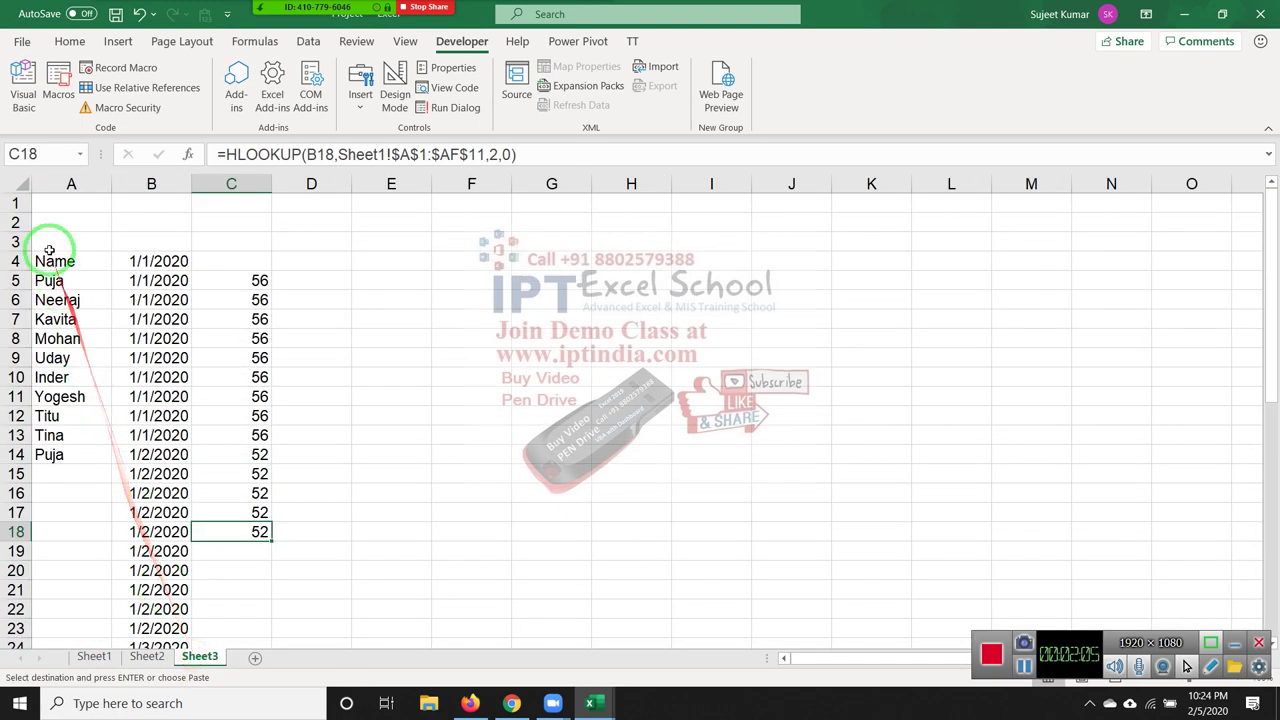
left_click(255, 657)
key("Return")
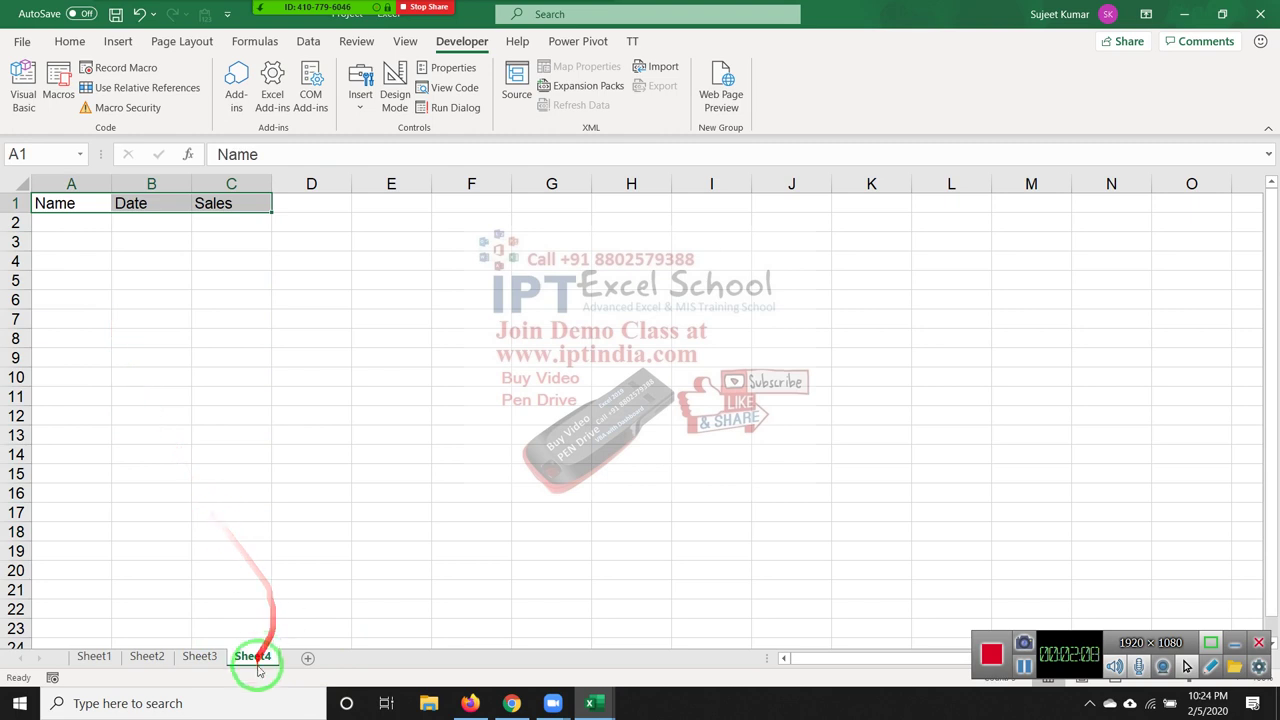
Rename Sheet1 to D1 and the new Sheet4 to D2
left_click(100, 657)
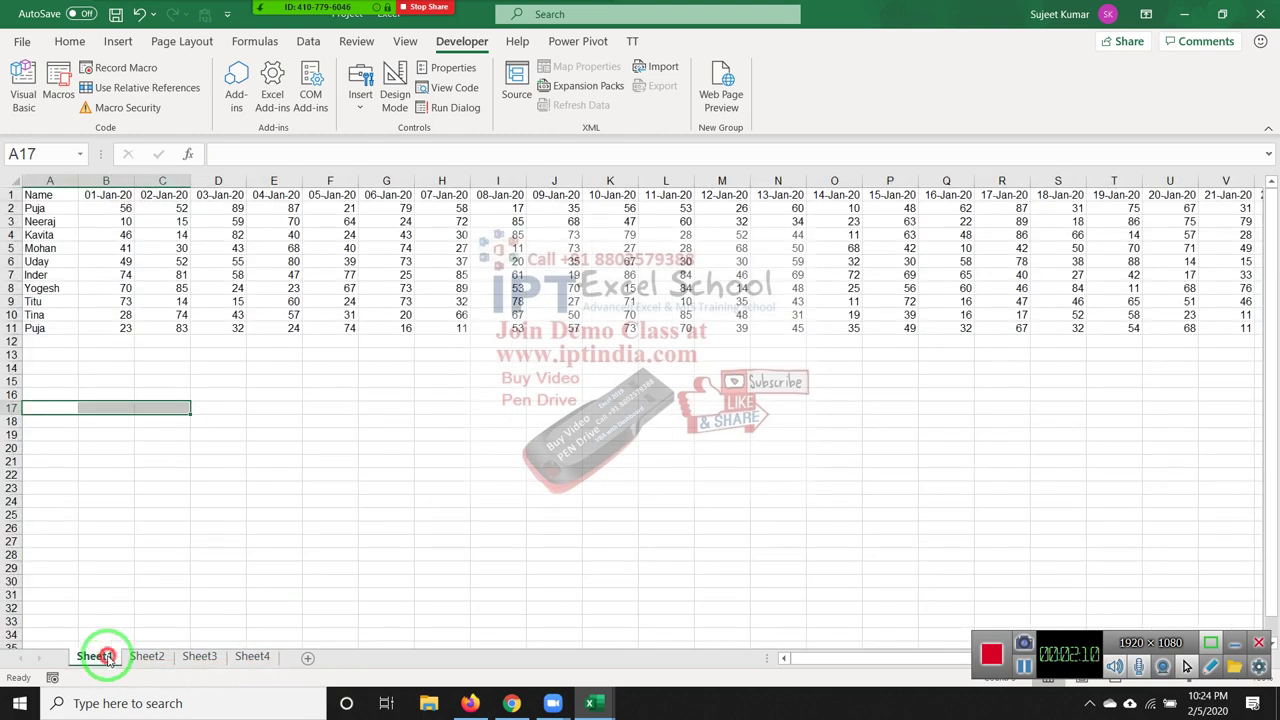
double_click(100, 657)
type("D1")
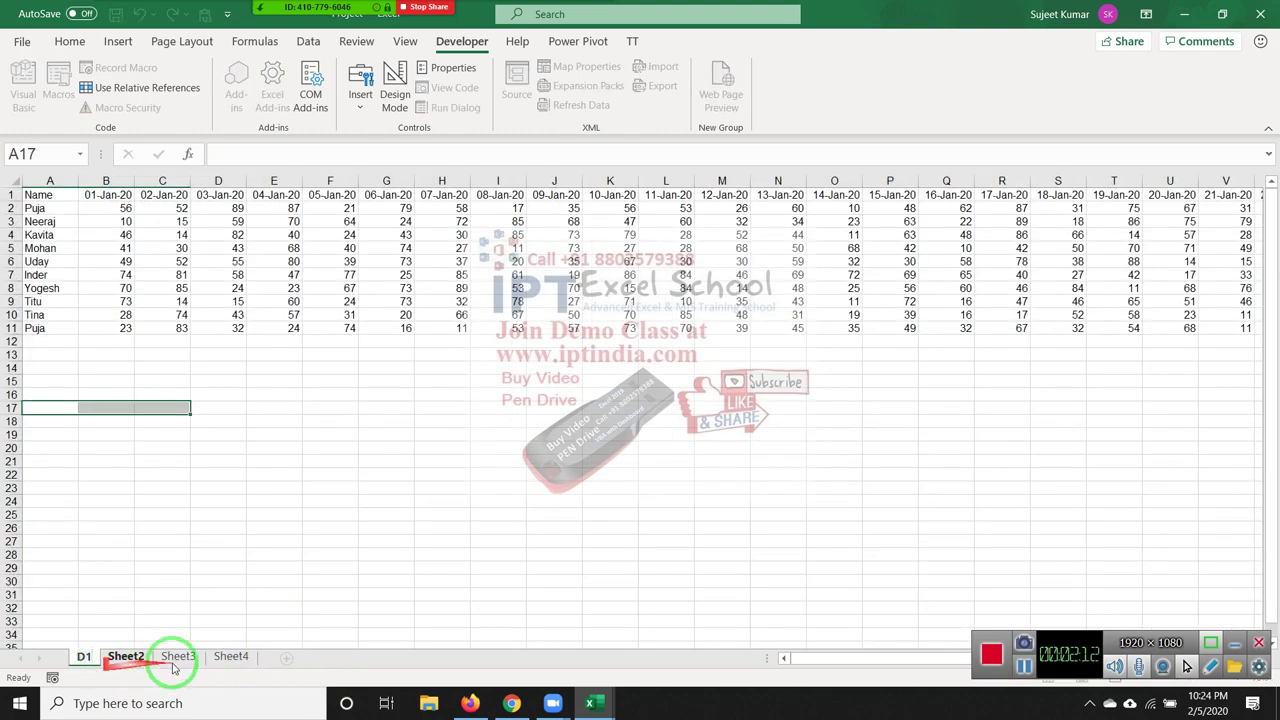
left_click(222, 657)
double_click(228, 657)
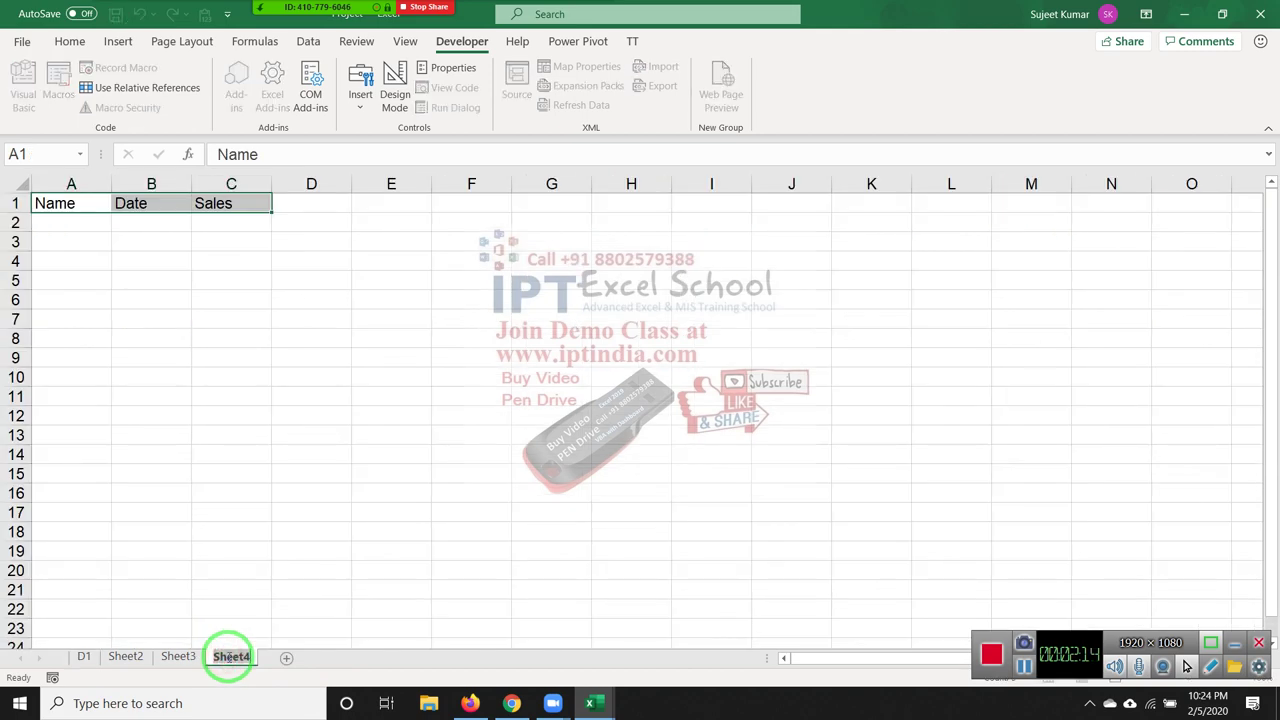
type("D2")
key("Return")
left_click(175, 434)
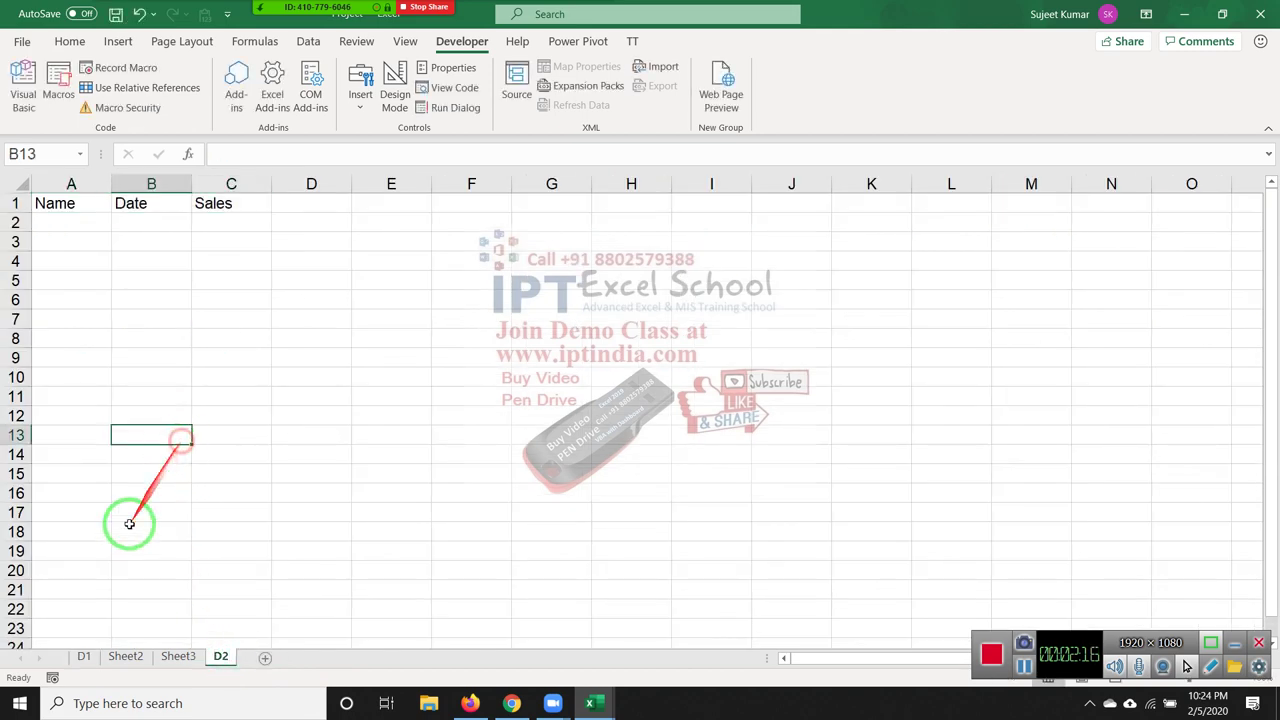
left_click(88, 657)
left_click(40, 208)
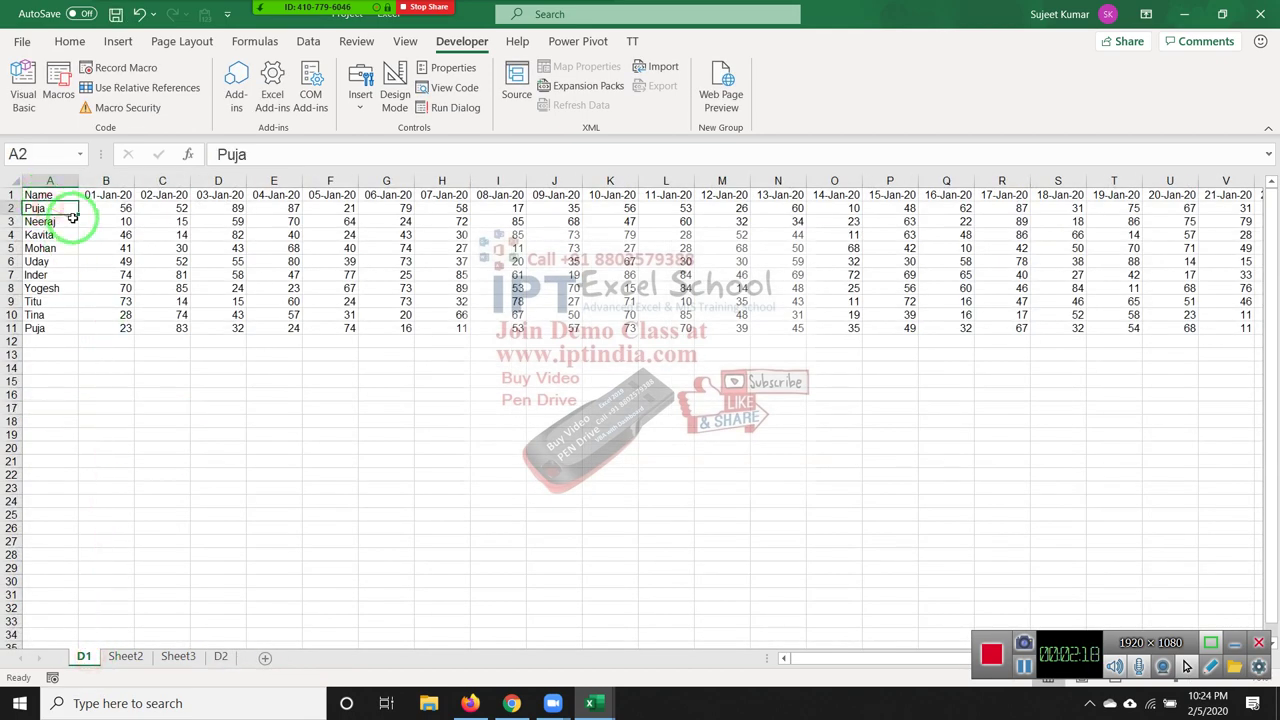
key("alt+F11")
type("range")
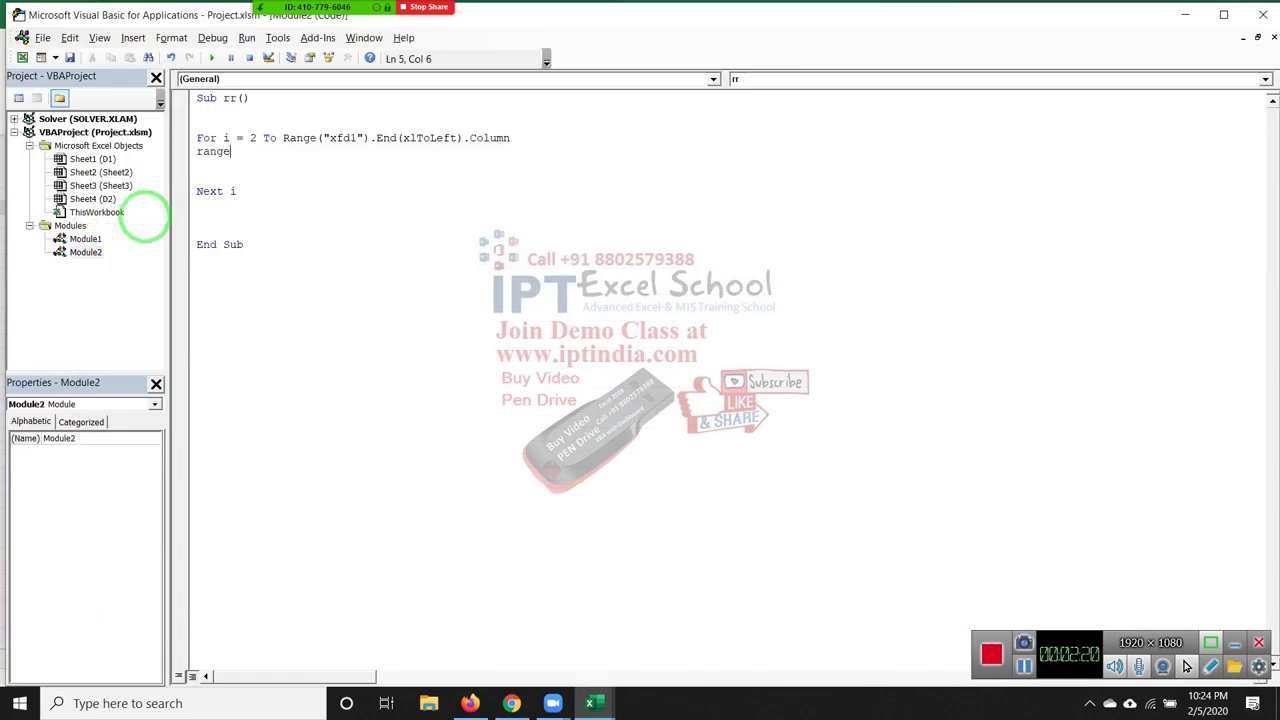
Write the line Range("A1", Range("A65000").End(xlUp)).Copy inside the loop
type("(\"A")
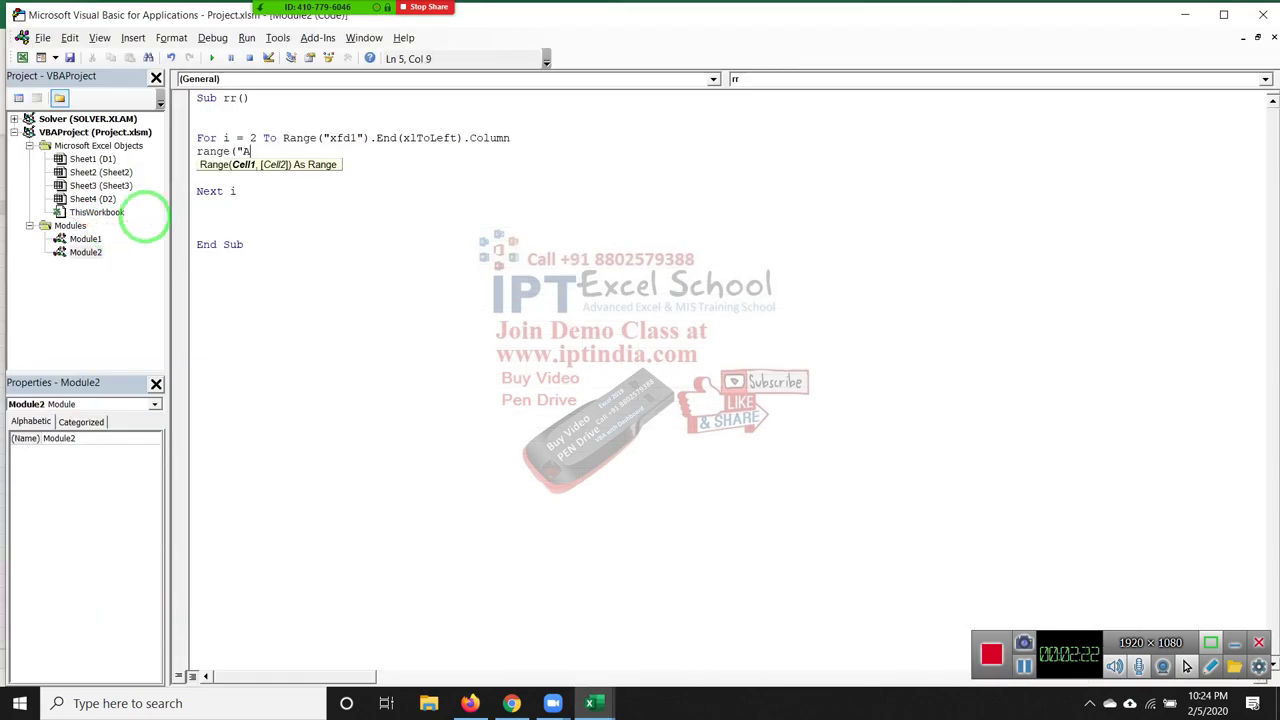
type("1\")")
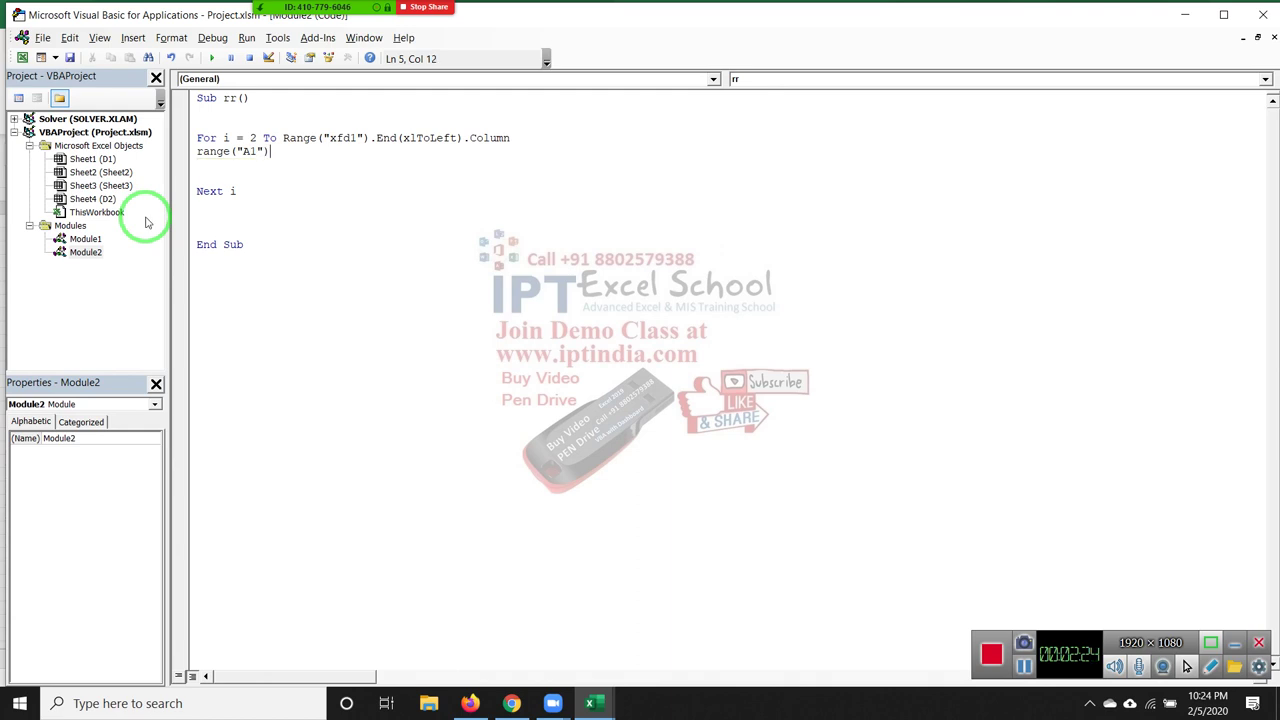
type(",rang")
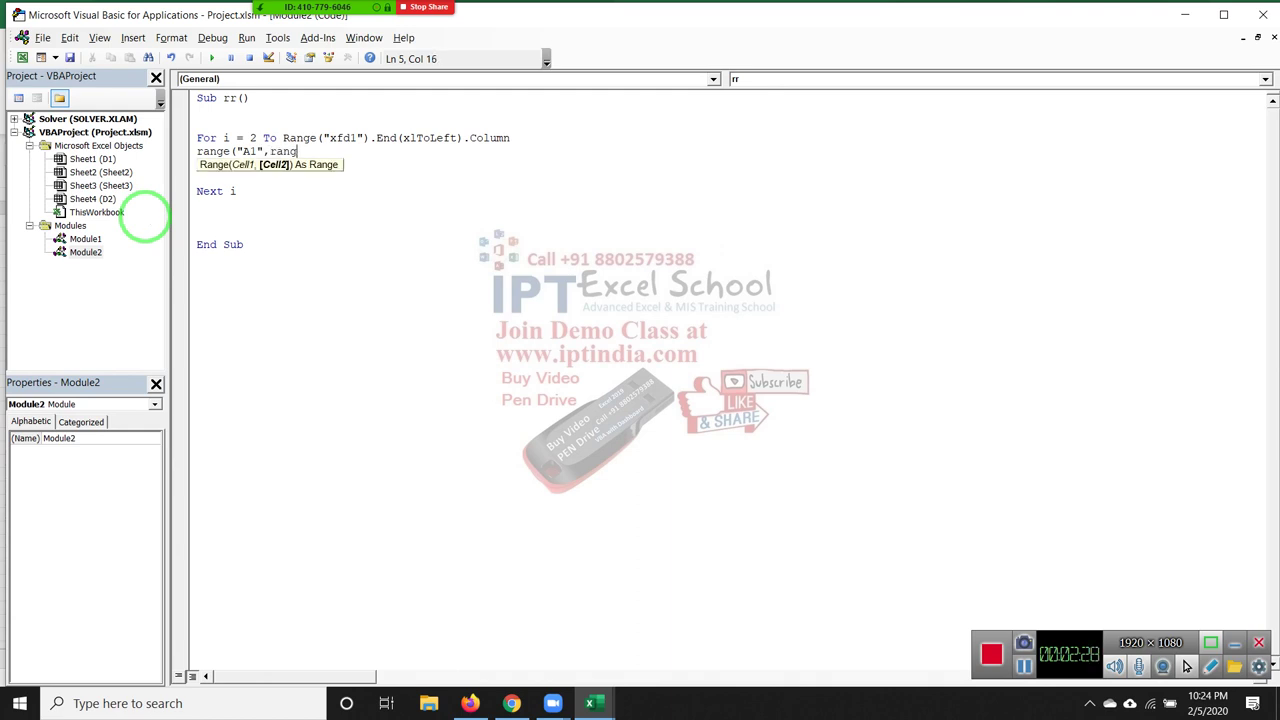
type("e(\"A65000")
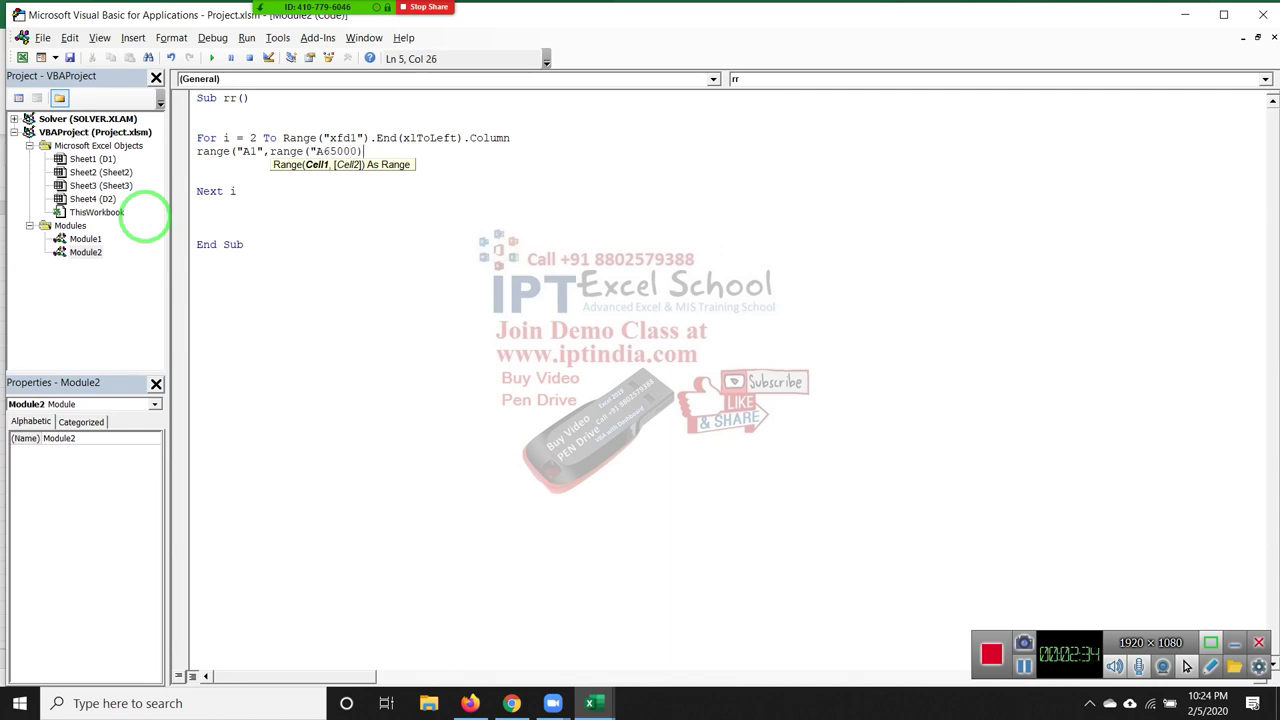
type("\").")
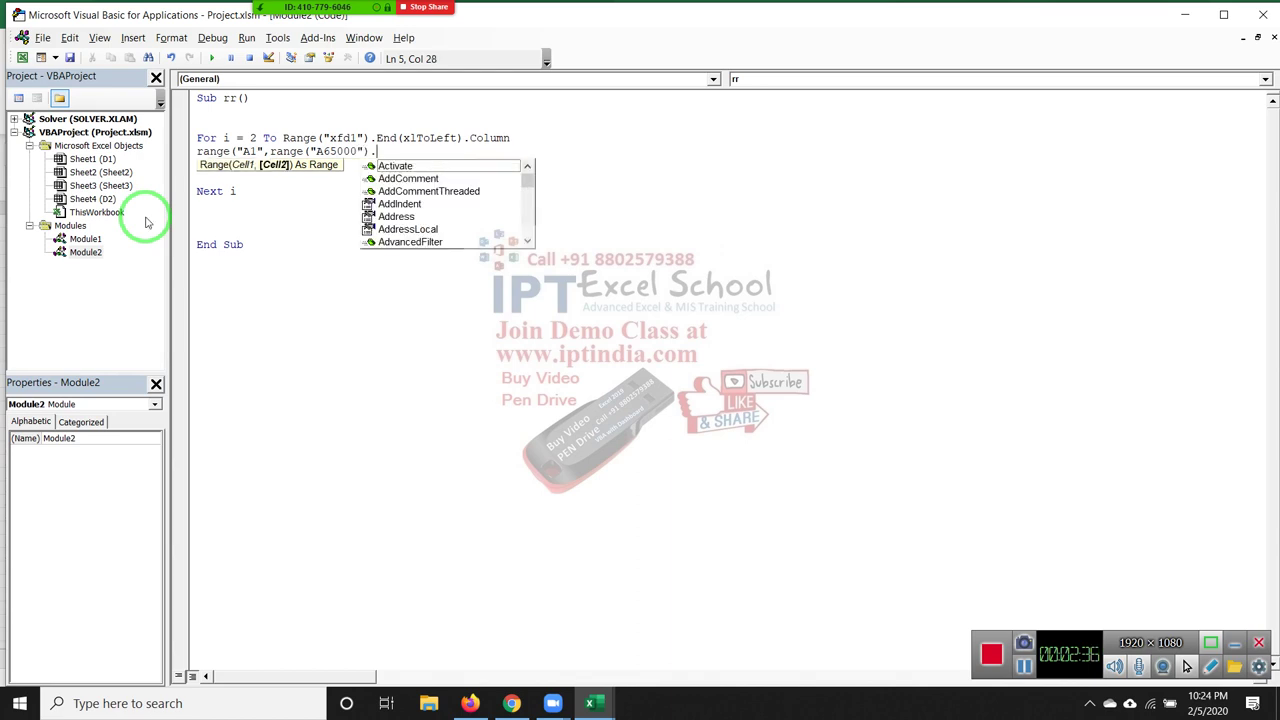
type("end")
type("(")
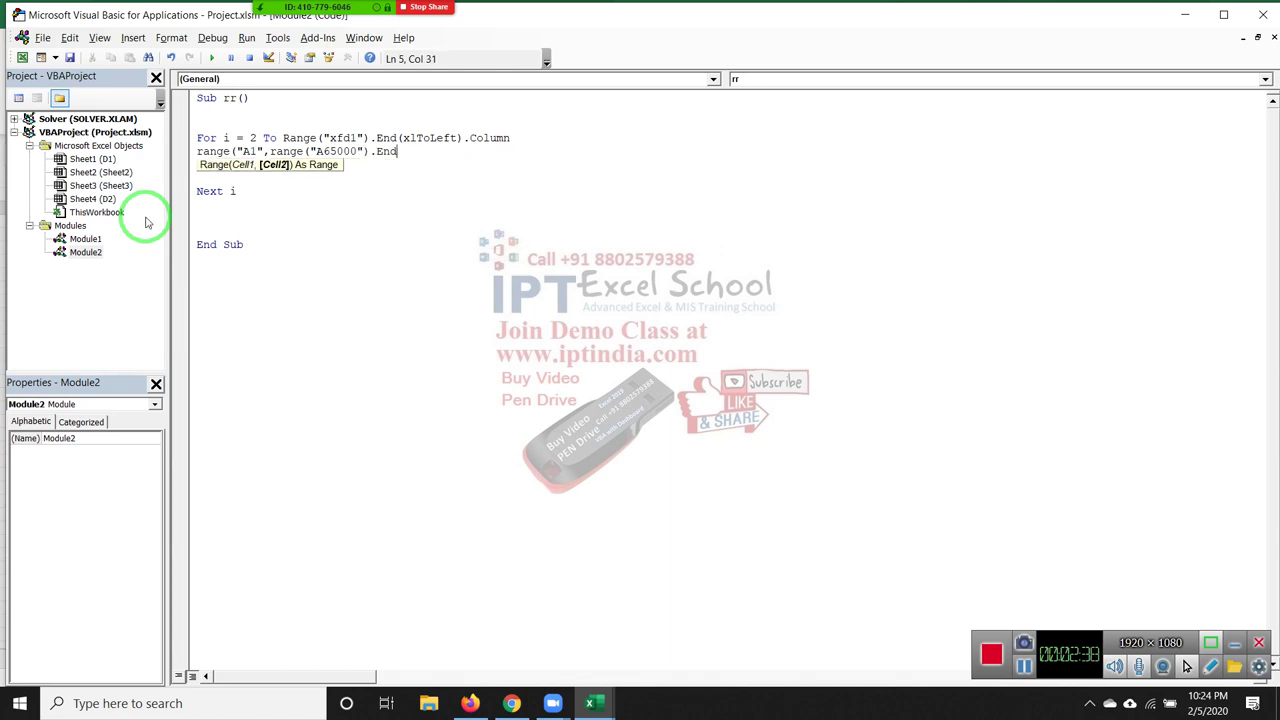
key("Down")
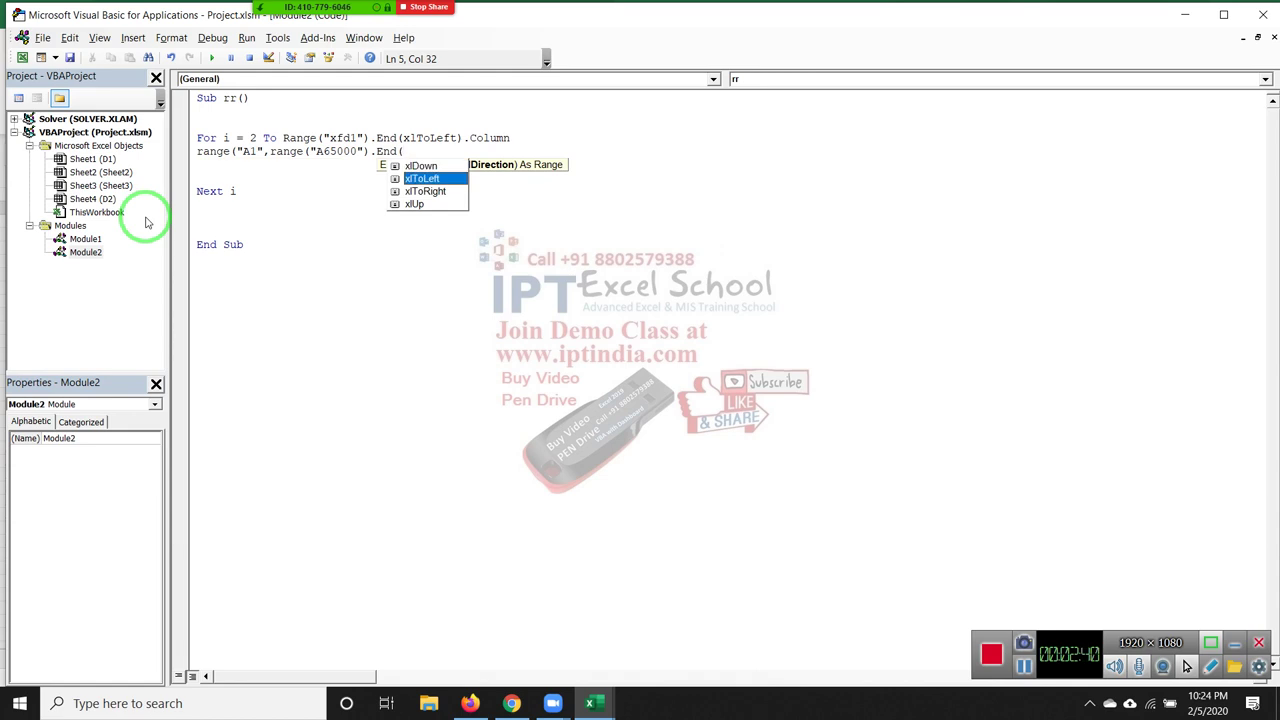
key("Down")
key("Down")
key("Tab")
type(")")
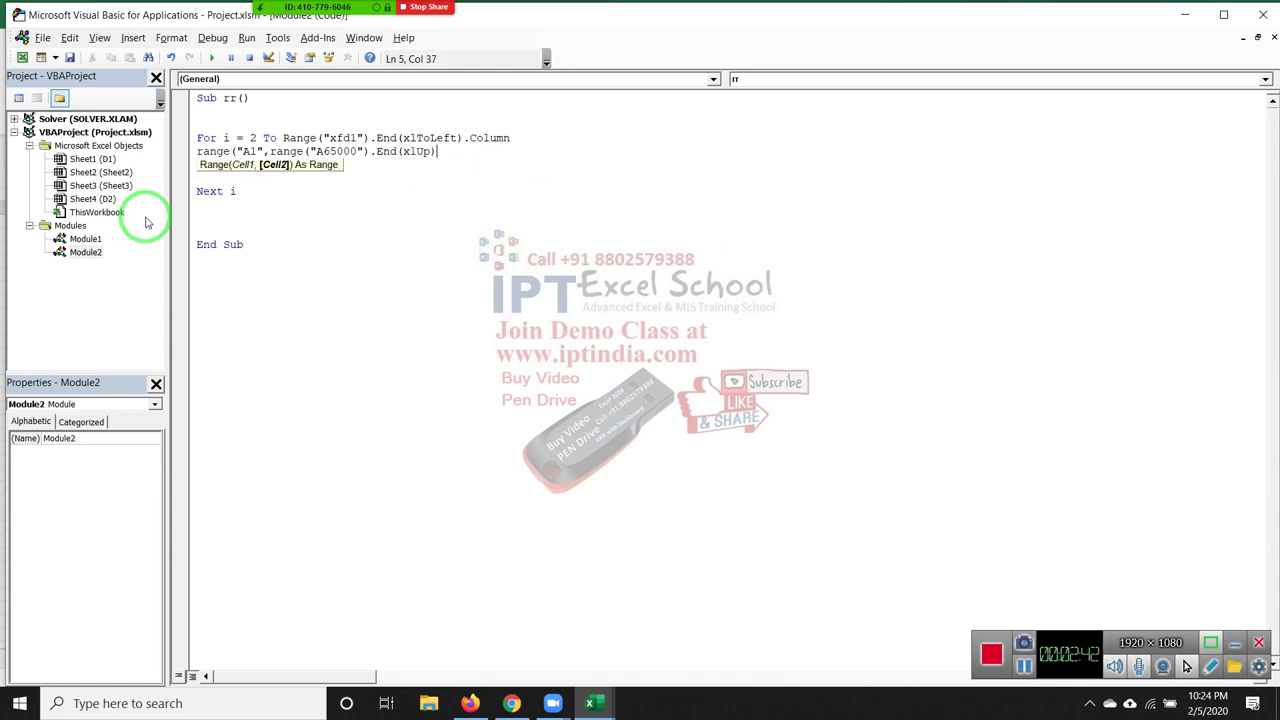
type(").cop")
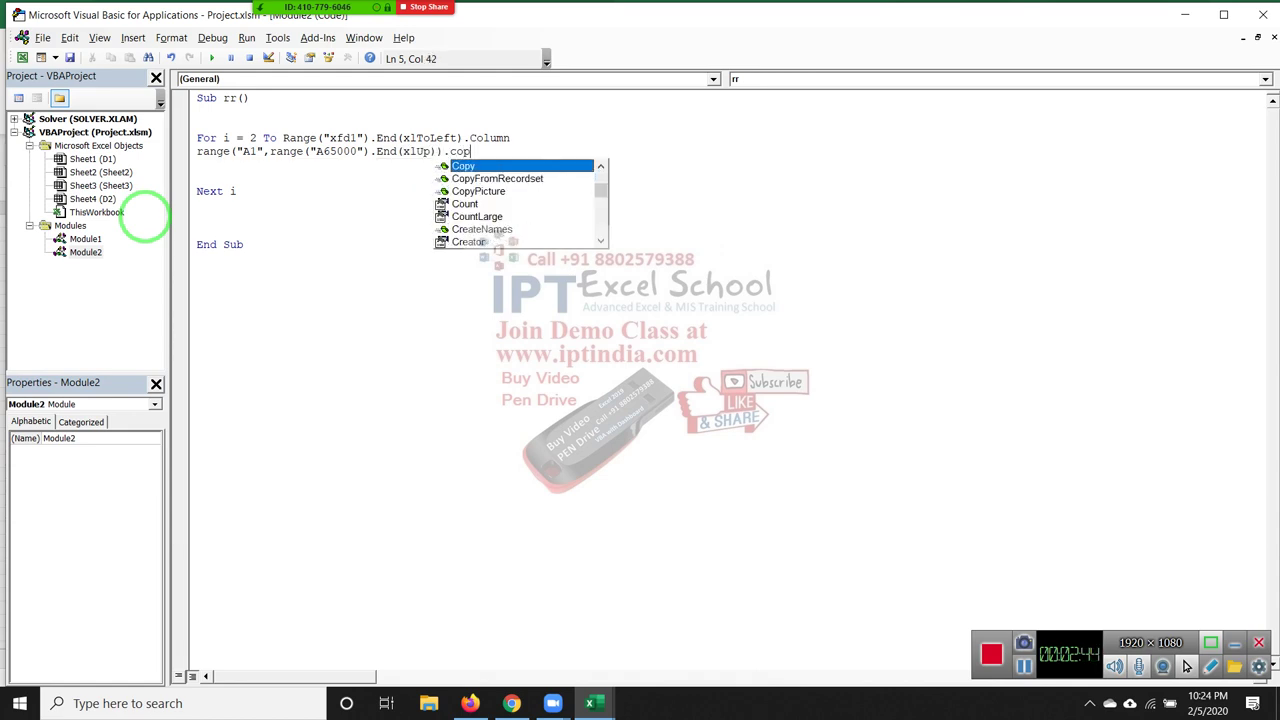
type("y")
key("Return")
type("range")
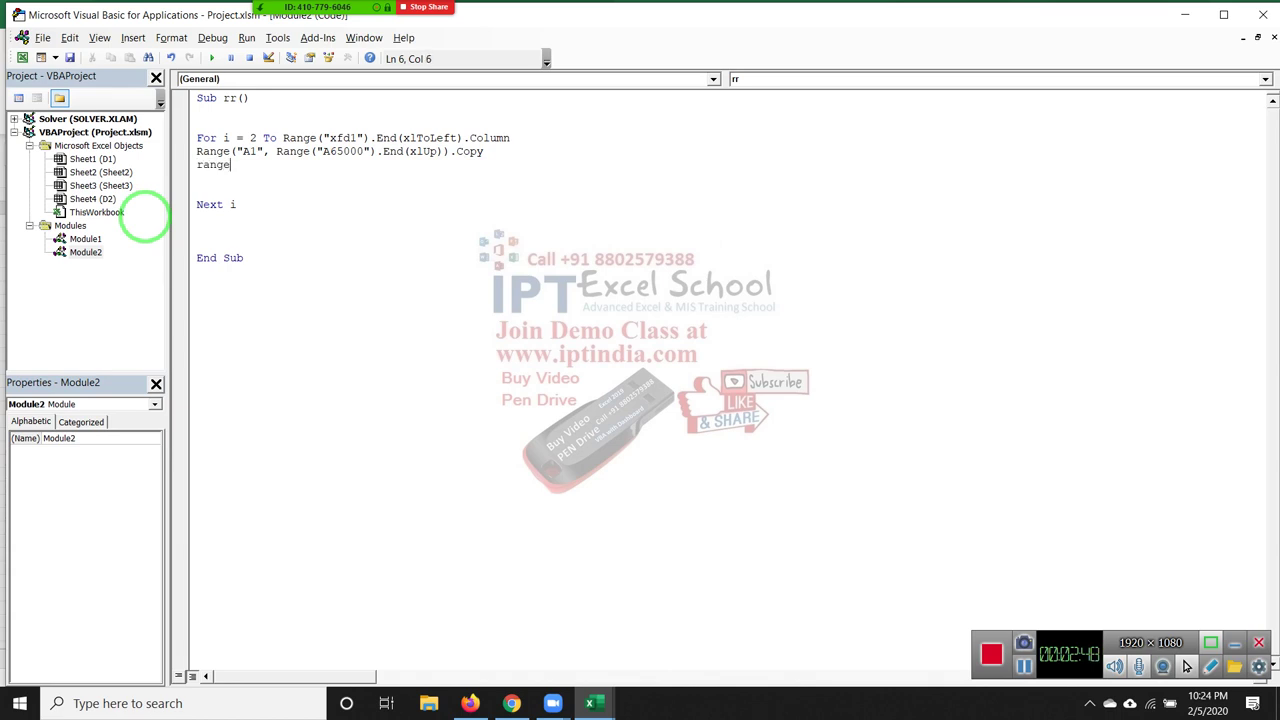
Add Range("A65000").End(xlUp).Offset(1, 0).PasteSpecial on the next line
type("(\"A65000")
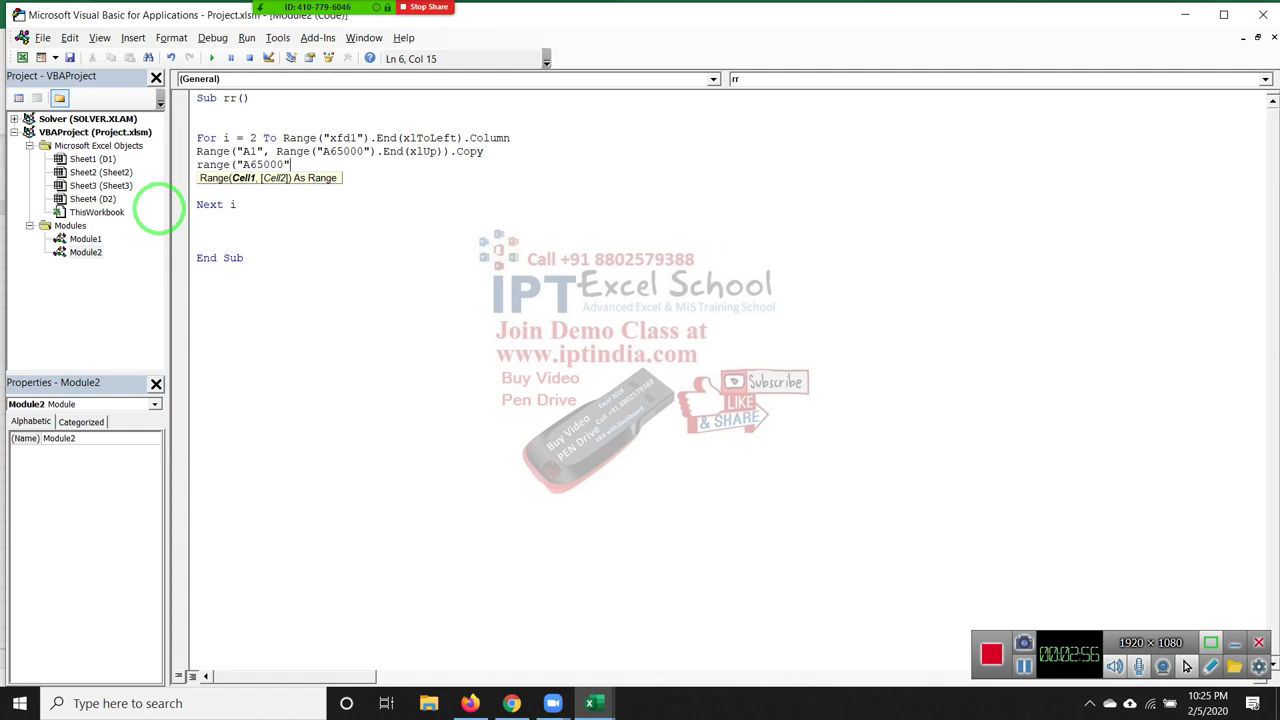
type(").end")
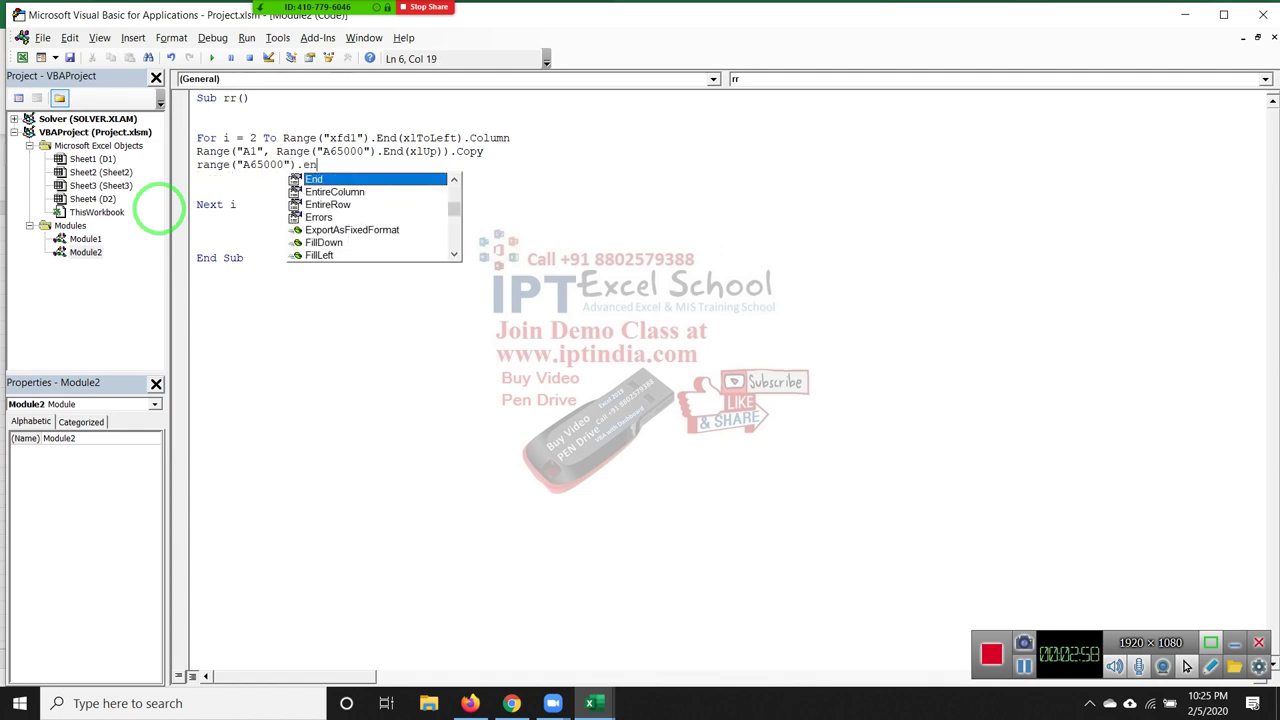
key("Tab")
type("(")
key("Down")
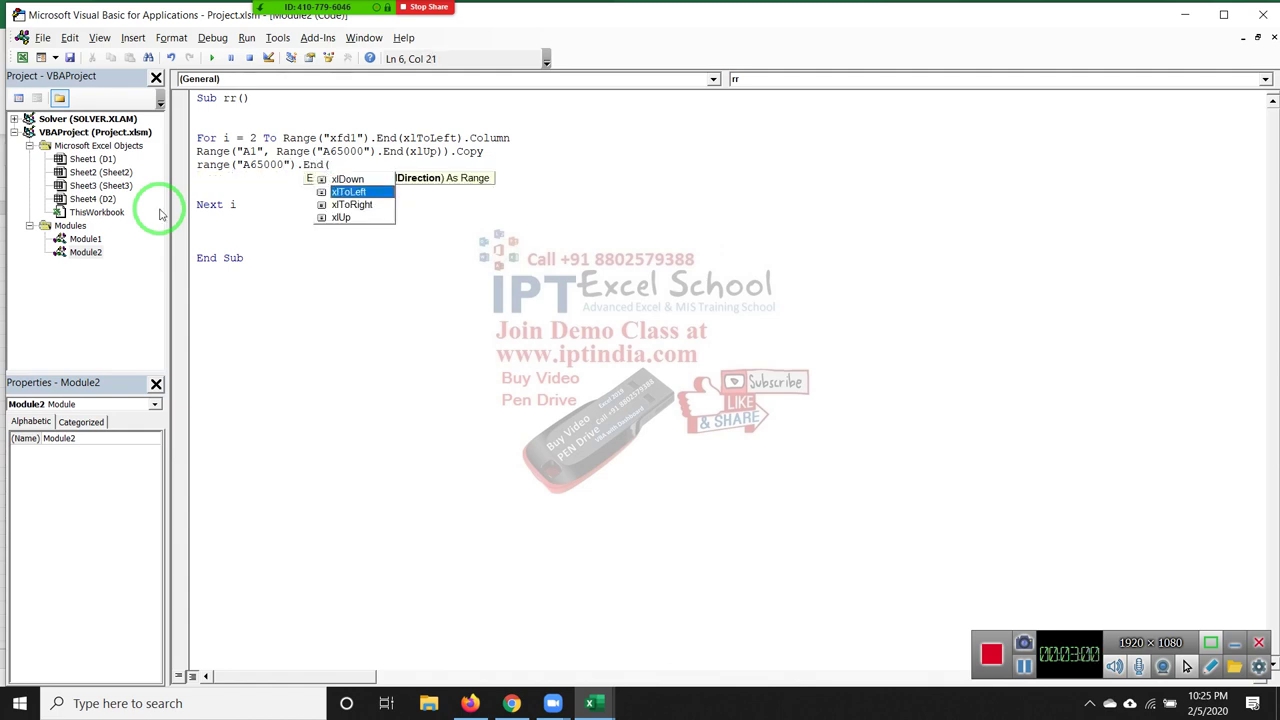
key("Down")
key("Down")
key("Tab")
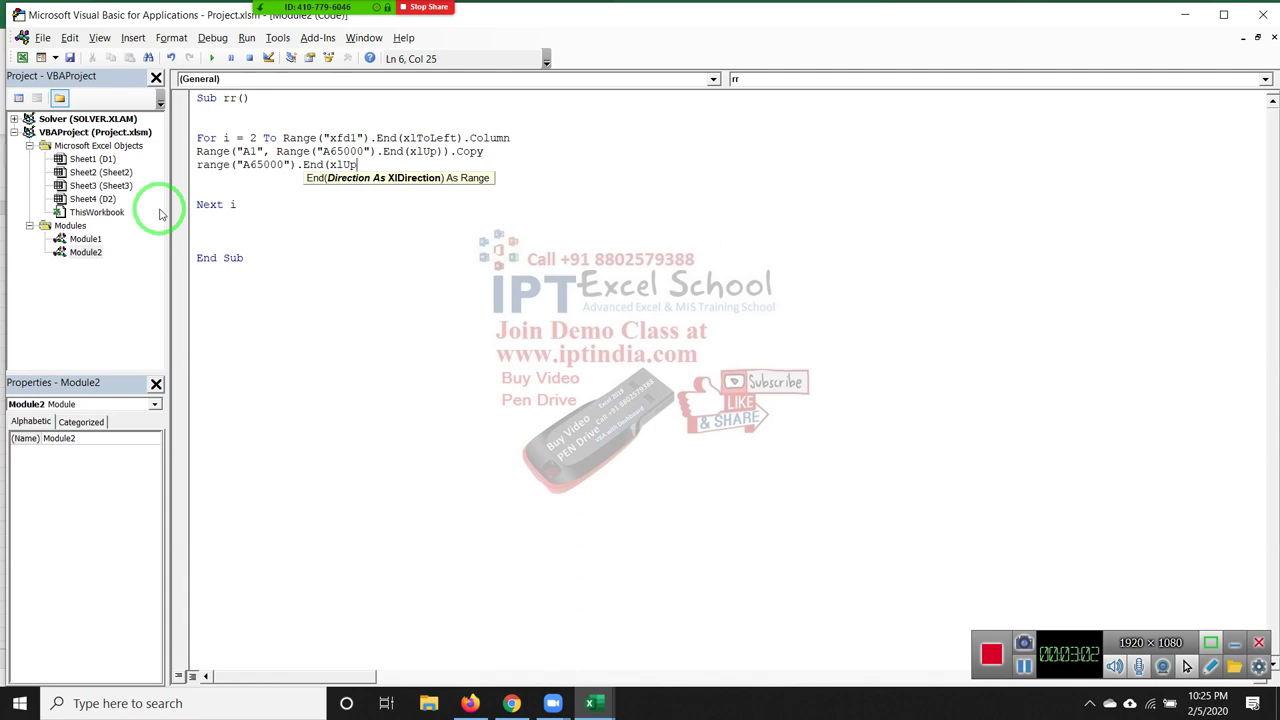
type(").o")
key("Tab")
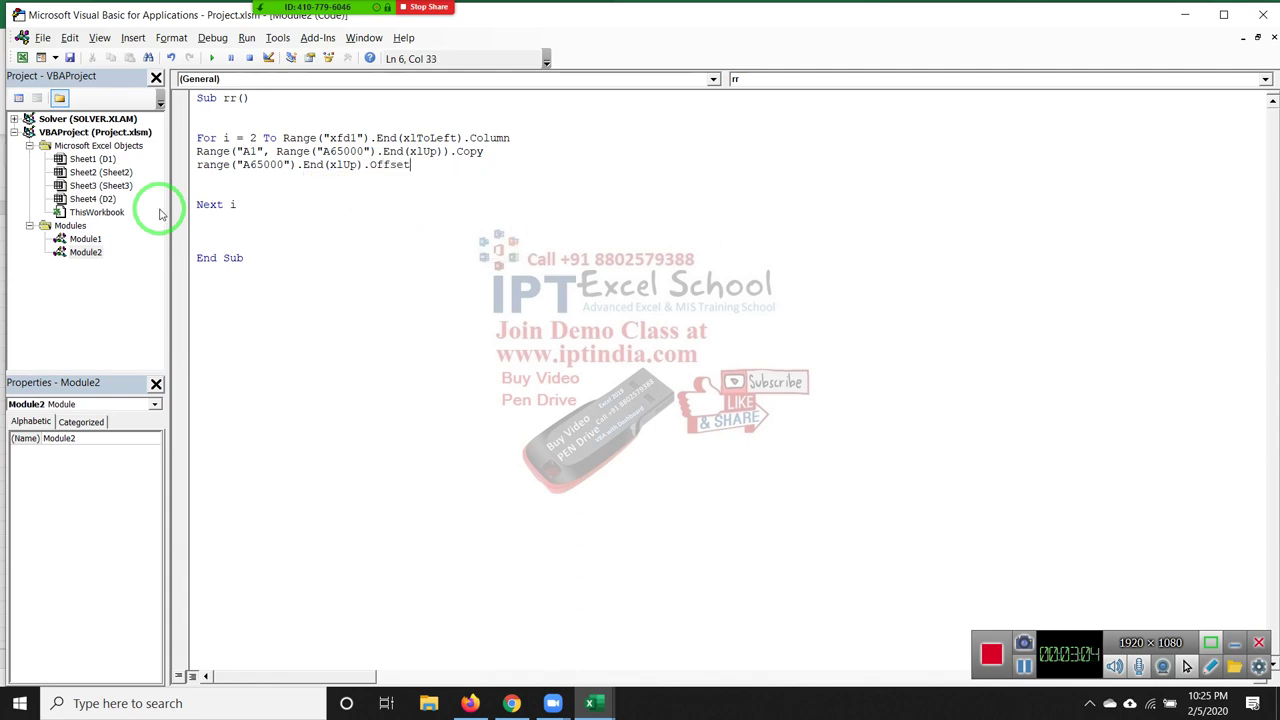
type("(1,0")
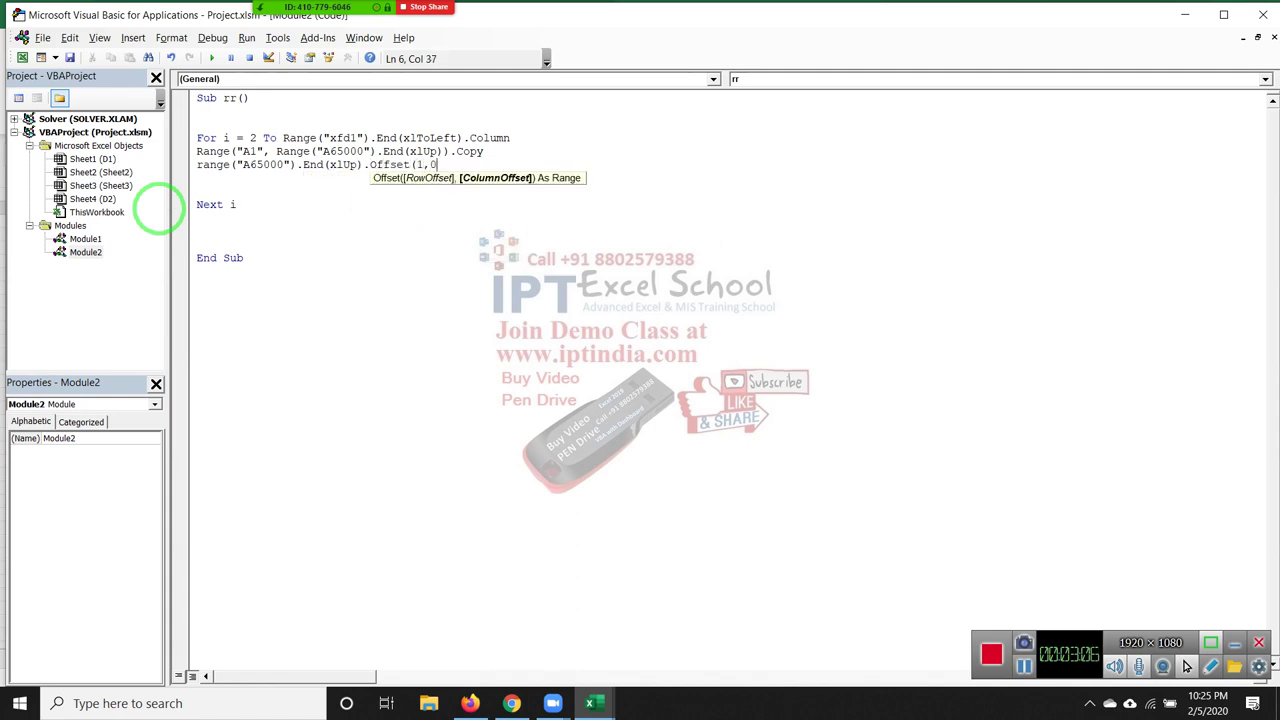
type(").p")
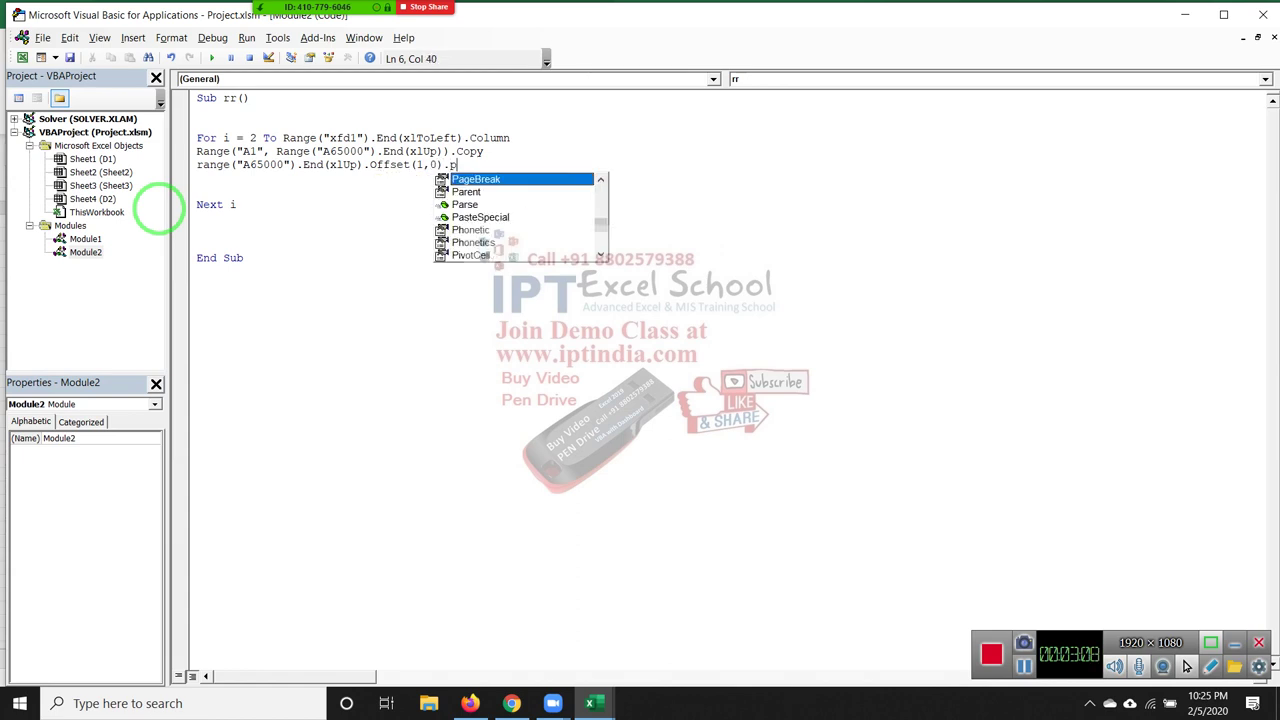
type("as")
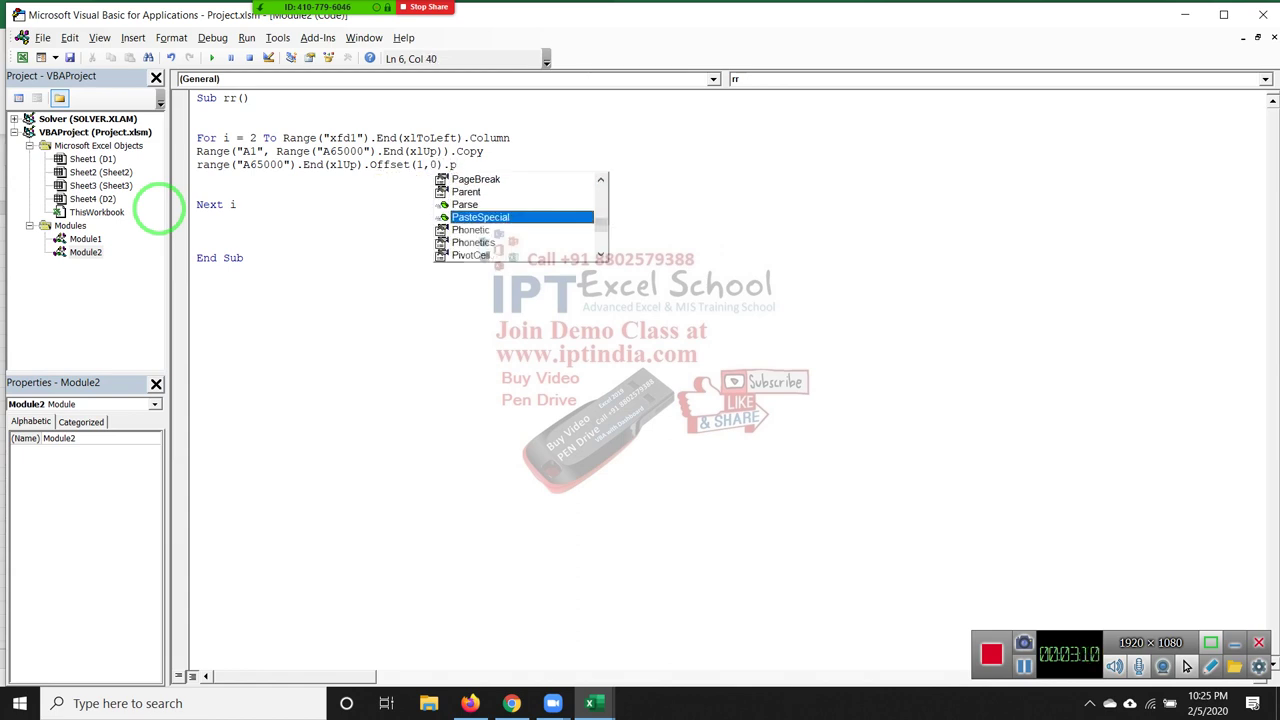
key("Tab")
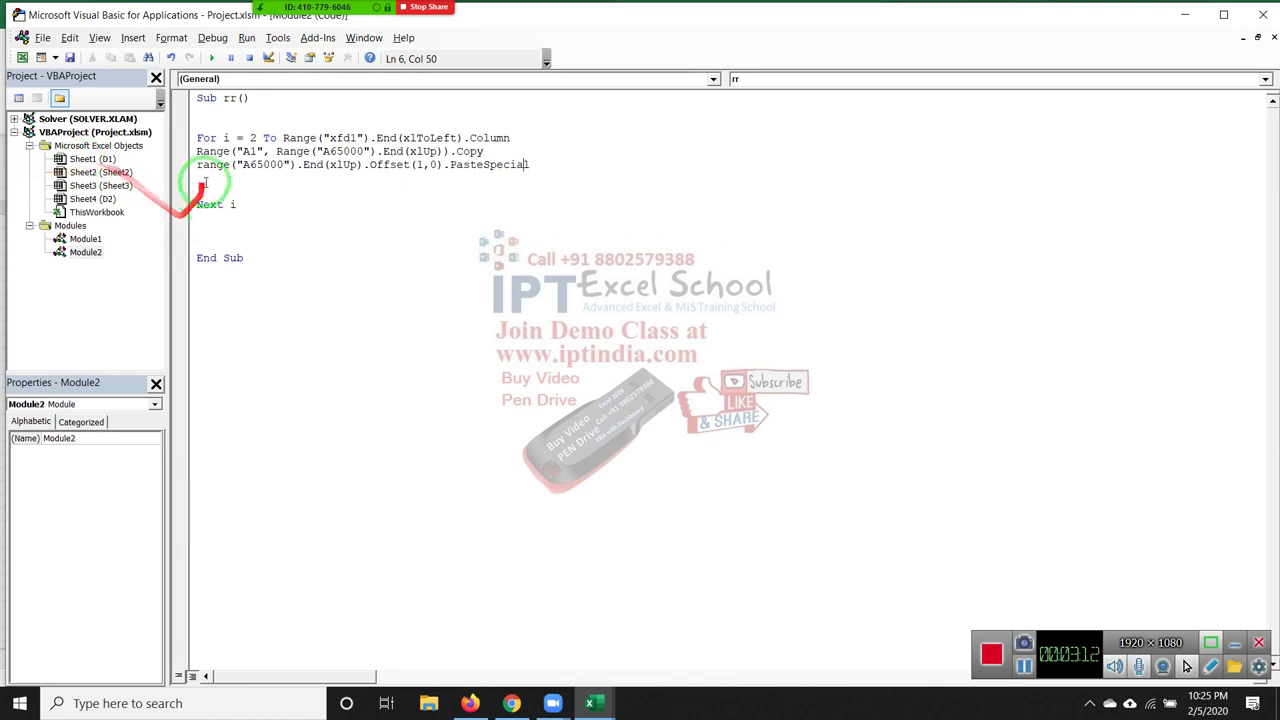
Prefix the paste line with Sheets("D2") so it pastes onto sheet D2
left_click(189, 166)
left_click(212, 167)
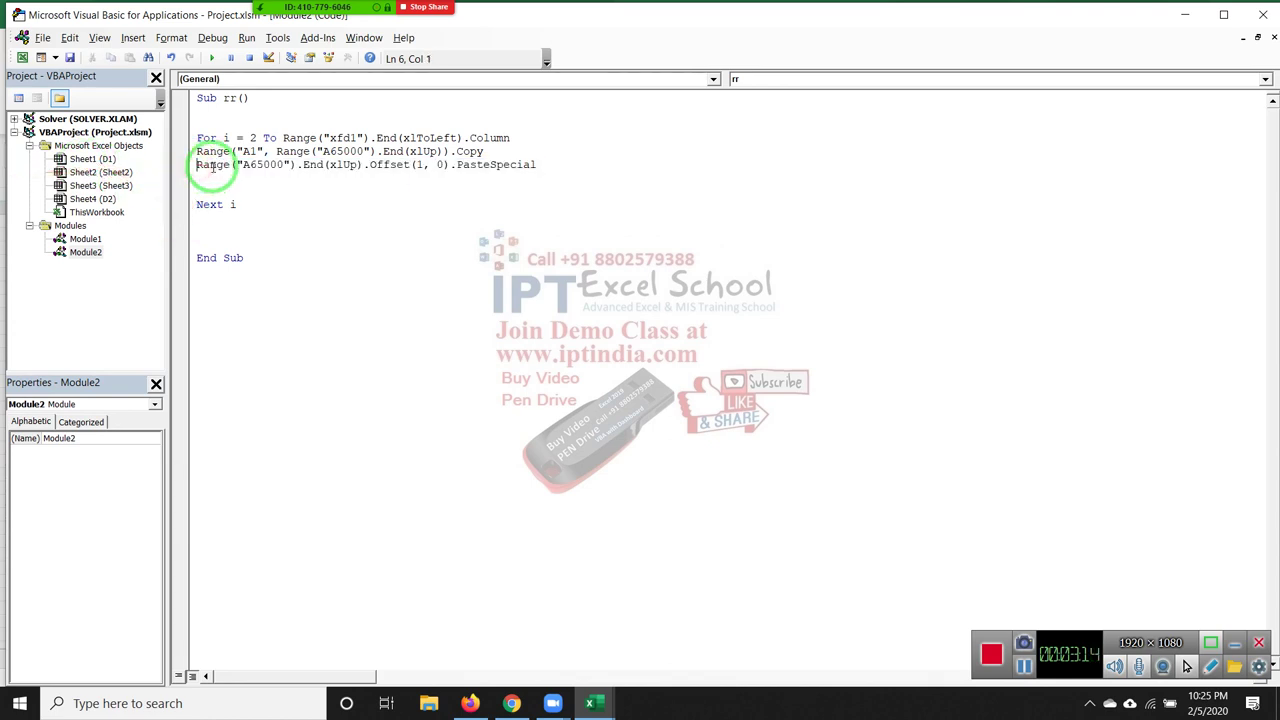
type("sg")
key("BackSpace")
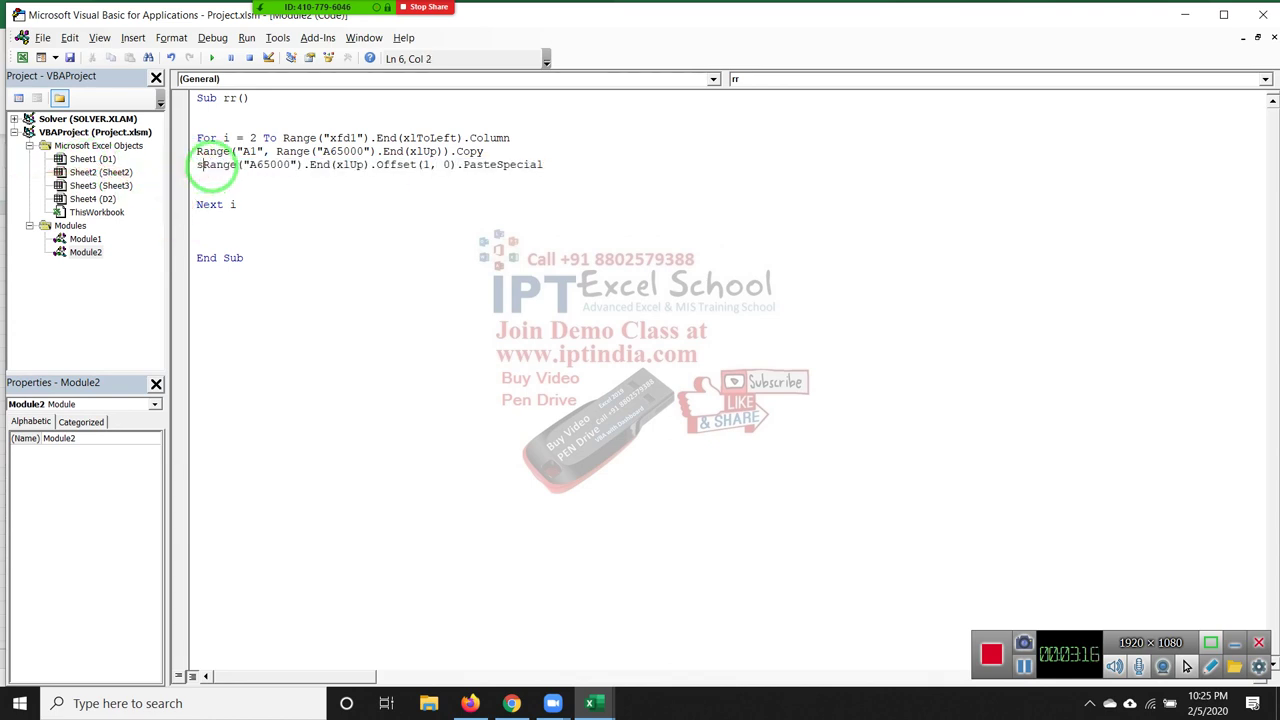
type("heets")
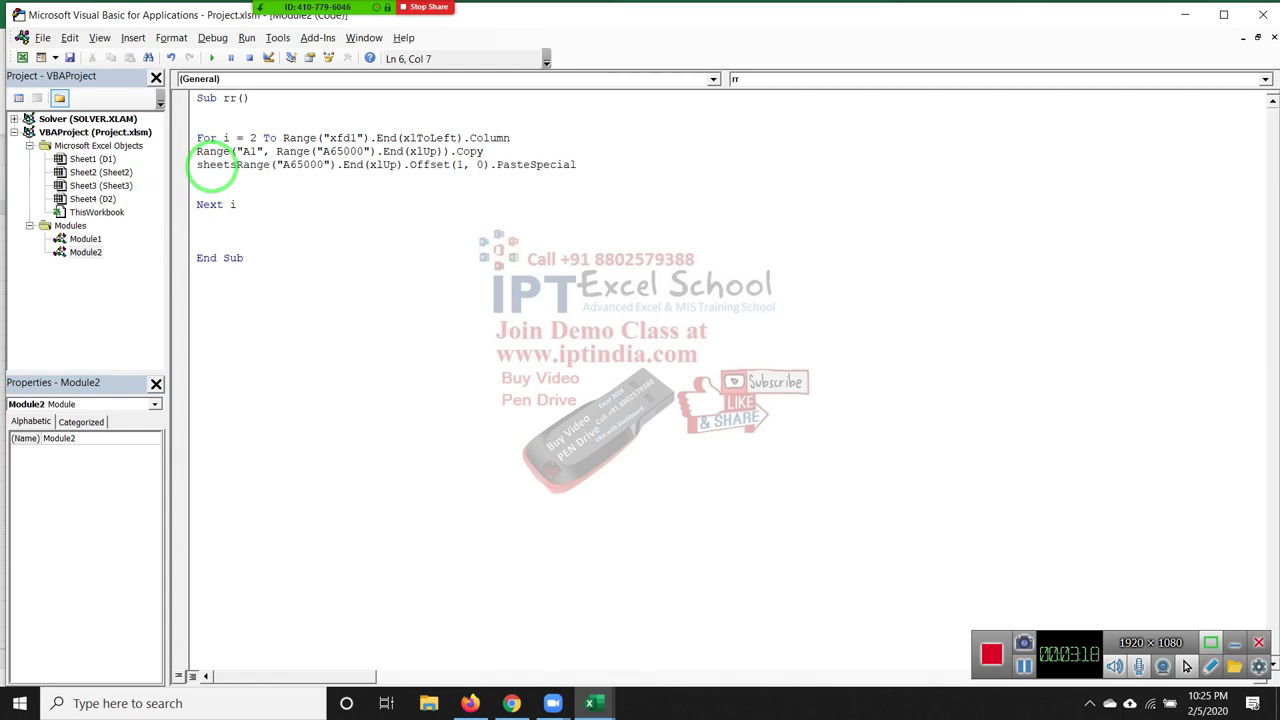
type("(")
type("D")
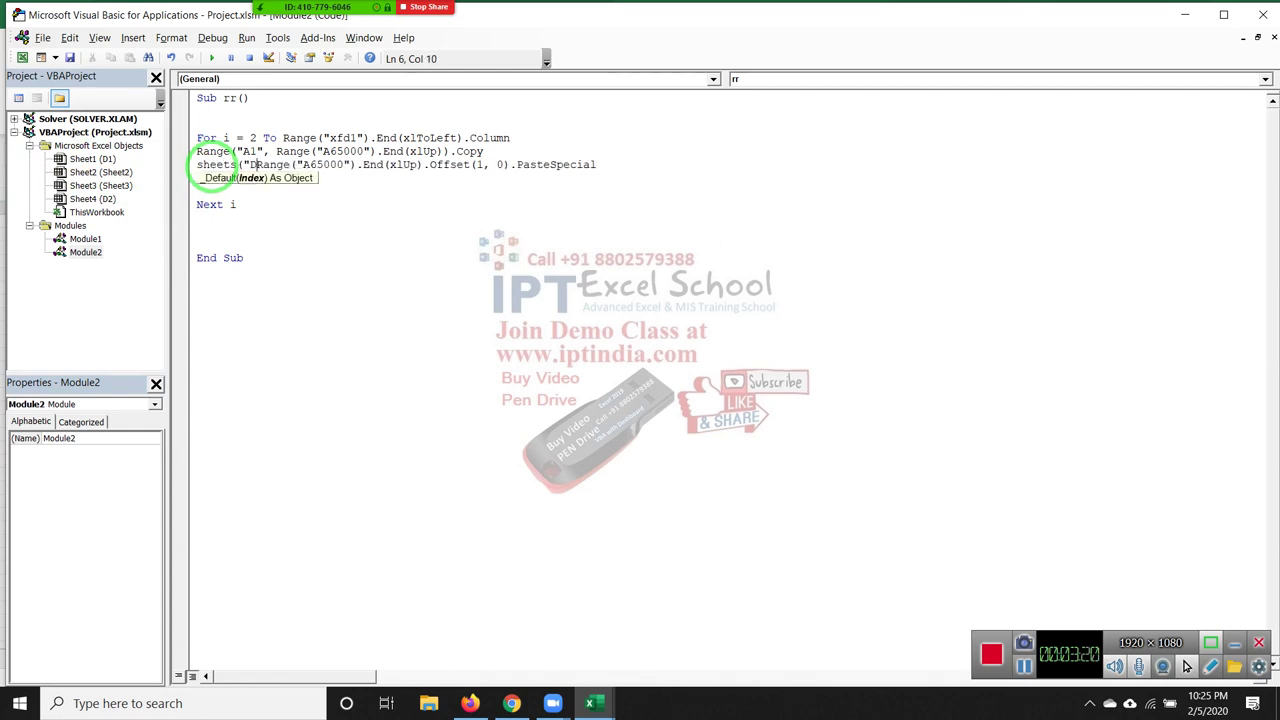
type("2\")")
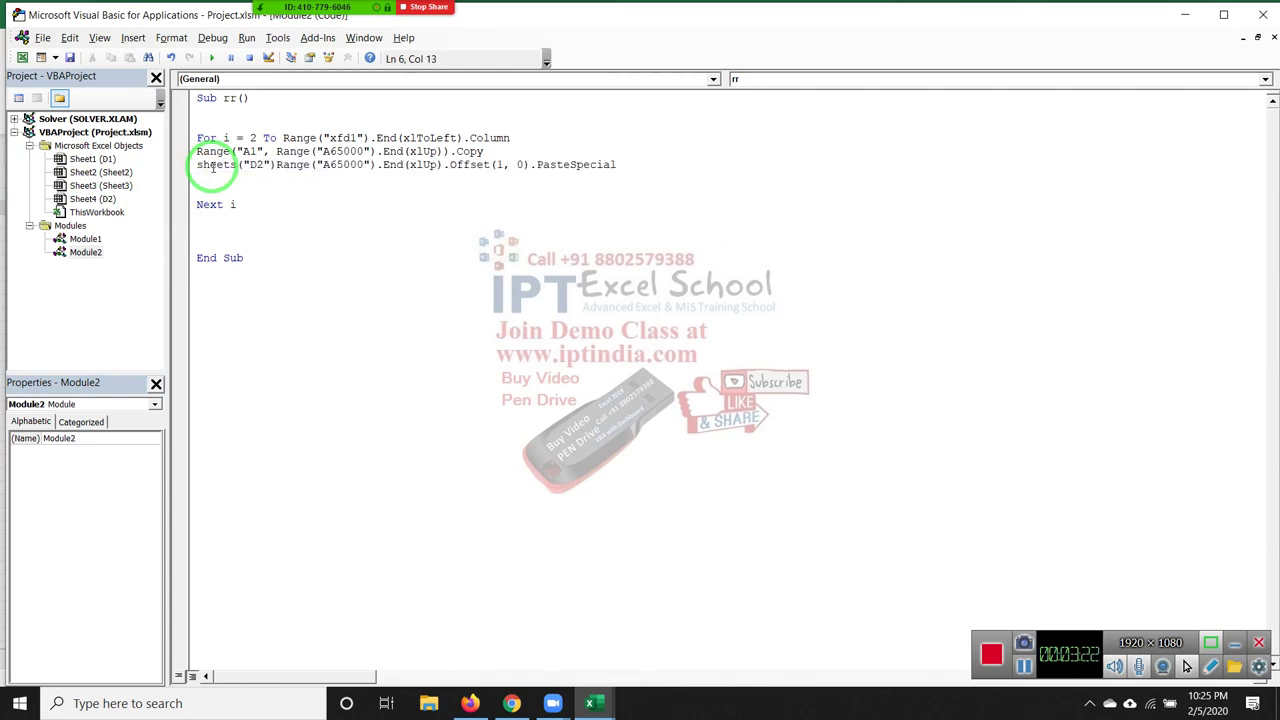
type(".")
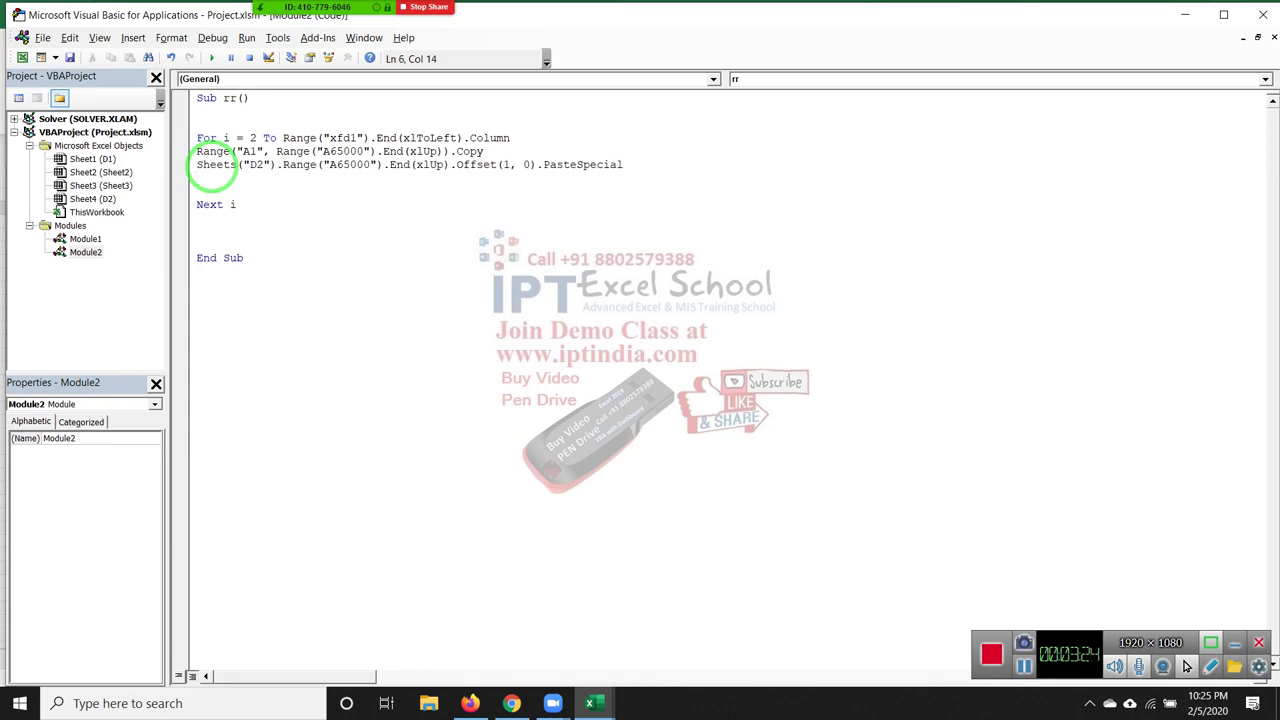
key("alt+F11")
Copy the names A2:A11 from D1 into A2:A11 of sheet D2
left_click_drag(40, 208, 45, 328)
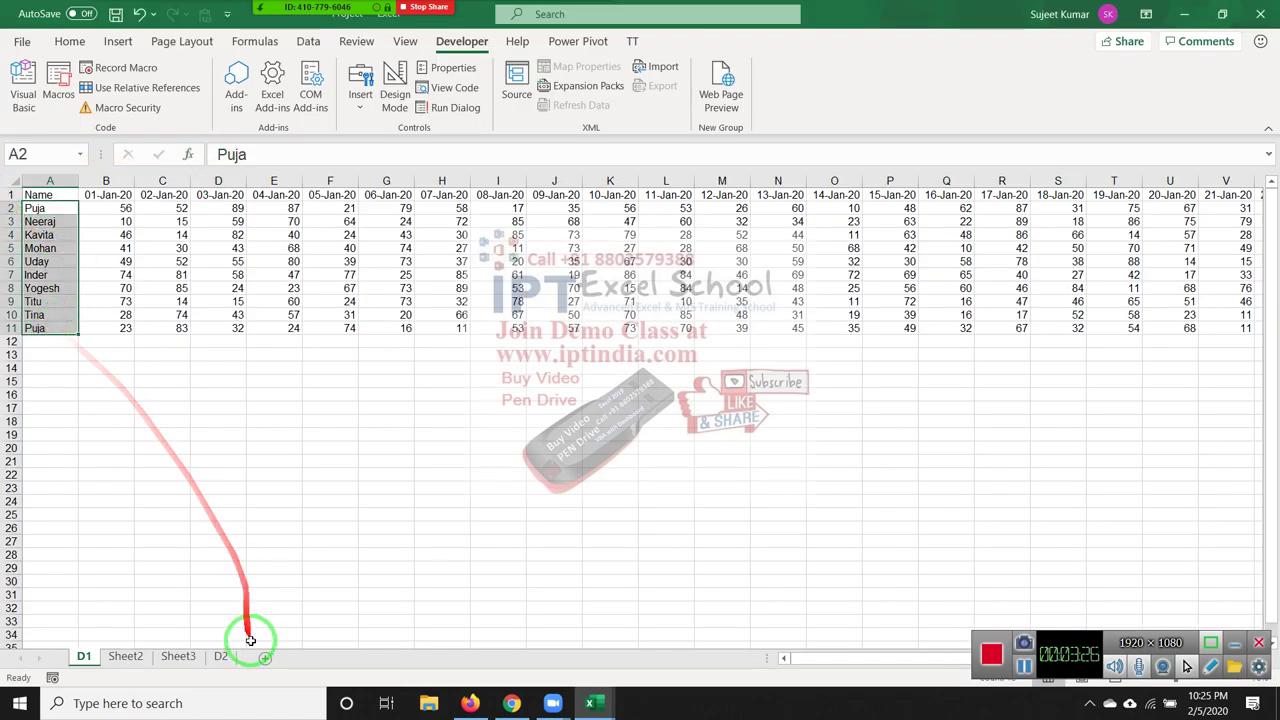
key("ctrl+c")
left_click(220, 656)
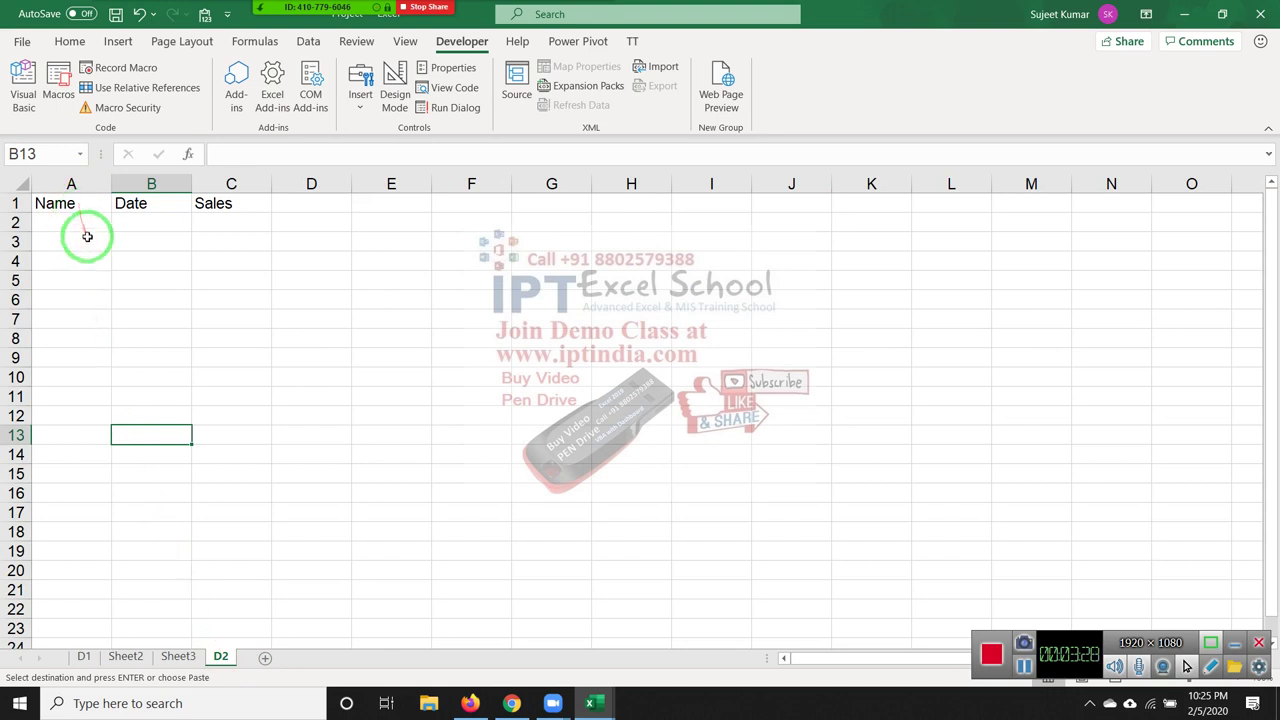
left_click(86, 222)
key("ctrl+v")
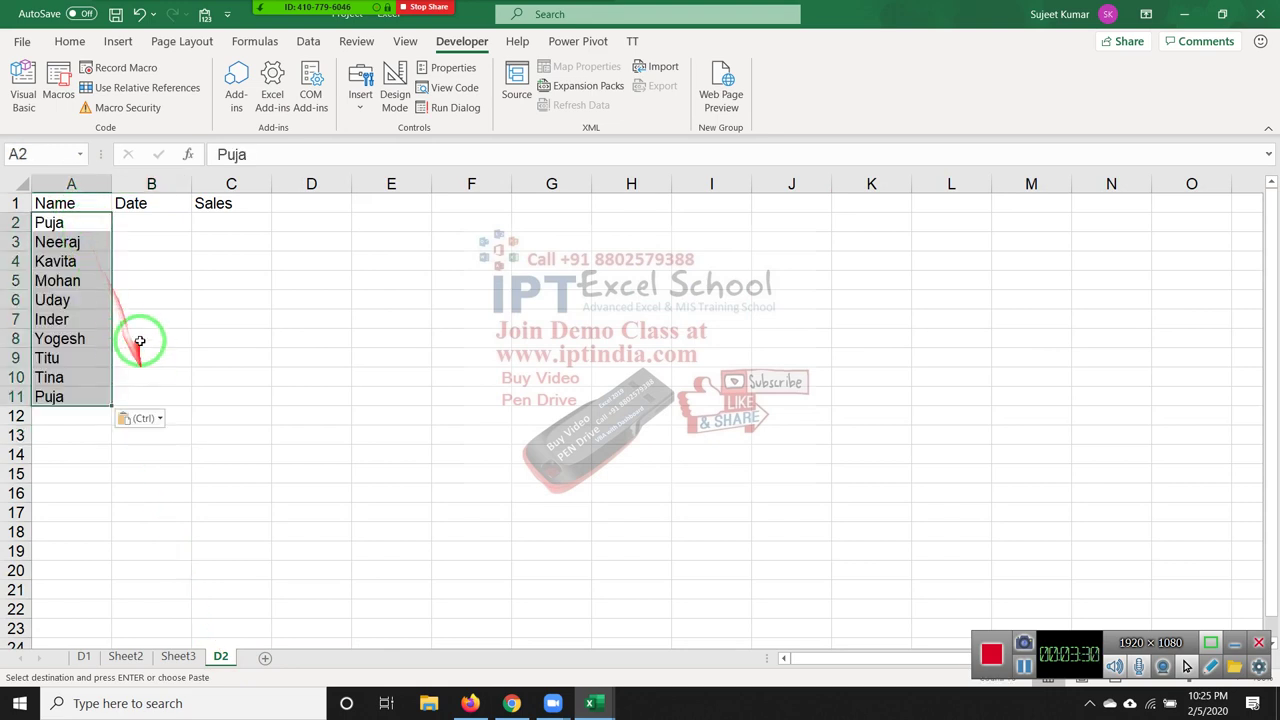
Mark B2:B11 on D2 where the dates will go
left_click_drag(151, 397, 150, 224)
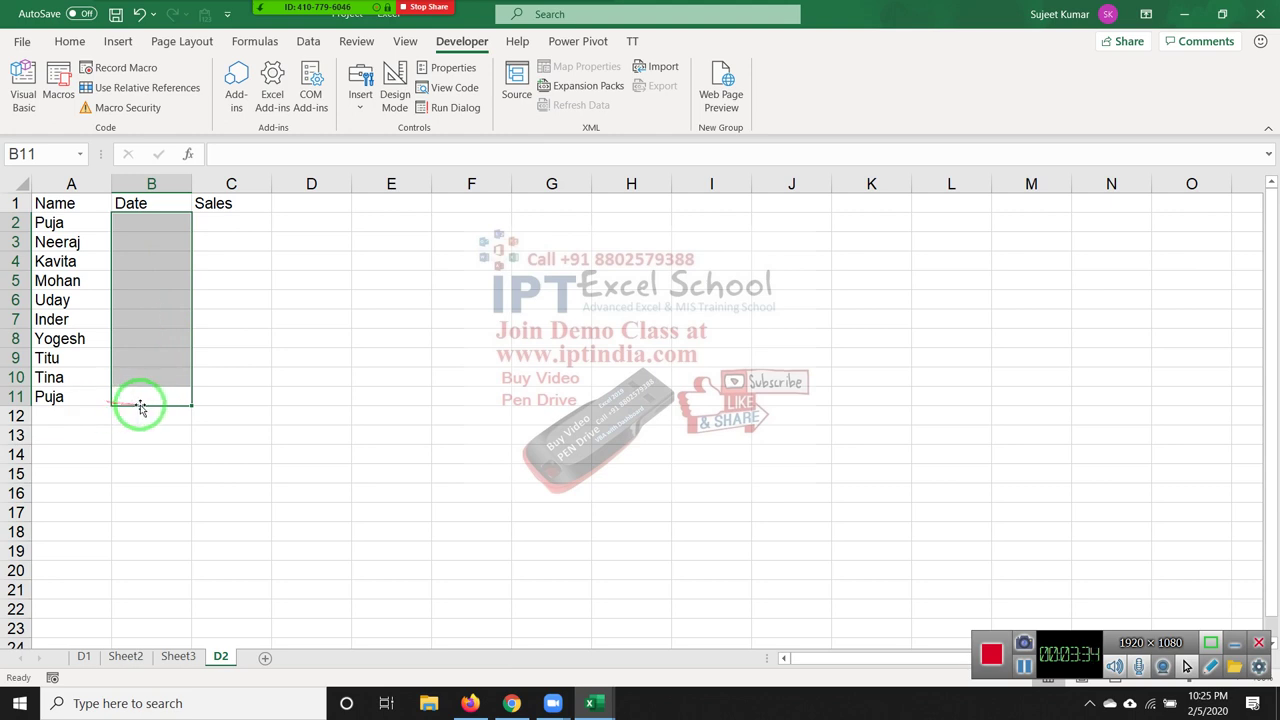
left_click(86, 397)
left_click(151, 397)
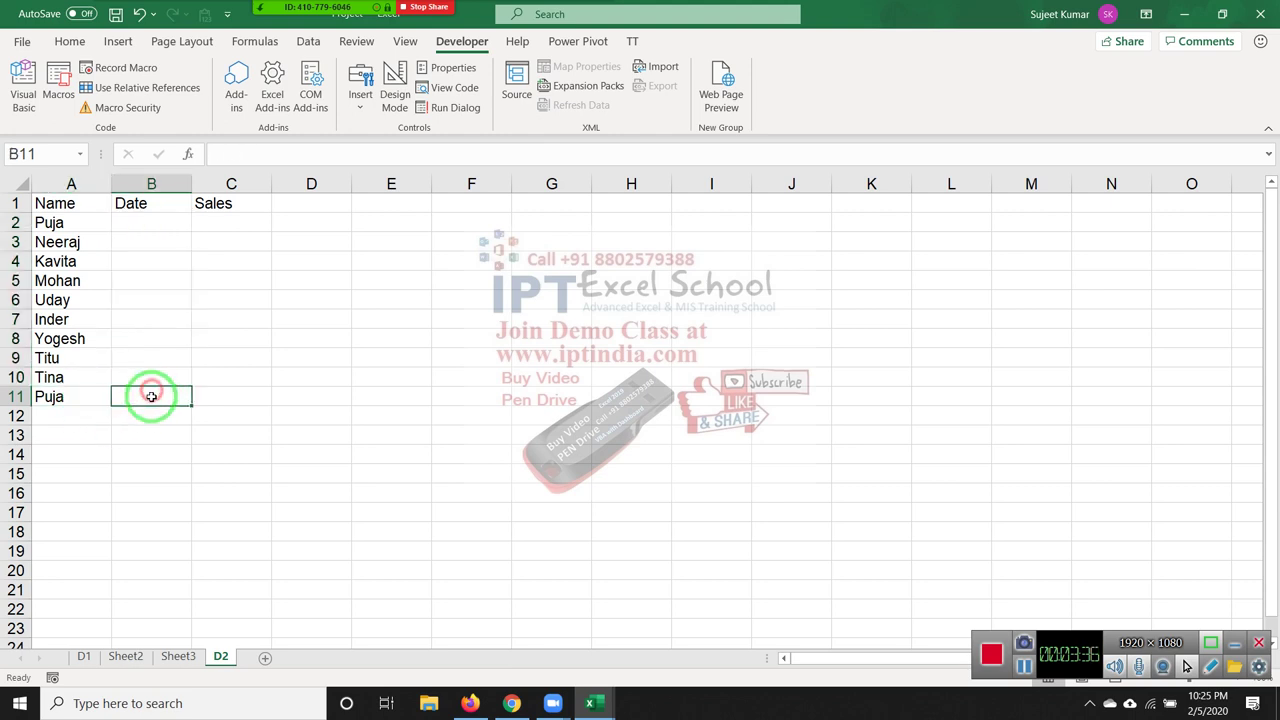
left_click_drag(151, 397, 146, 218)
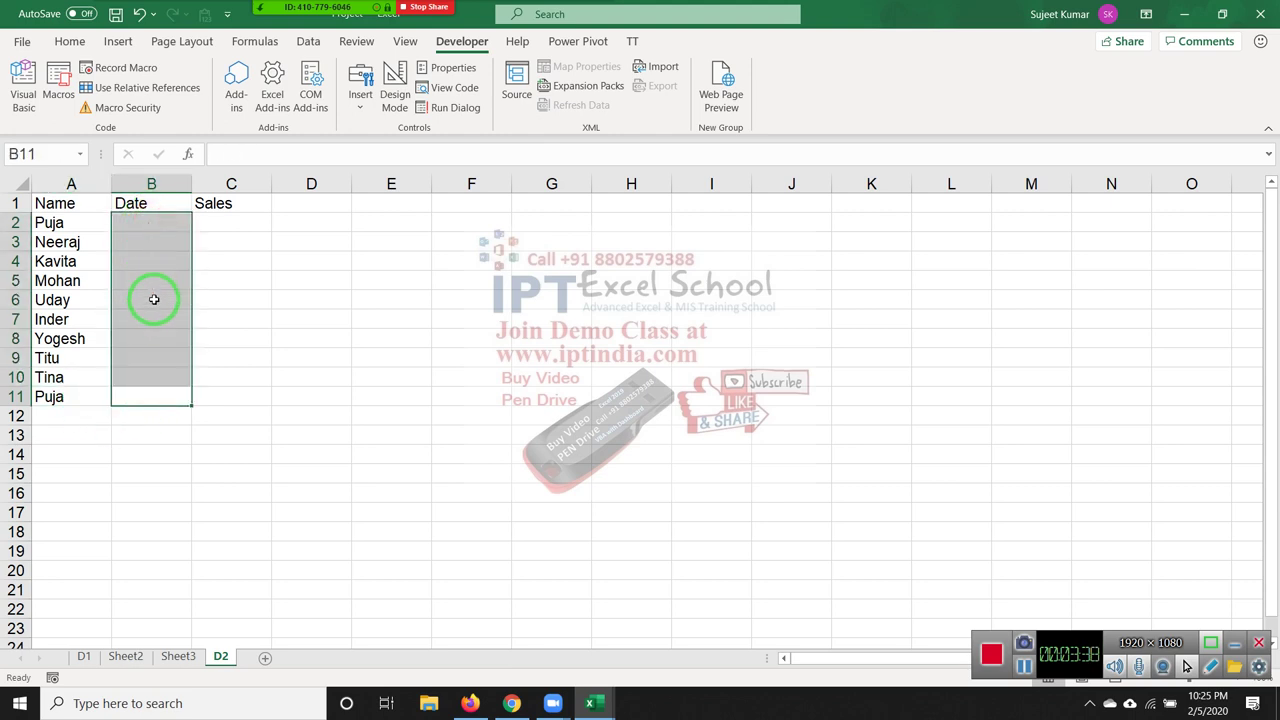
left_click(92, 398)
Insert Sheets("D2").Select above the PasteSpecial line and begin a Range("B65000 line below
key("alt+F11")
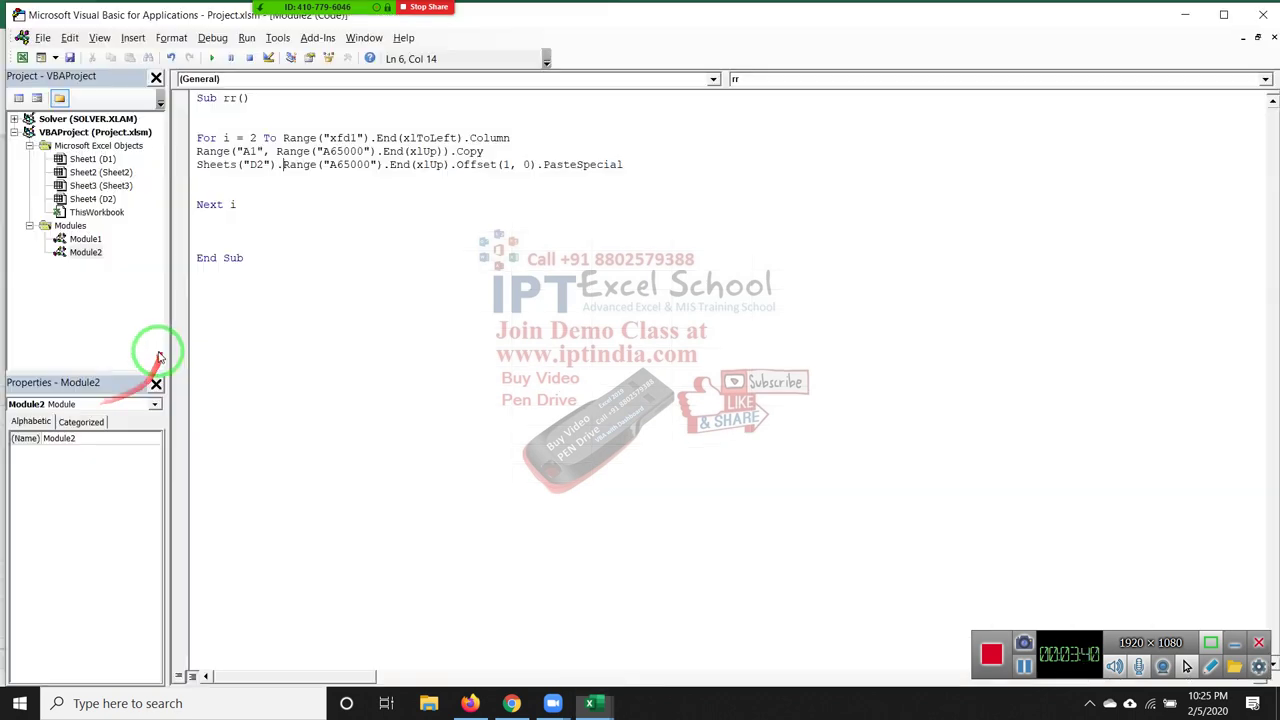
left_click(217, 166)
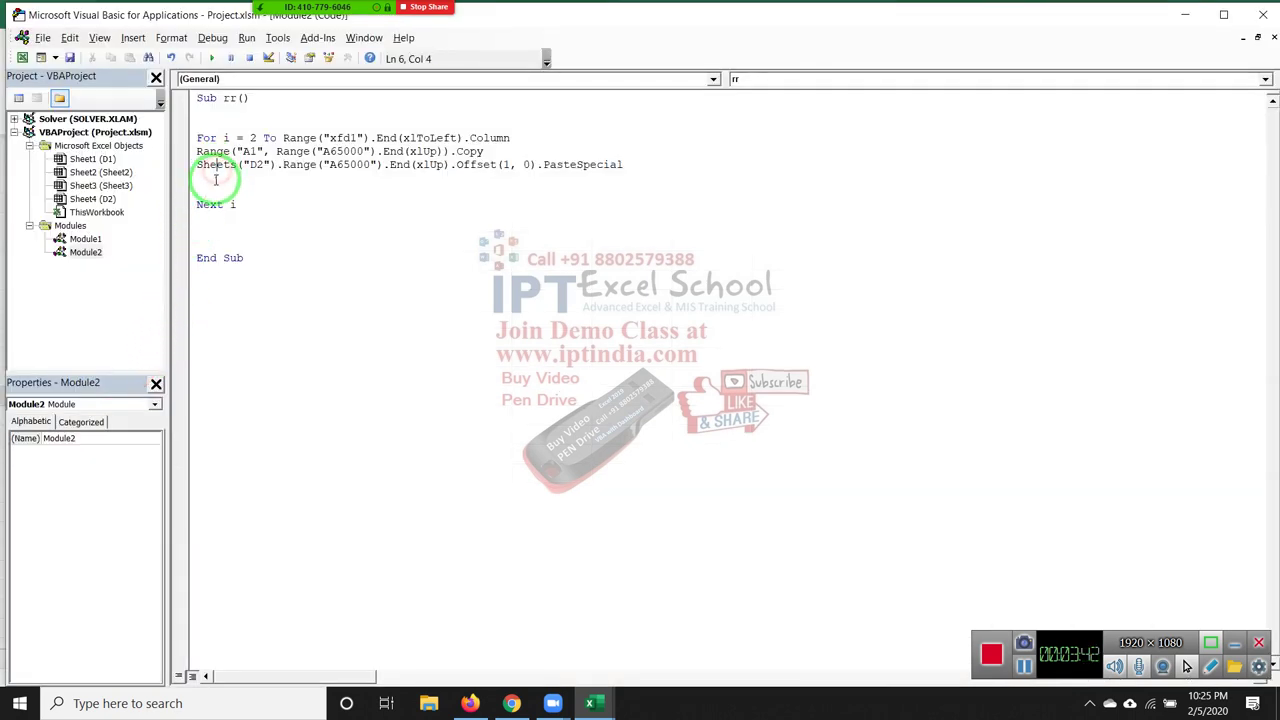
left_click(197, 164)
key("Return")
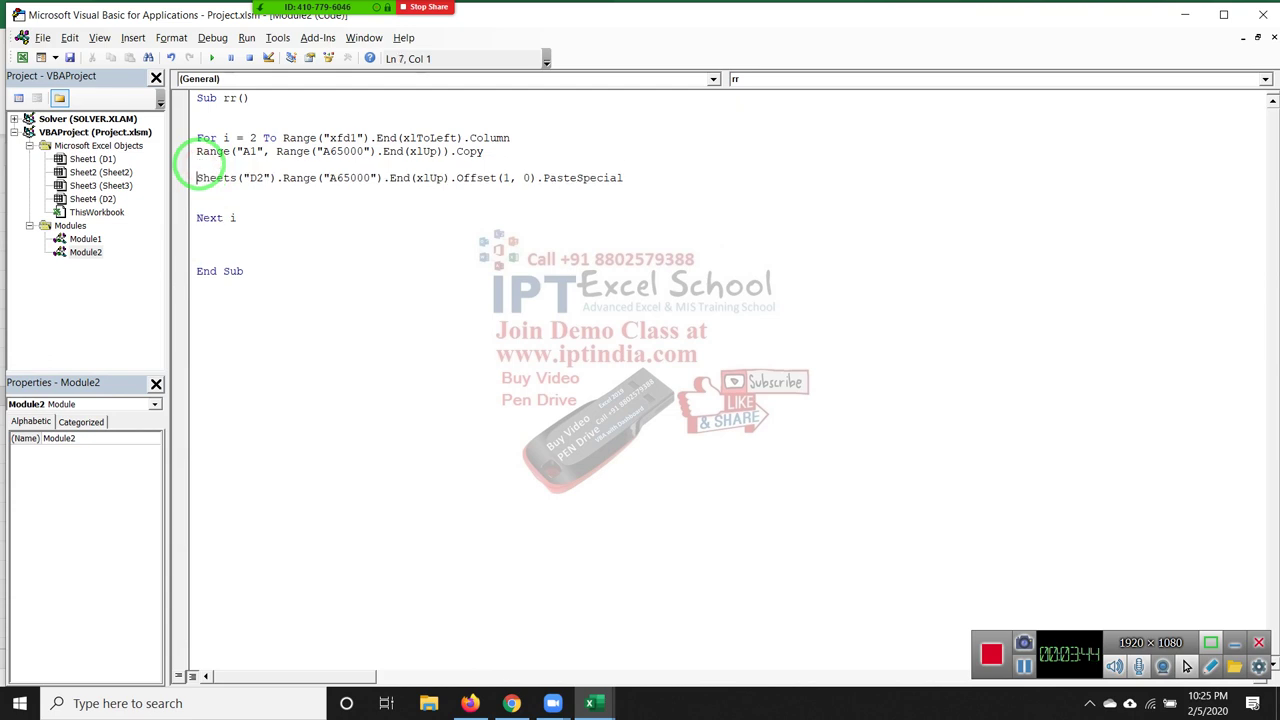
left_click(198, 164)
type("shee")
type("ts(")
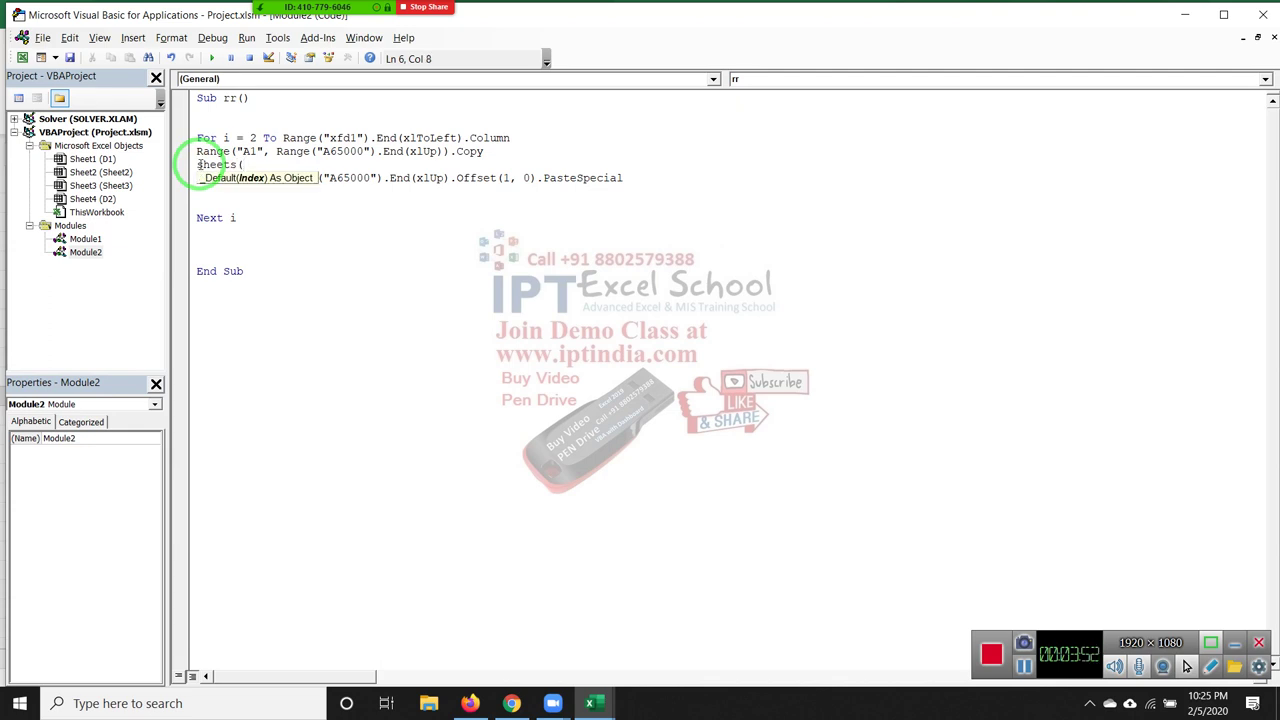
type("\"D2\"")
type(").ac")
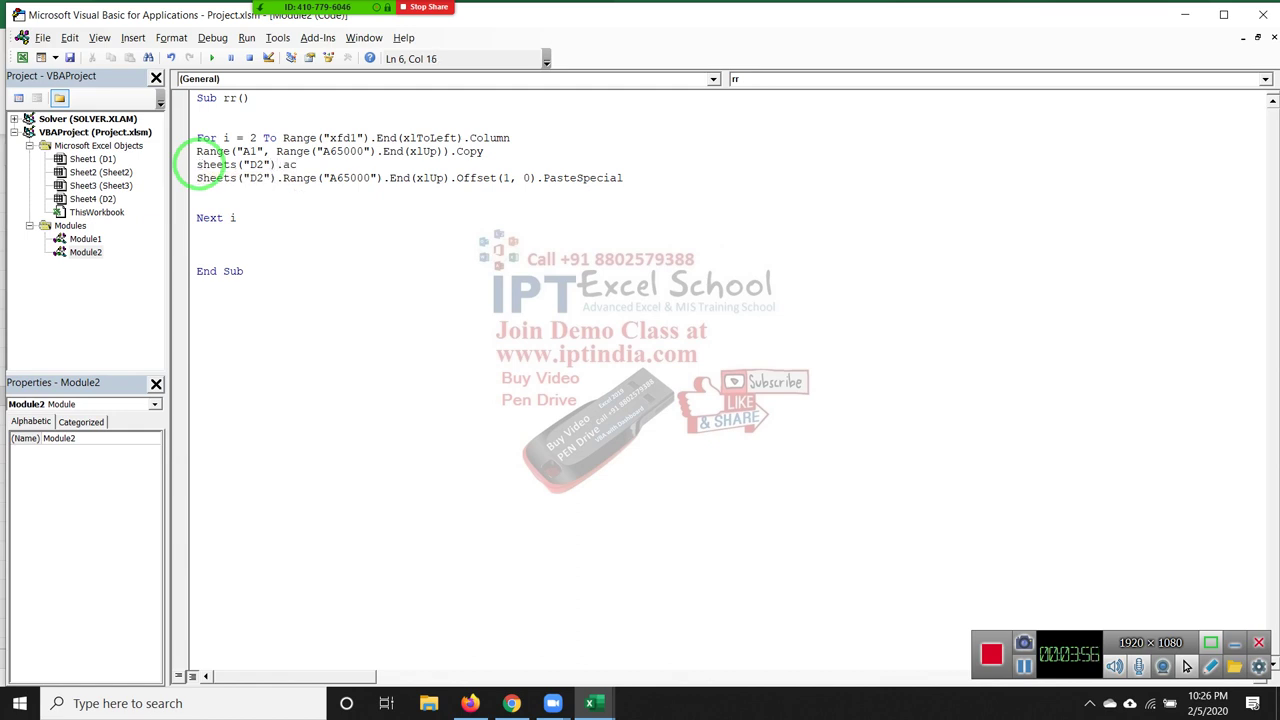
key("BackSpace")
key("BackSpace")
type("se")
type("lect")
key("Down")
key("Down")
type("ra")
type("nge(\"")
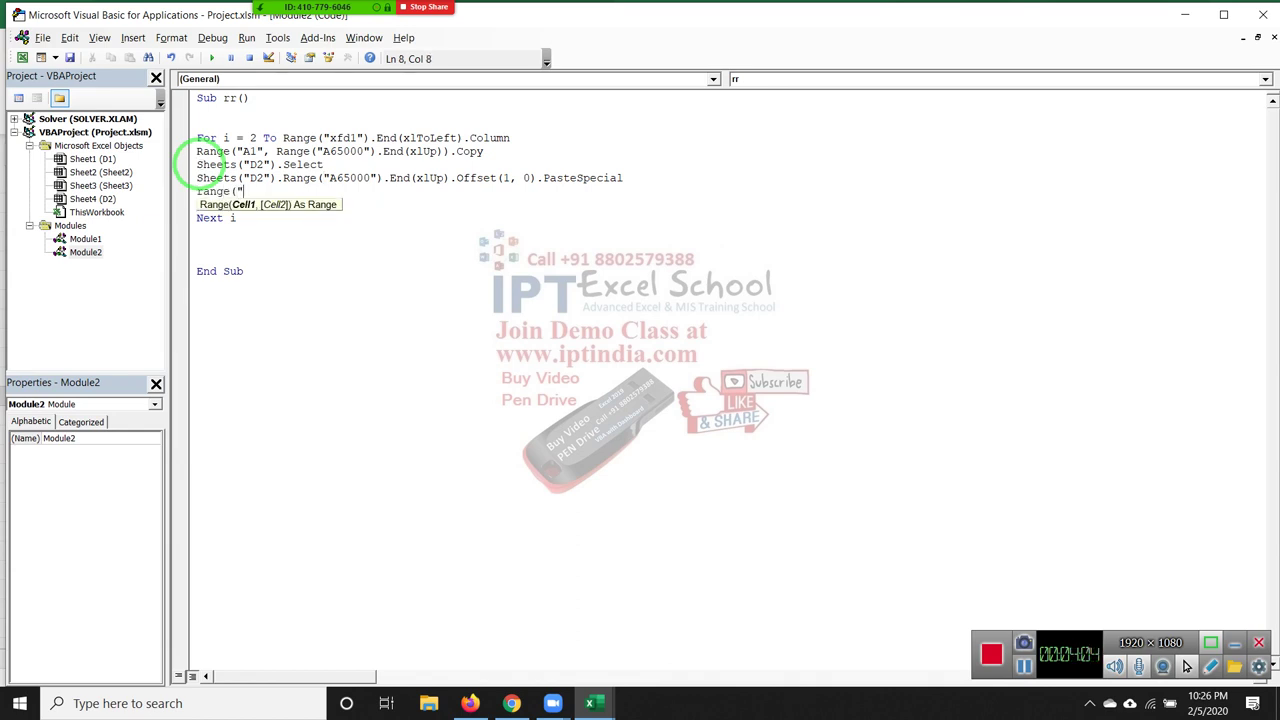
type("B")
type("65")
type("000")
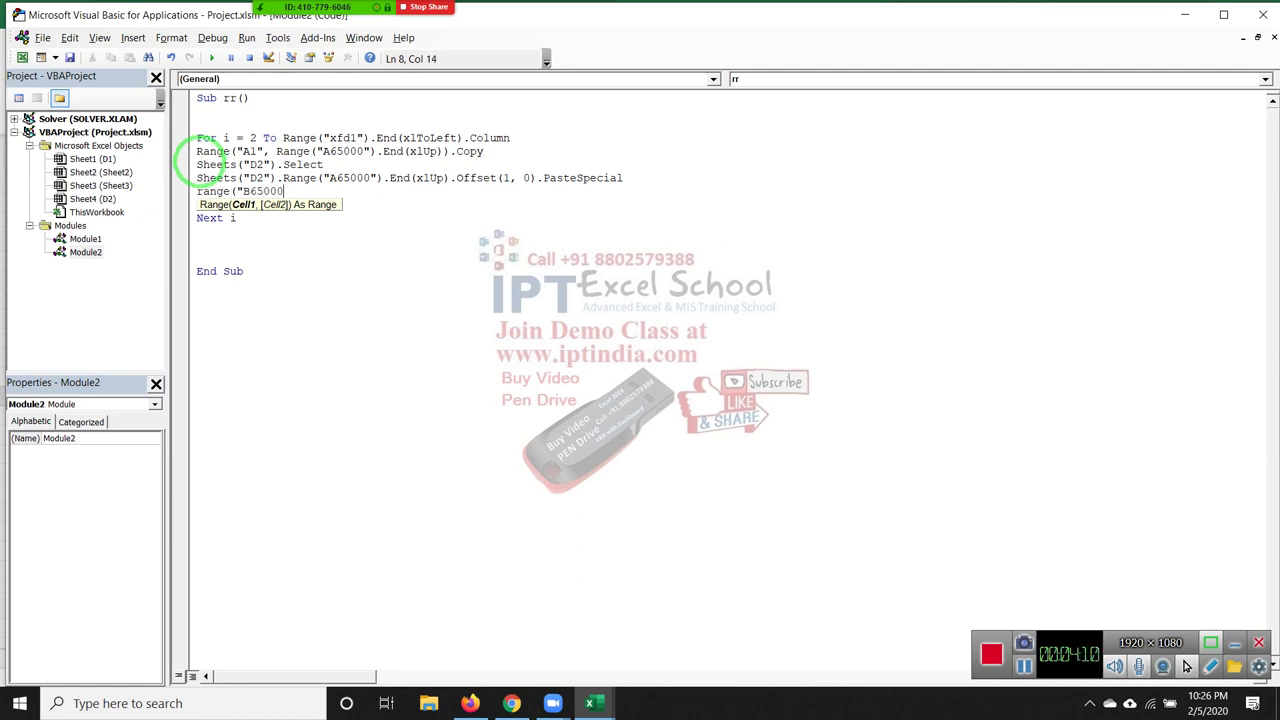
Replace B65000 on line 8 with cells(range("A65000").End(xlUp).Row, as the destination start
key("BackSpace")
key("BackSpace")
key("BackSpace")
key("BackSpace")
key("BackSpace")
key("BackSpace")
key("BackSpace")
type("c")
type("ells")
type("(r")
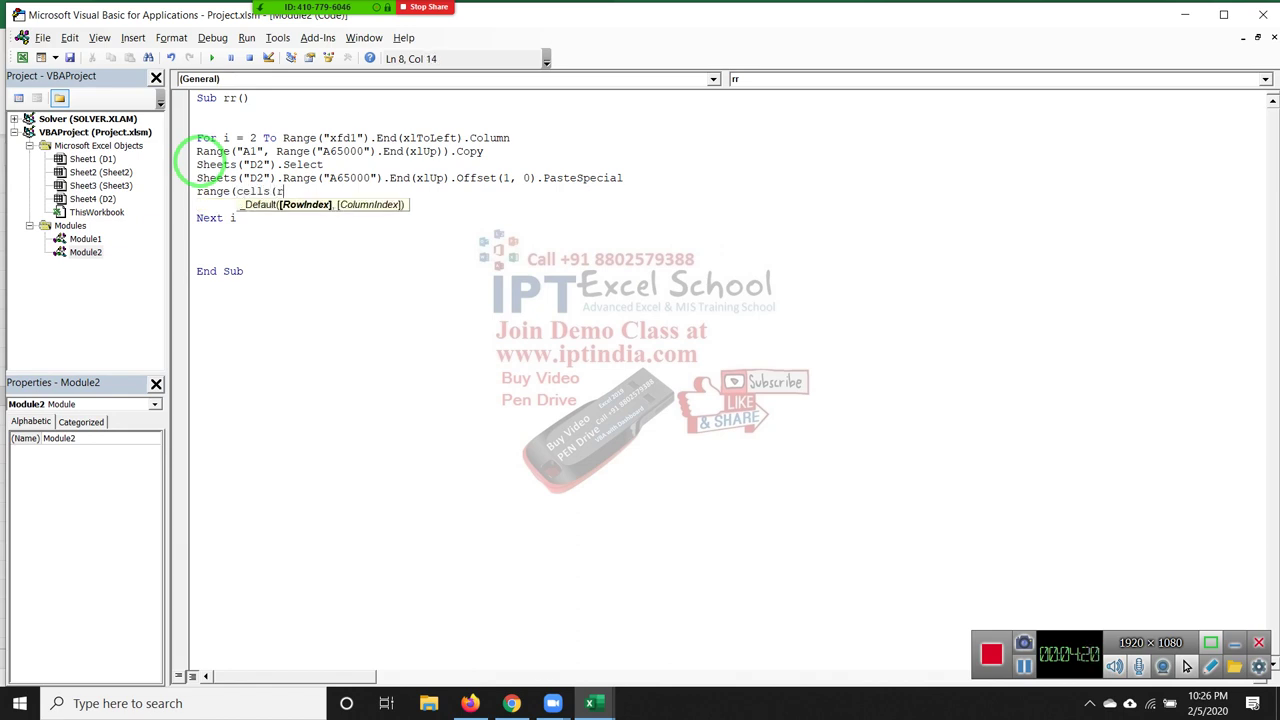
type("ange(")
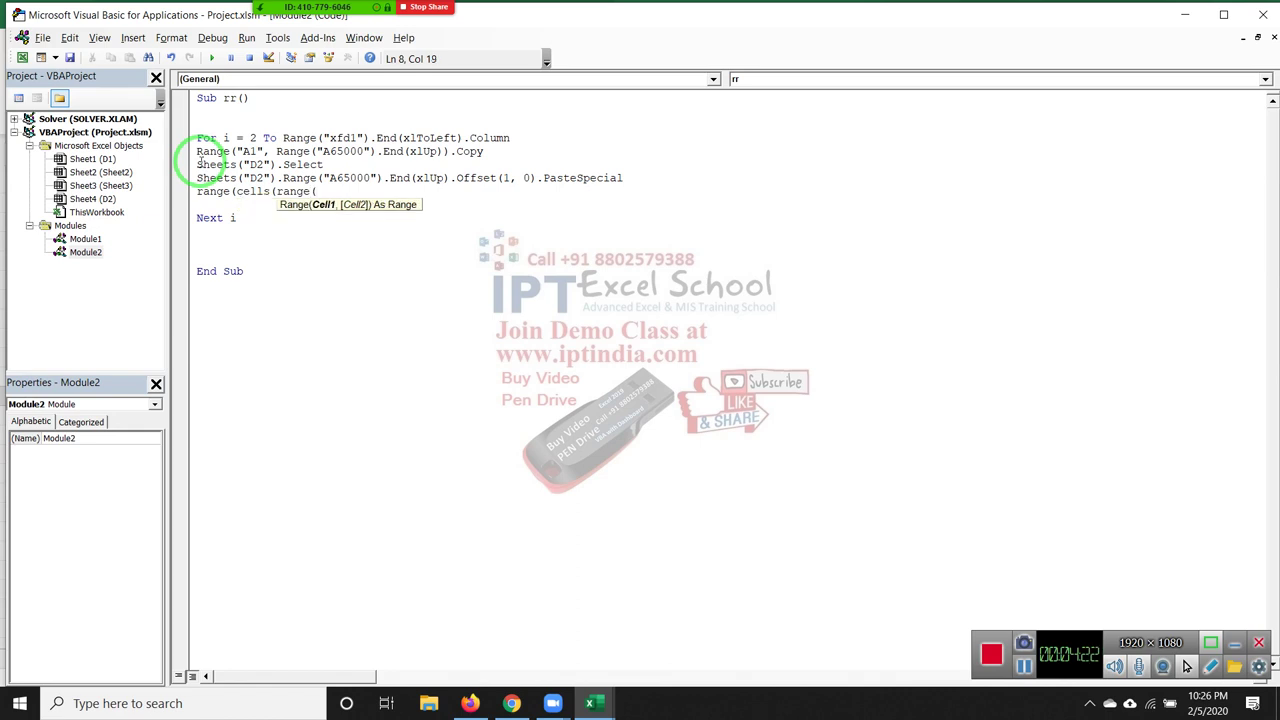
type("\"A6500")
type("0\")")
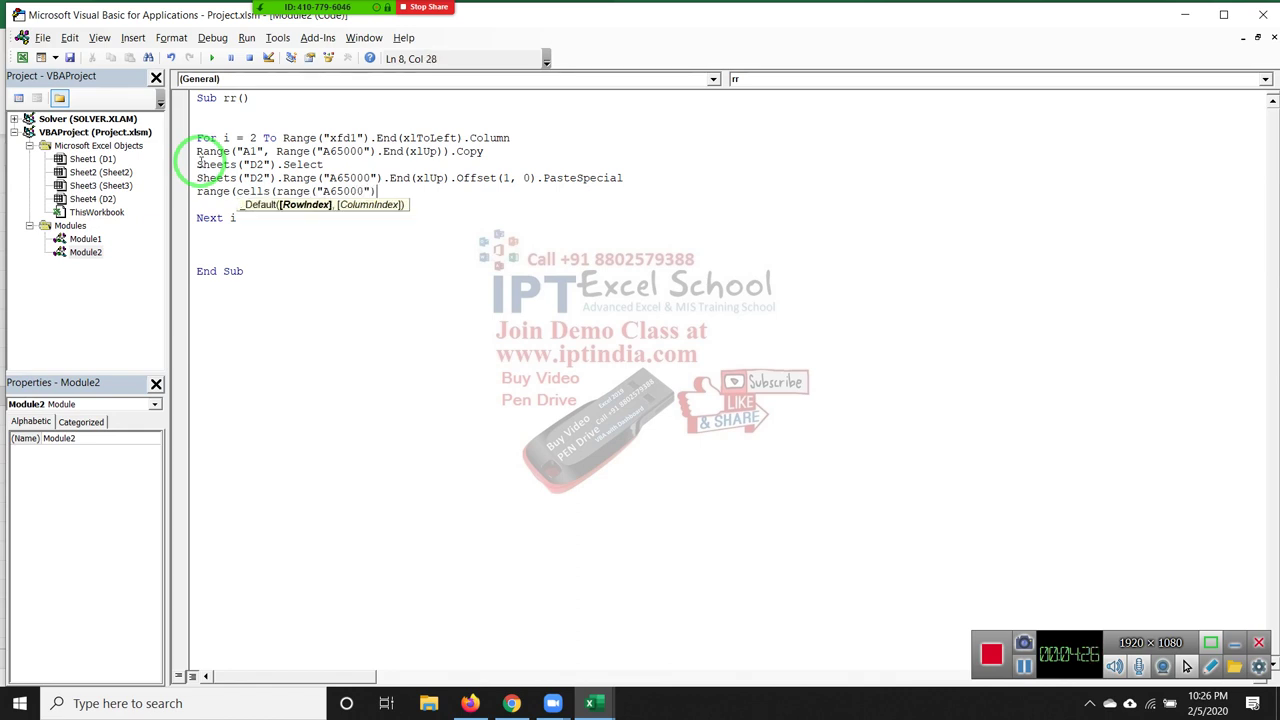
type(".")
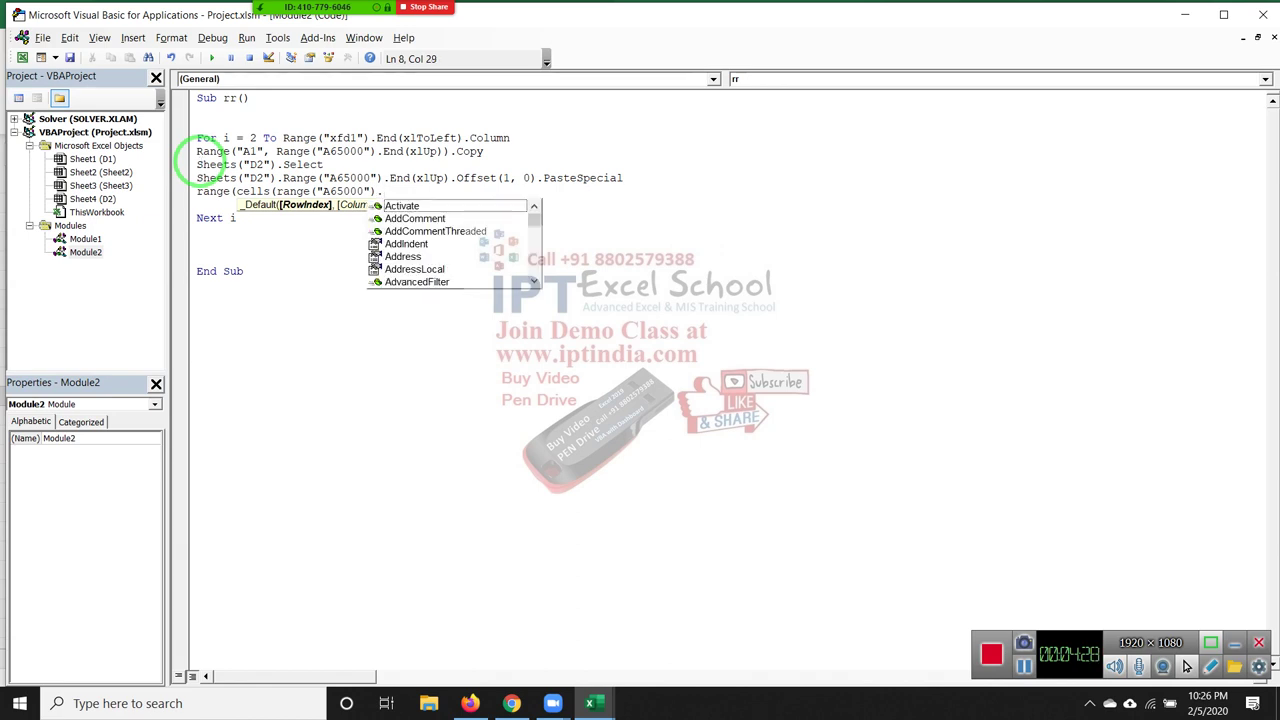
type("en")
key("Tab")
type("(")
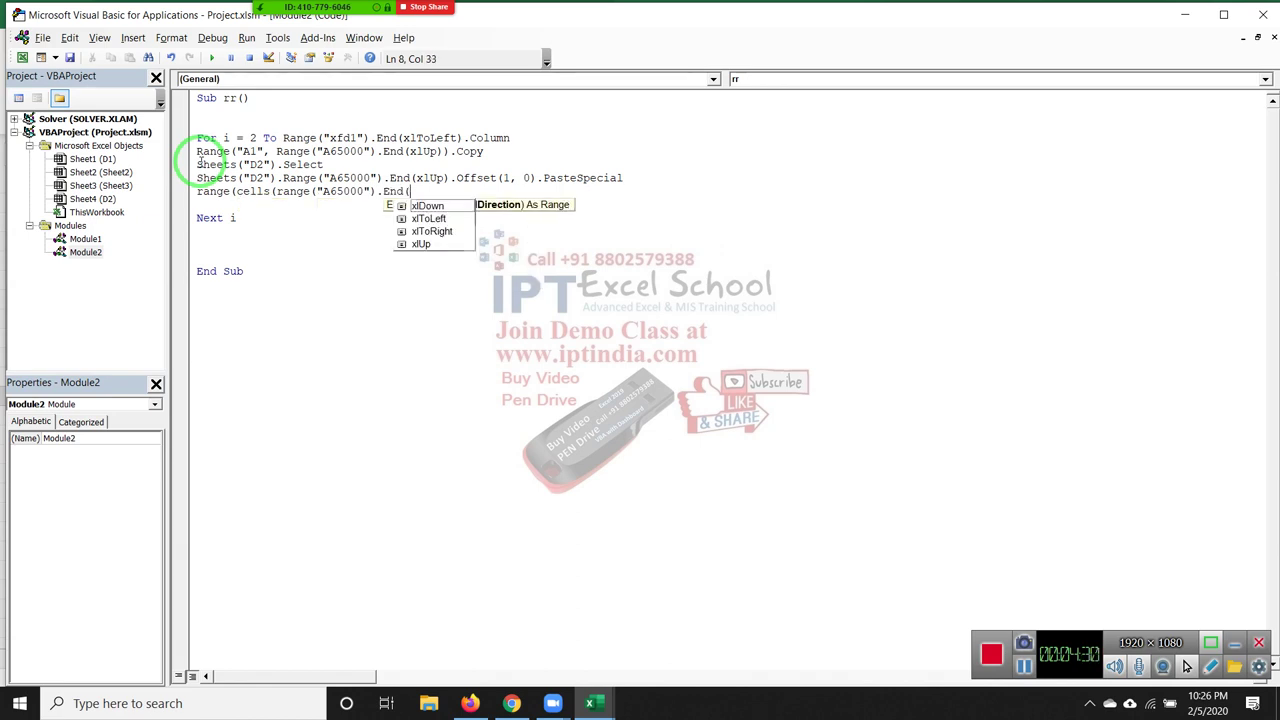
key("Down")
key("Down")
key("Down")
key("Tab")
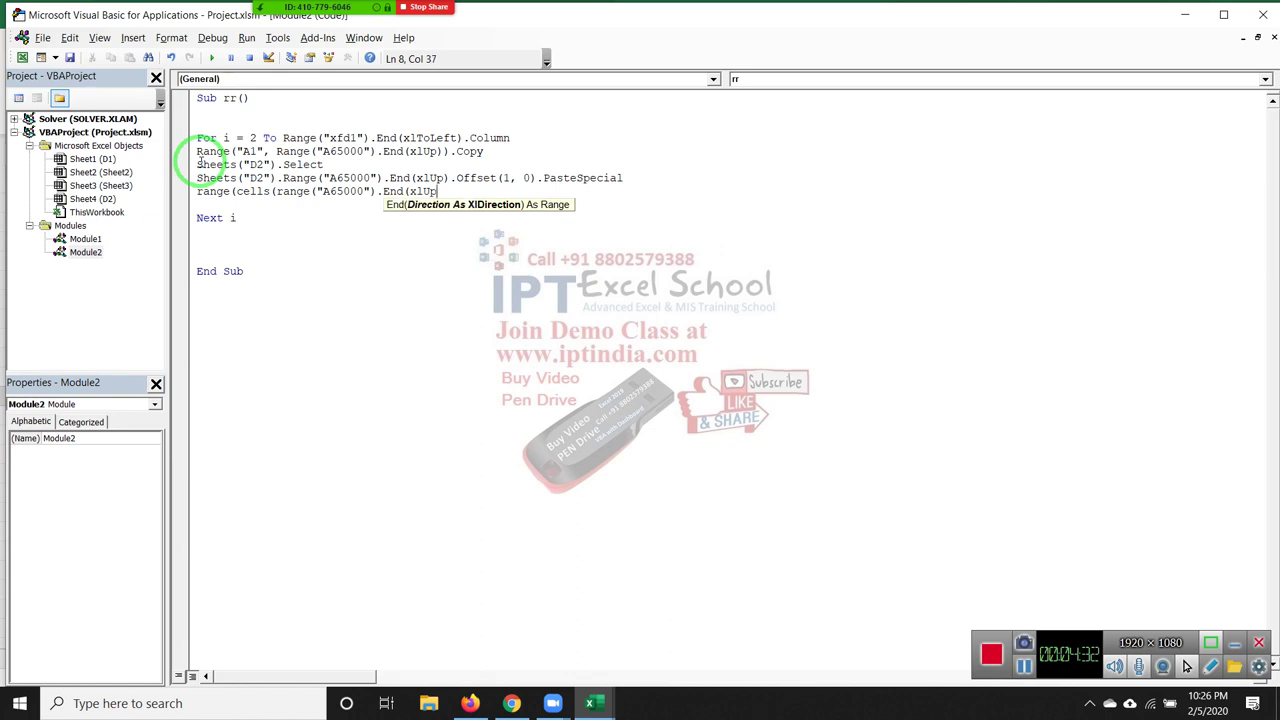
type(").row")
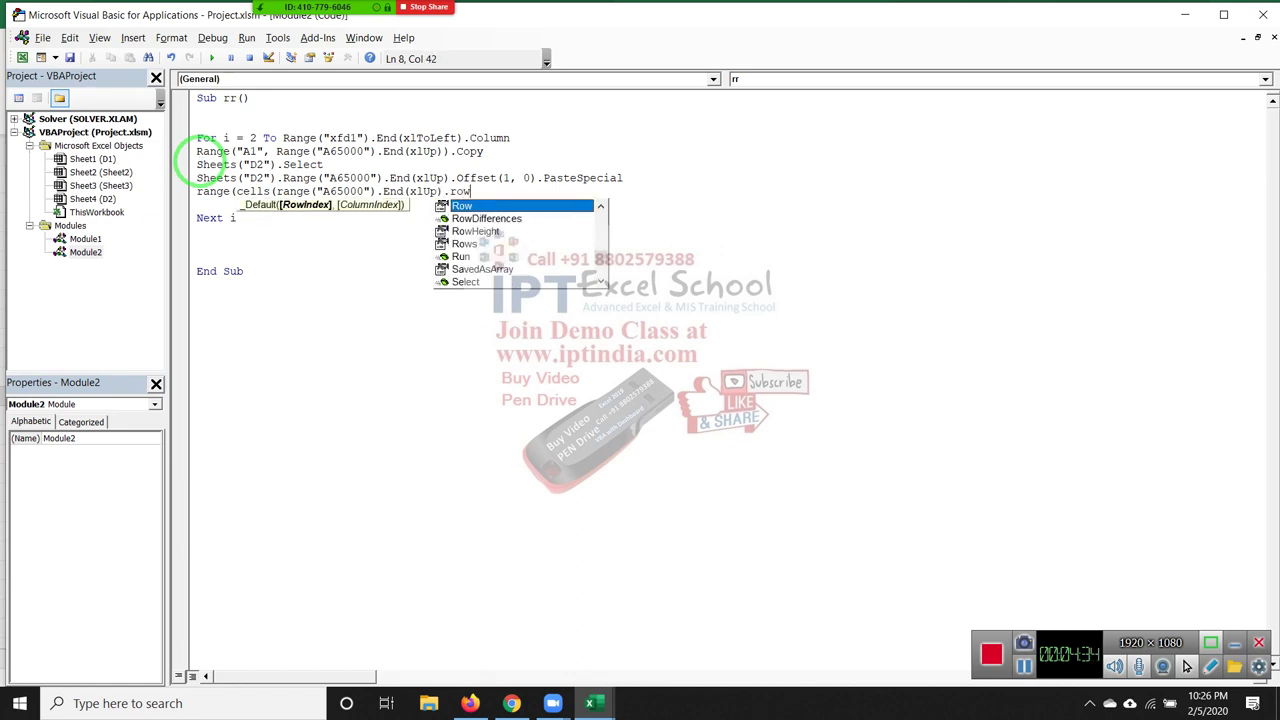
key("Tab")
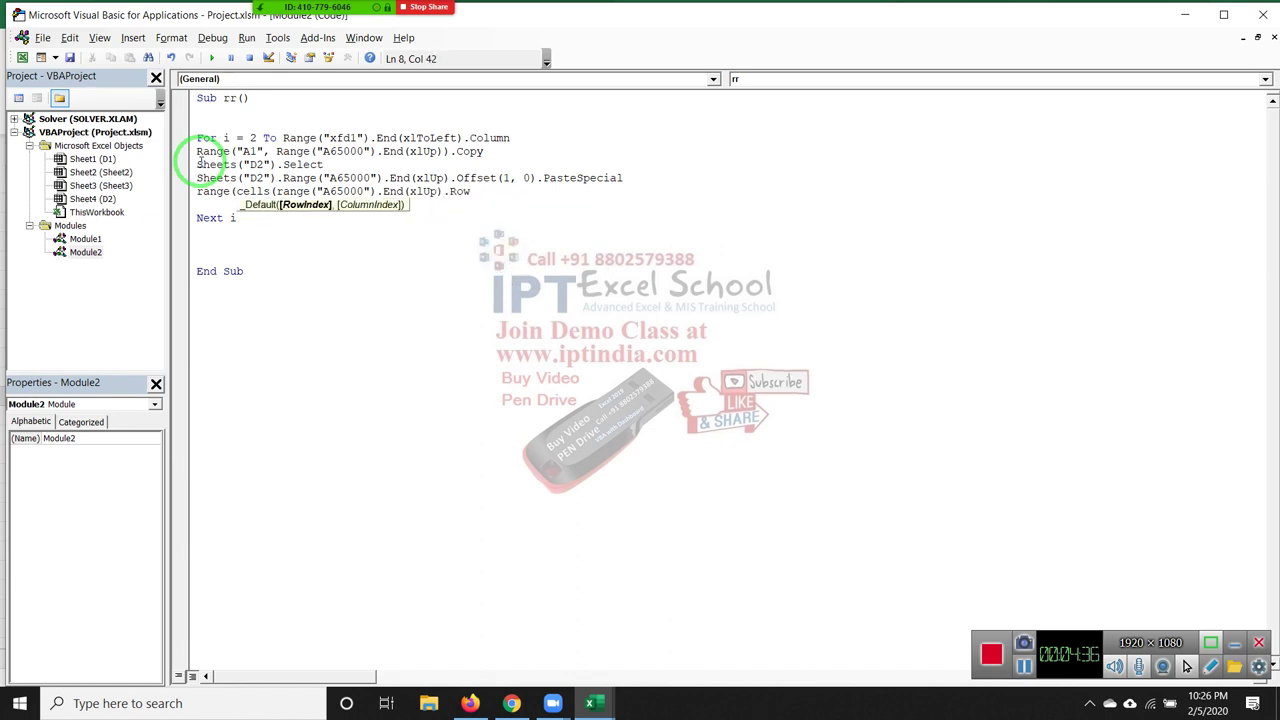
type(",")
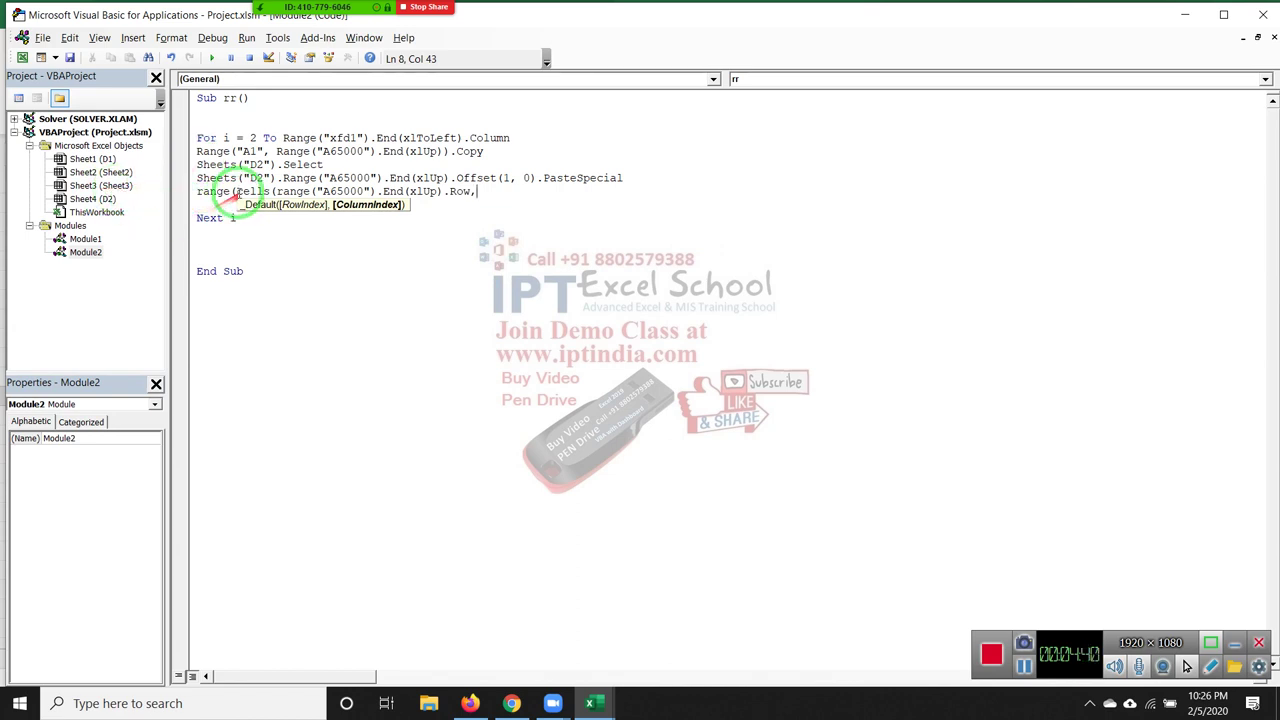
left_click(237, 191)
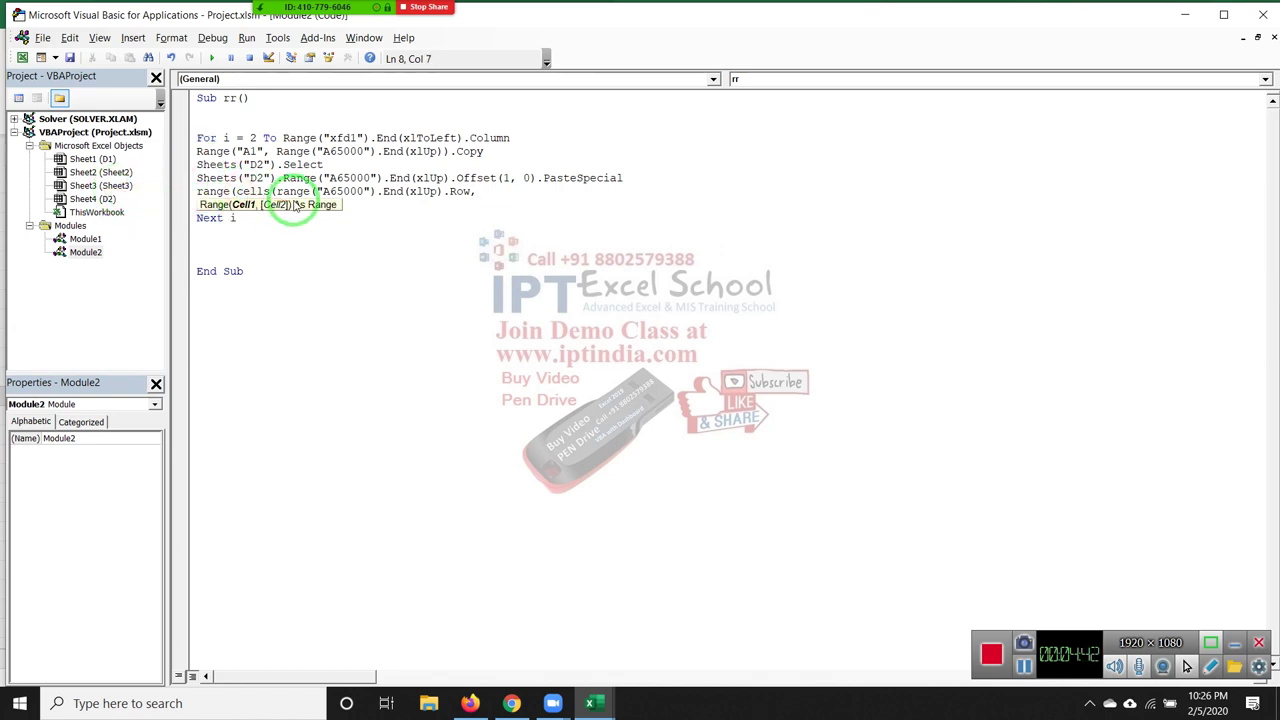
type("\"")
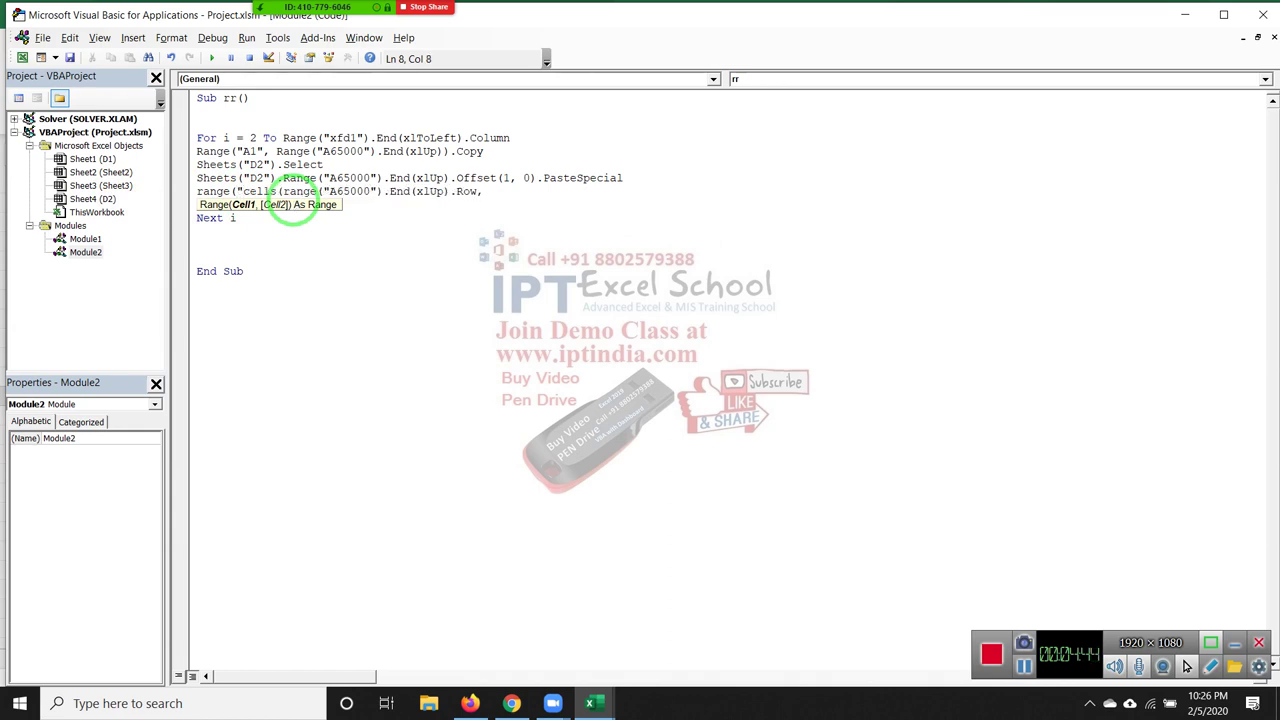
type("B1\"")
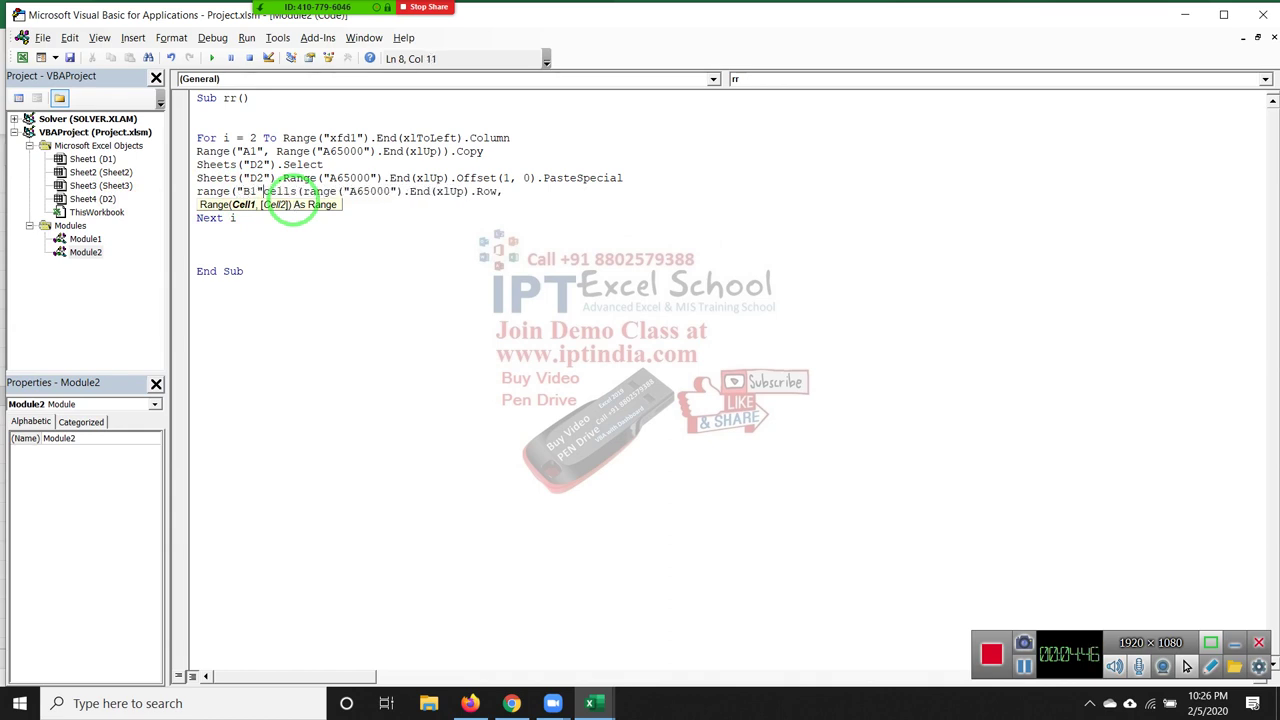
key("BackSpace")
key("BackSpace")
key("BackSpace")
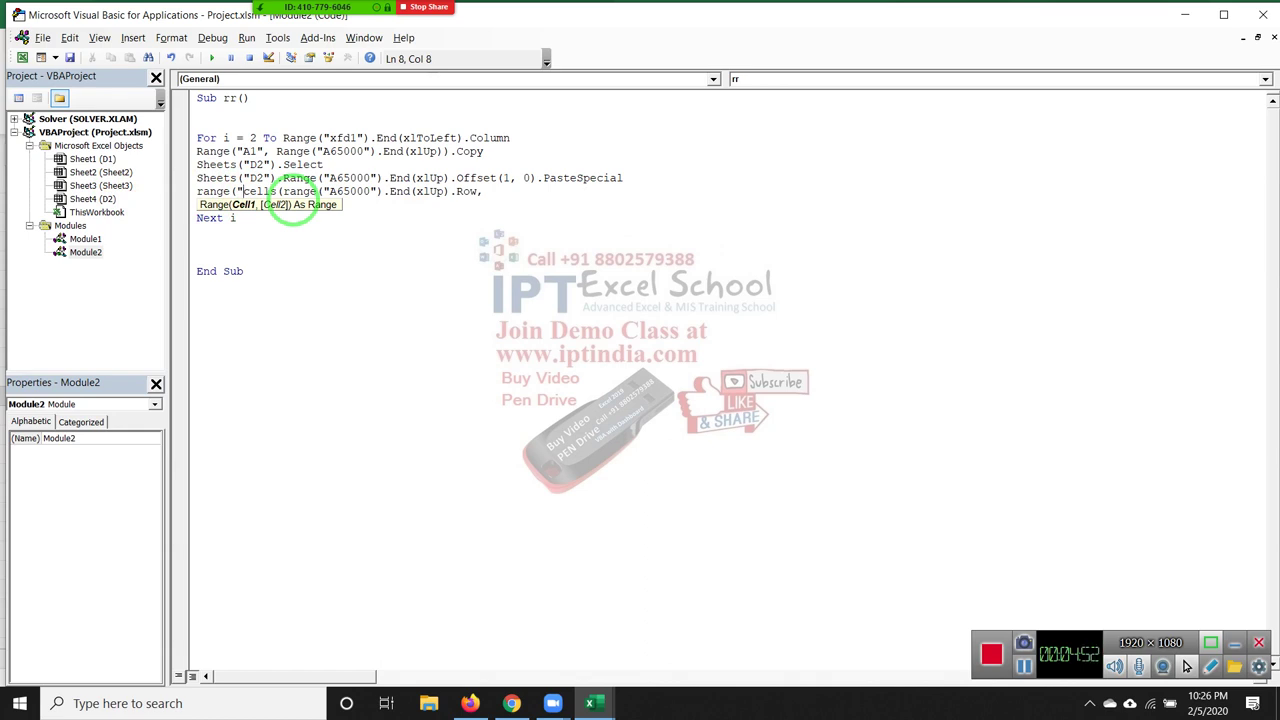
Put range("B65000") in place of the Cells call as the outer range's first argument
key("BackSpace")
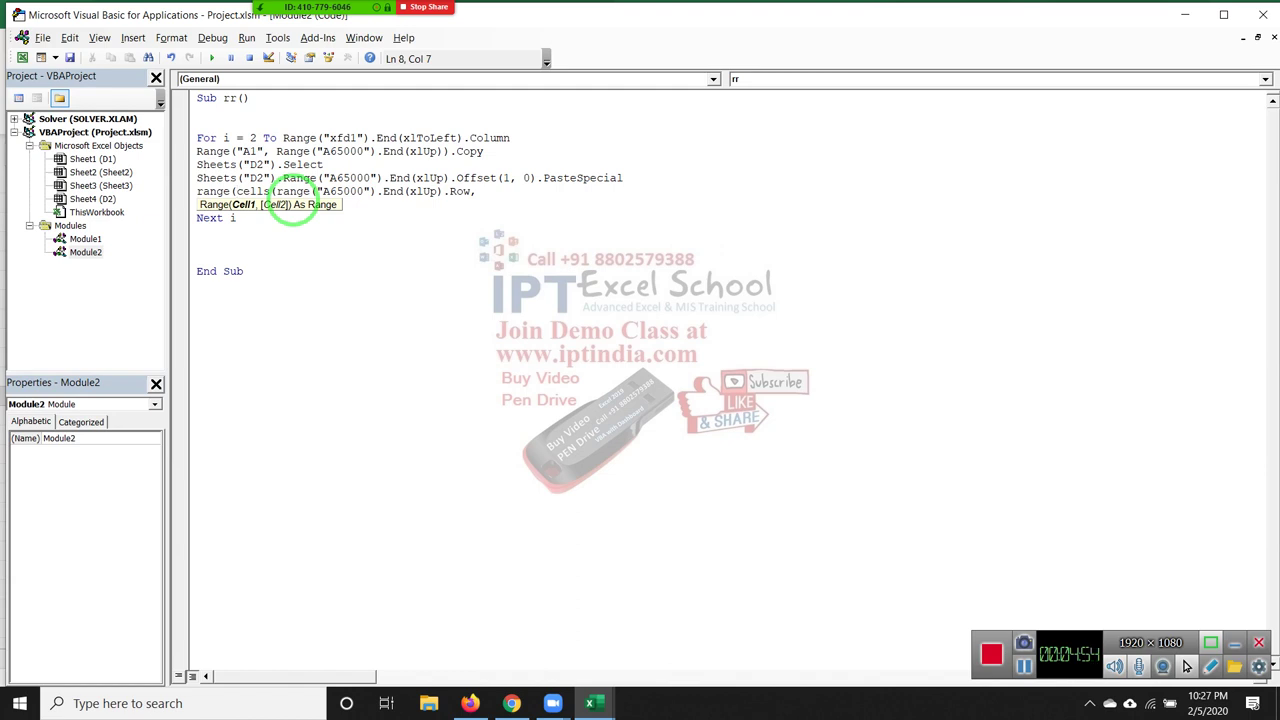
type("range")
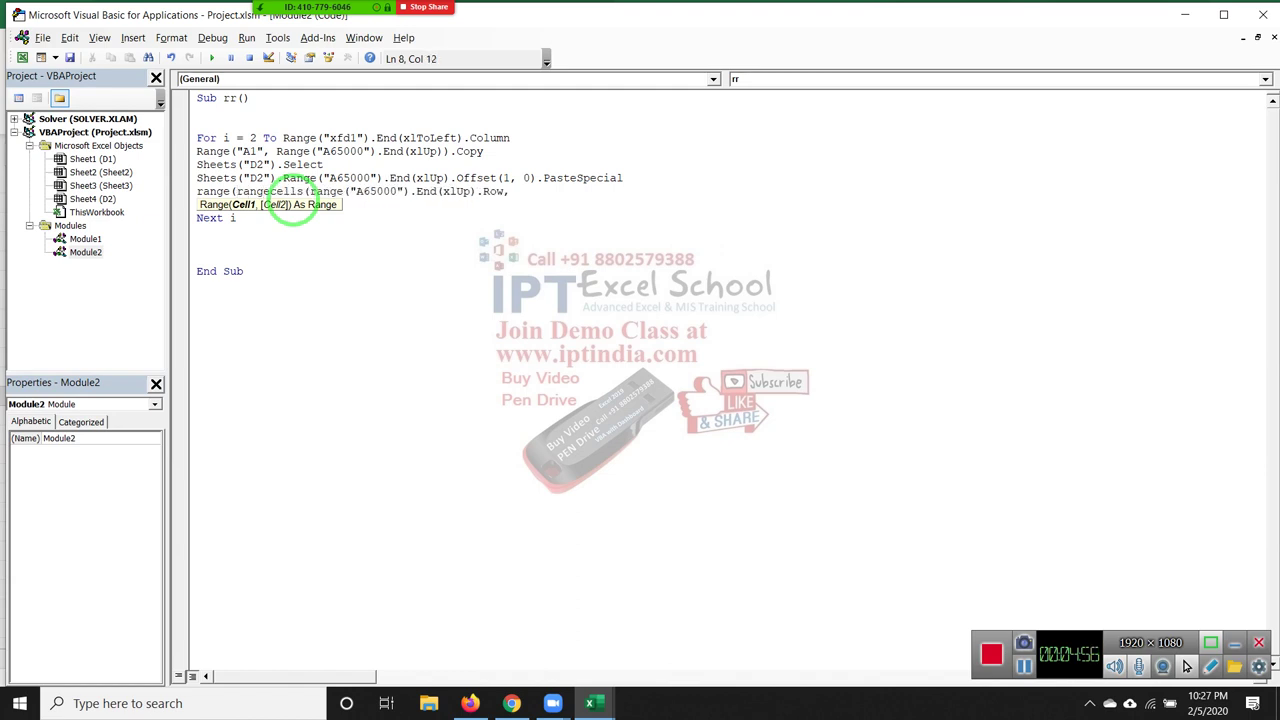
type("(\"A")
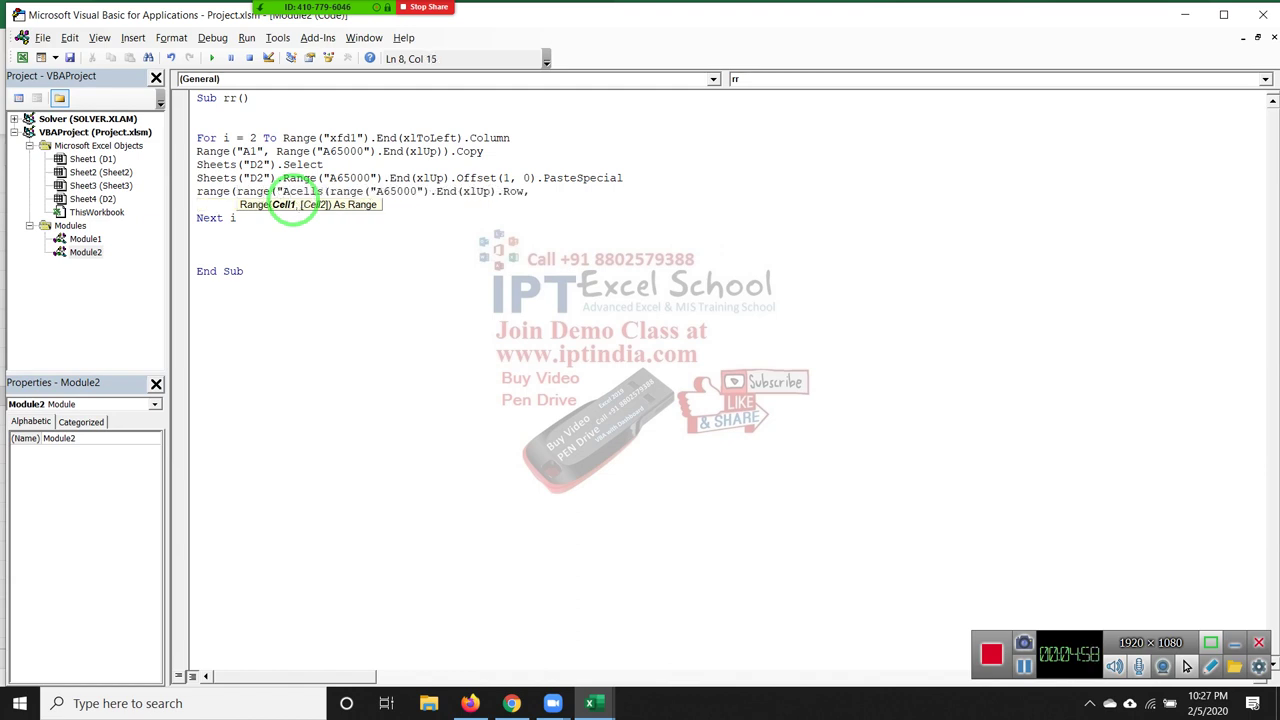
type("65000")
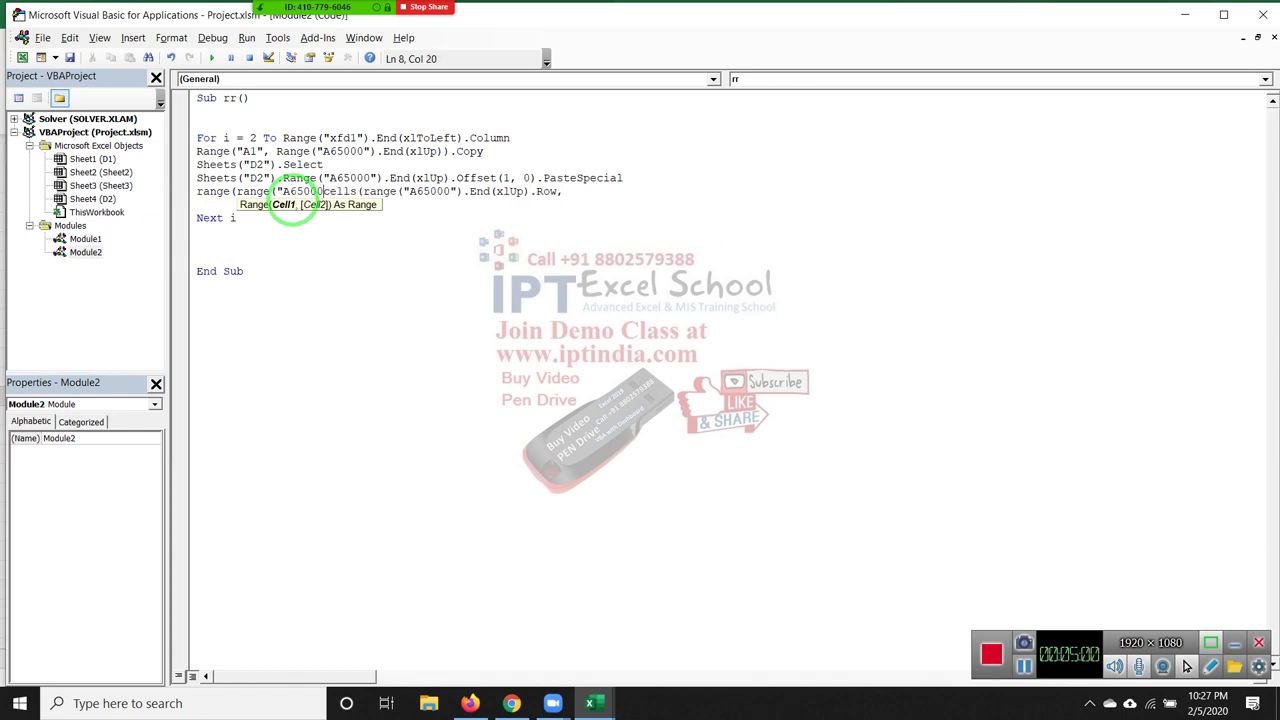
type("\"")
key("BackSpace")
key("BackSpace")
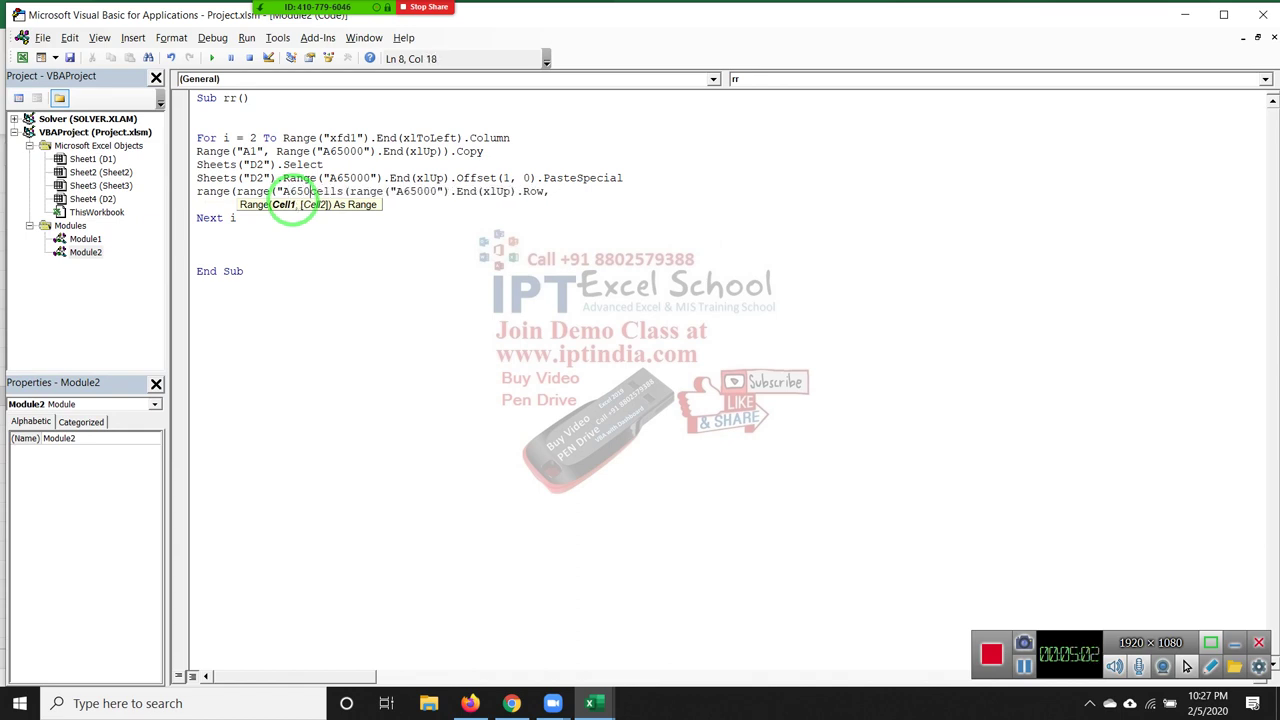
key("BackSpace")
key("BackSpace")
key("BackSpace")
key("BackSpace")
key("BackSpace")
type("B65")
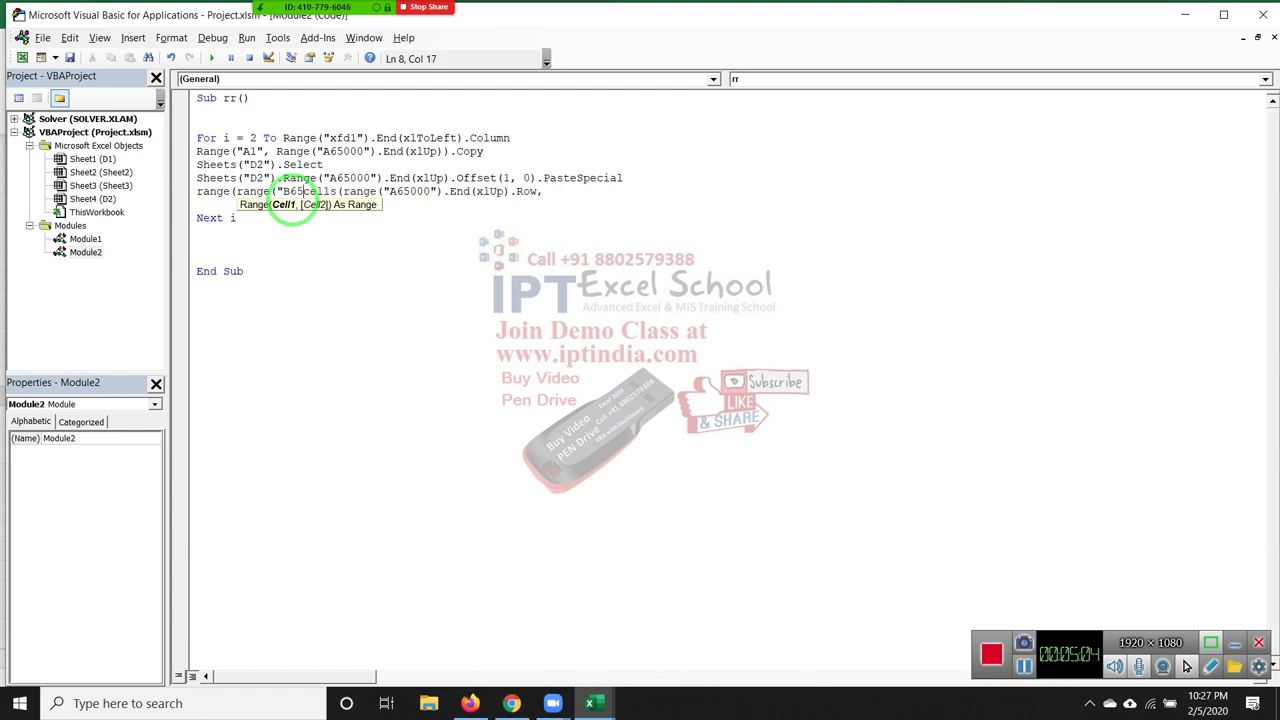
type("000\")")
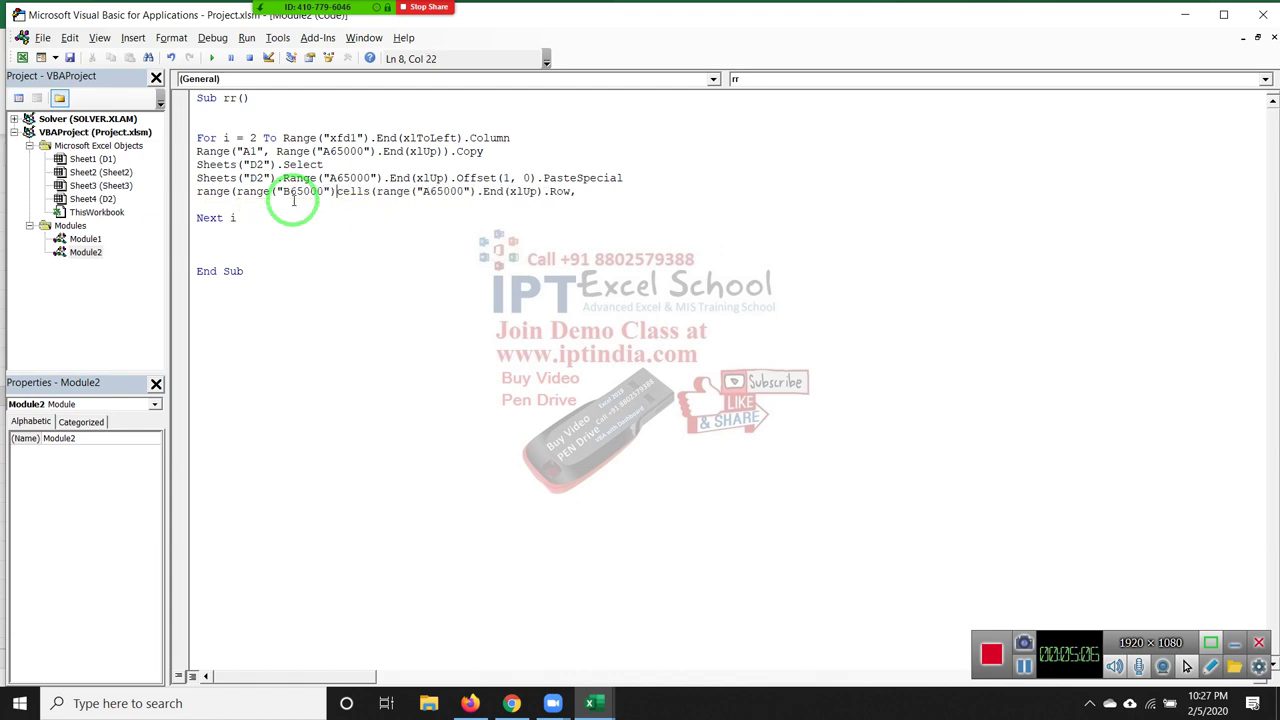
type(".end")
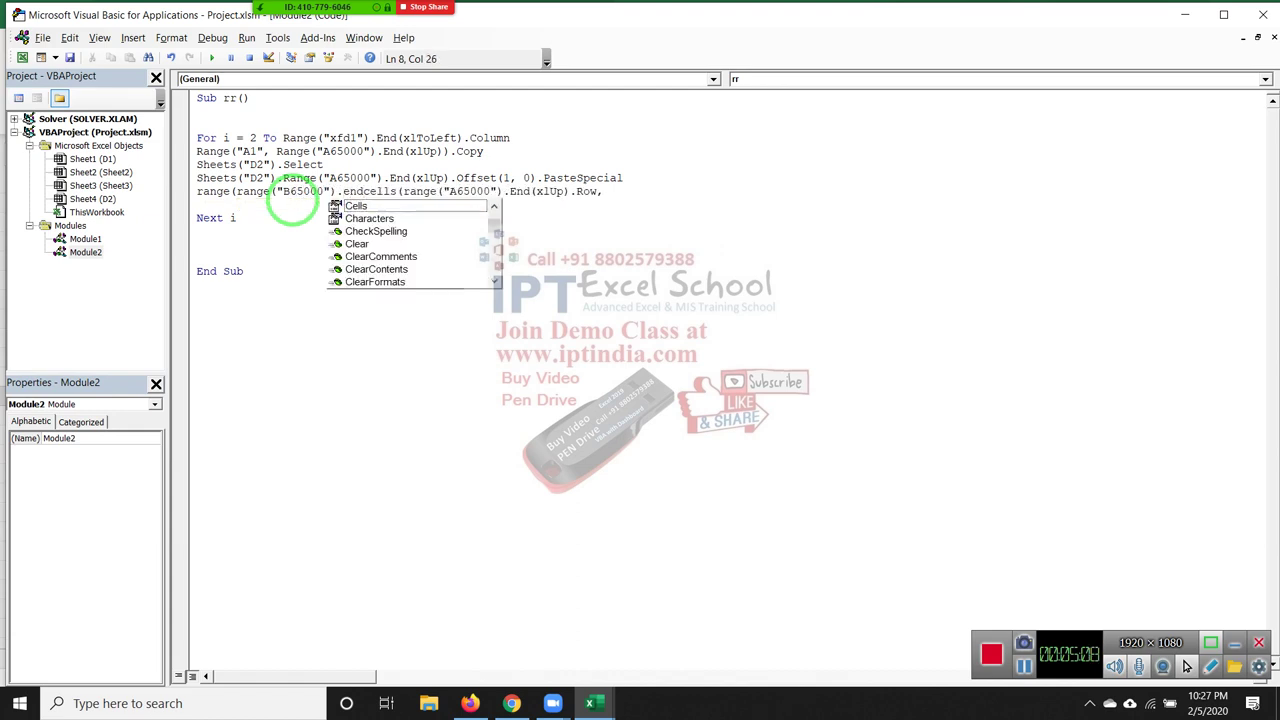
key("Tab")
key("Delete")
key("Delete")
key("Delete")
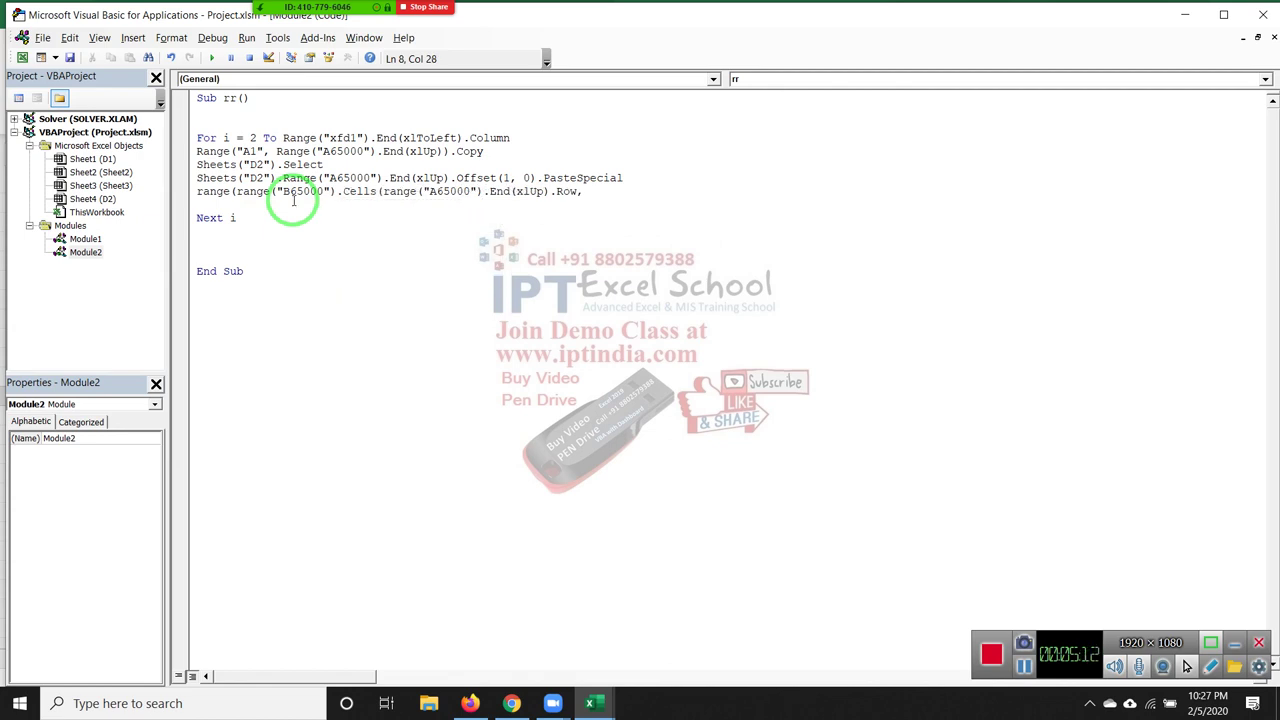
key("BackSpace")
key("BackSpace")
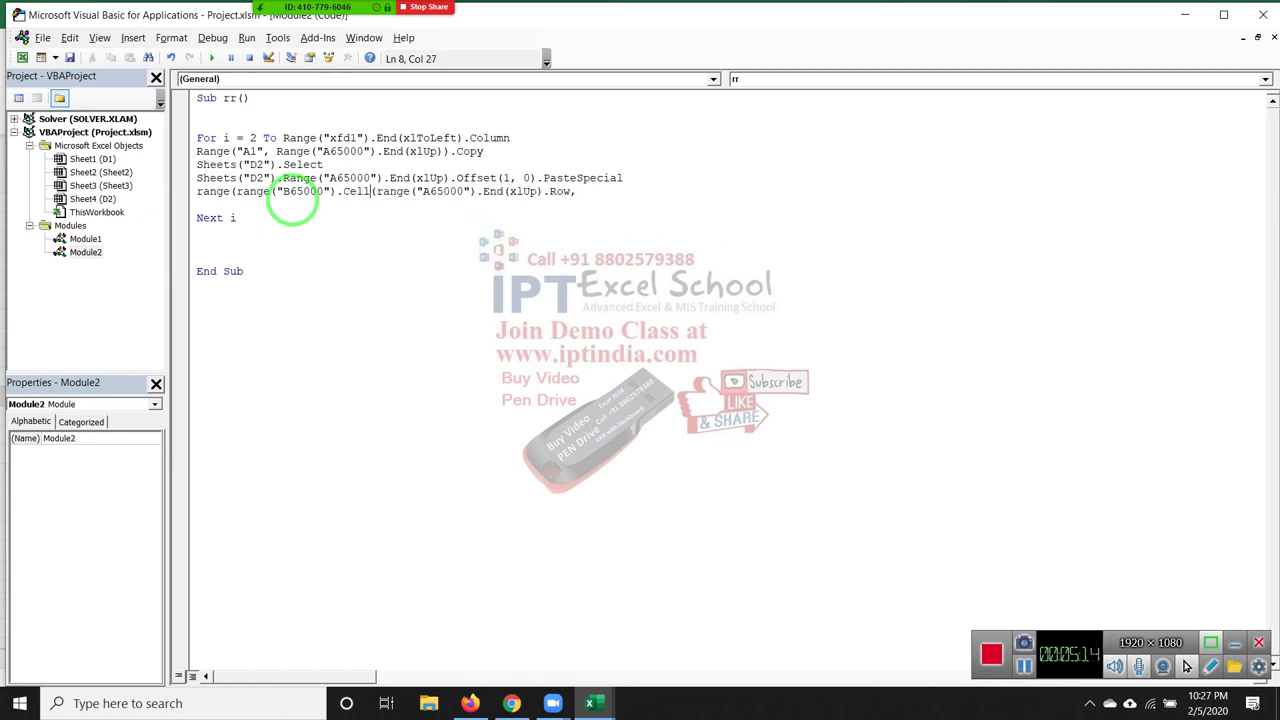
key("BackSpace")
key("BackSpace")
key("BackSpace")
key("BackSpace")
Extend it with .End(xlUp).Offset(1,0), to reach the first empty B cell
type(".en")
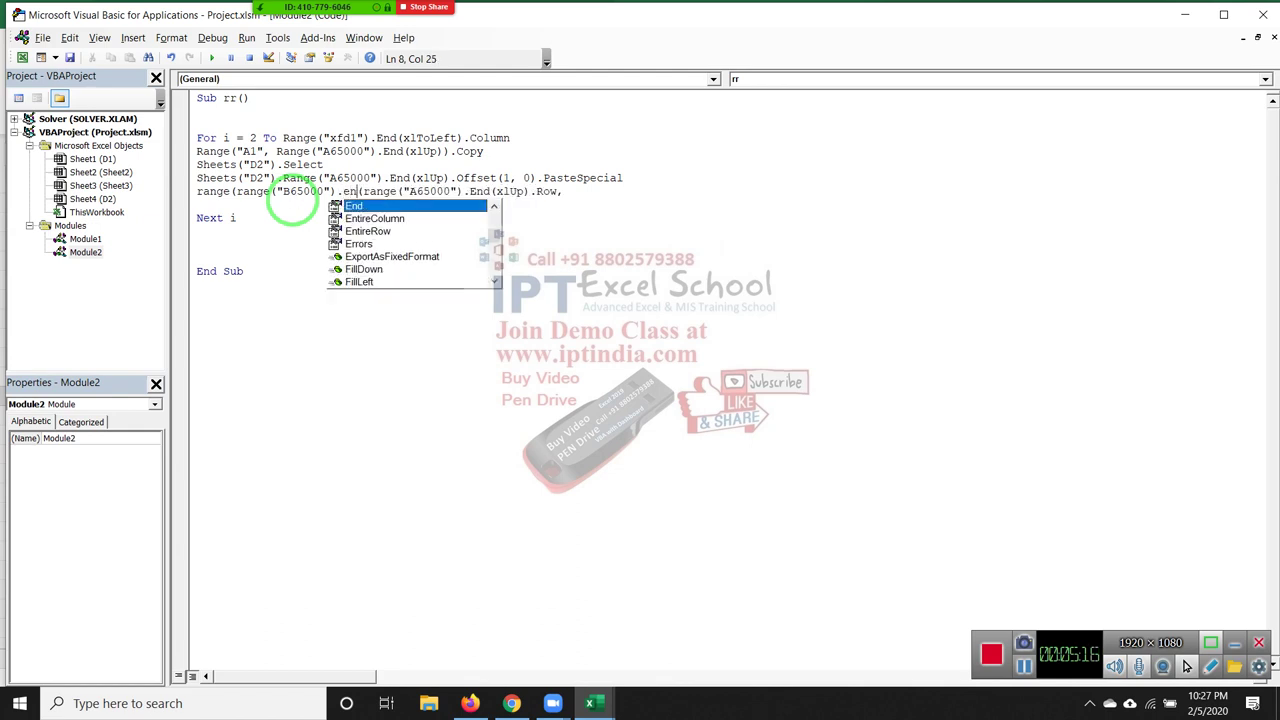
type("(")
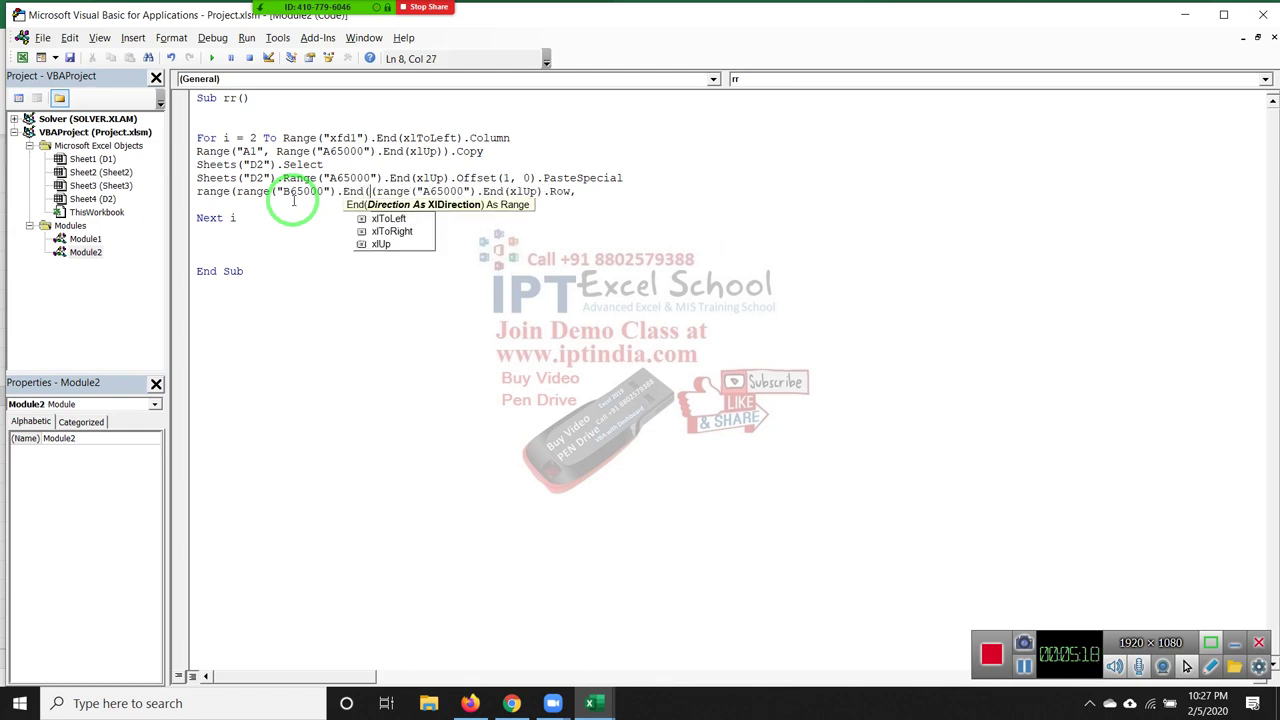
key("Down")
key("Down")
key("Down")
key("Tab")
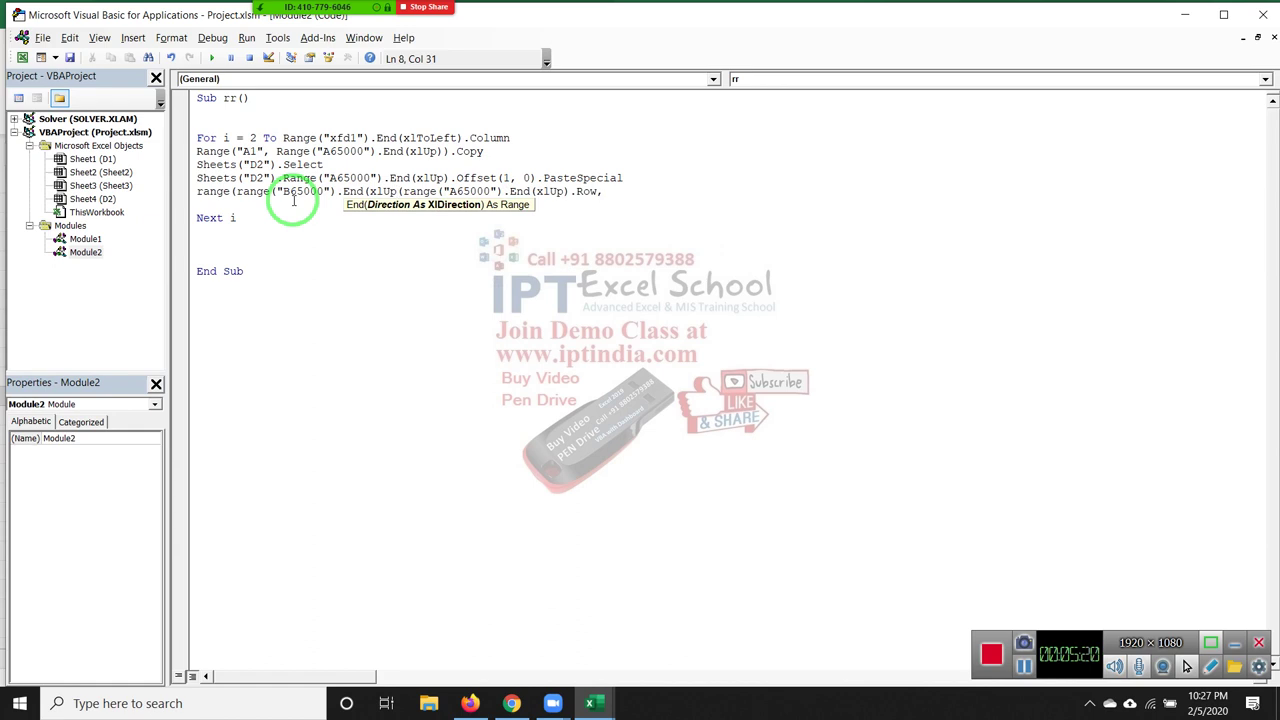
type(").")
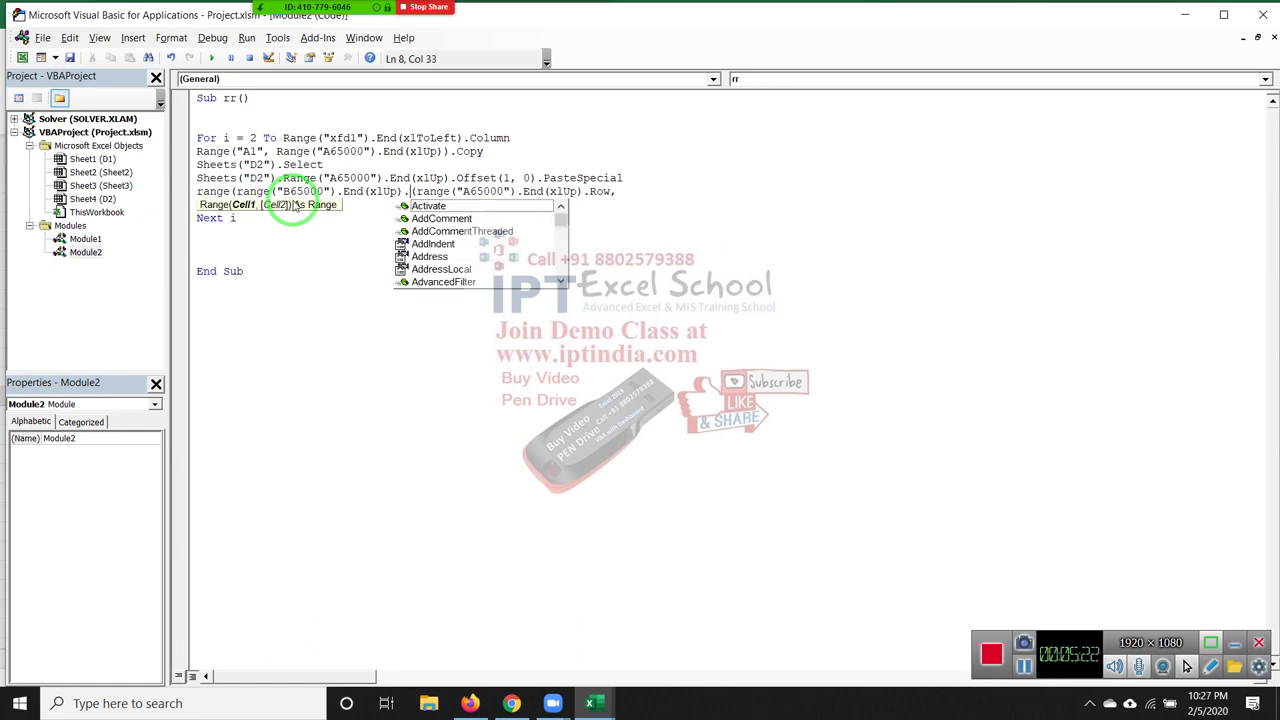
type("Offset")
key("Tab")
type("(")
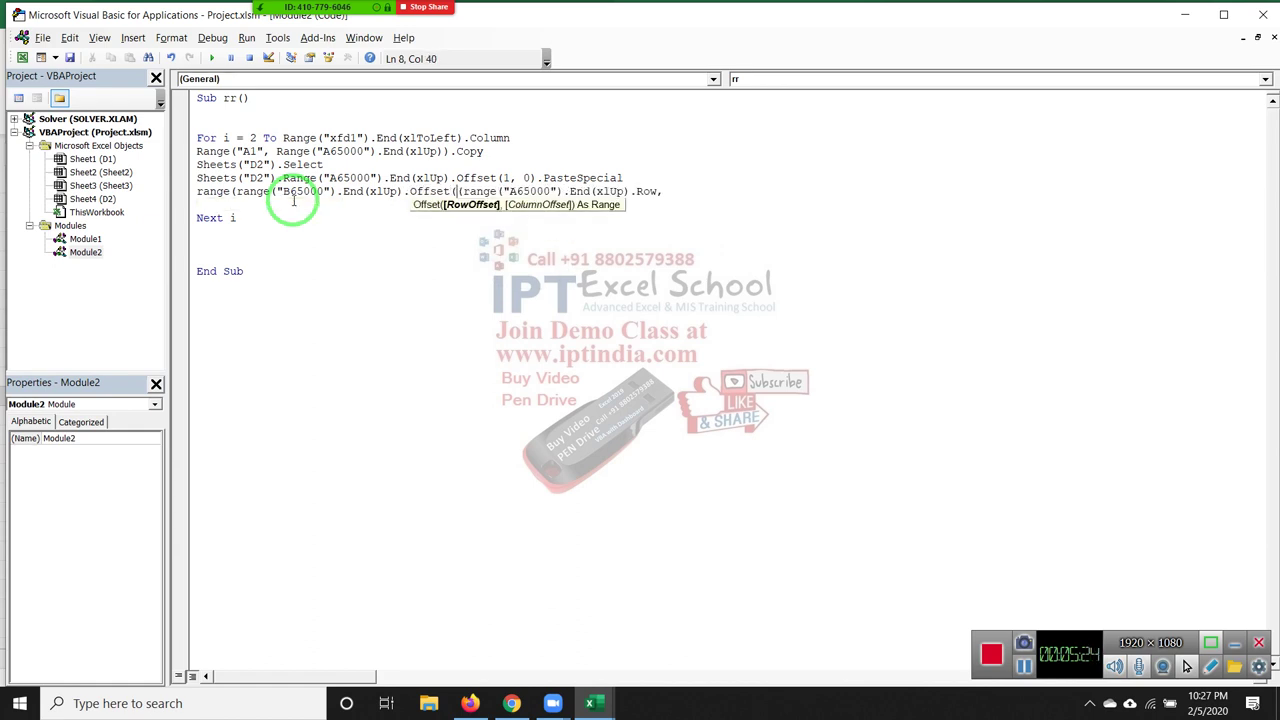
type("1,0")
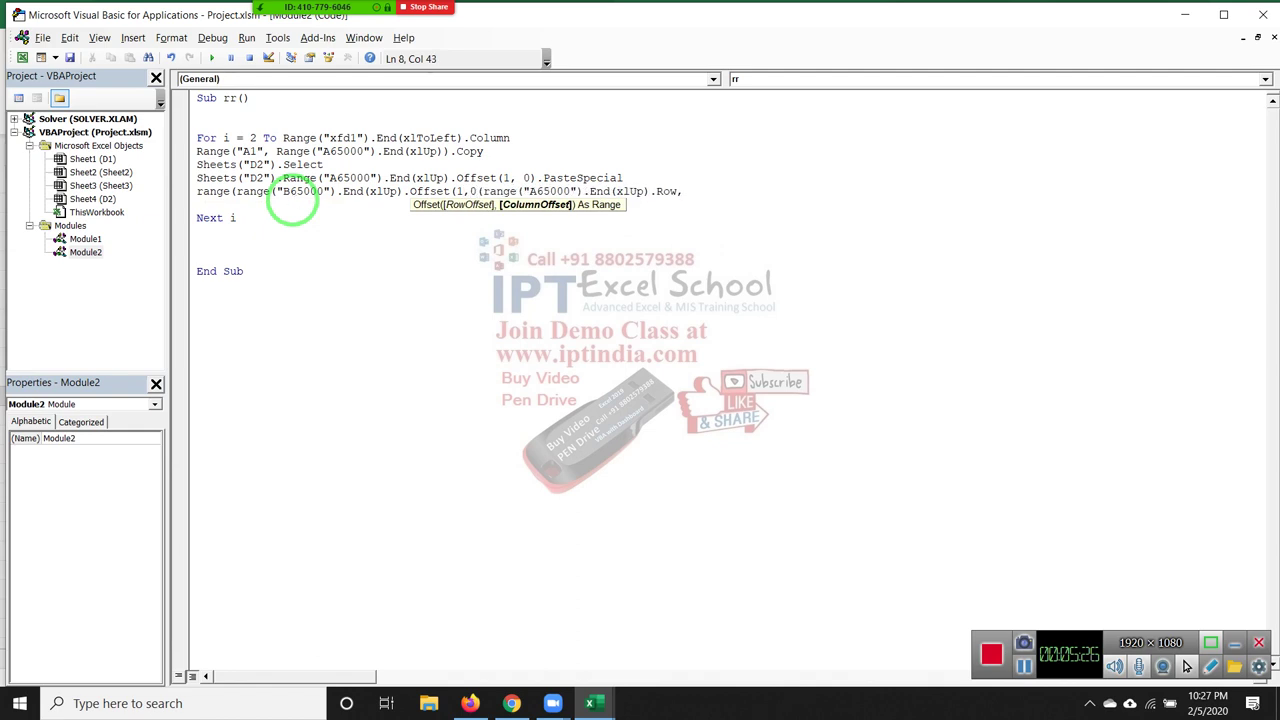
type(")")
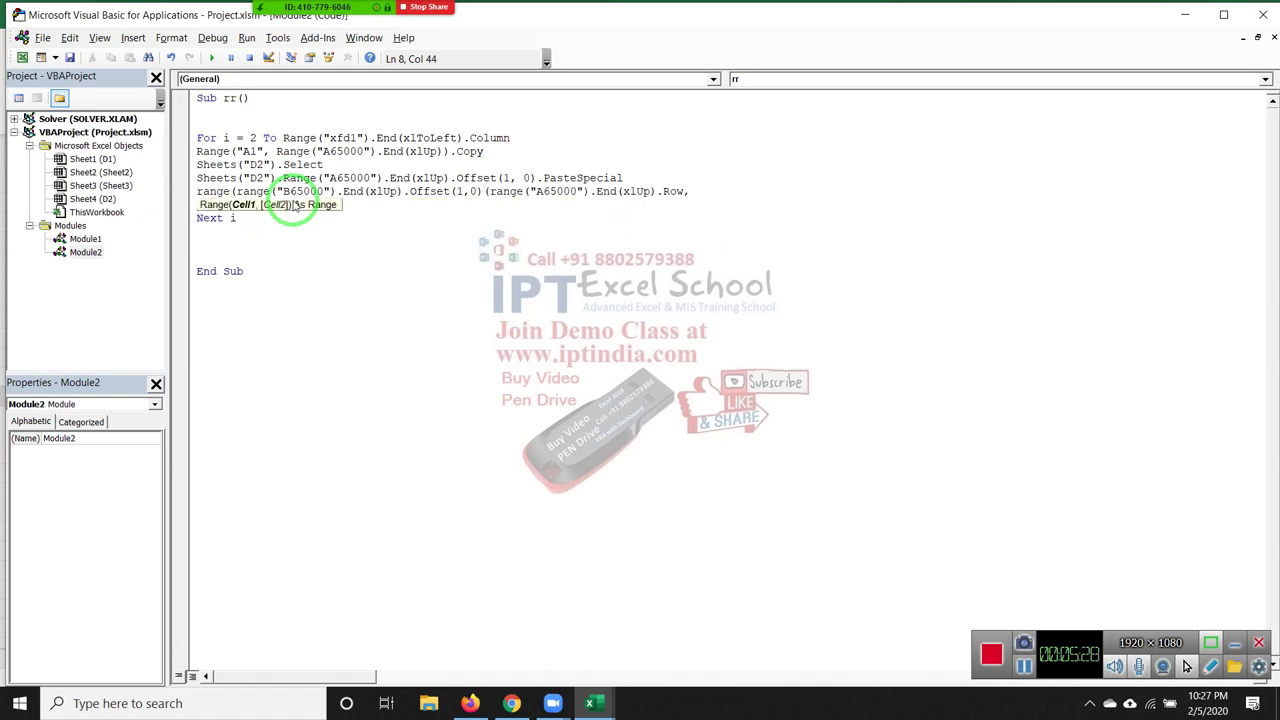
type(",")
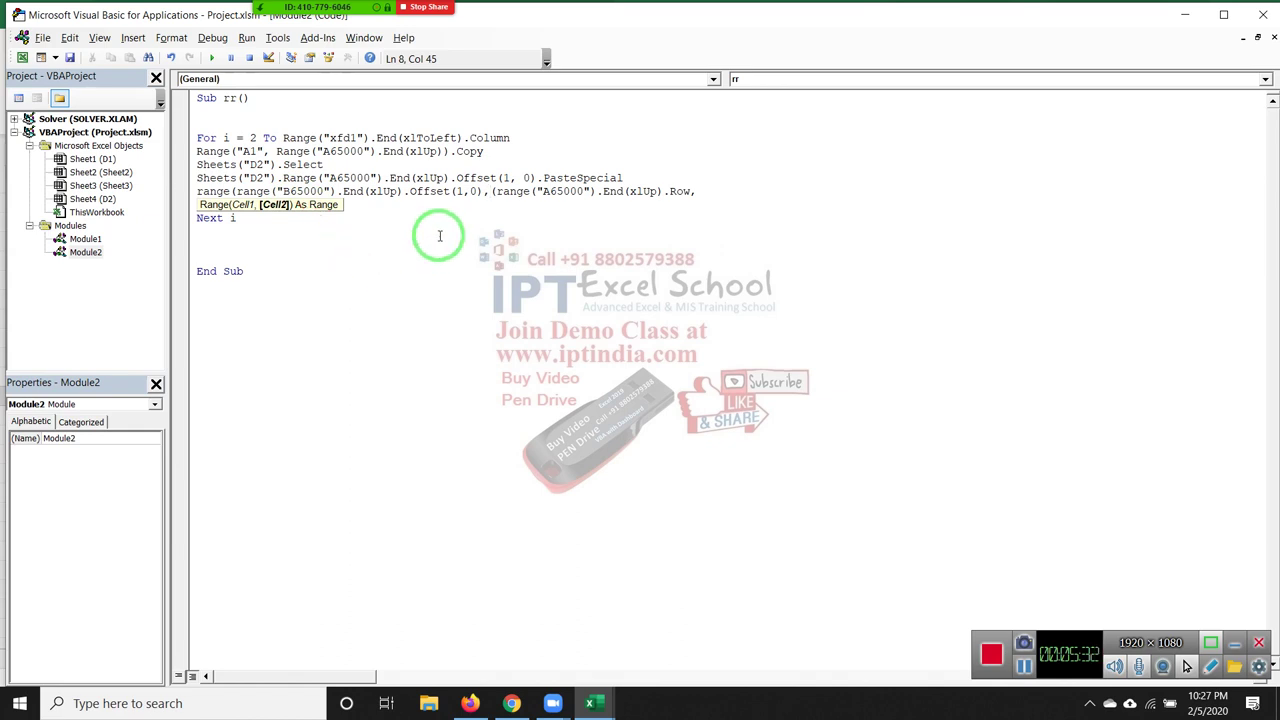
Remove the extra bracket and insert cells( before range("A65000").End(xlUp).Row
key("Delete")
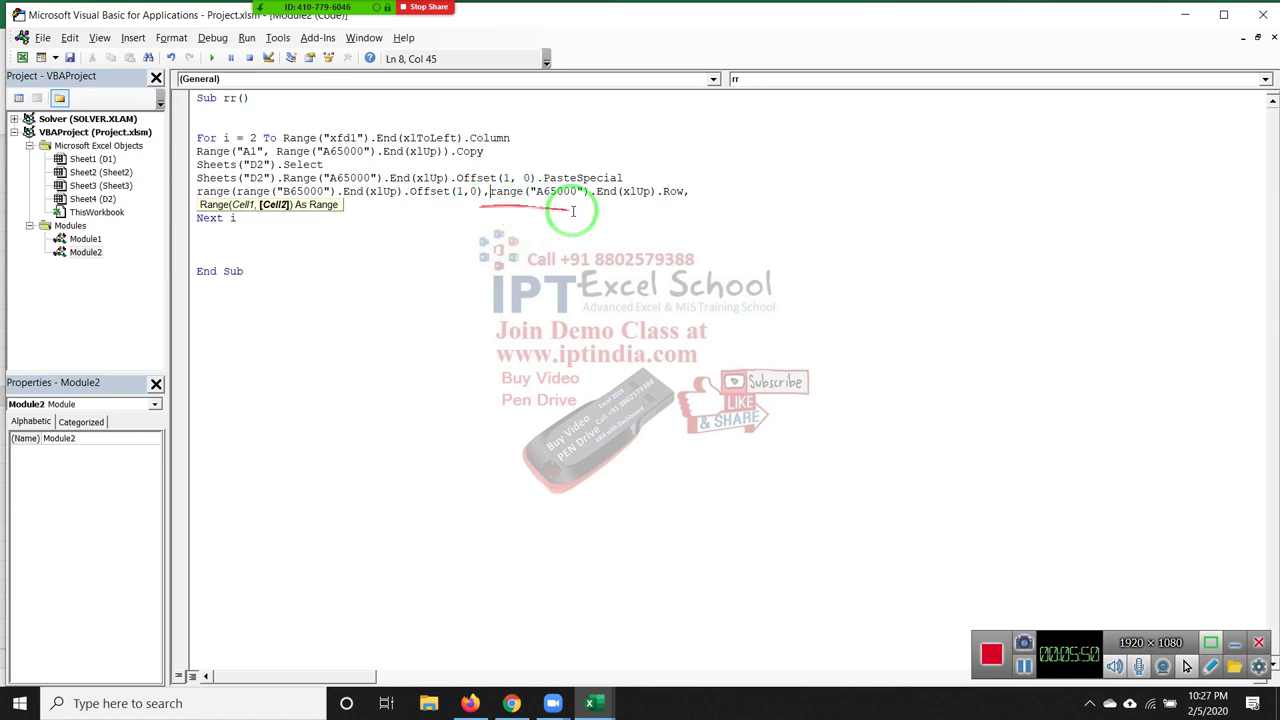
type("cells")
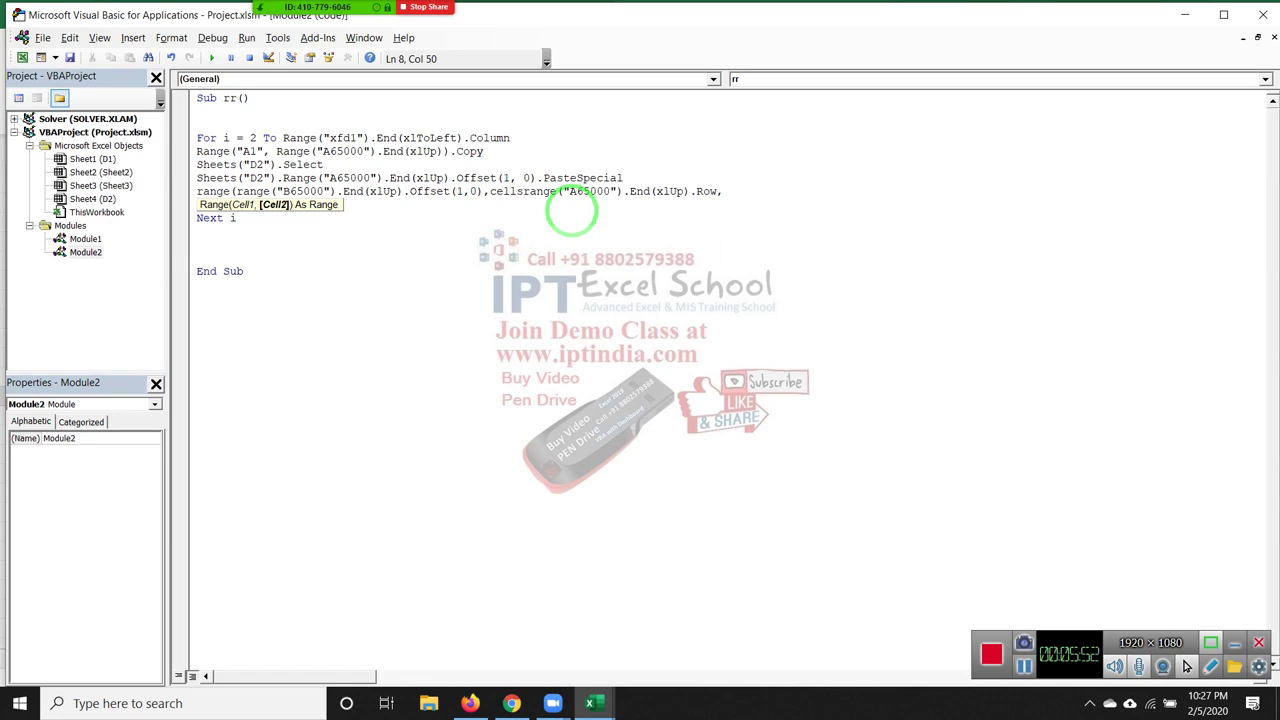
type("(")
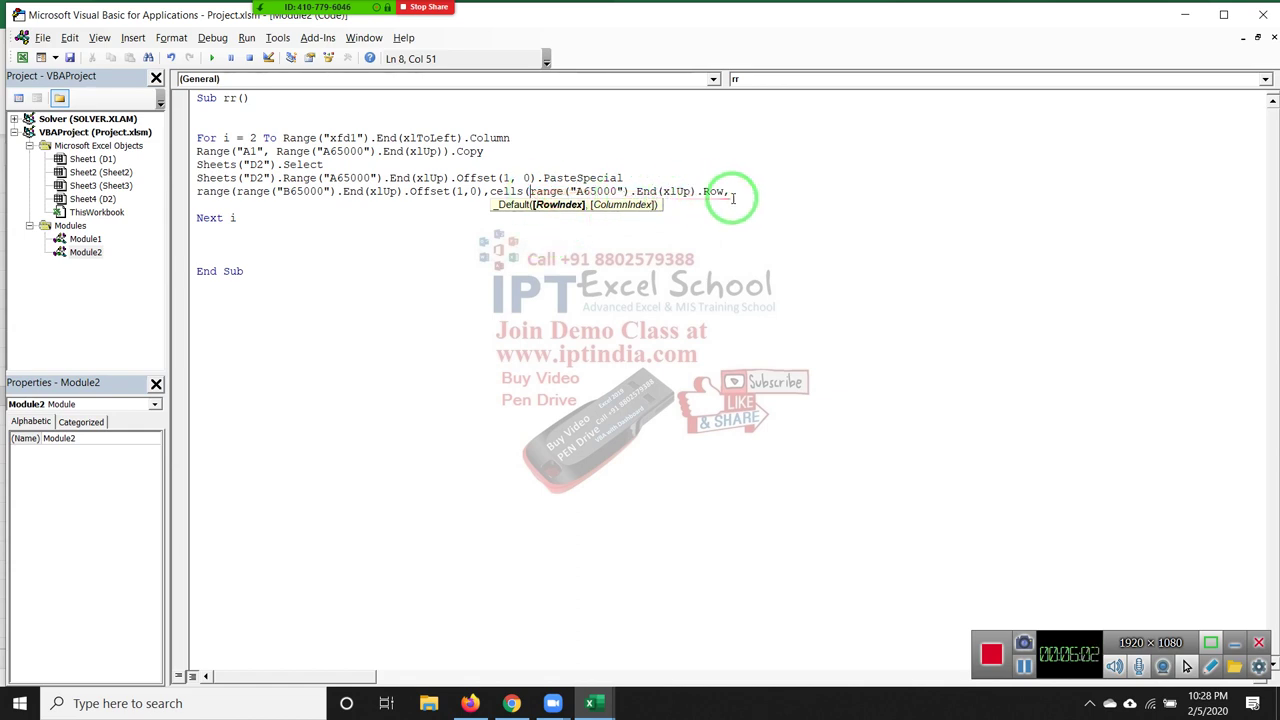
End line 8 with ,2)).Value = Sheets("d1").Cells(1, i).Value and let VBA reformat it
left_click(752, 191)
type("2")
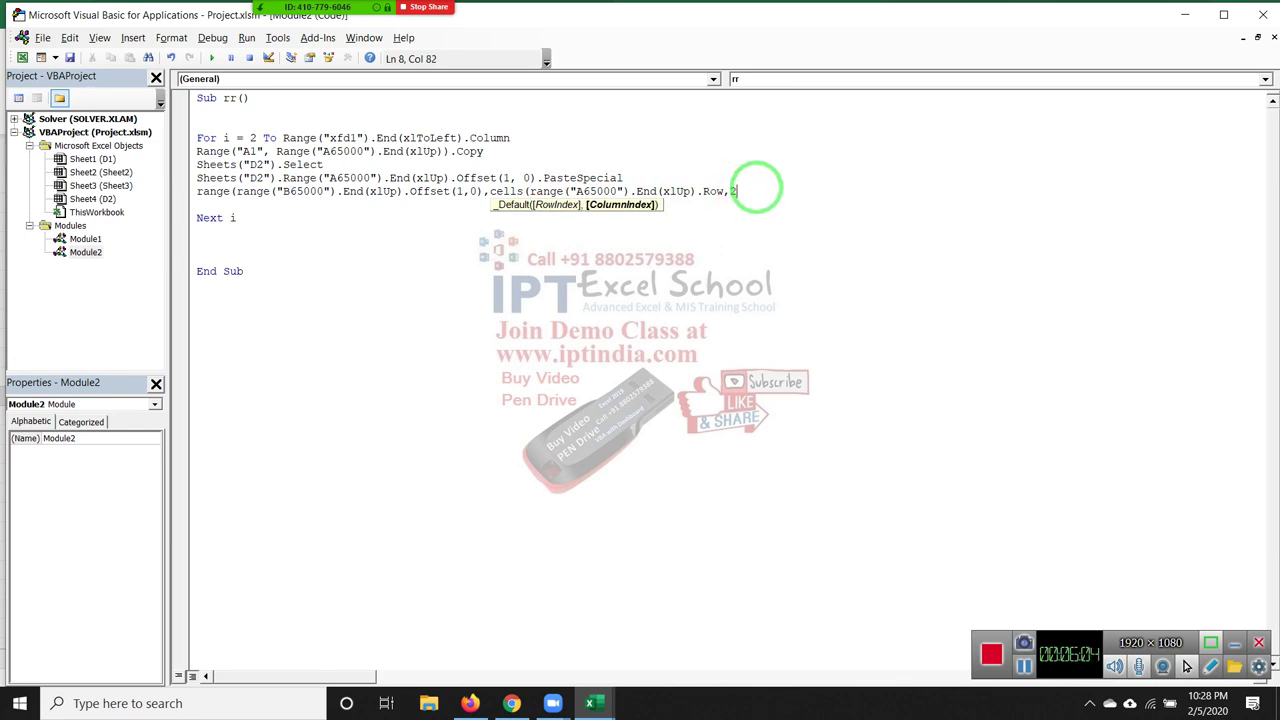
type(")")
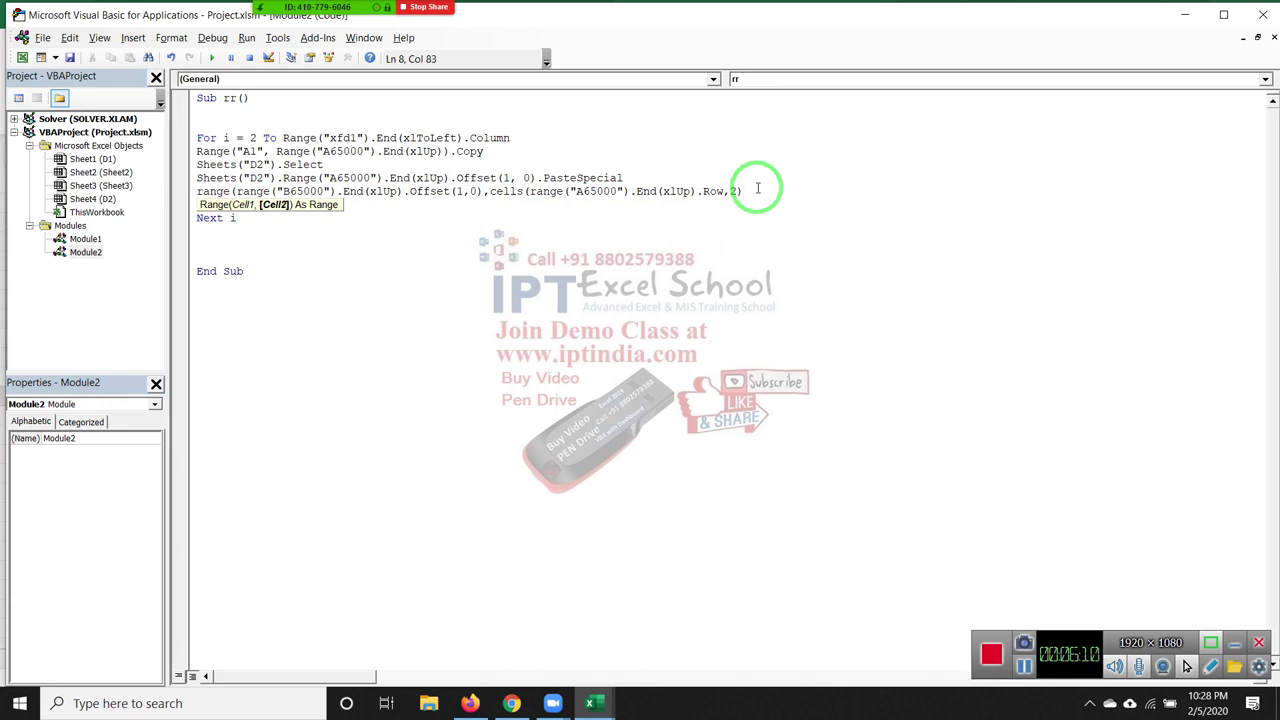
type(").")
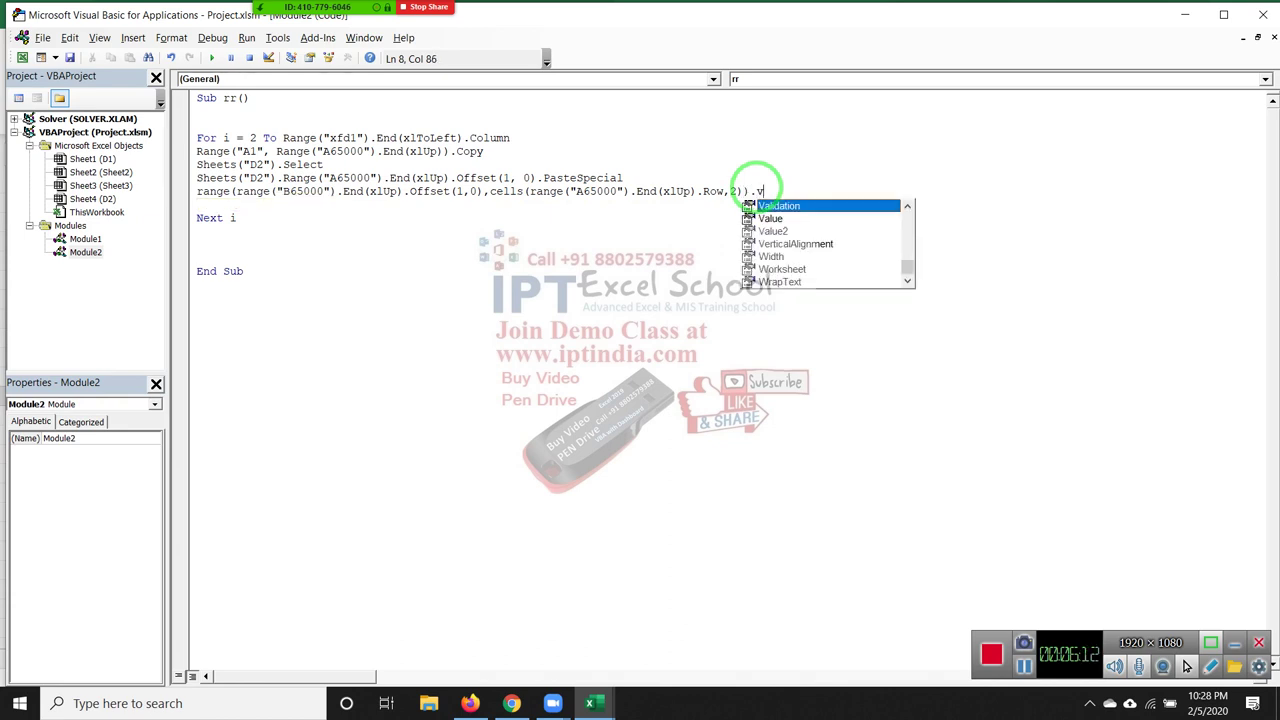
type("va")
key("Tab")
type("=")
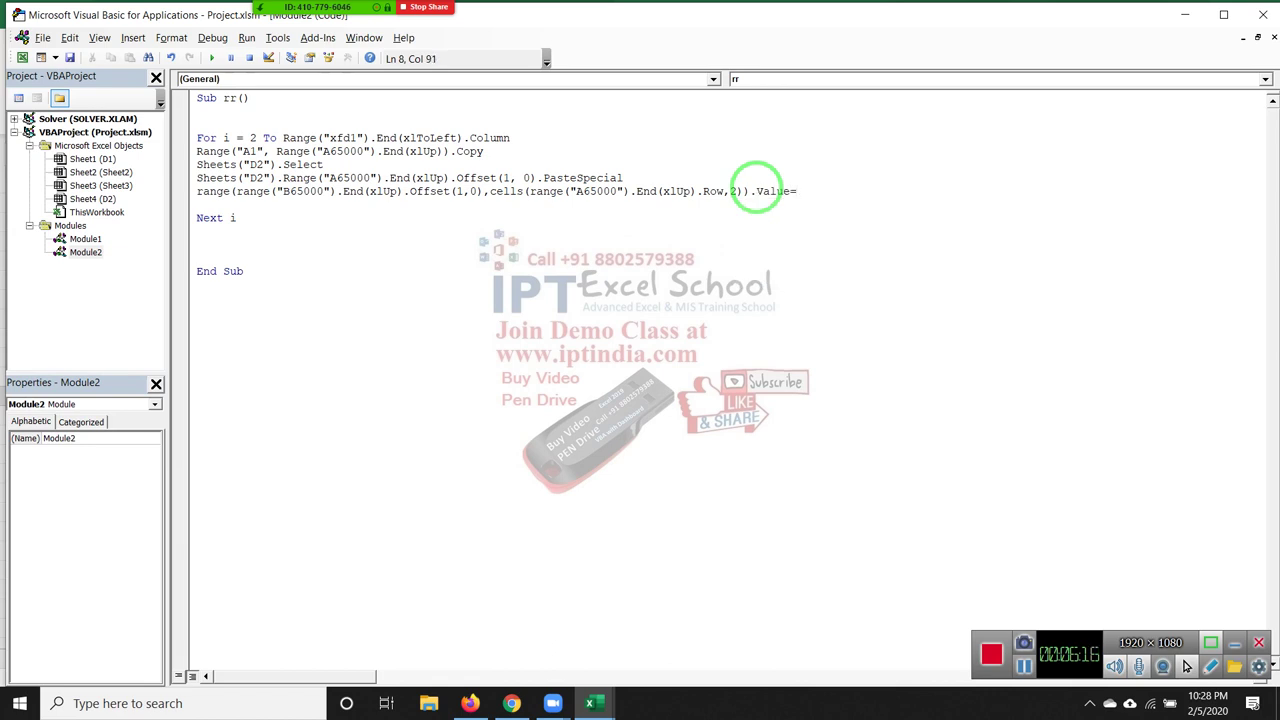
type("cells")
type("(")
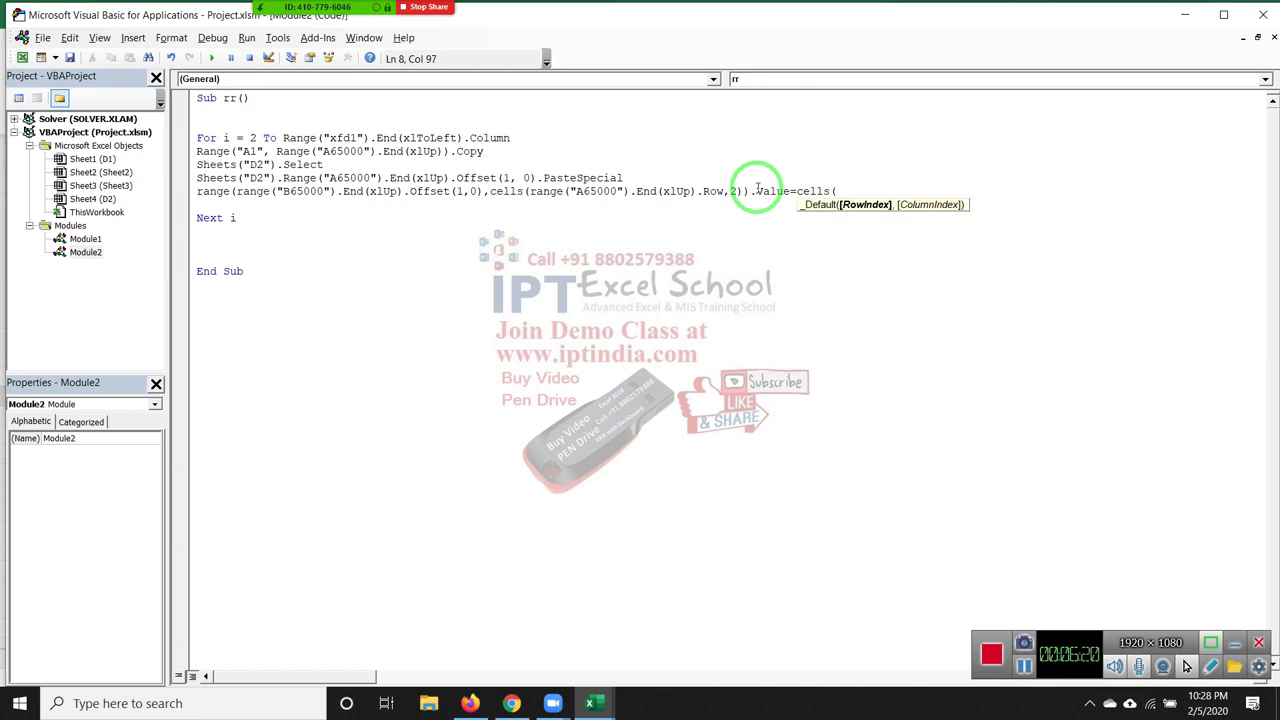
type("1")
type(",i)")
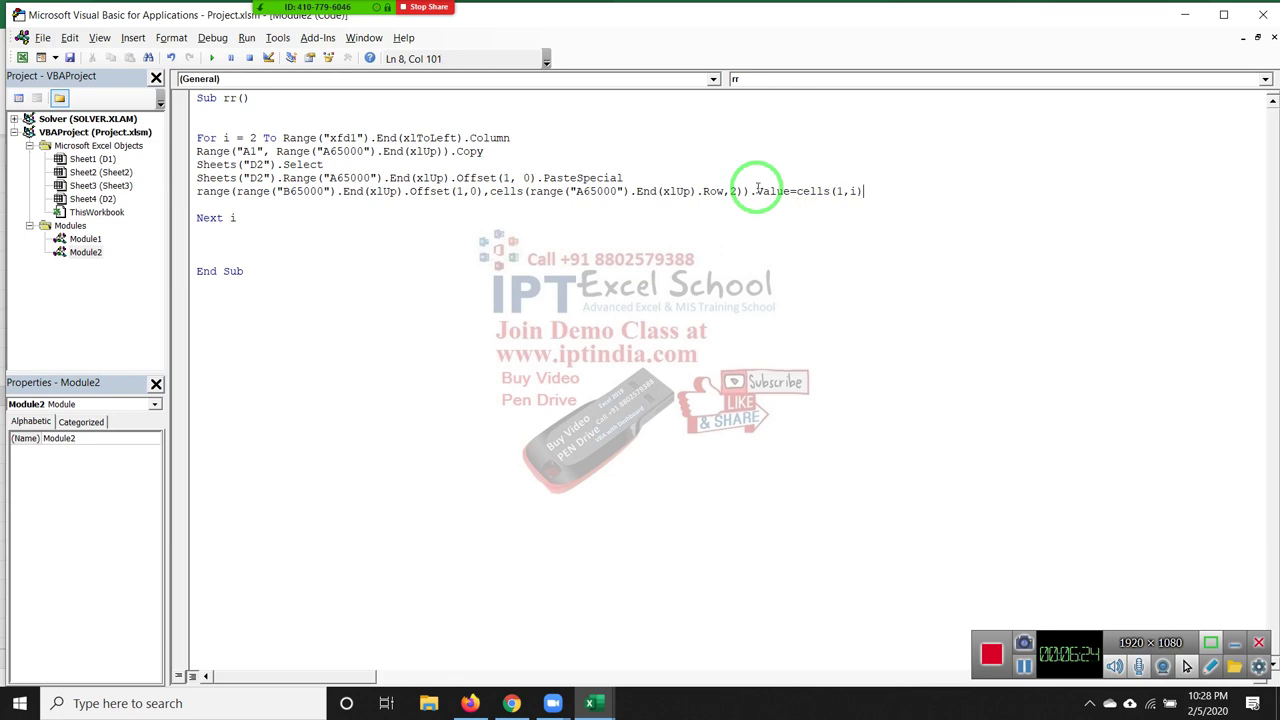
type(".valu")
type("e")
key("Left")
key("Left")
key("Left")
type("data")
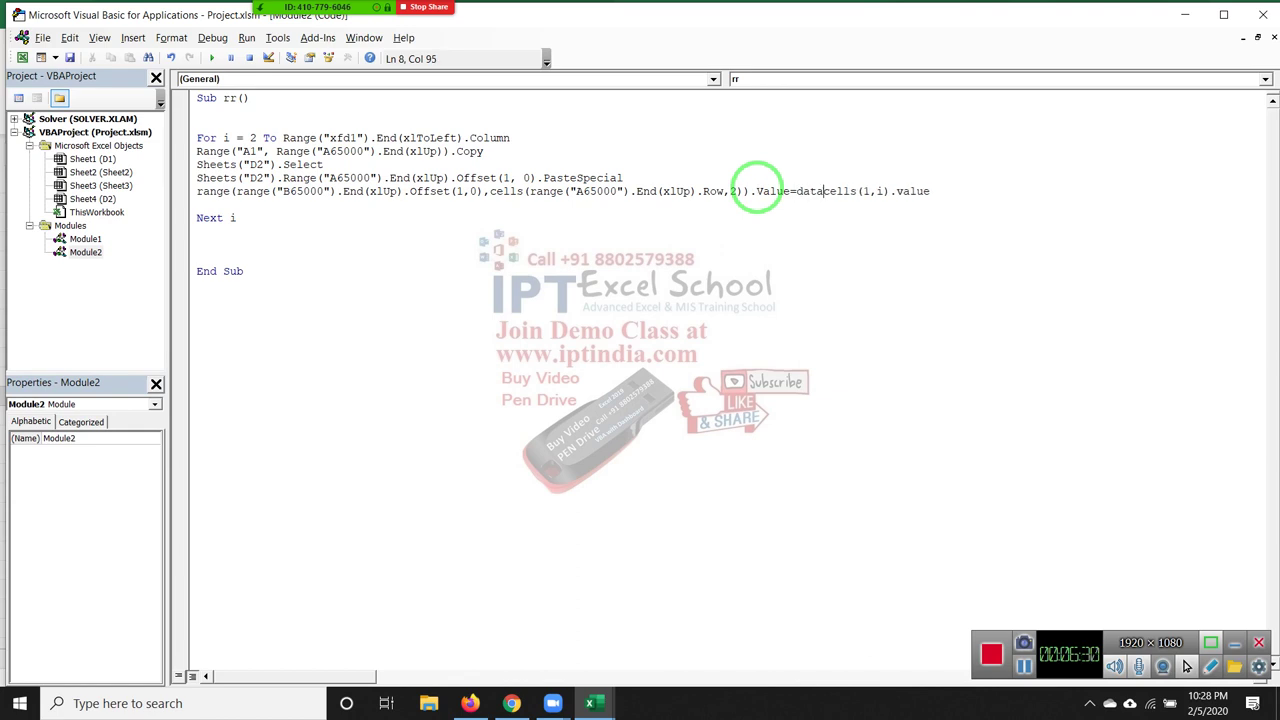
key("BackSpace")
key("BackSpace")
key("BackSpace")
key("BackSpace")
key("BackSpace")
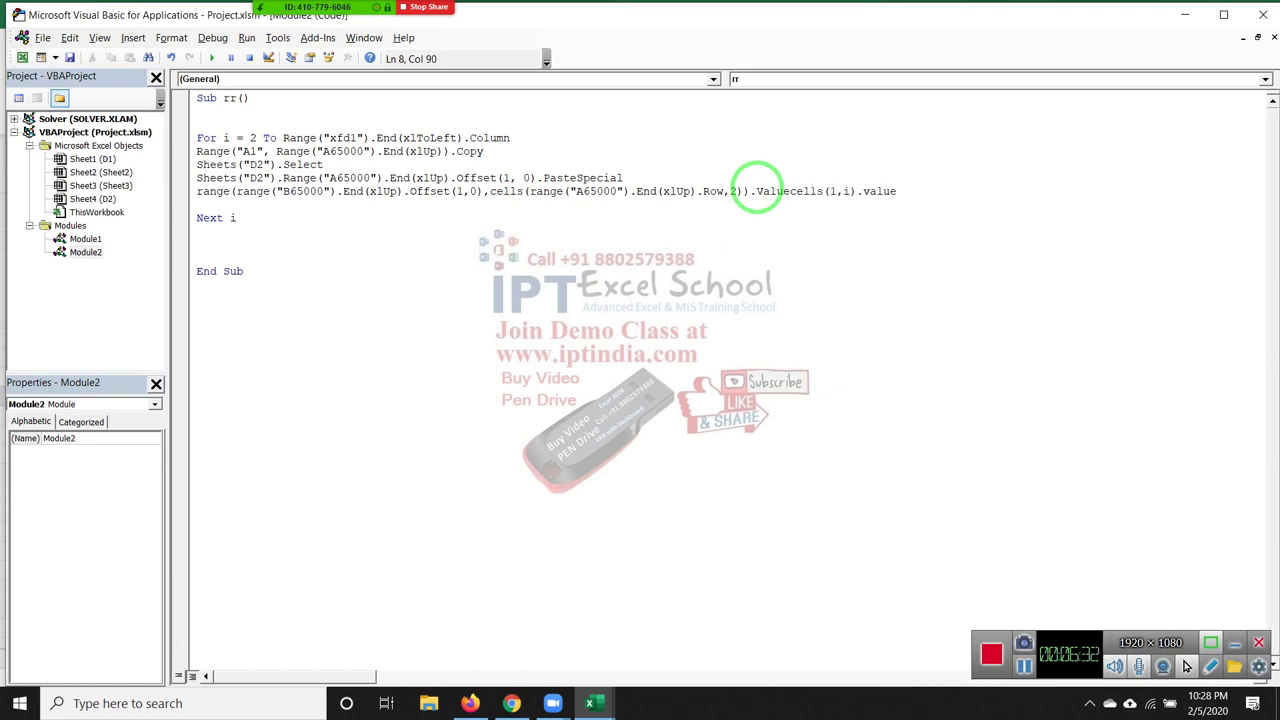
type("=she")
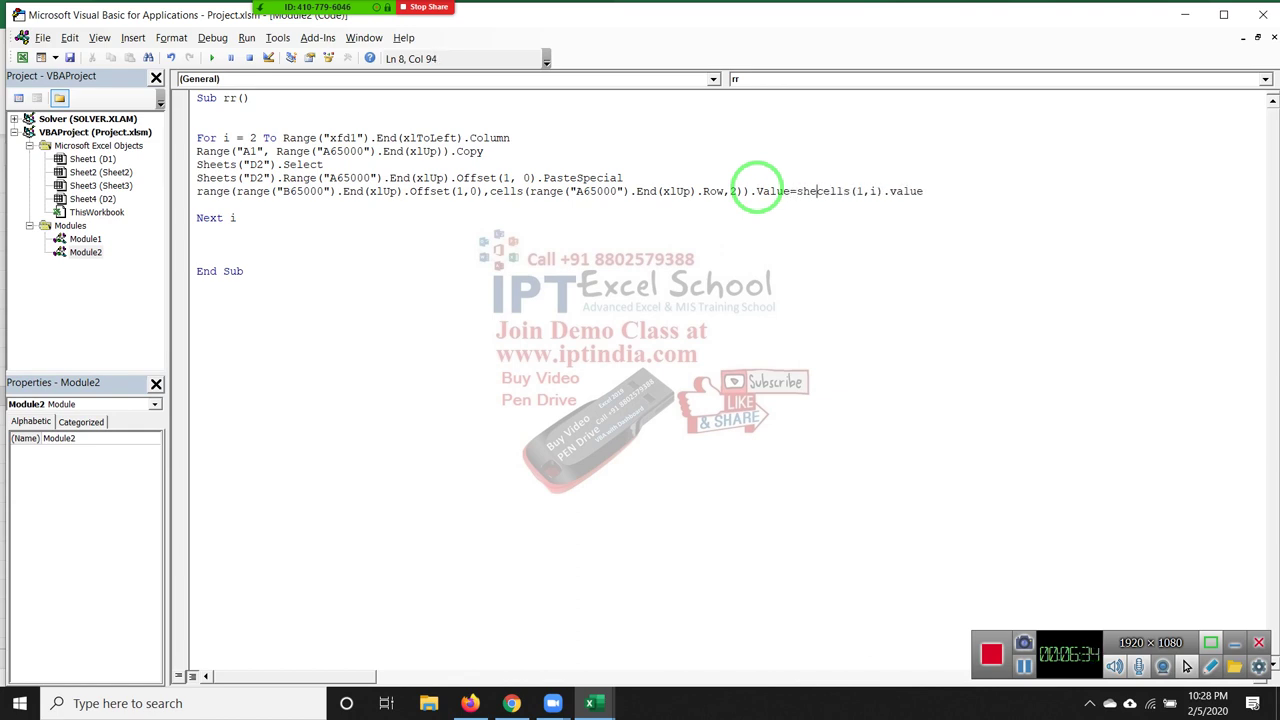
type("ets(\"")
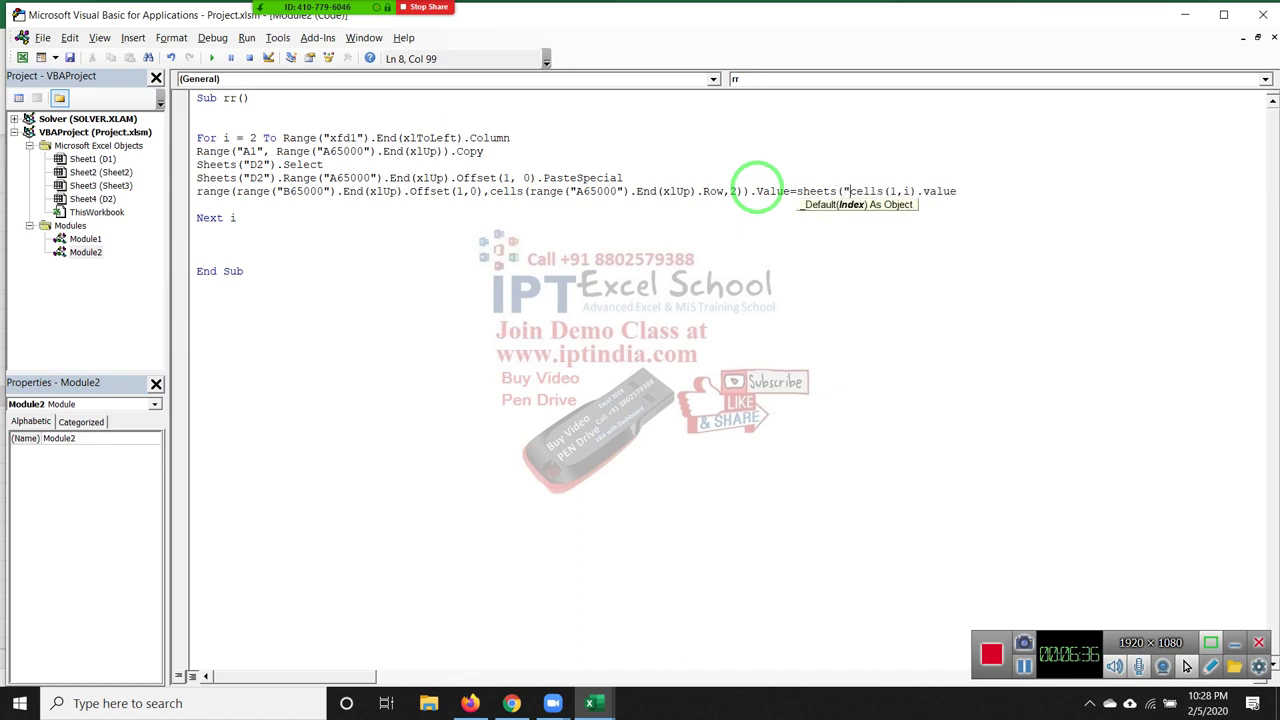
type("d1\"")
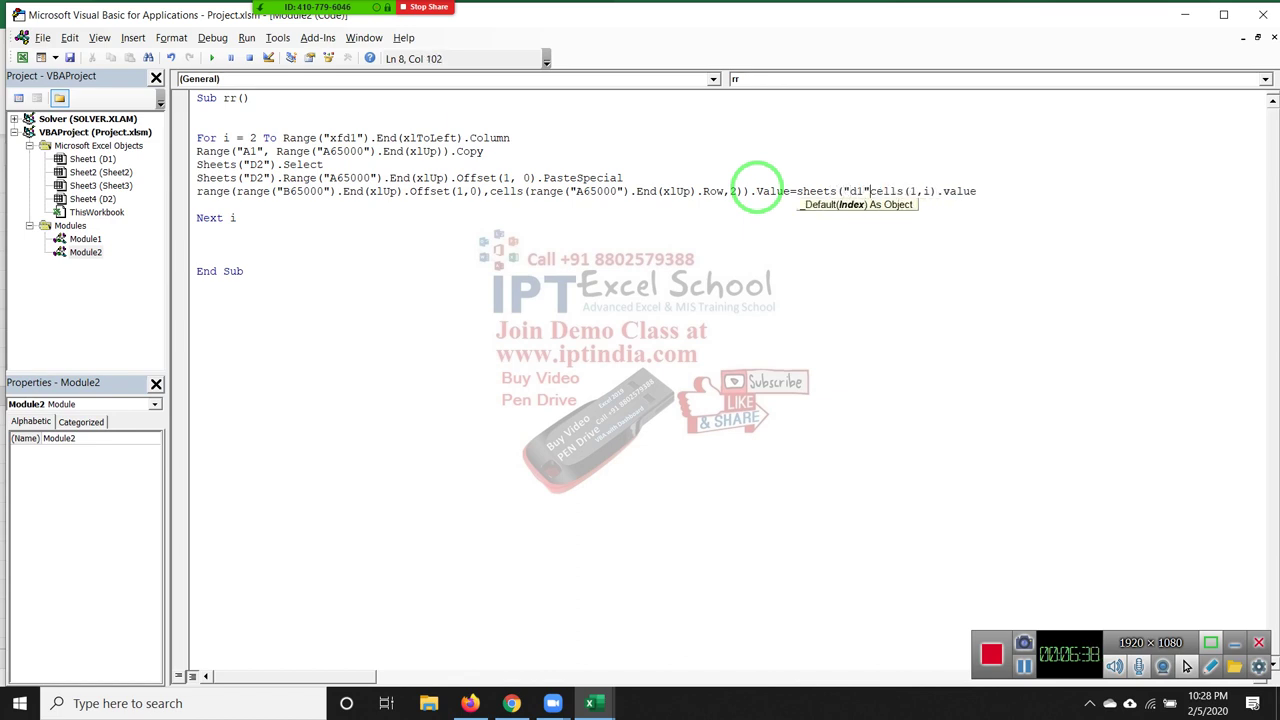
type(").")
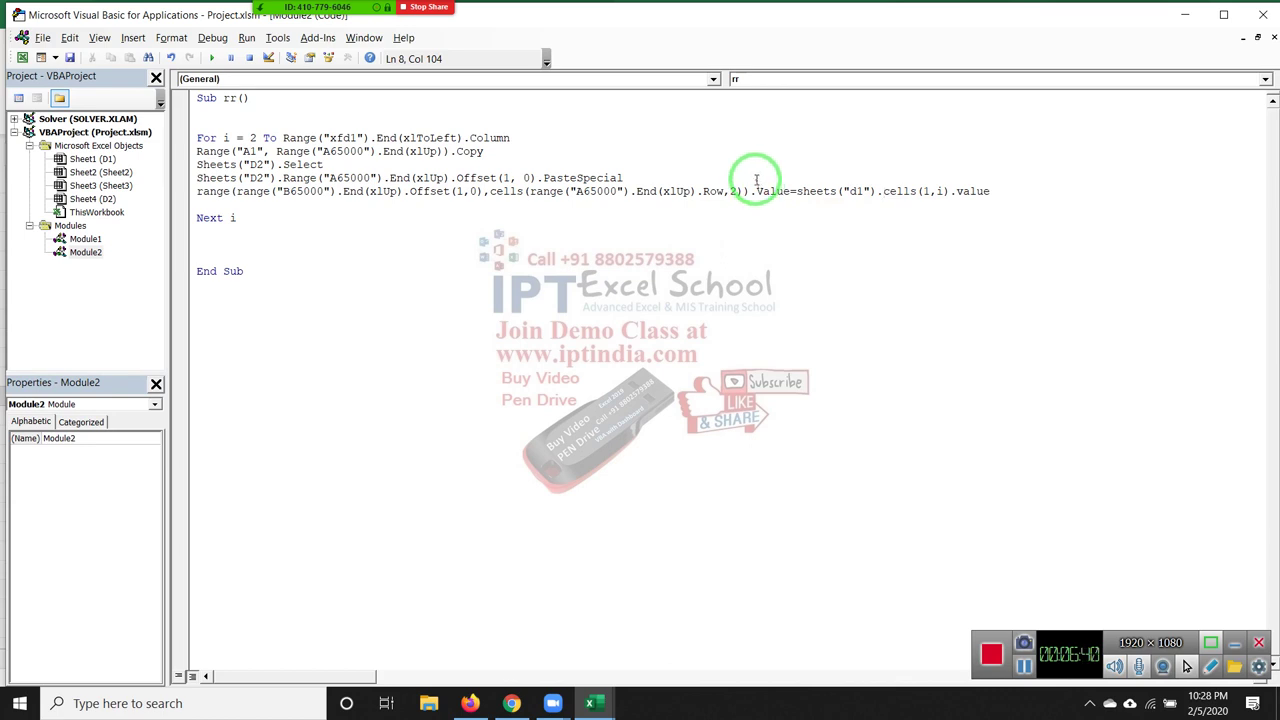
left_click(309, 252)
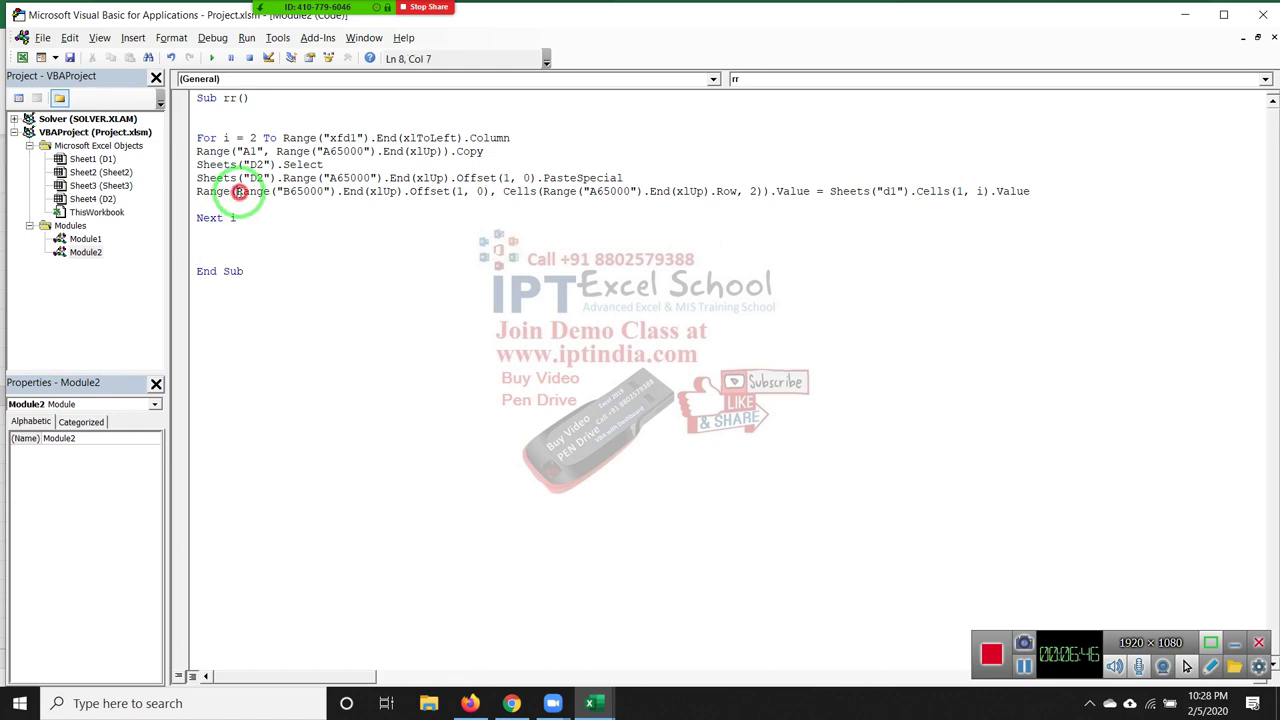
left_click_drag(239, 192, 485, 194)
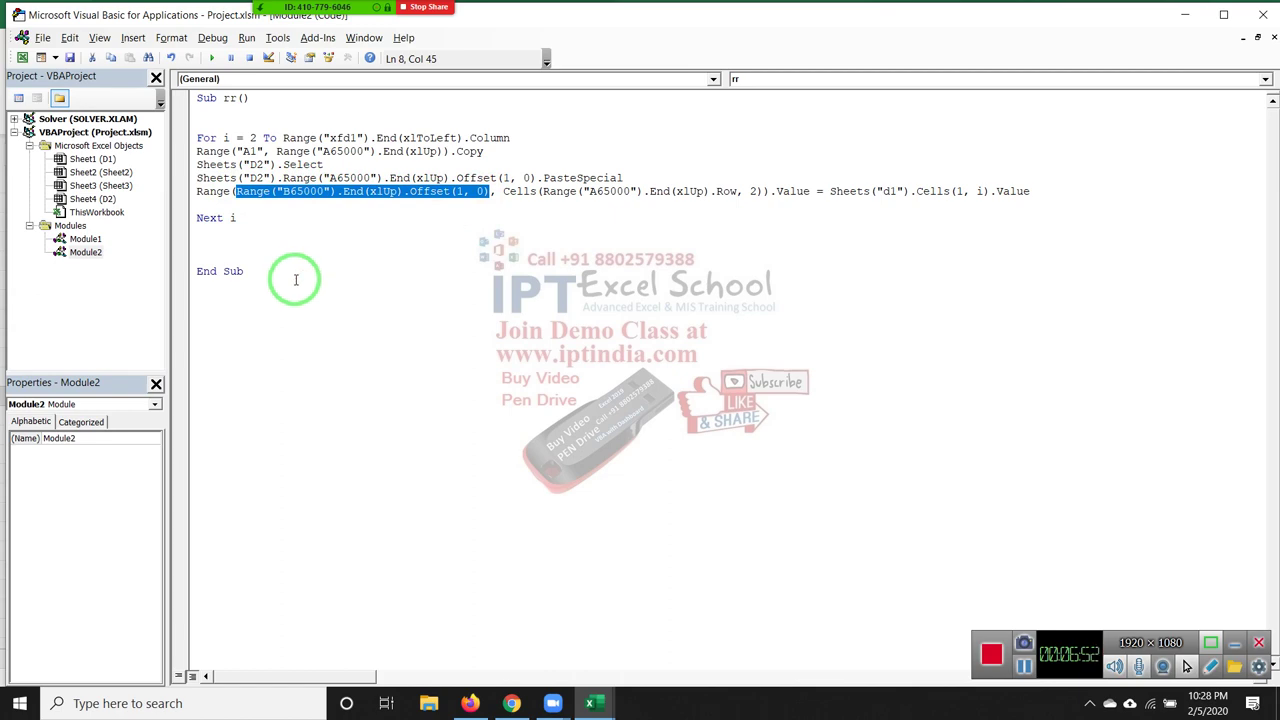
key("alt+F11")
left_click(156, 224)
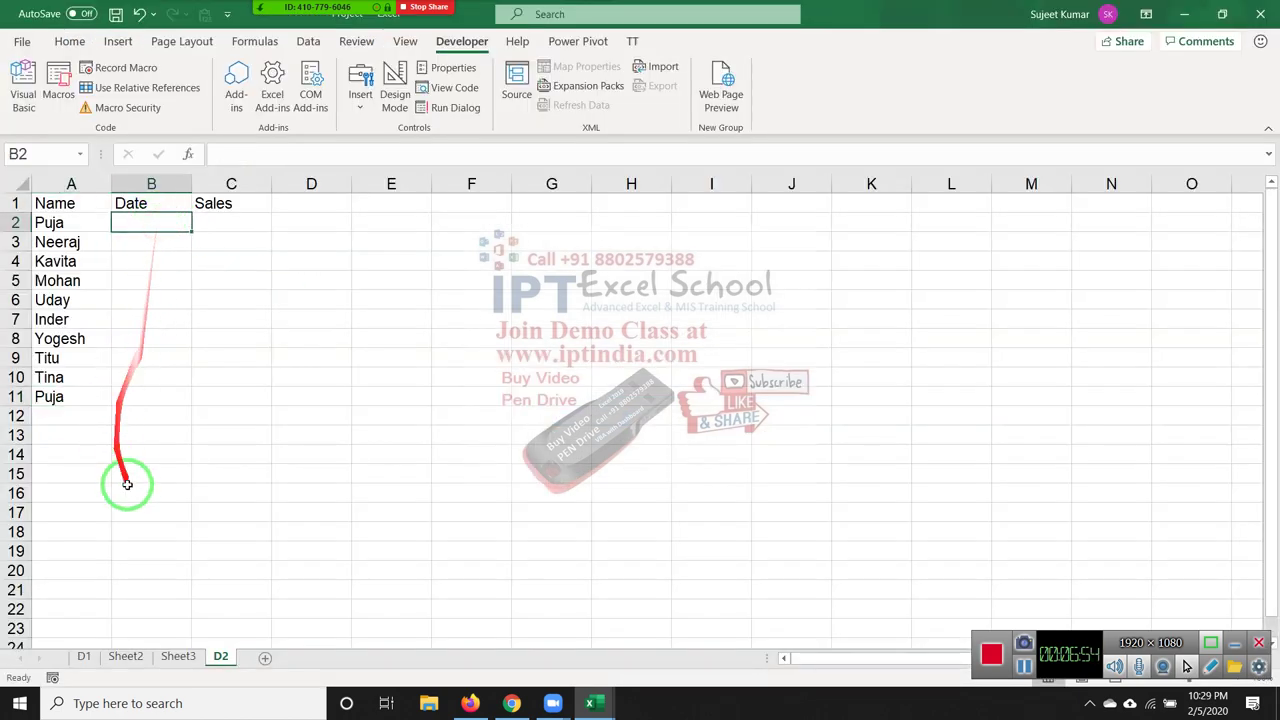
left_click(37, 157)
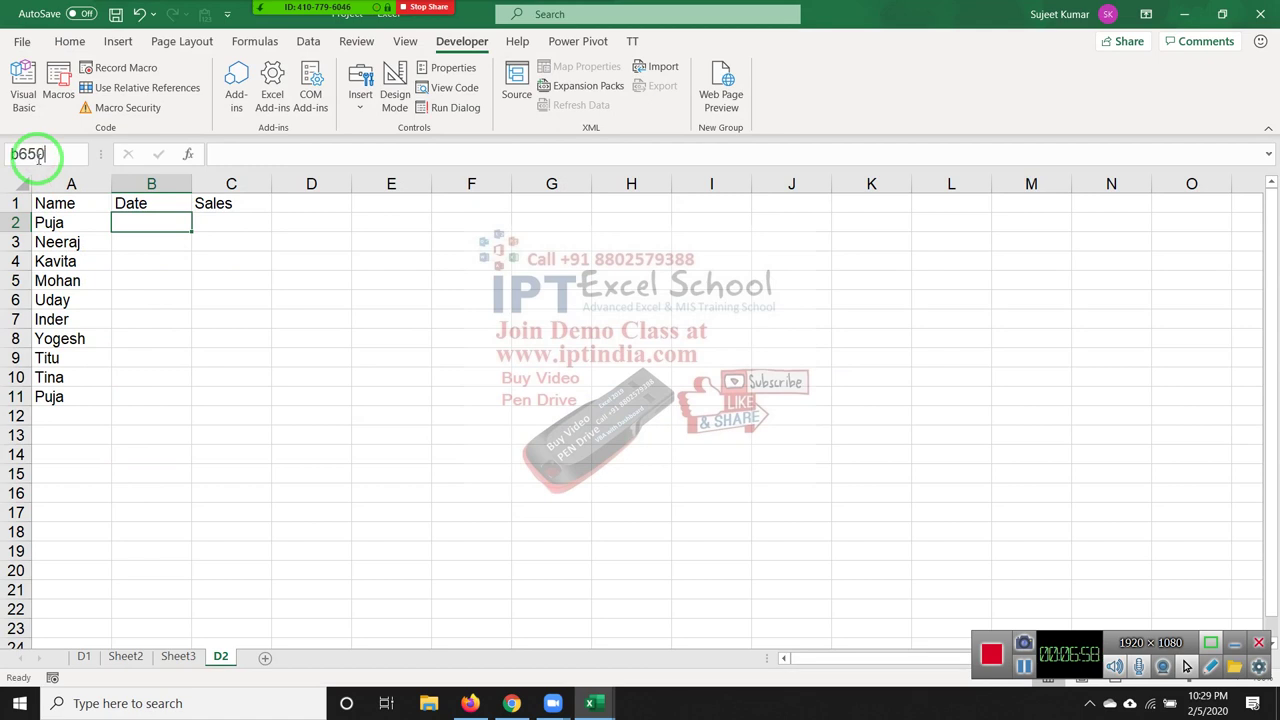
type("B65000")
key("Return")
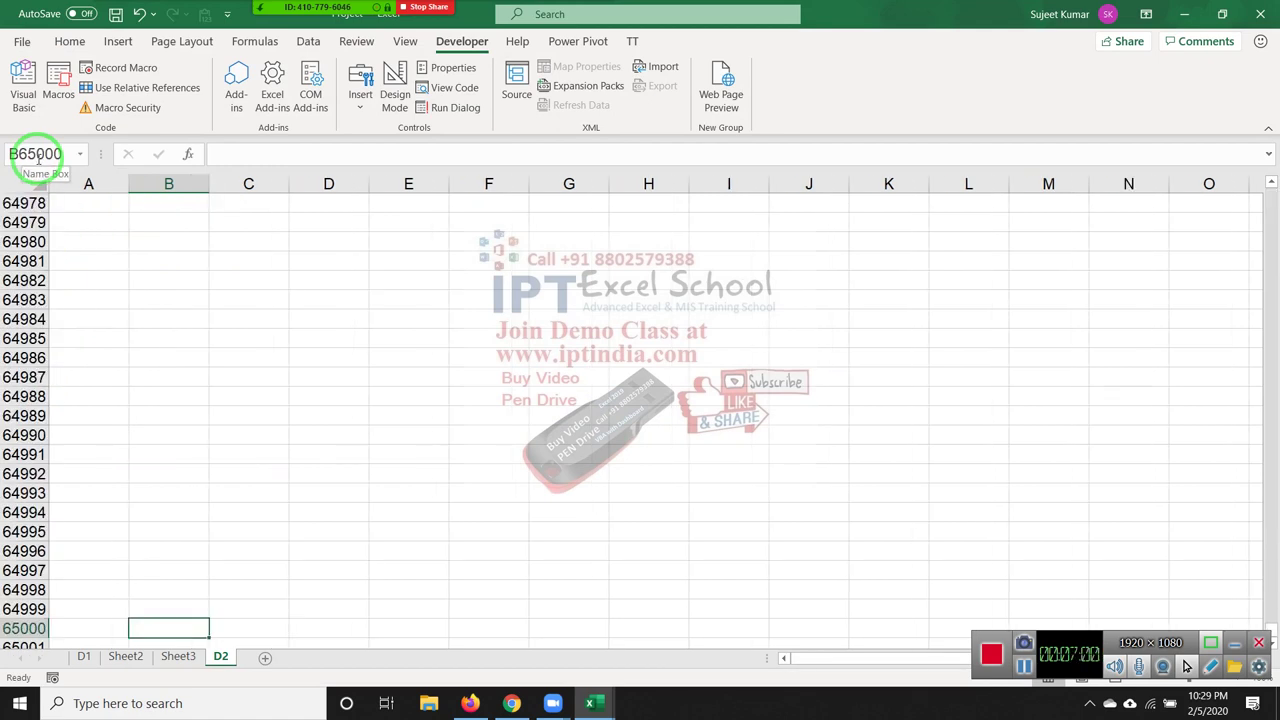
key("ctrl+Up")
key("Down")
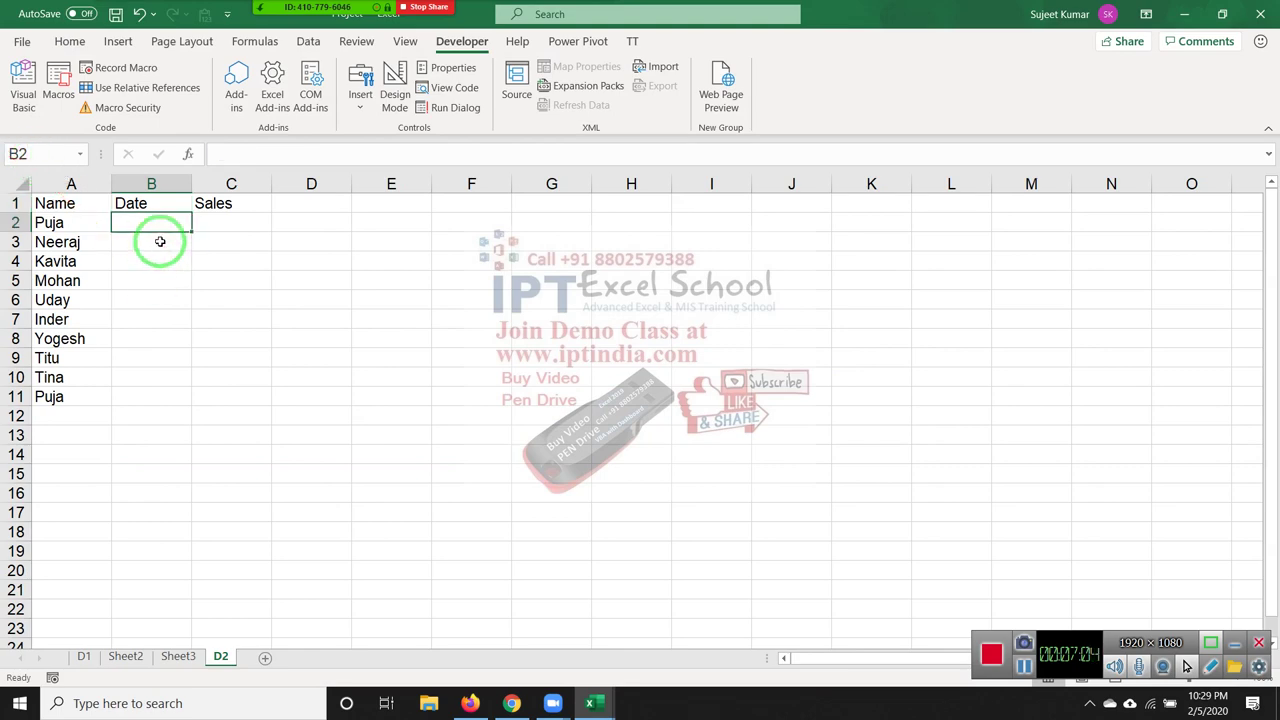
key("alt+F11")
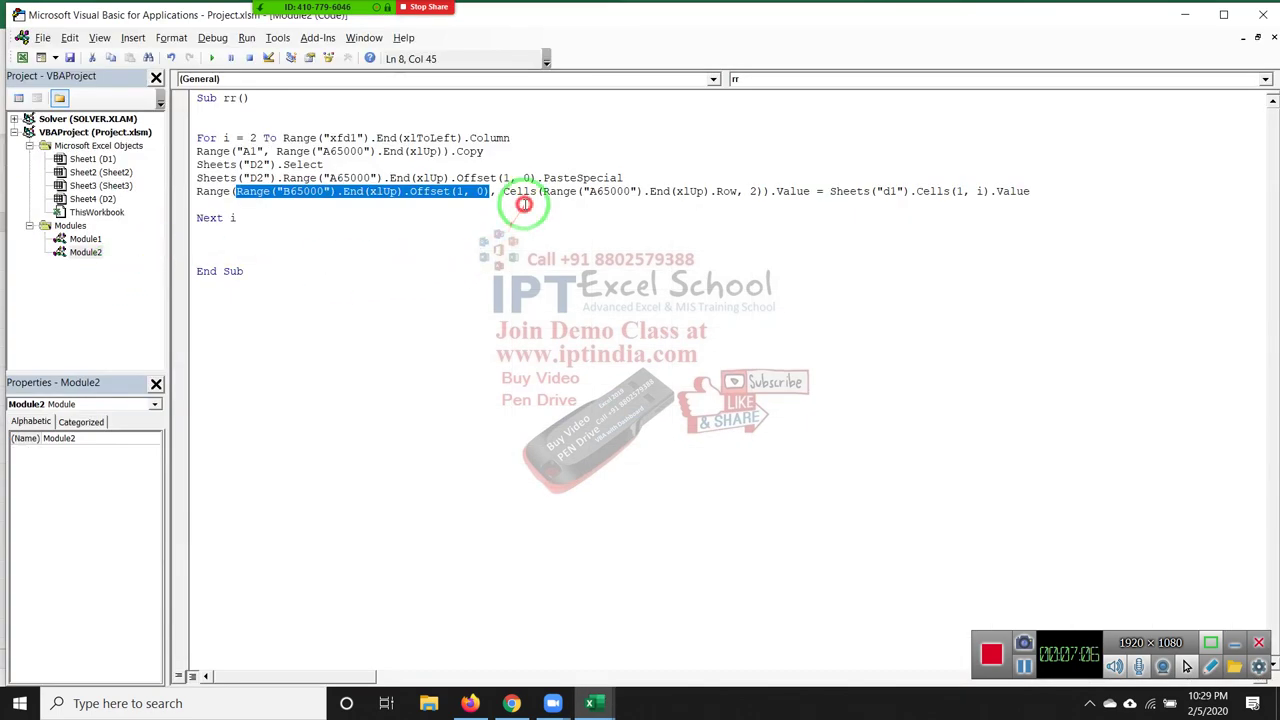
left_click(543, 191)
key("shift+Home")
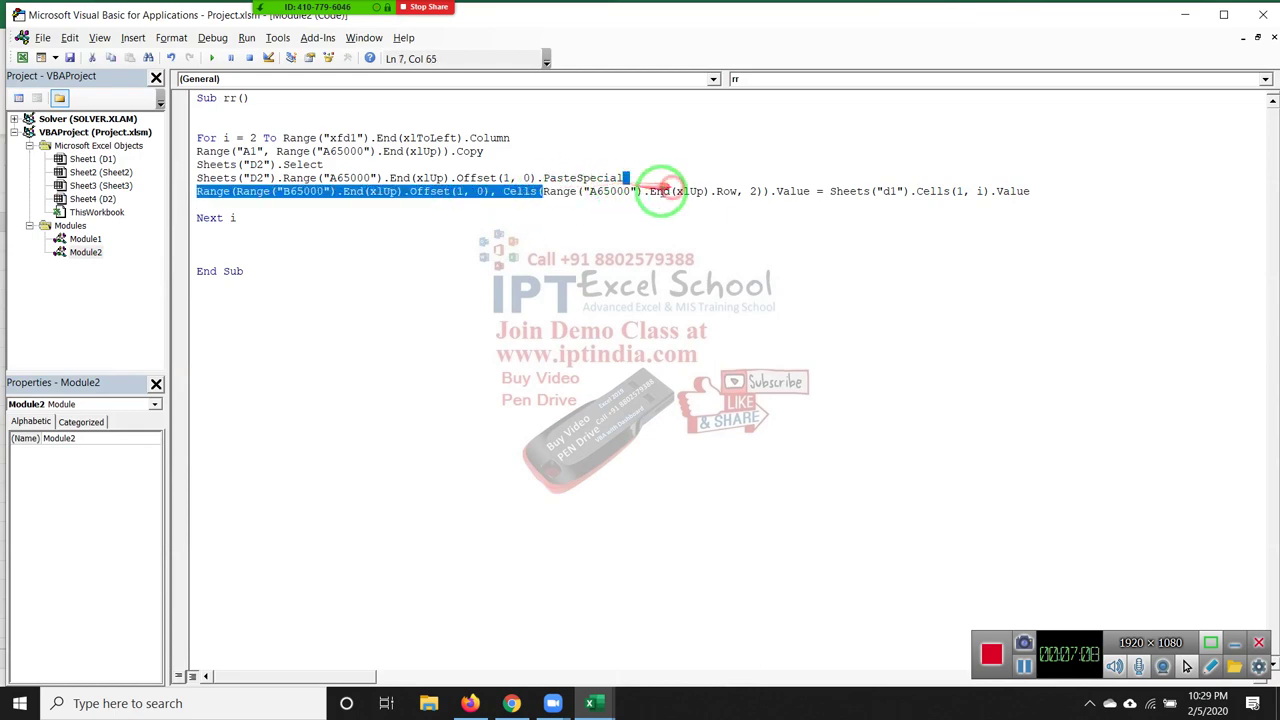
key("alt+F11")
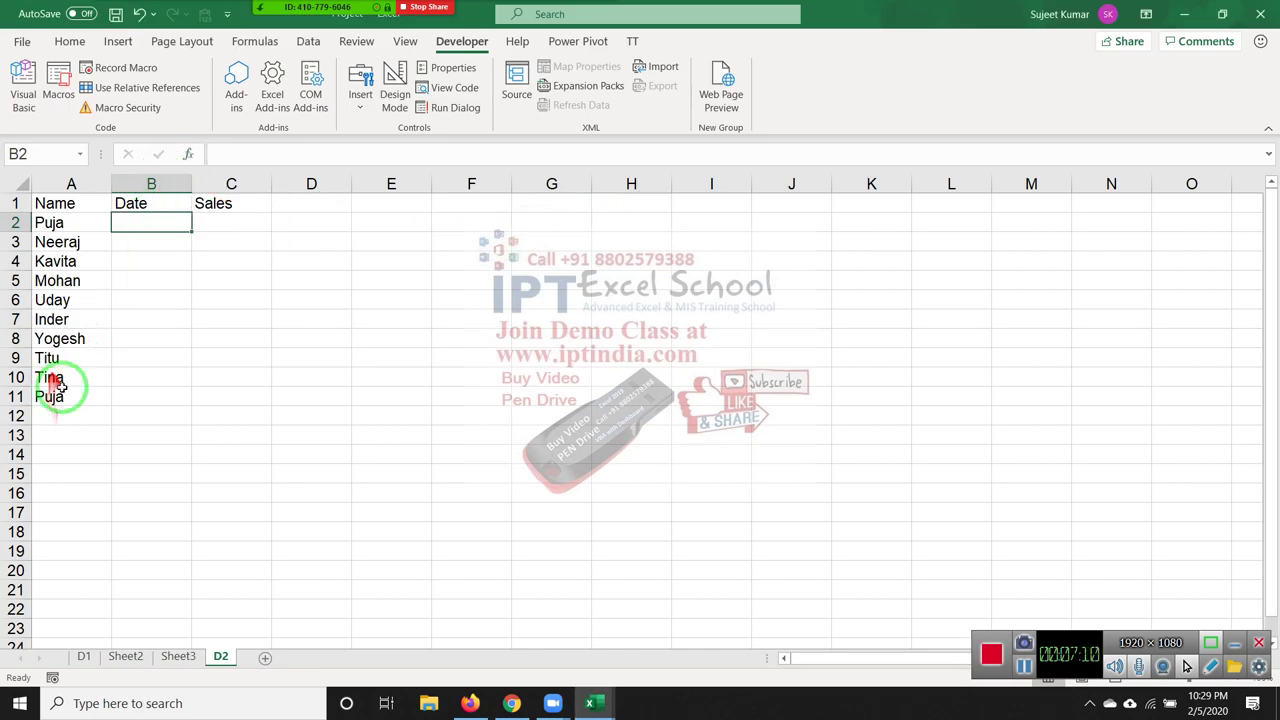
key("alt+Tab")
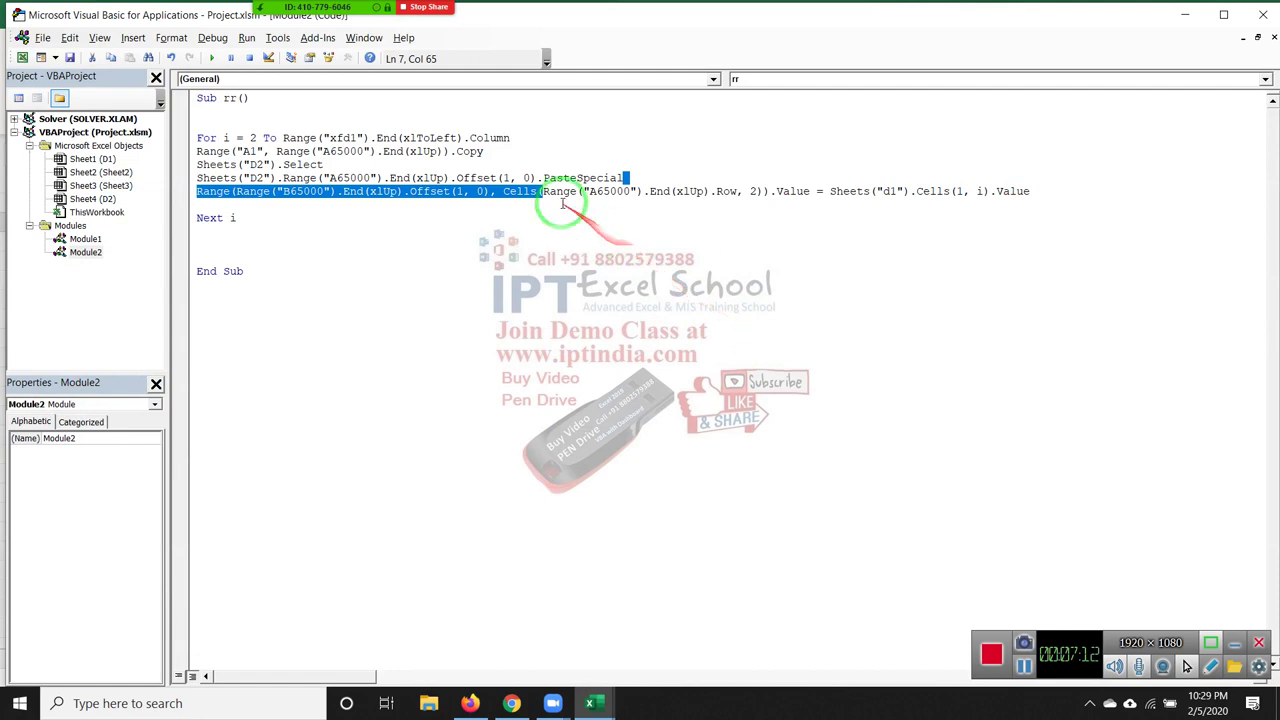
mouse_move(539, 191)
left_mouse_down()
mouse_move(745, 190)
mouse_move(720, 172)
left_mouse_up()
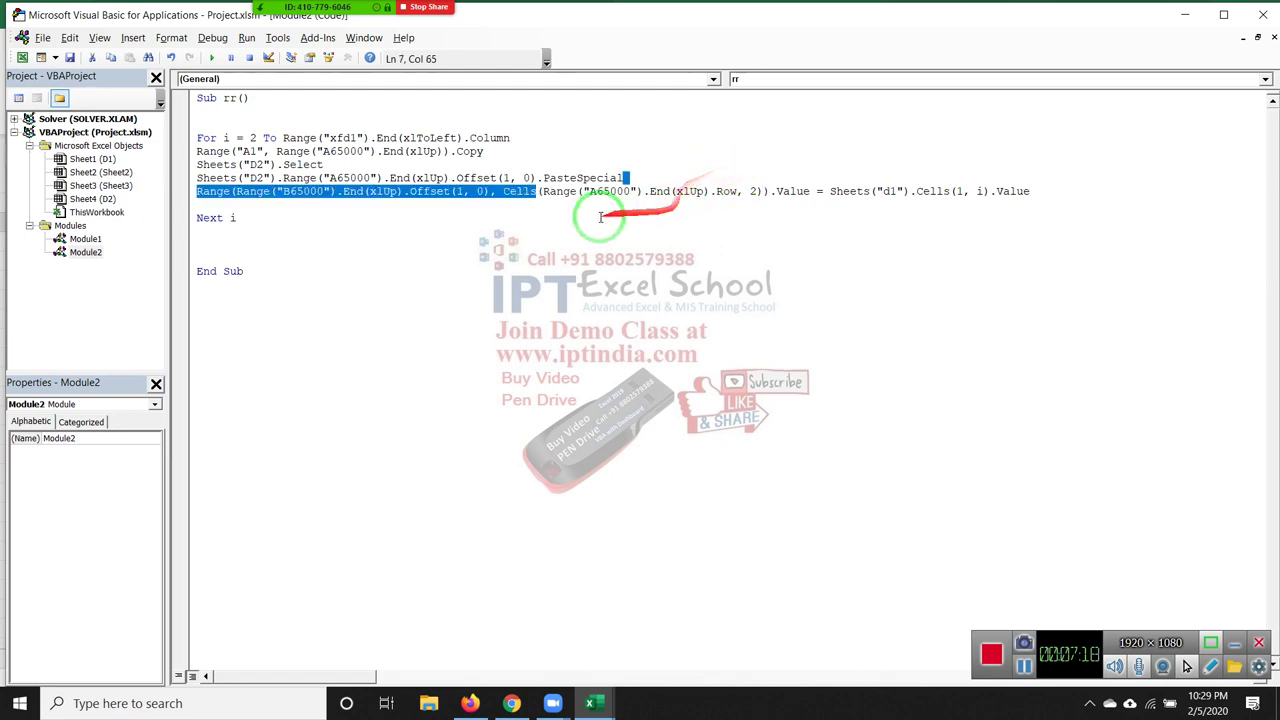
mouse_move(541, 191)
left_mouse_down()
mouse_move(714, 191)
mouse_move(197, 490)
left_mouse_up()
key("alt+F11")
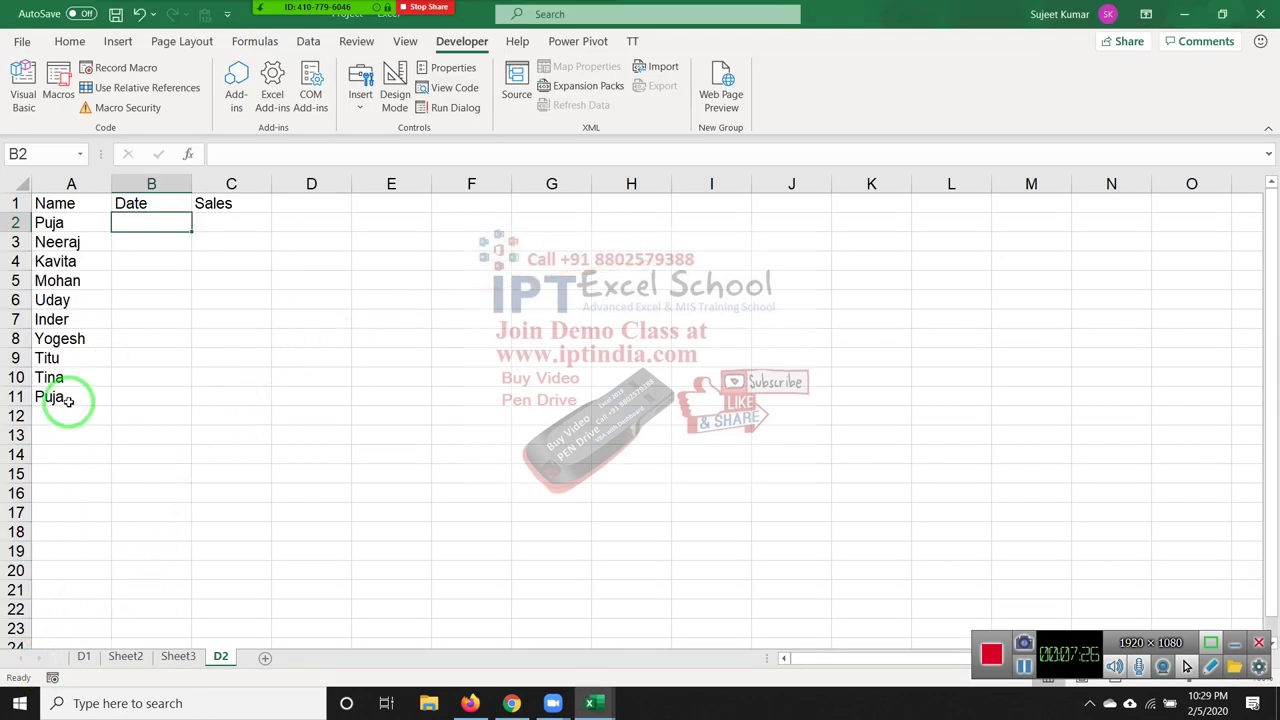
key("alt+F11")
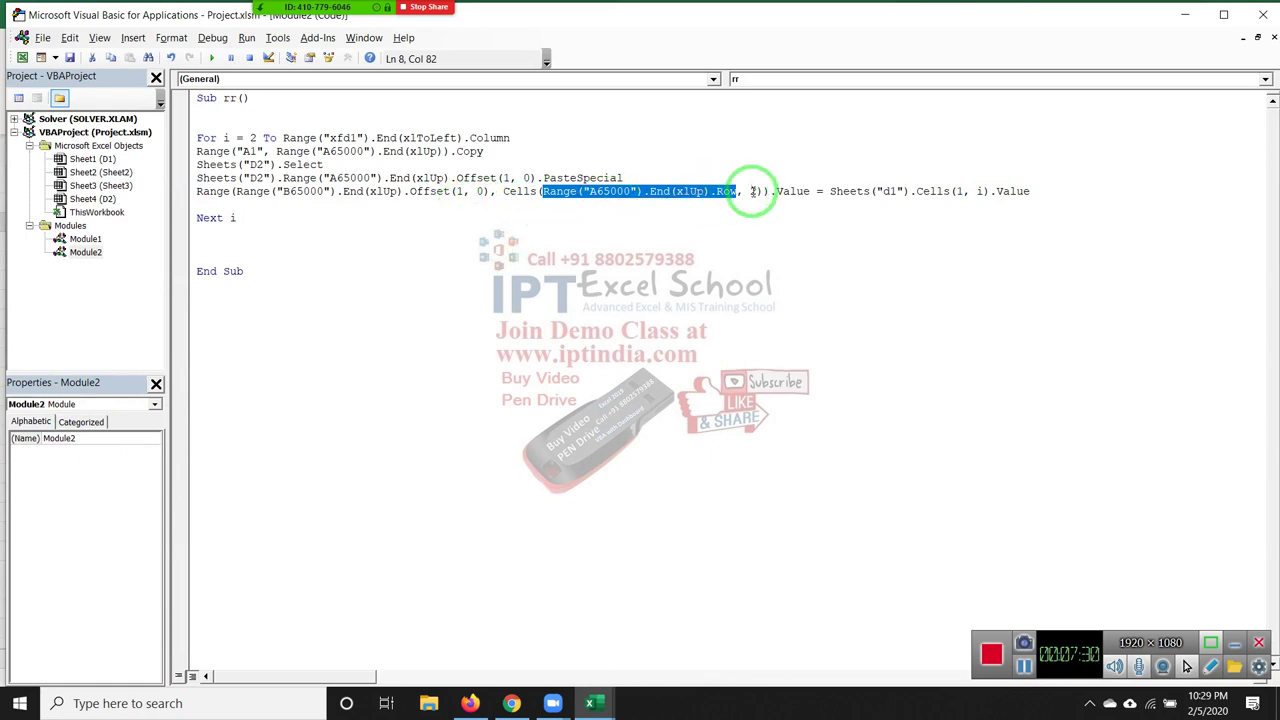
key("alt+F11")
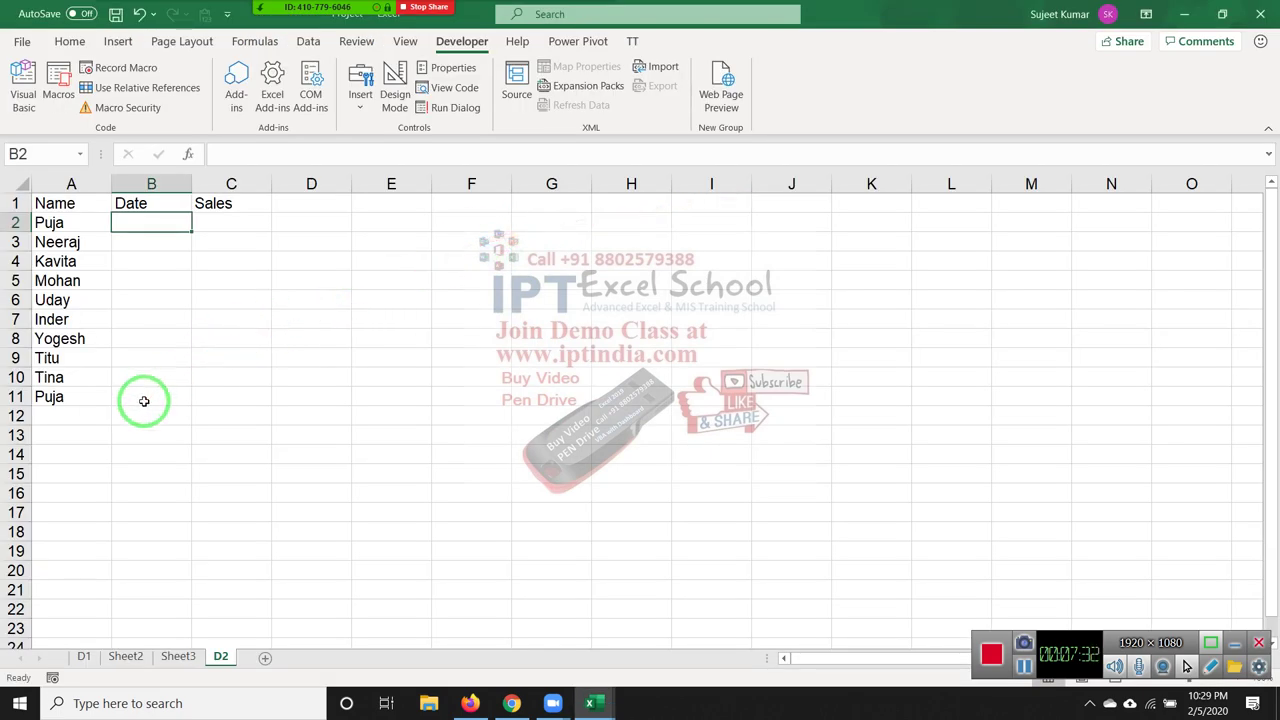
left_click(144, 397, "shift")
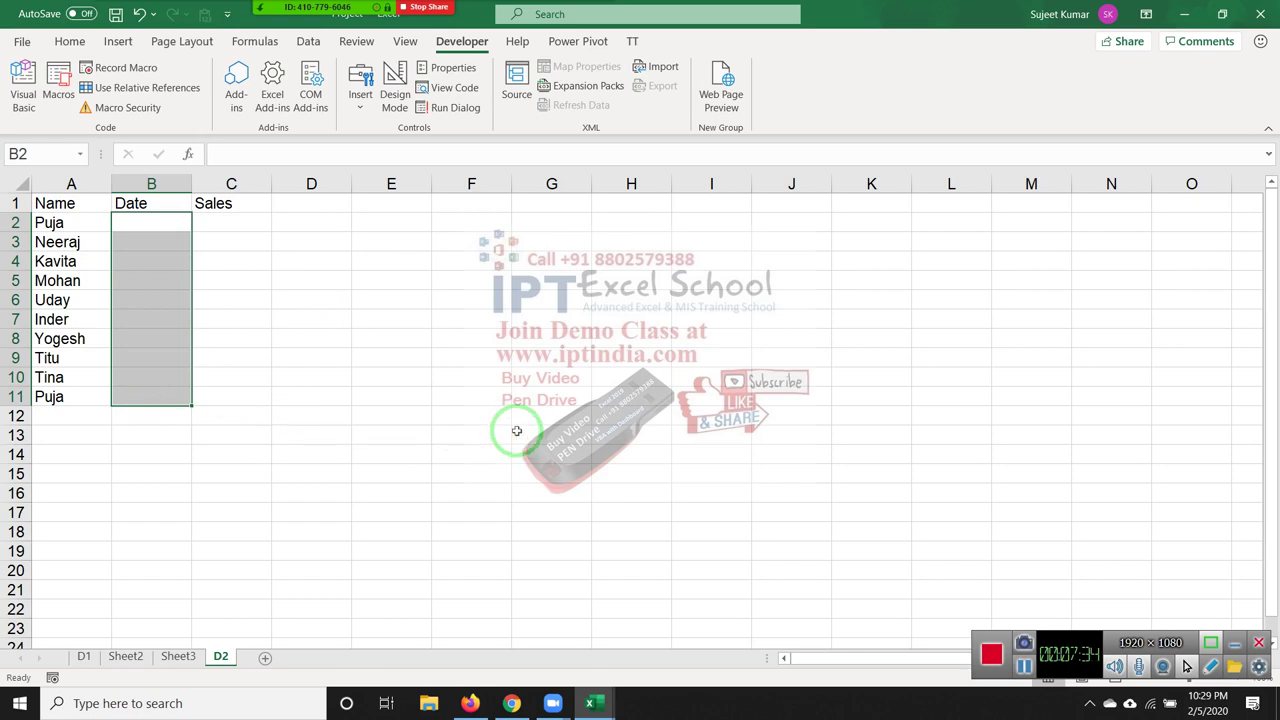
key("alt+F11")
left_click_drag(808, 191, 180, 193)
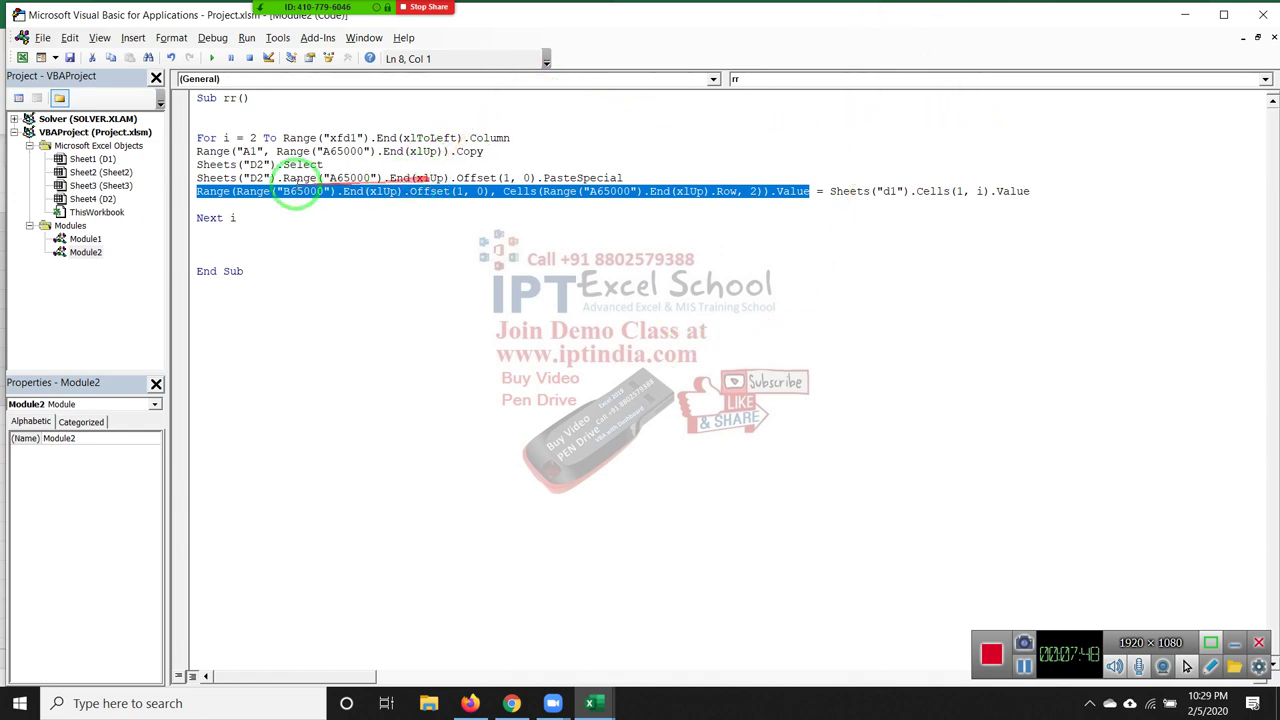
Comment out the Range statement on line 8
left_click(202, 192)
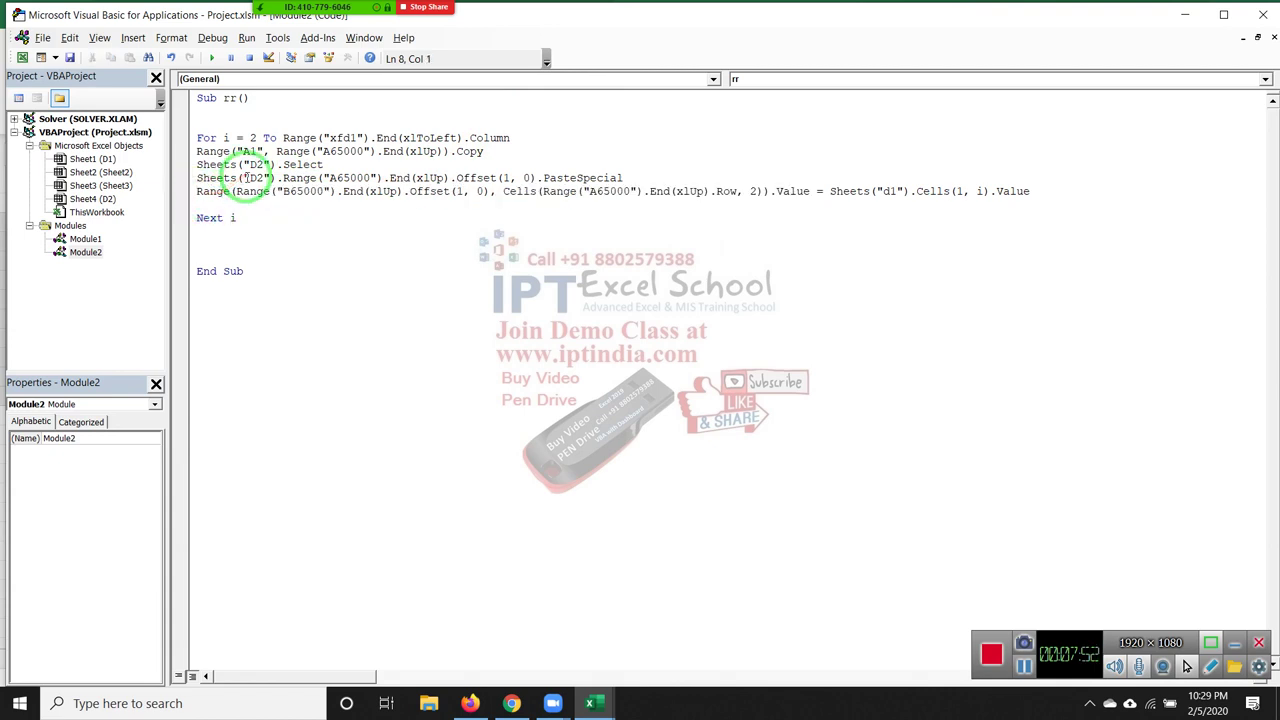
type("'")
key("Down")
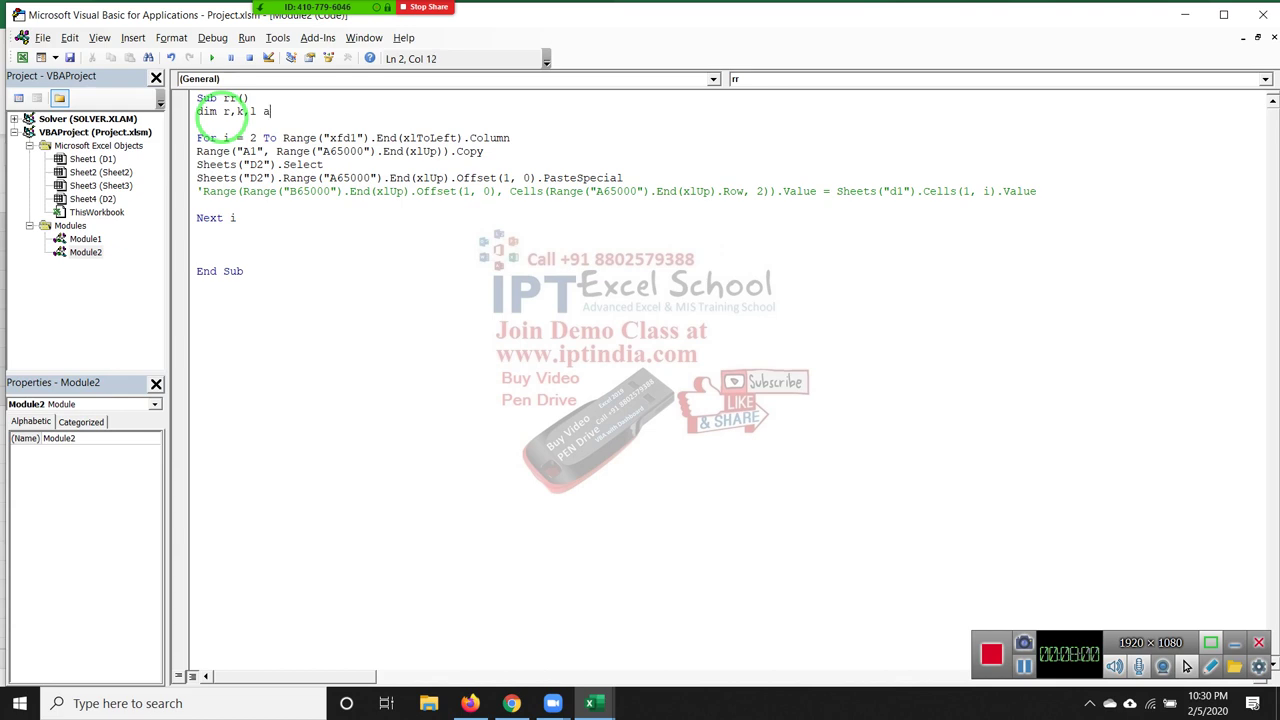
Declare r, k, l As Range and insert a blank line above the commented line
type("s ra")
key("Tab")
key("Down")
key("Down")
left_click(198, 191)
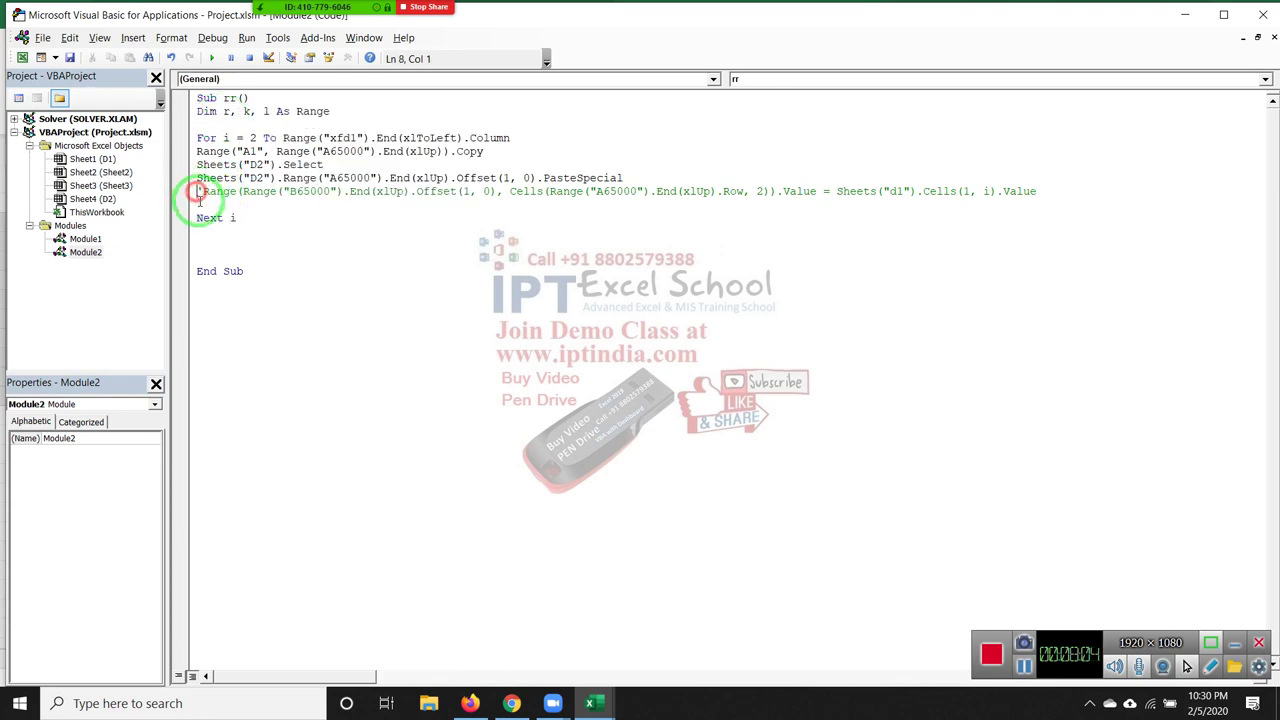
key("Return")
key("Return")
type("set r=")
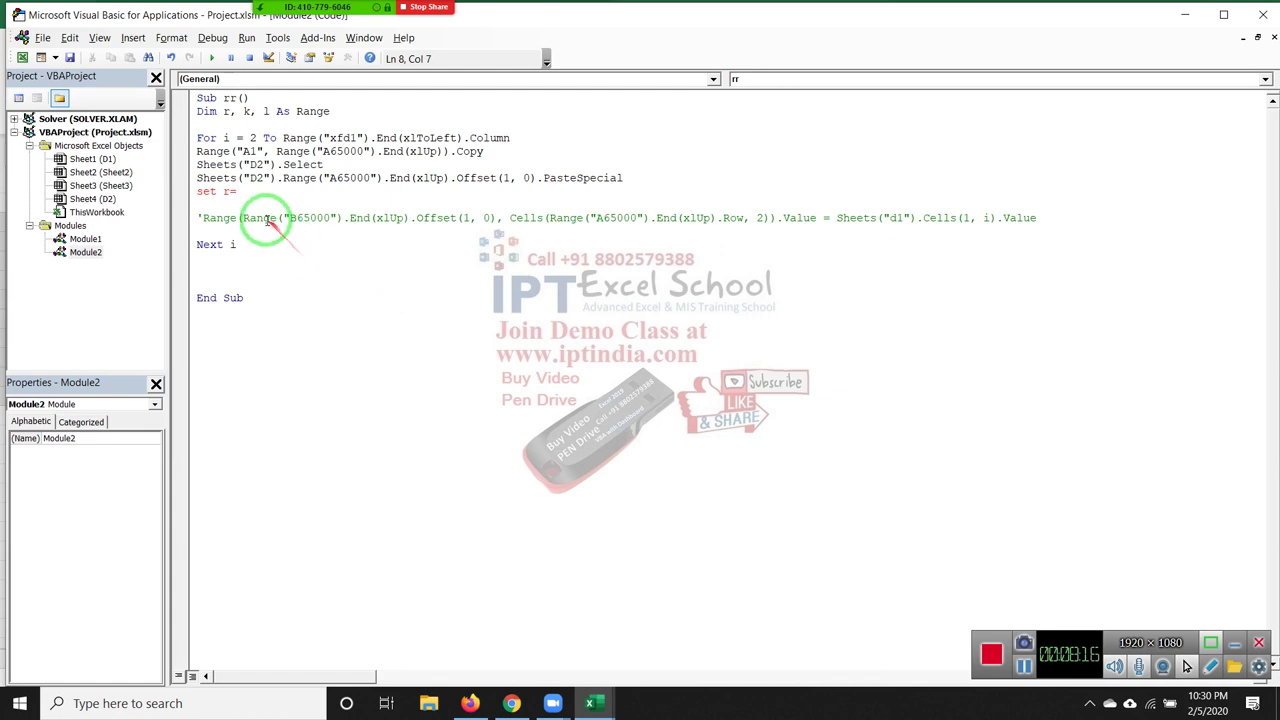
Set r to the next-empty-row expression Range("B65000").End(xlUp).Offset(1, 0)
double_click(259, 218)
left_click_drag(262, 217, 478, 232)
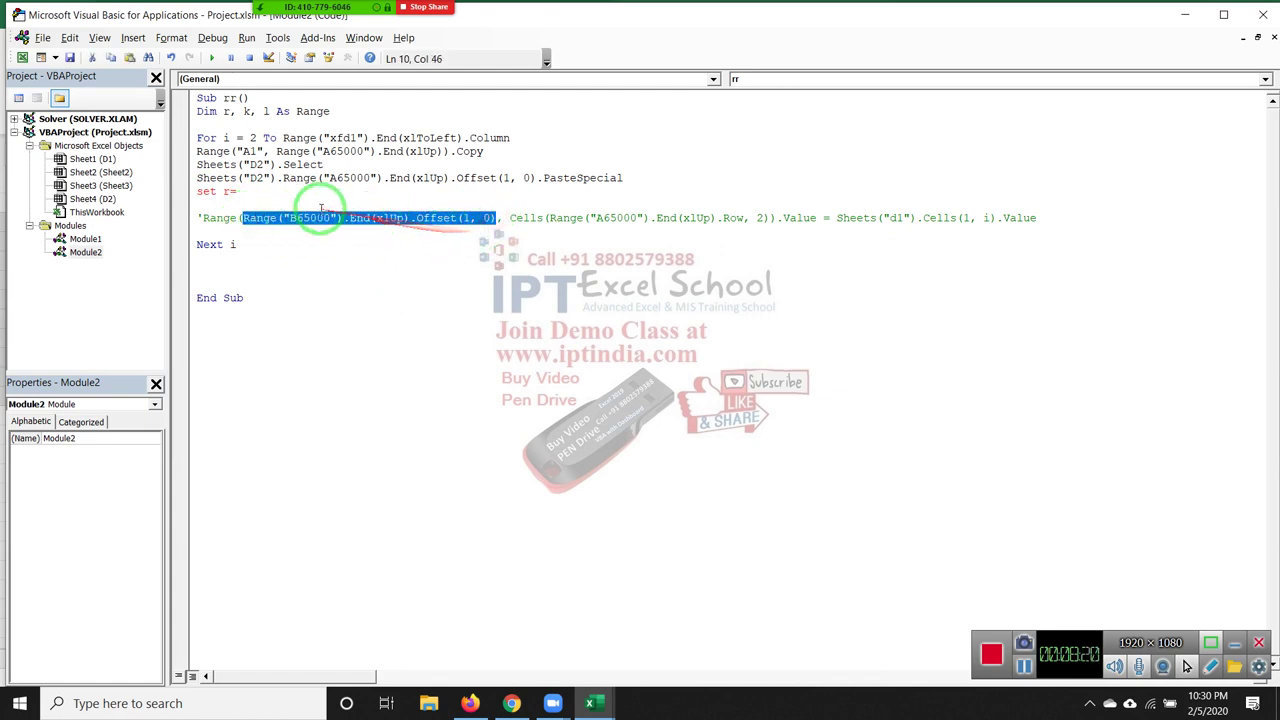
left_click_drag(314, 214, 291, 194)
key("Return")
type("set l=")
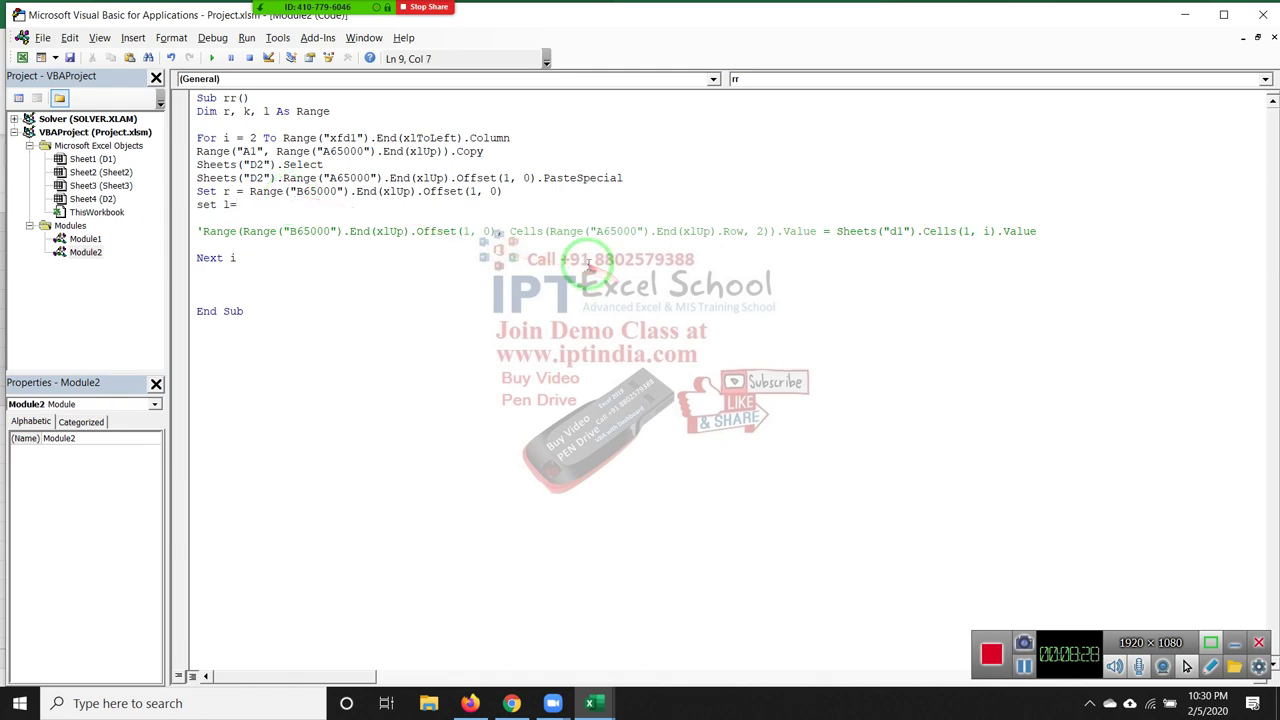
Set l to the last-row Cells expression copied from the comment
left_click(553, 273)
key("Return")
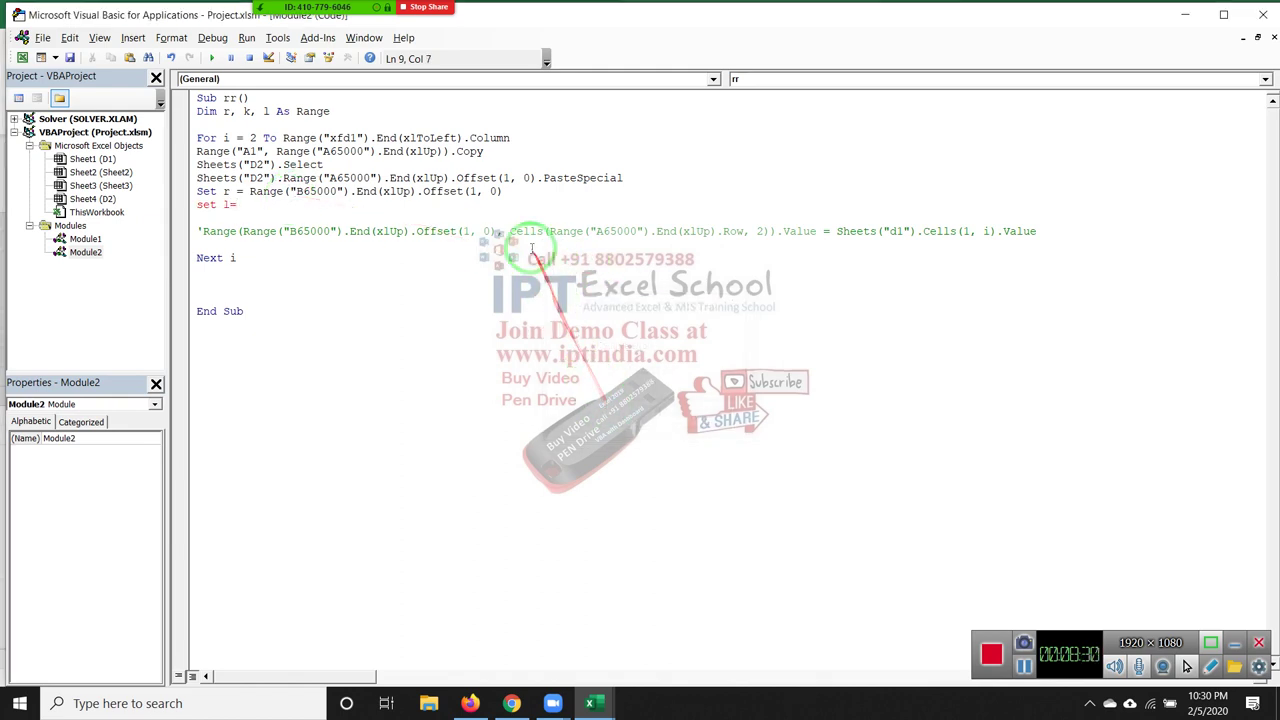
left_click_drag(510, 231, 736, 231)
left_click(537, 260)
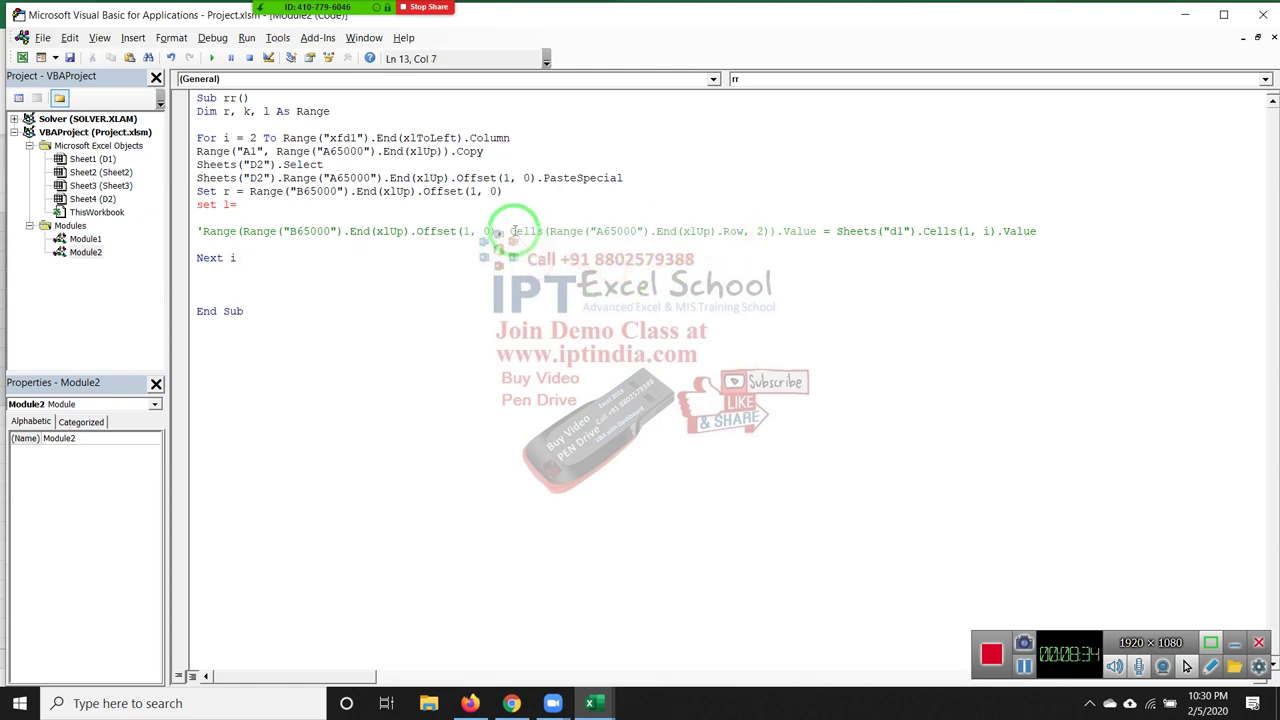
mouse_move(510, 231)
left_mouse_down()
mouse_move(768, 245)
mouse_move(769, 231)
left_mouse_up()
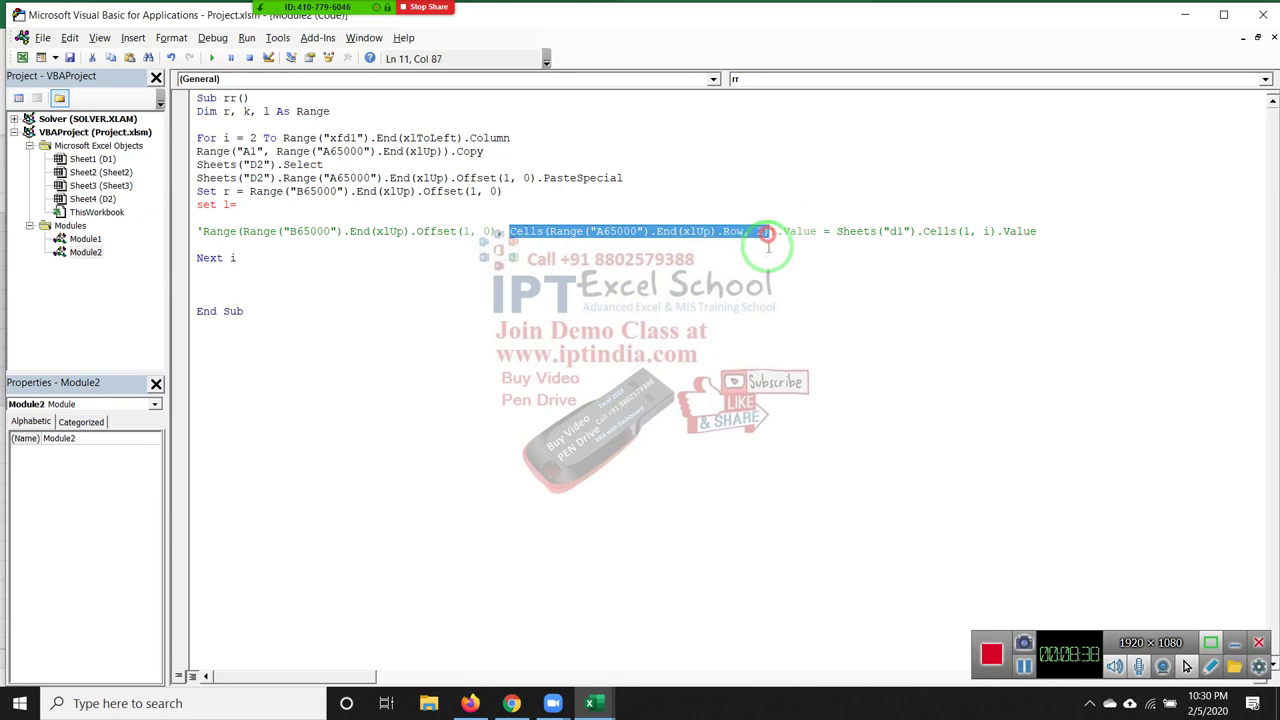
key("ctrl+c")
left_click(314, 204)
key("ctrl+v")
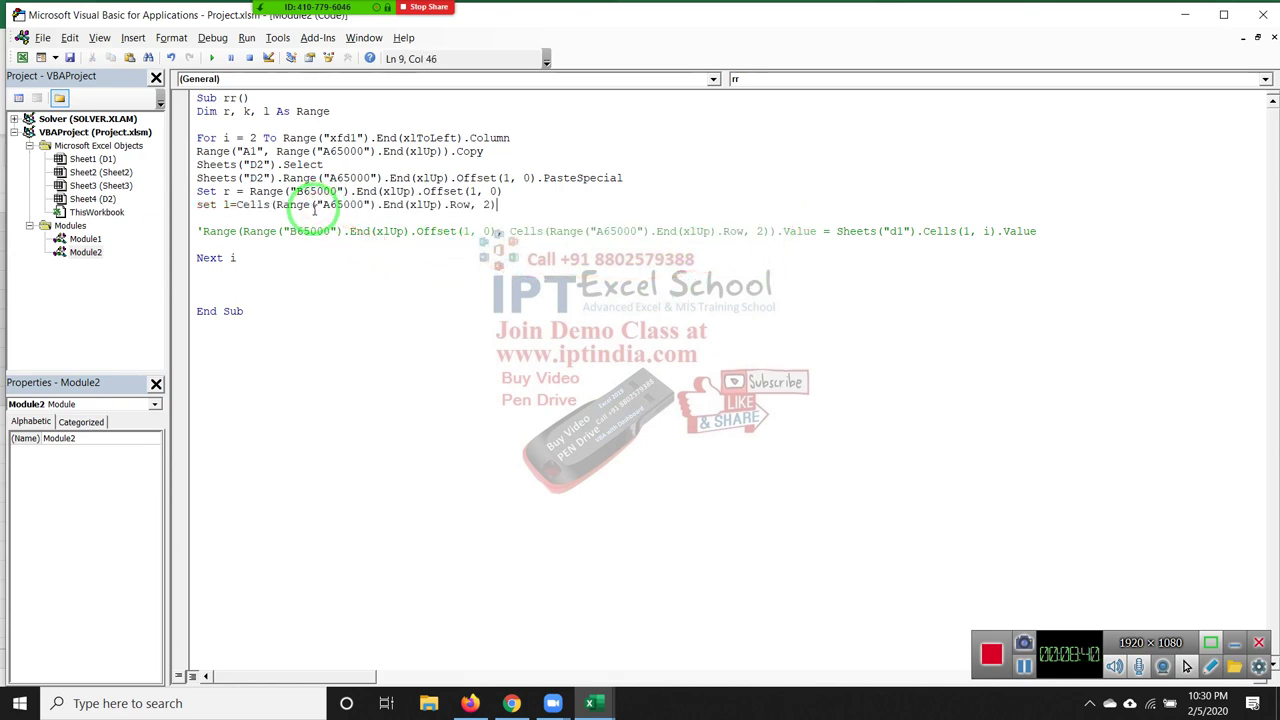
left_click(306, 257)
left_click(512, 205)
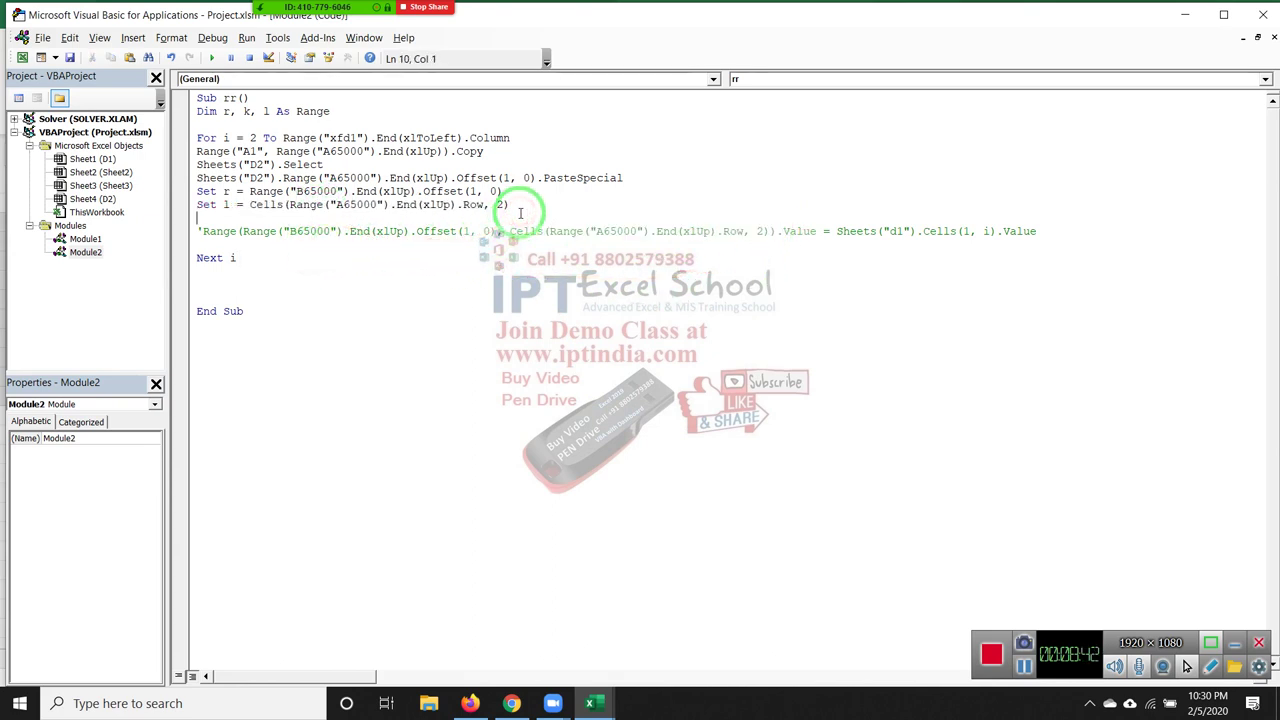
key("Return")
type("range")
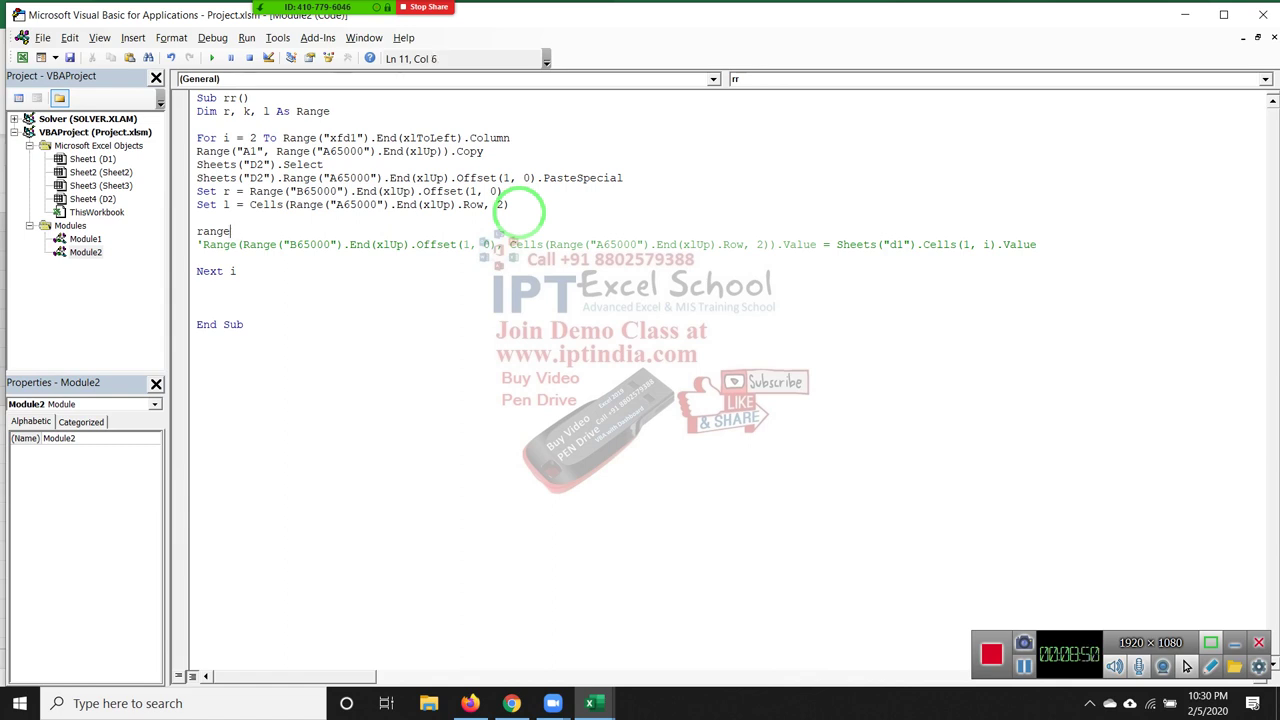
Write Range(r, l).Value = Sheets("d1").Cells(1, i).Value using the pasted header expression
type("(r")
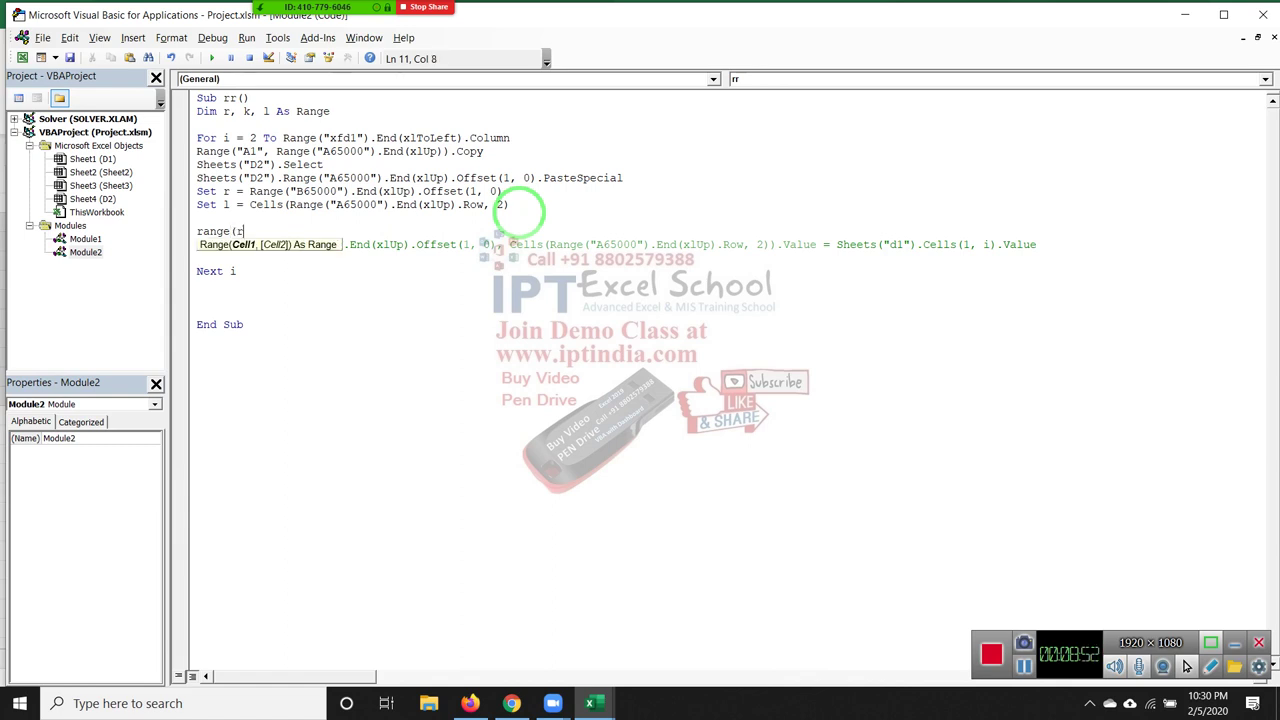
type(",l)")
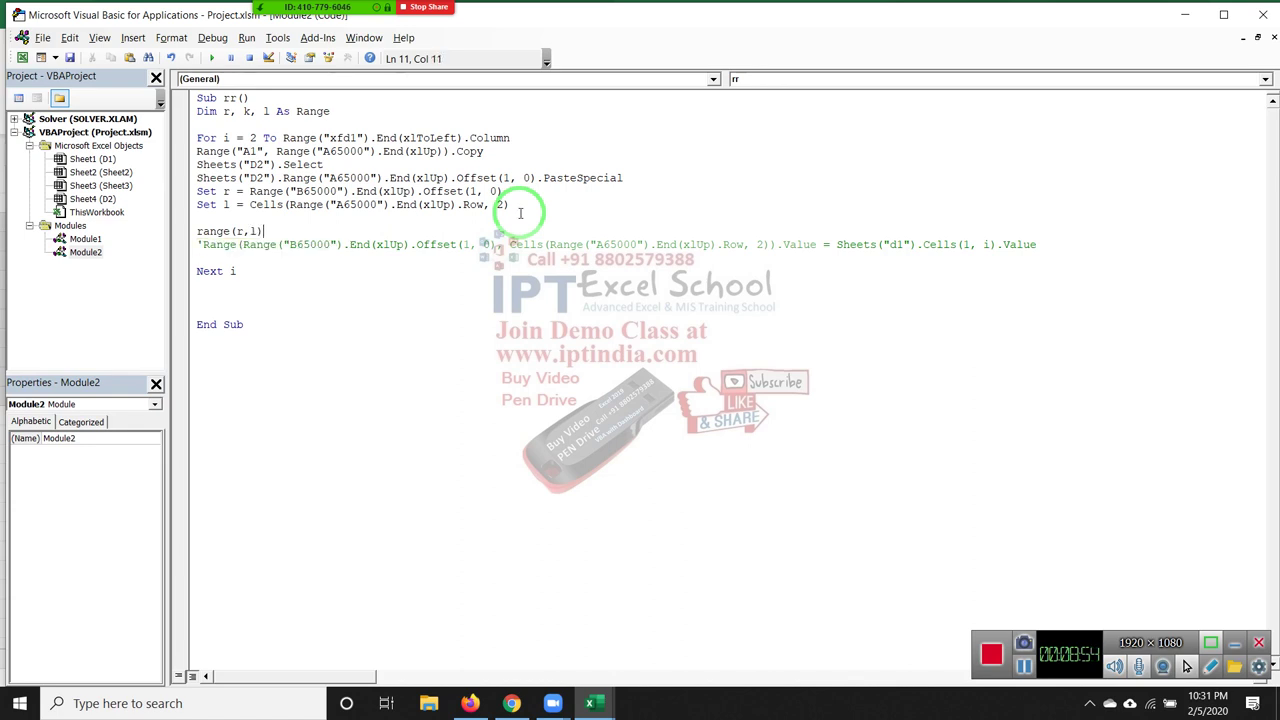
type(",")
key("BackSpace")
type(".va")
type("l")
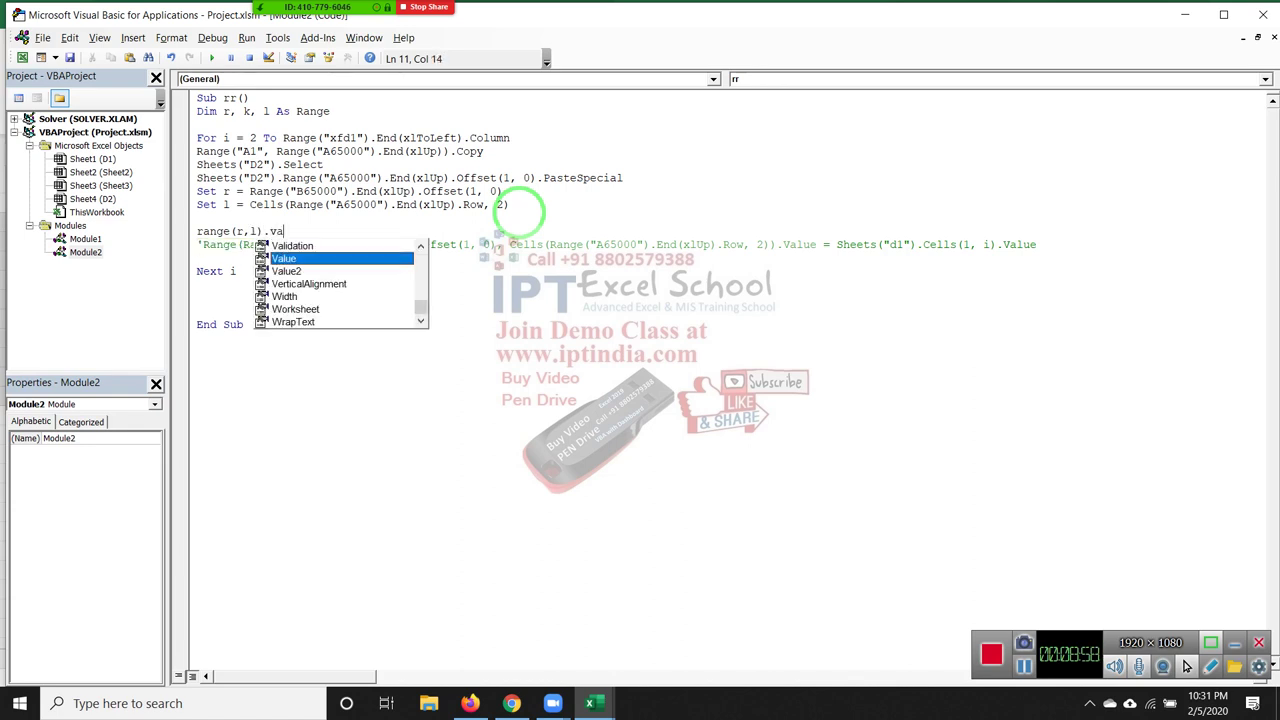
key("Tab")
type("=")
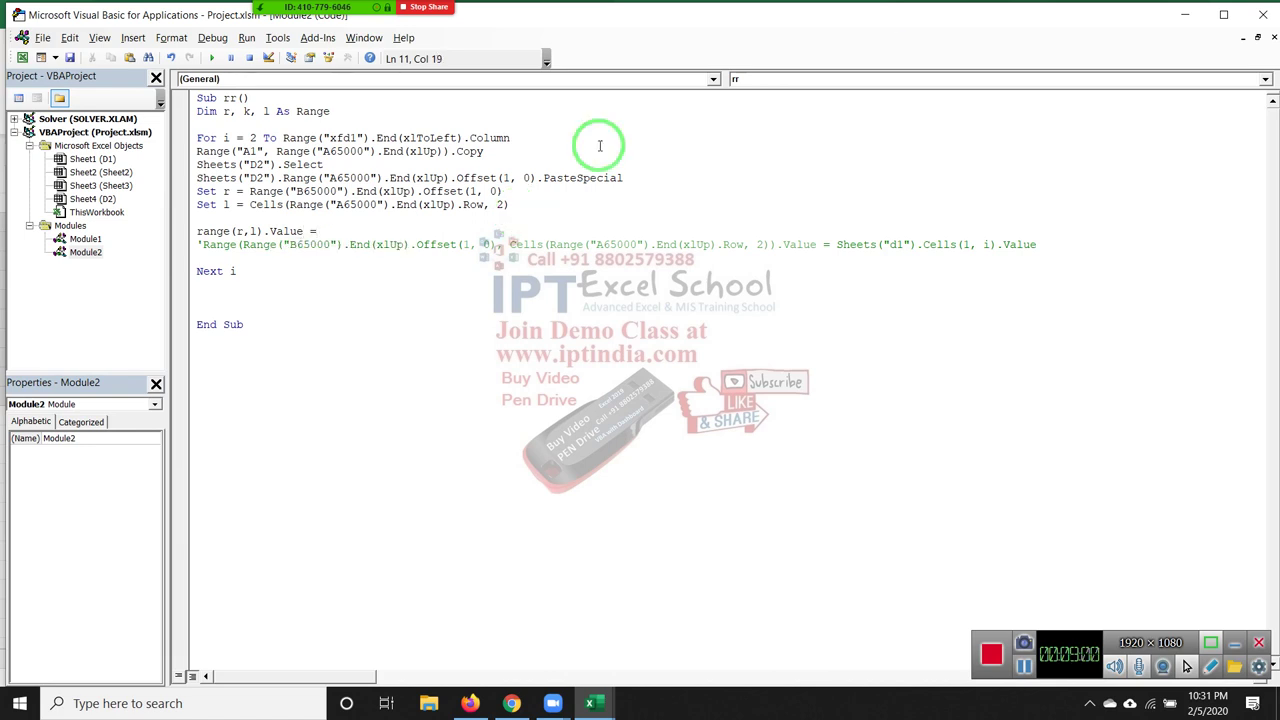
left_click(1171, 214)
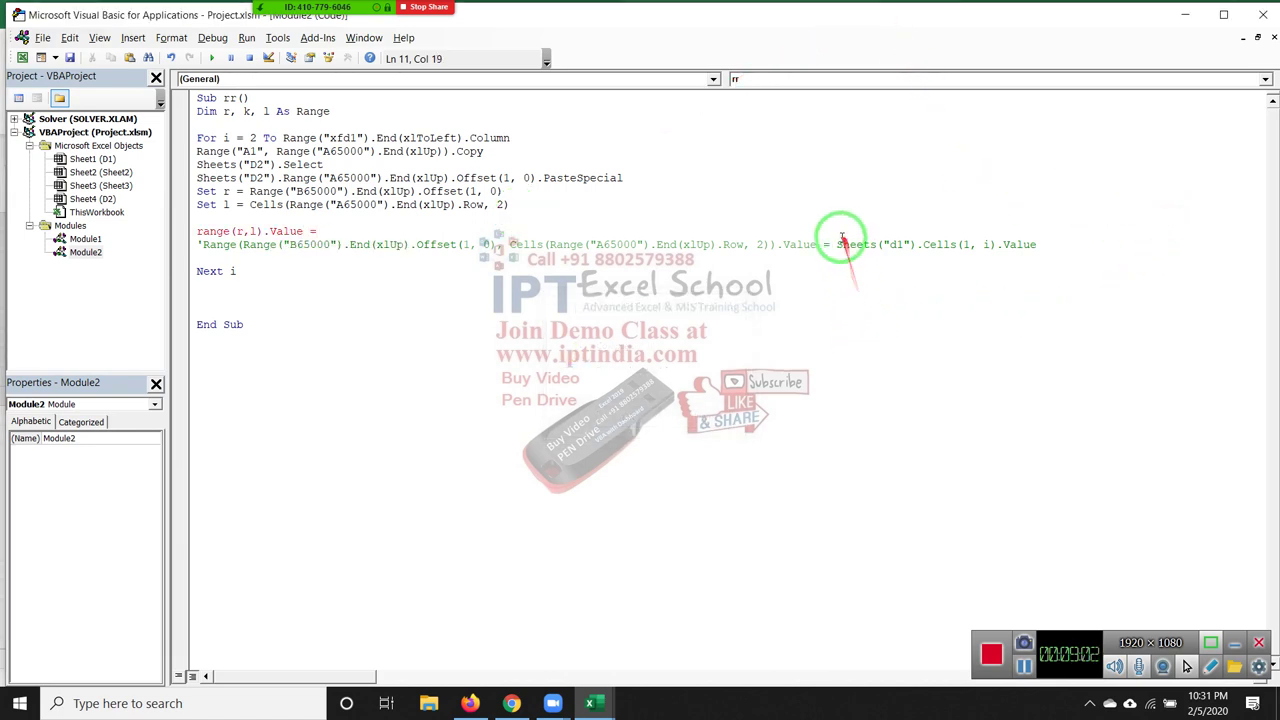
left_click_drag(836, 244, 1062, 251)
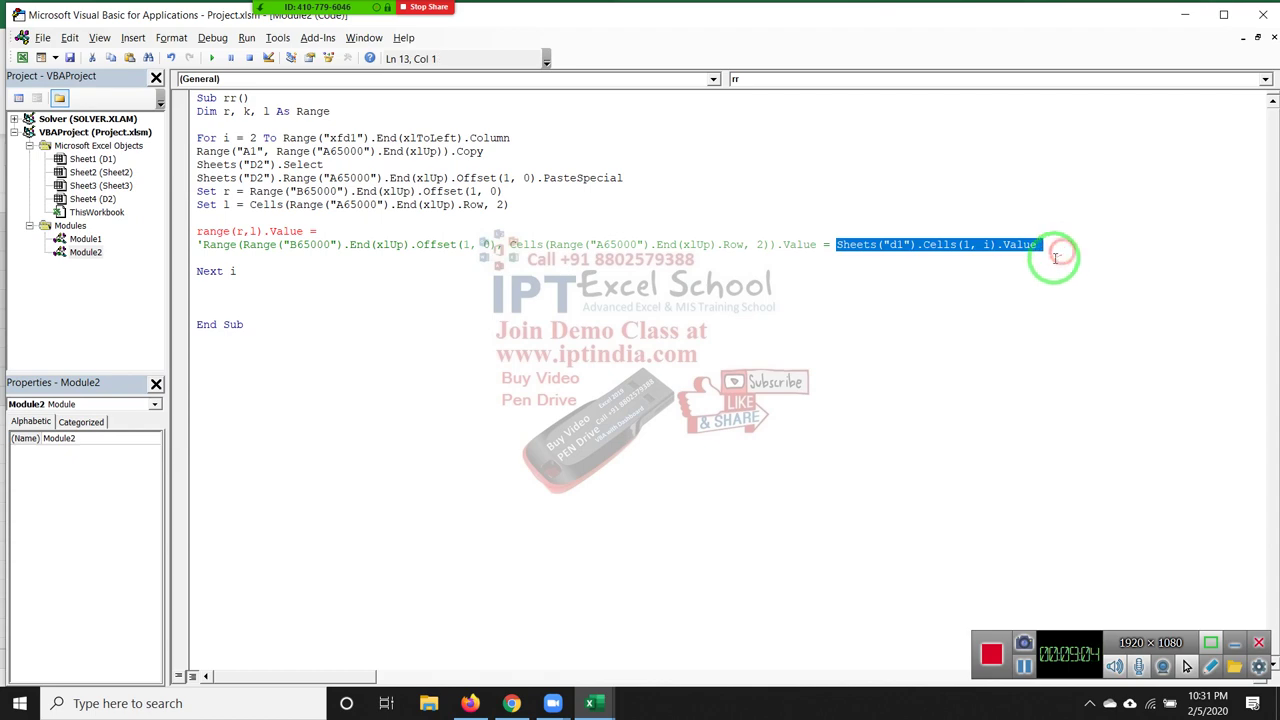
left_click(348, 231)
key("ctrl+v")
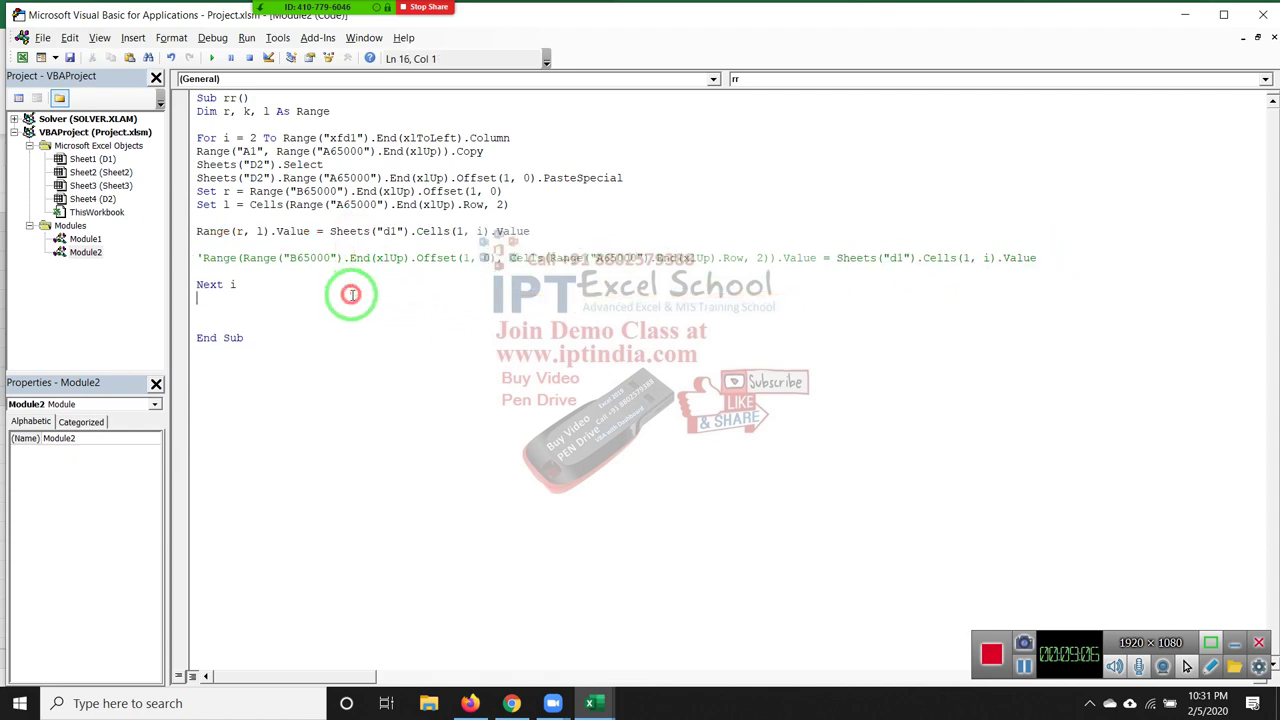
Check D1's date headers (01-Jan-20, 02-Jan-20, 04-Jan-20) against the Cells(1, i) counter
key("alt+F11")
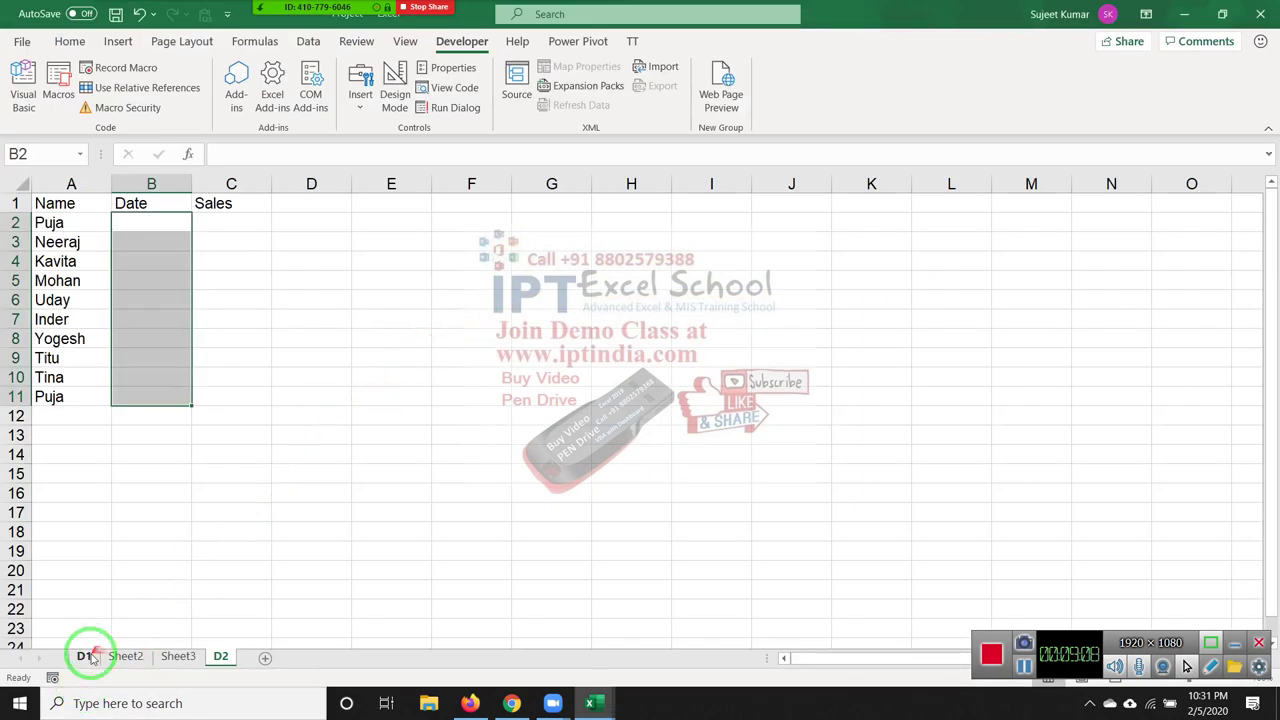
left_click(84, 656)
left_click(110, 196)
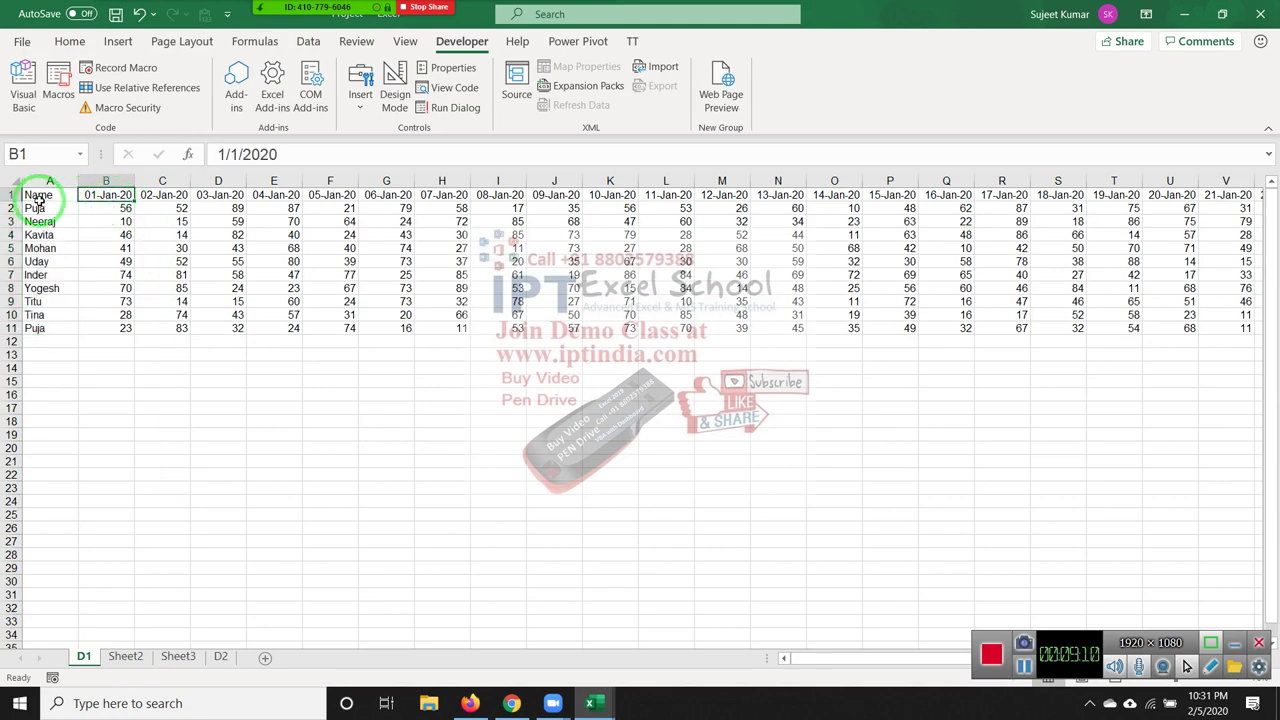
left_click(12, 194)
left_click(106, 194)
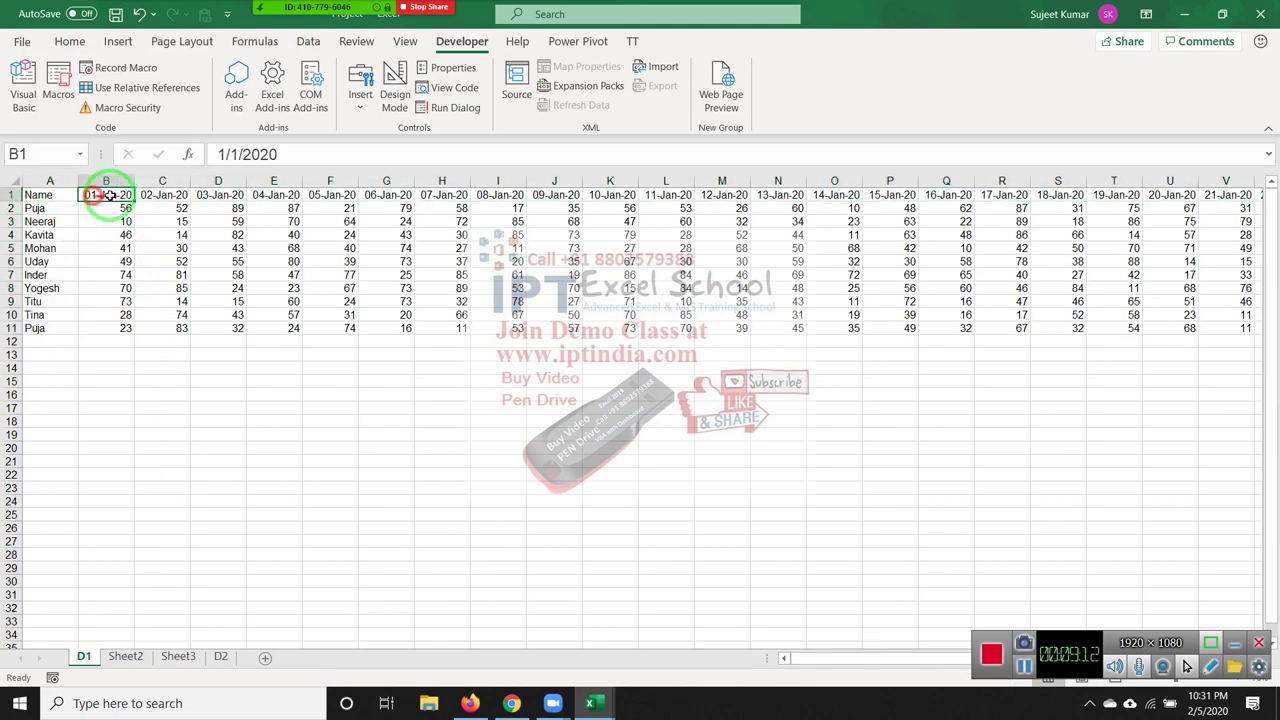
left_click(165, 194)
left_click(274, 194)
key("alt+F11")
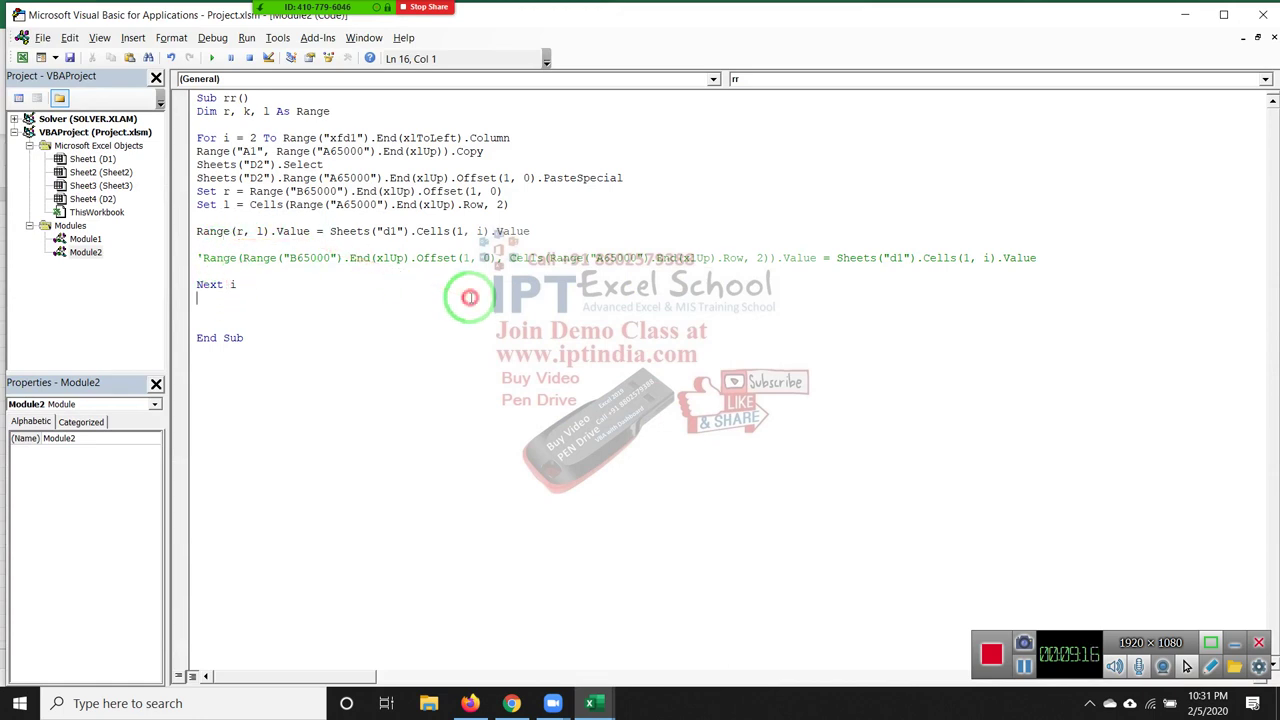
double_click(478, 231)
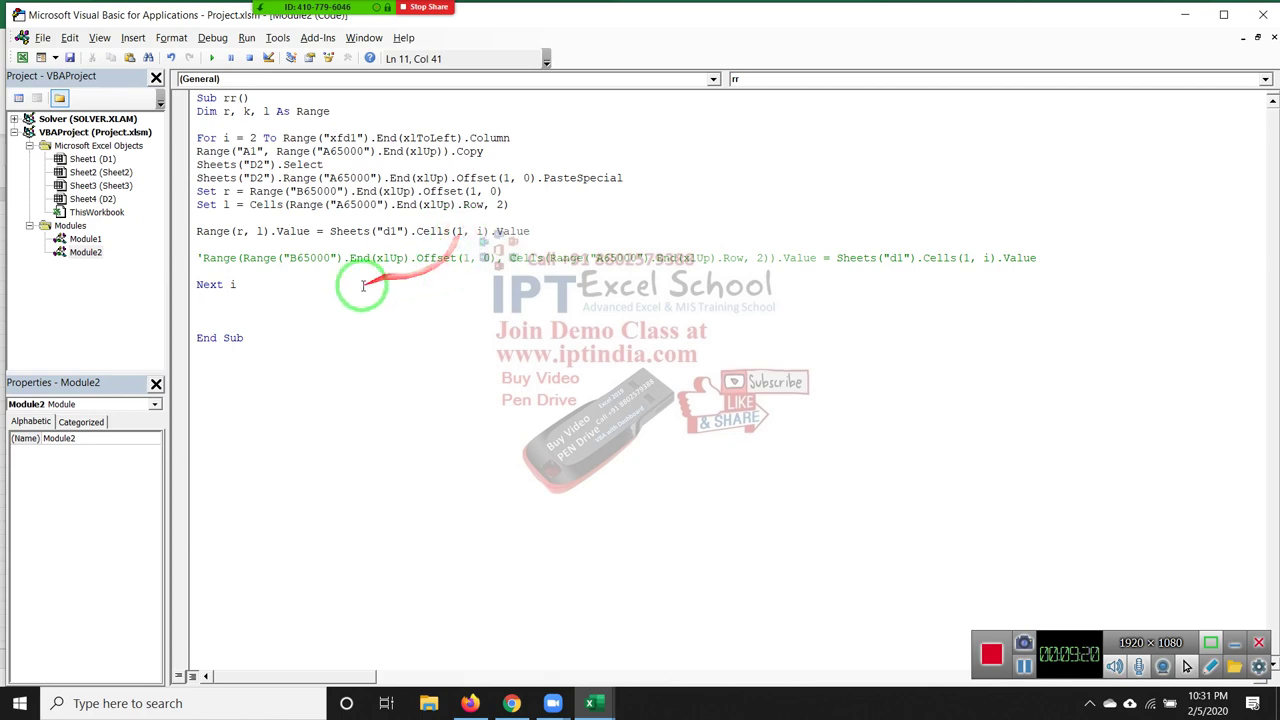
key("alt+F11")
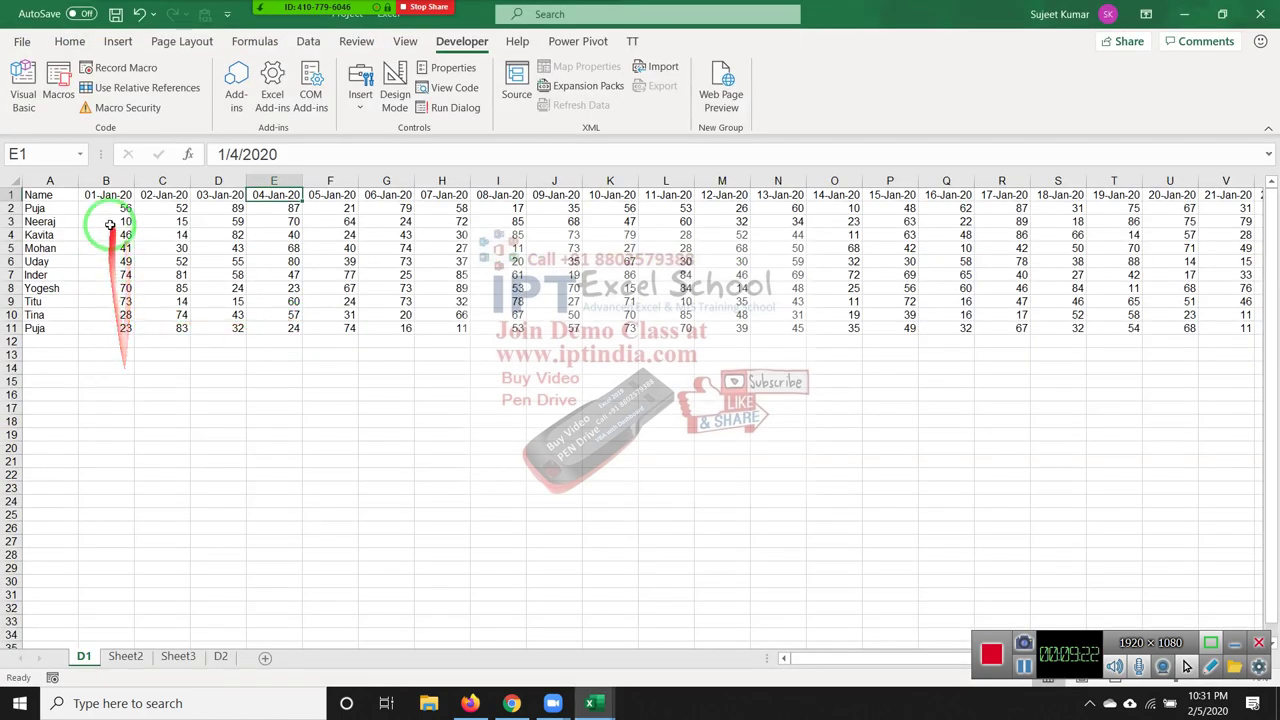
Copy 01-Jan-20 from D1's B1 into D2's B2:B11 Date cells
left_click(107, 195)
key("ctrl+c")
left_click(230, 656)
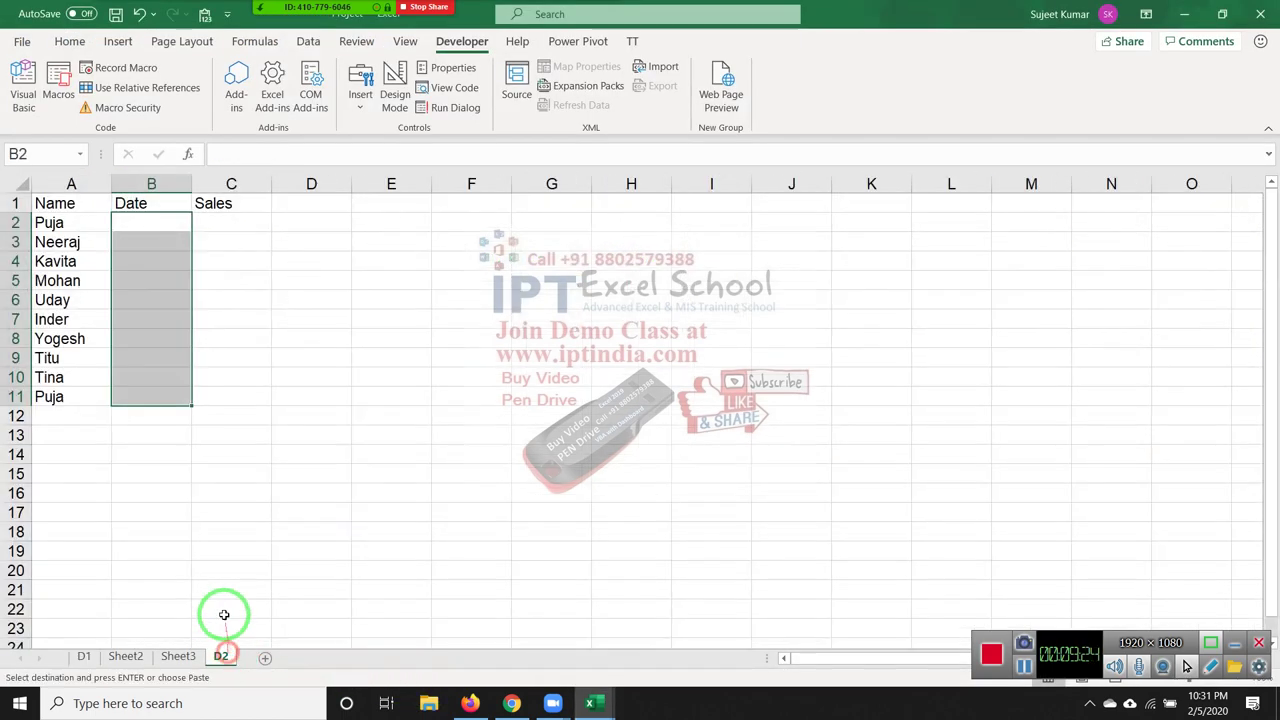
key("ctrl+v")
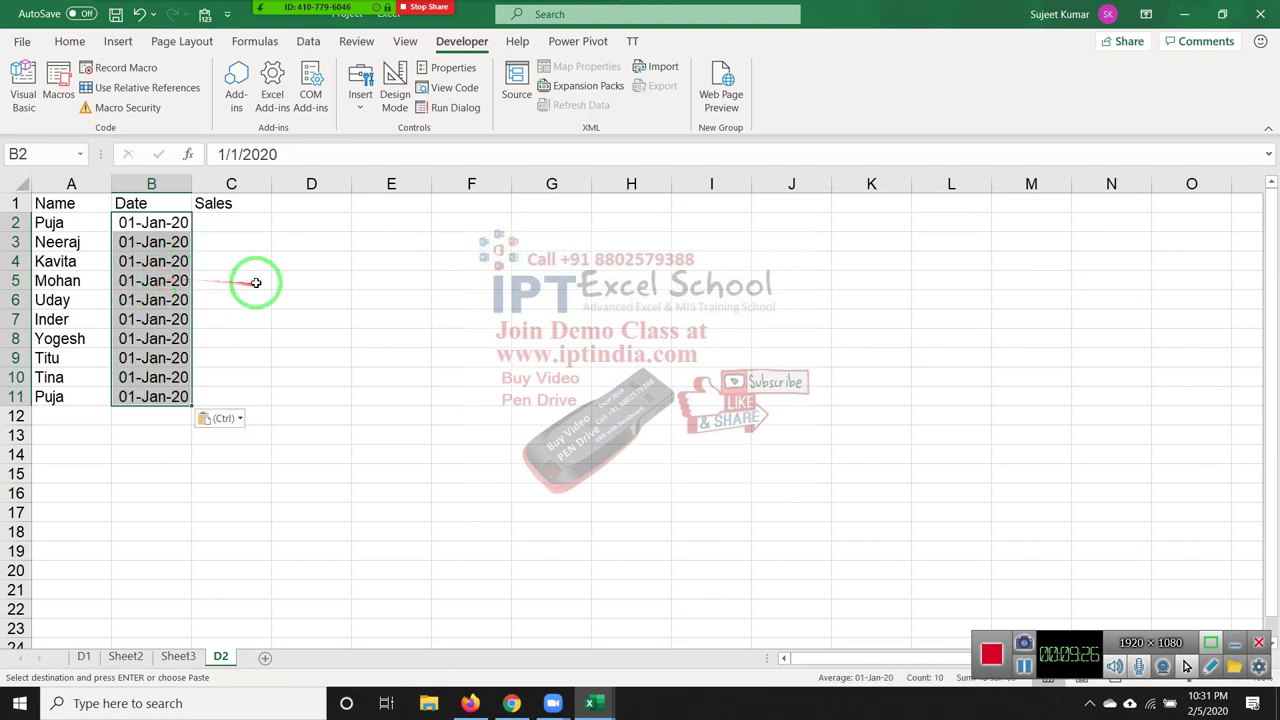
left_click(237, 223)
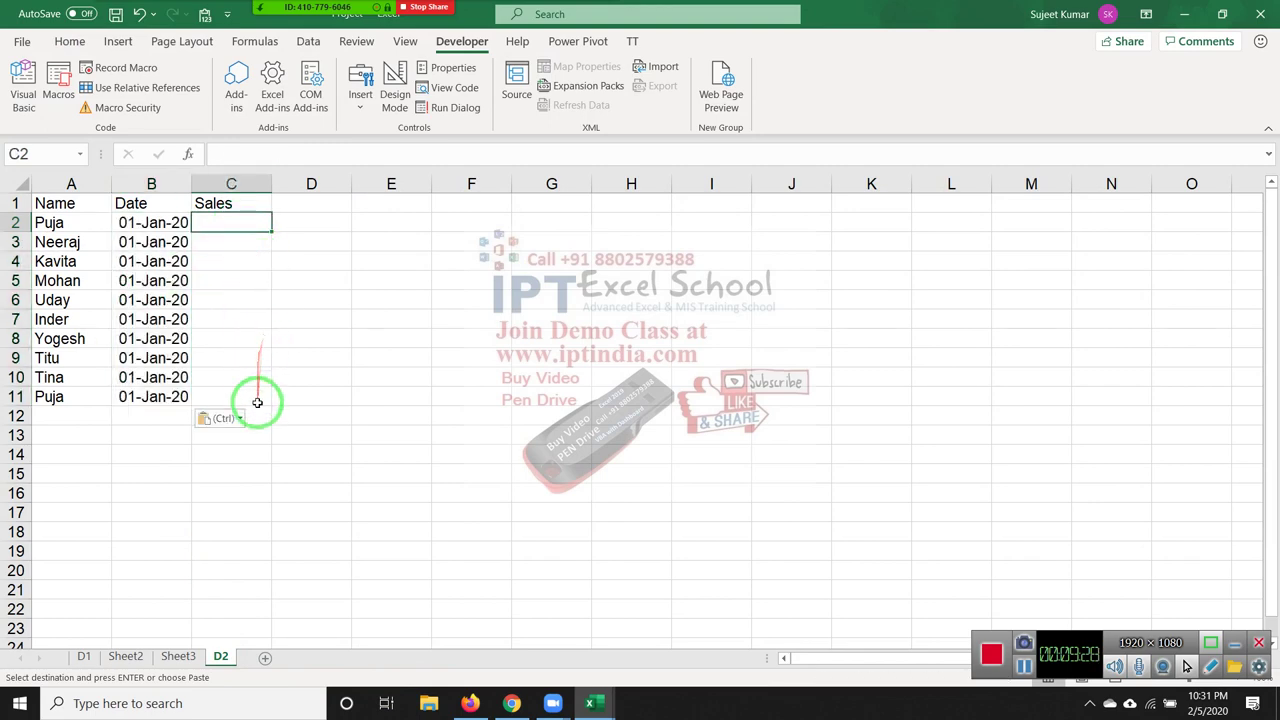
left_click(85, 657)
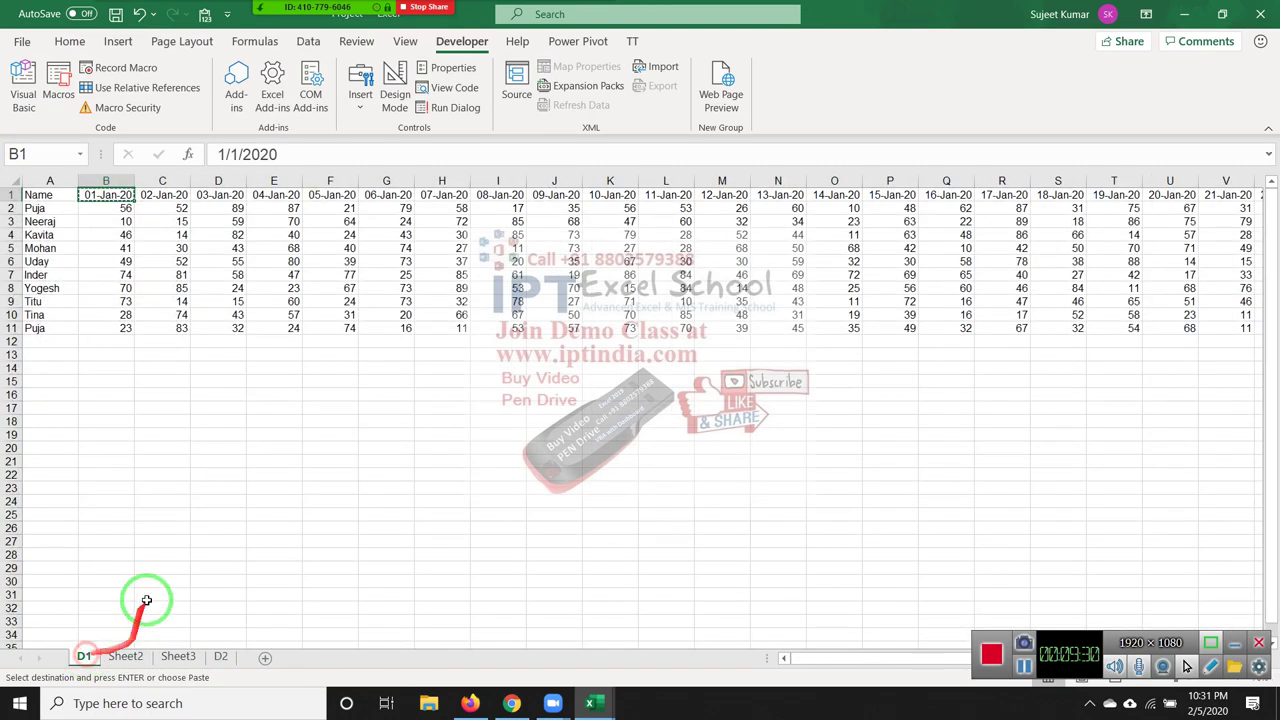
key("alt+F11")
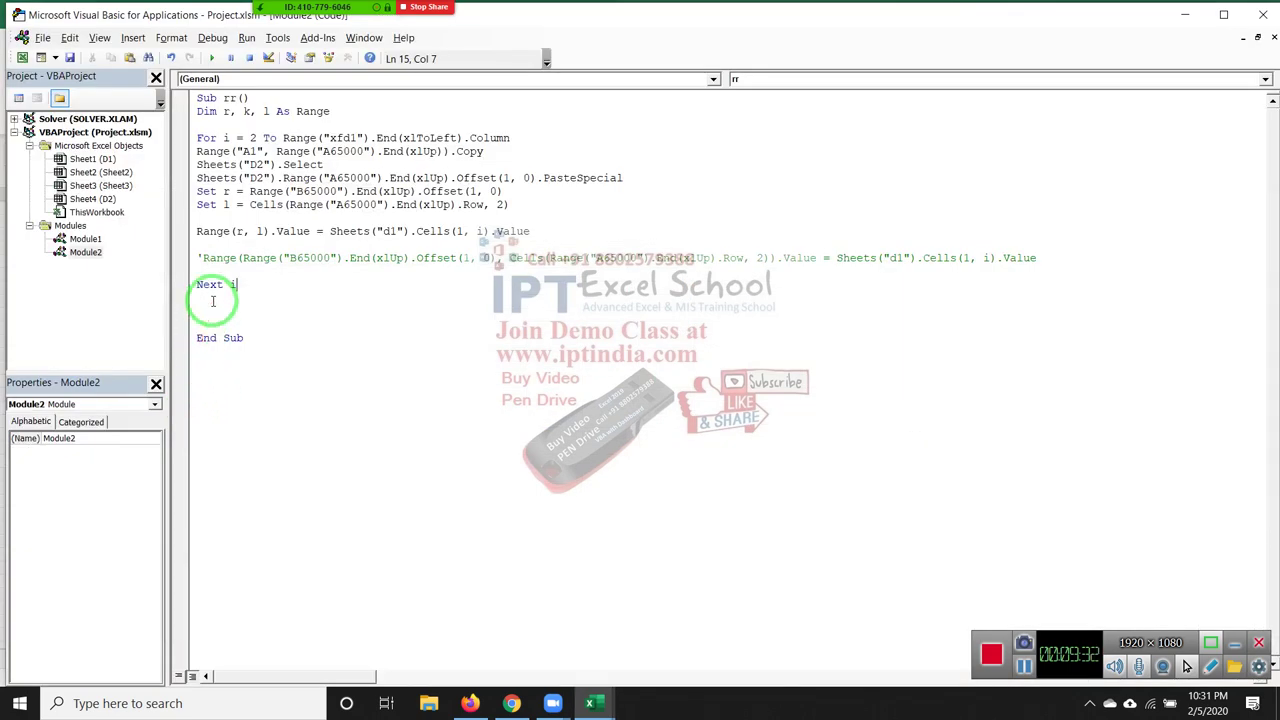
Insert Range(Cells(2, i), Cells(65000, i).End(xlUp)).Copy above Next i
key("Home")
key("Return")
key("Up")
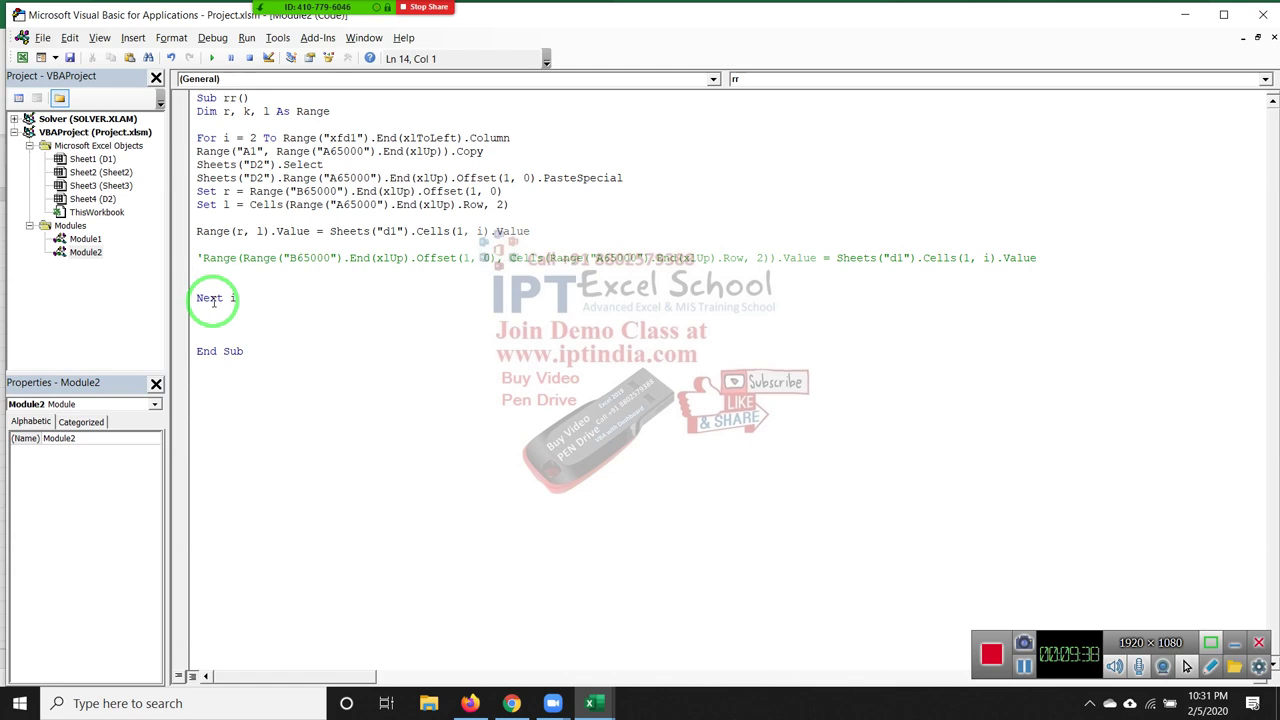
type("range(cells")
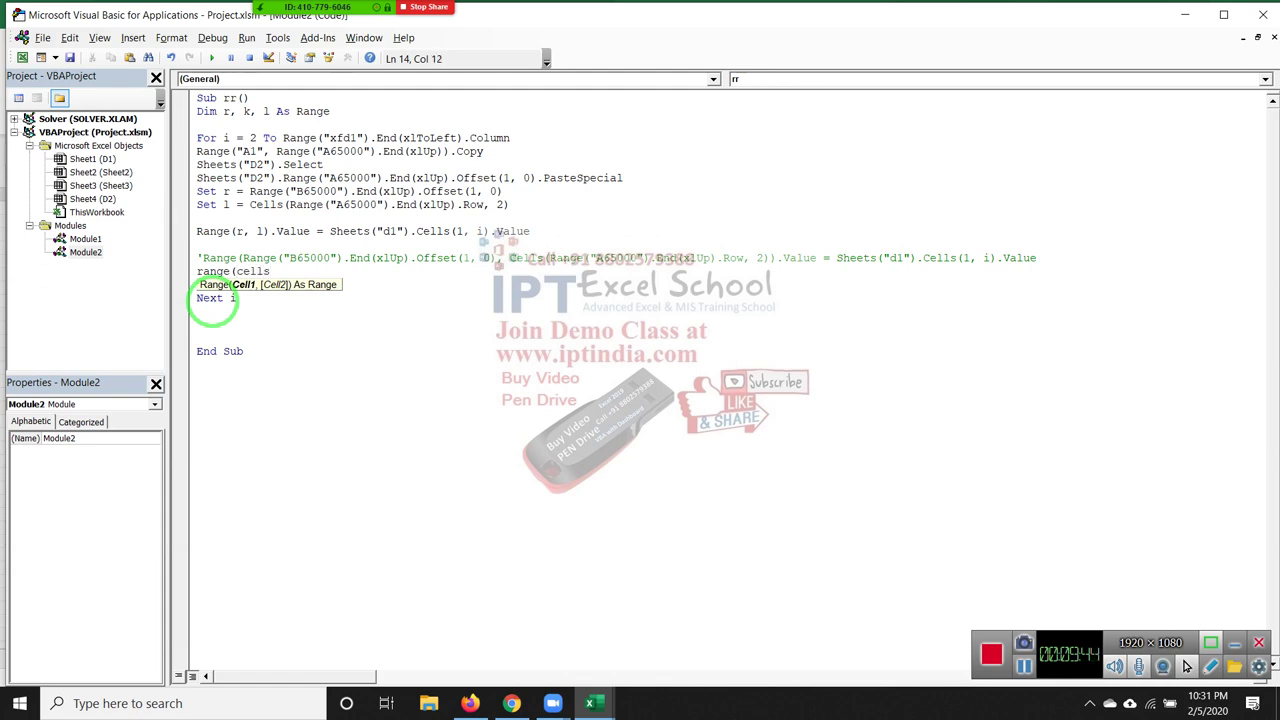
type("(2")
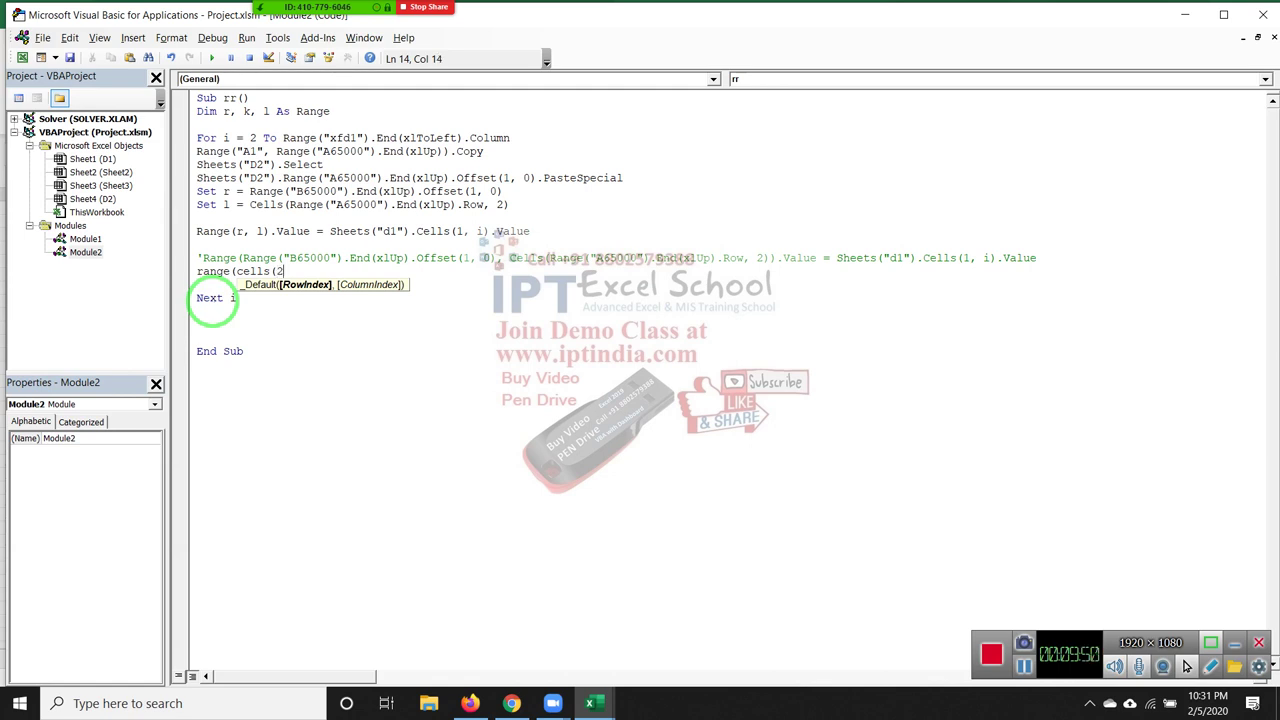
type(",")
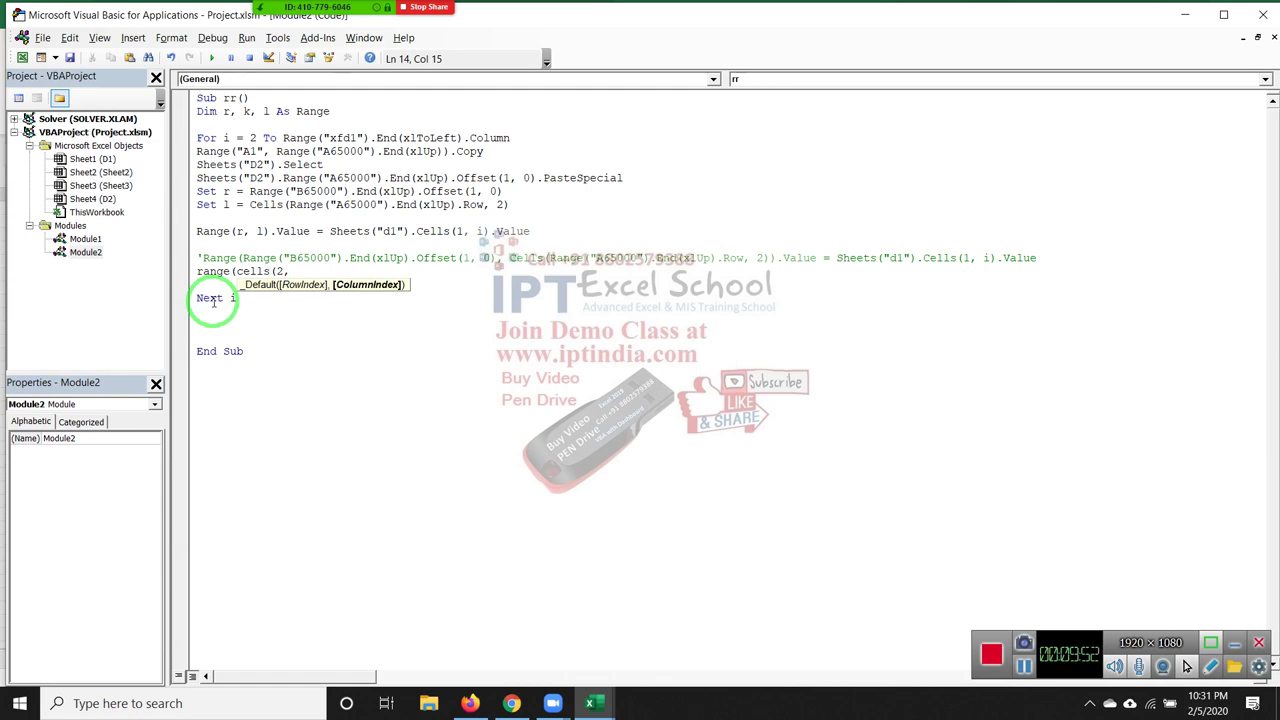
type("i)")
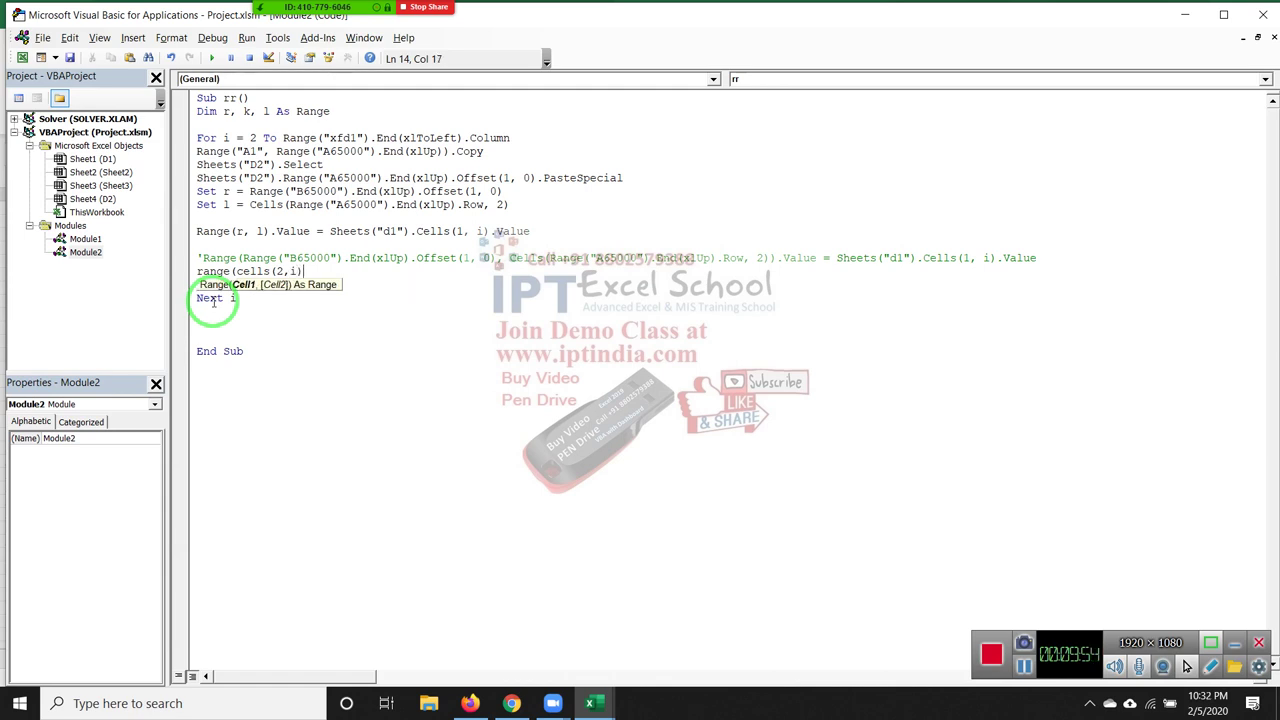
type(",cell")
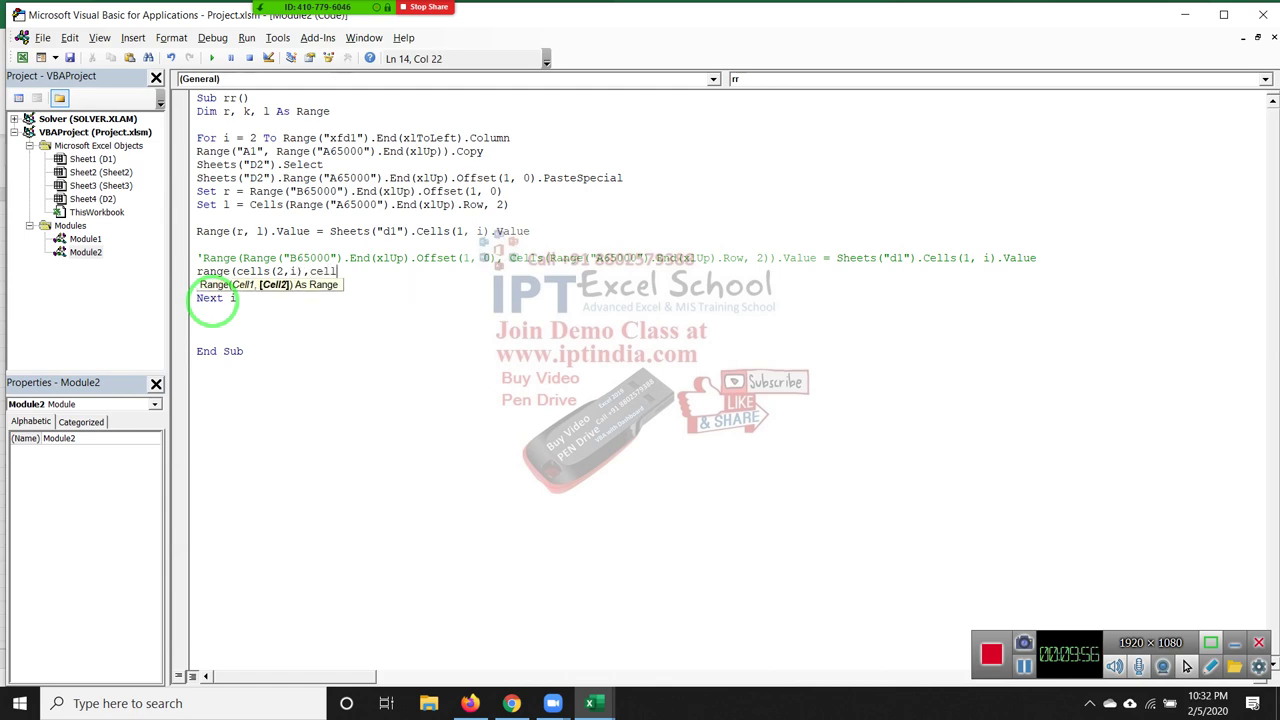
type("s(")
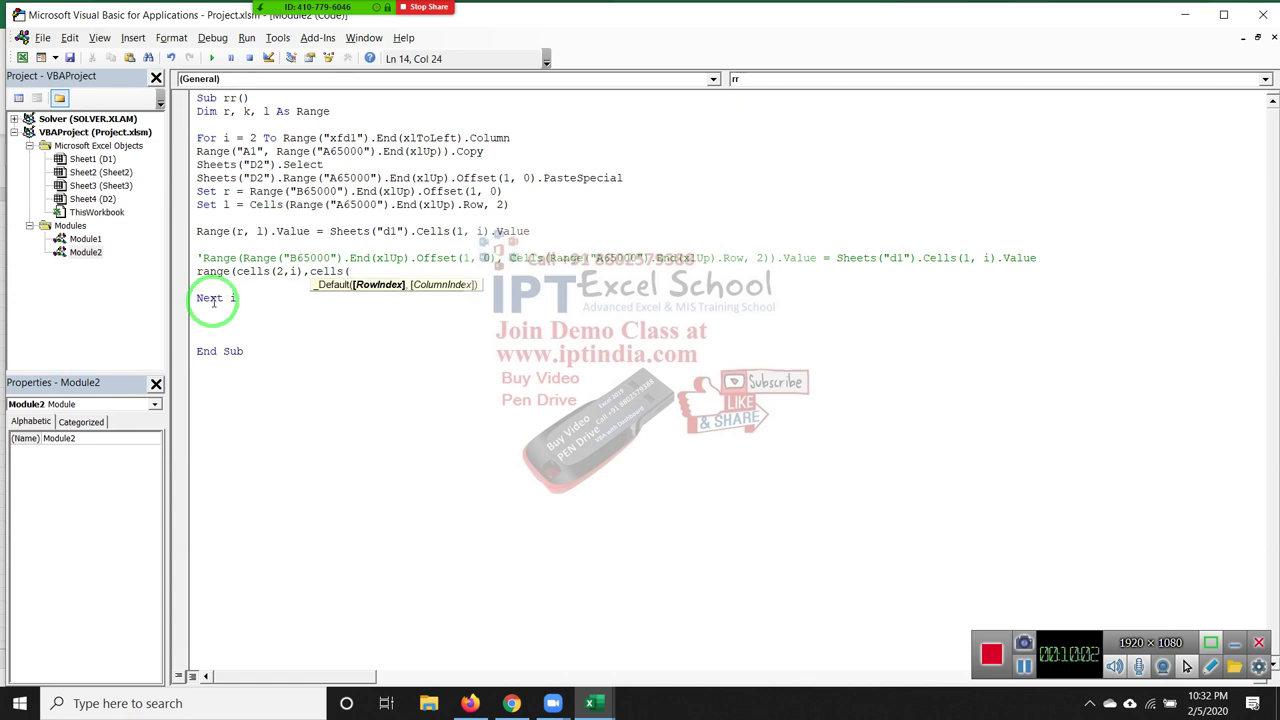
type("(")
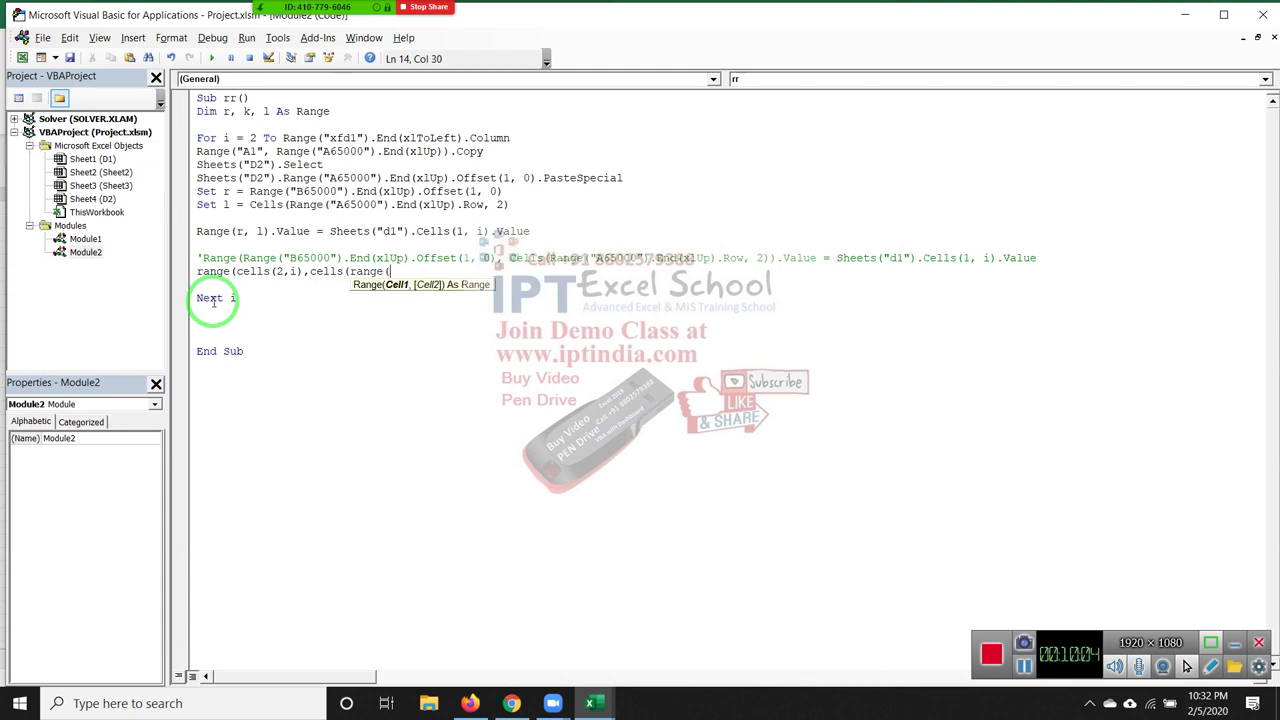
key("BackSpace")
key("BackSpace")
key("BackSpace")
type("65000")
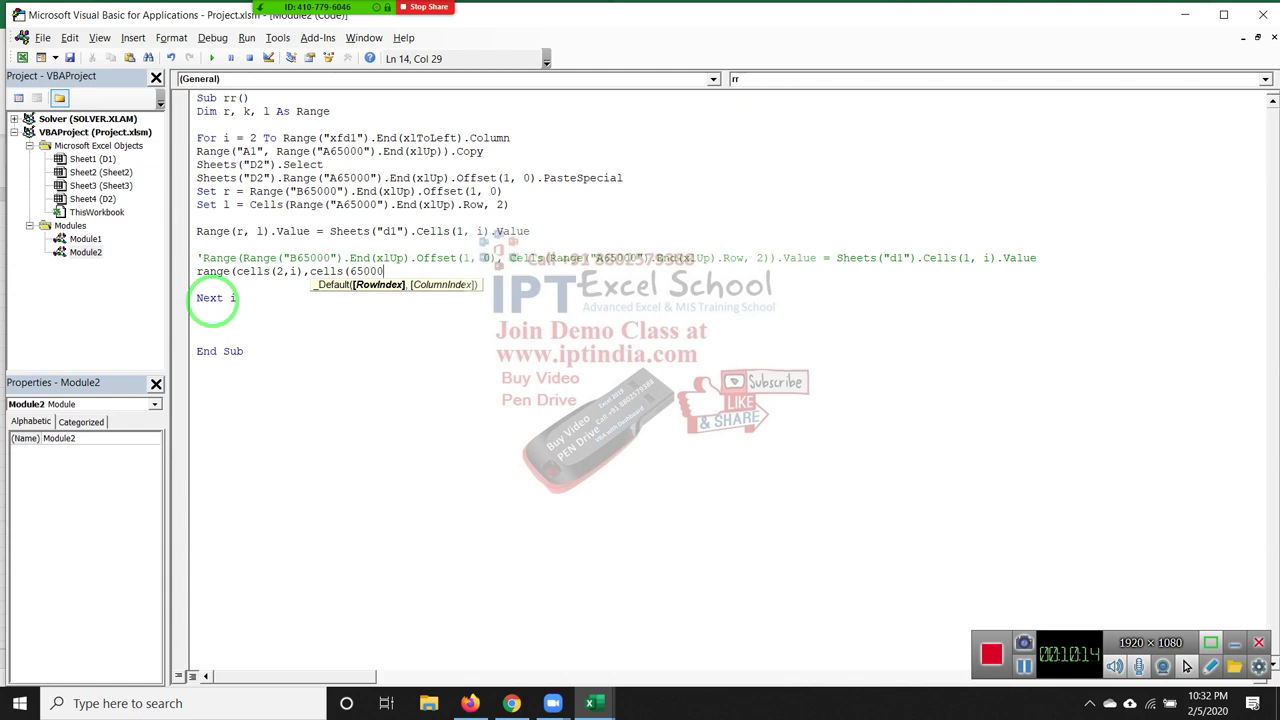
type(",i")
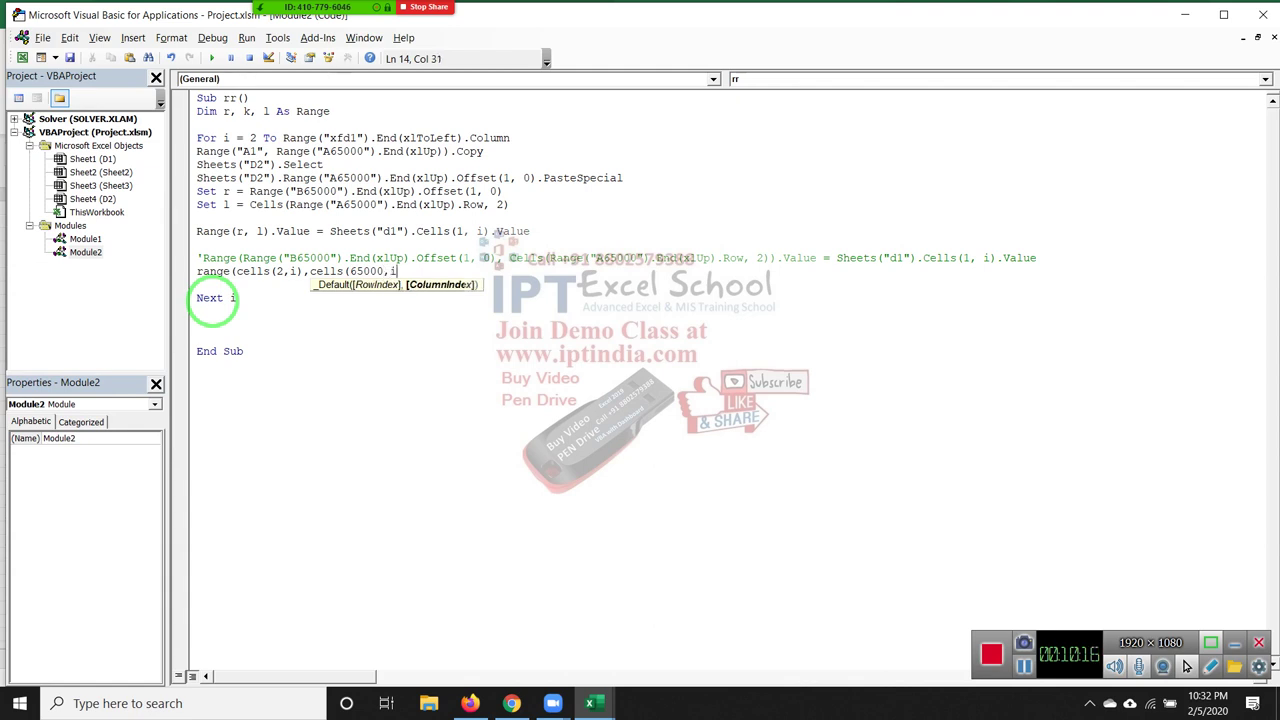
type(").")
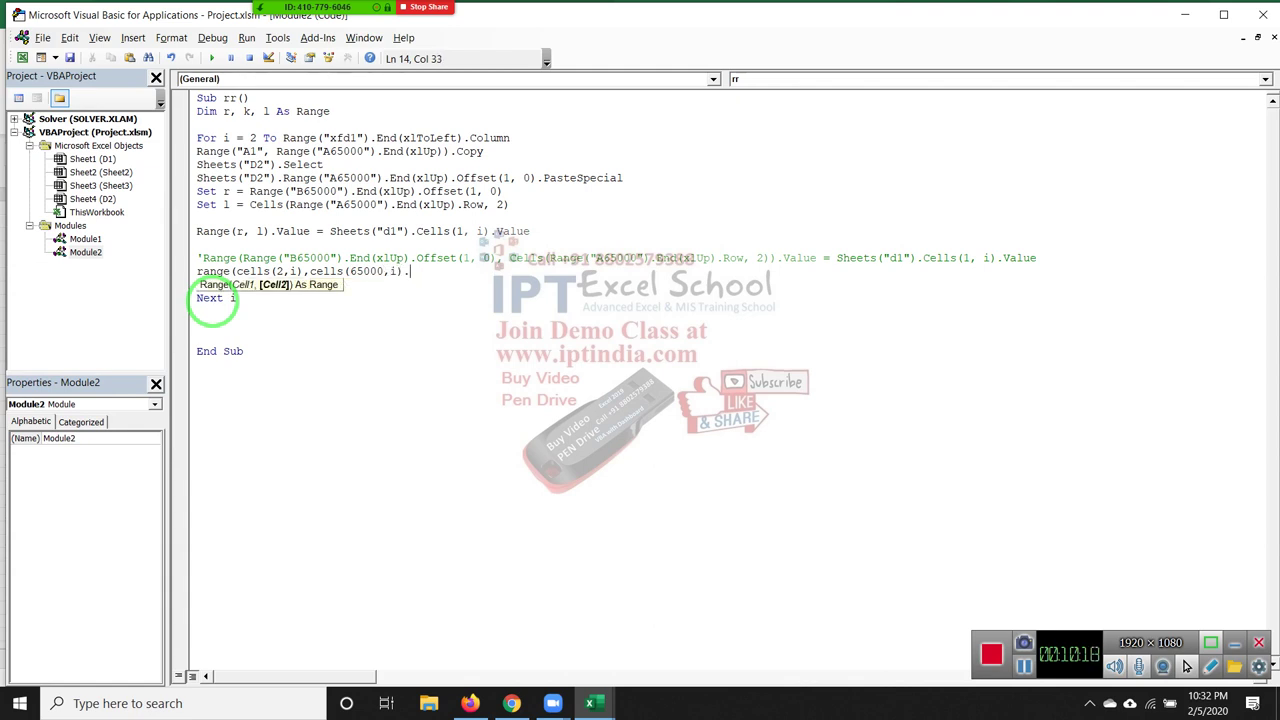
type("end(xlup")
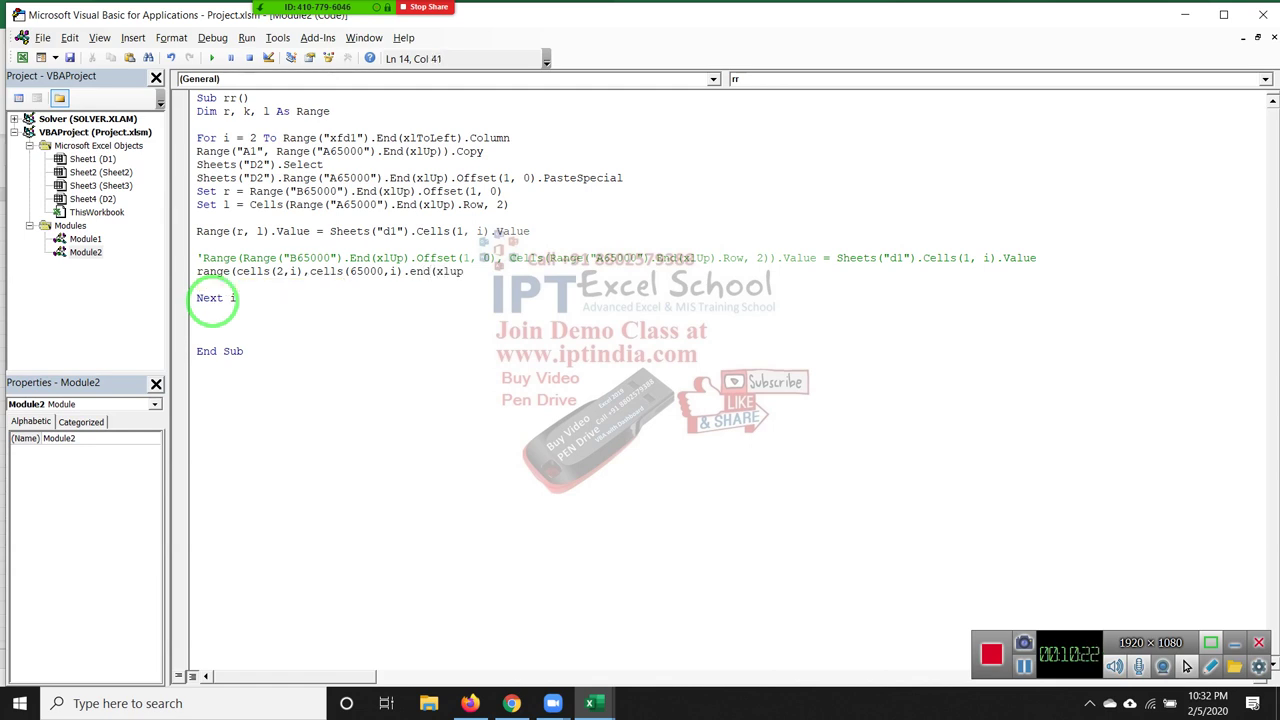
type(")")
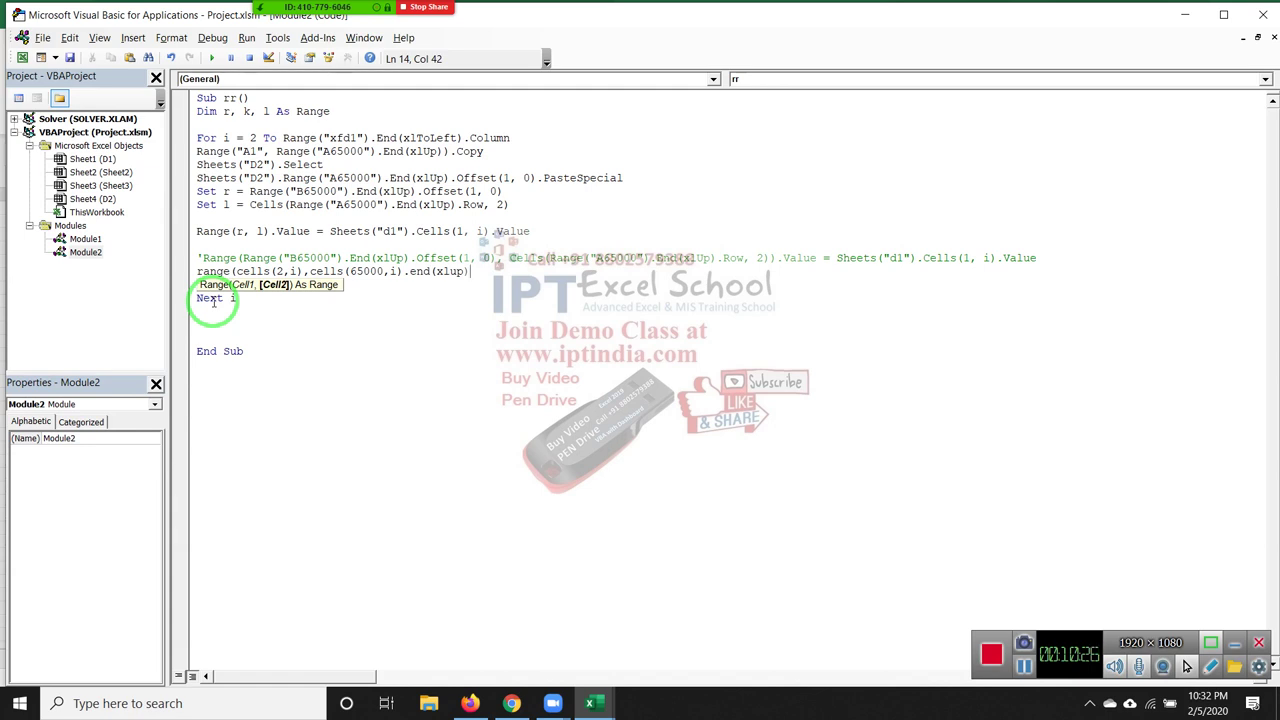
type(")")
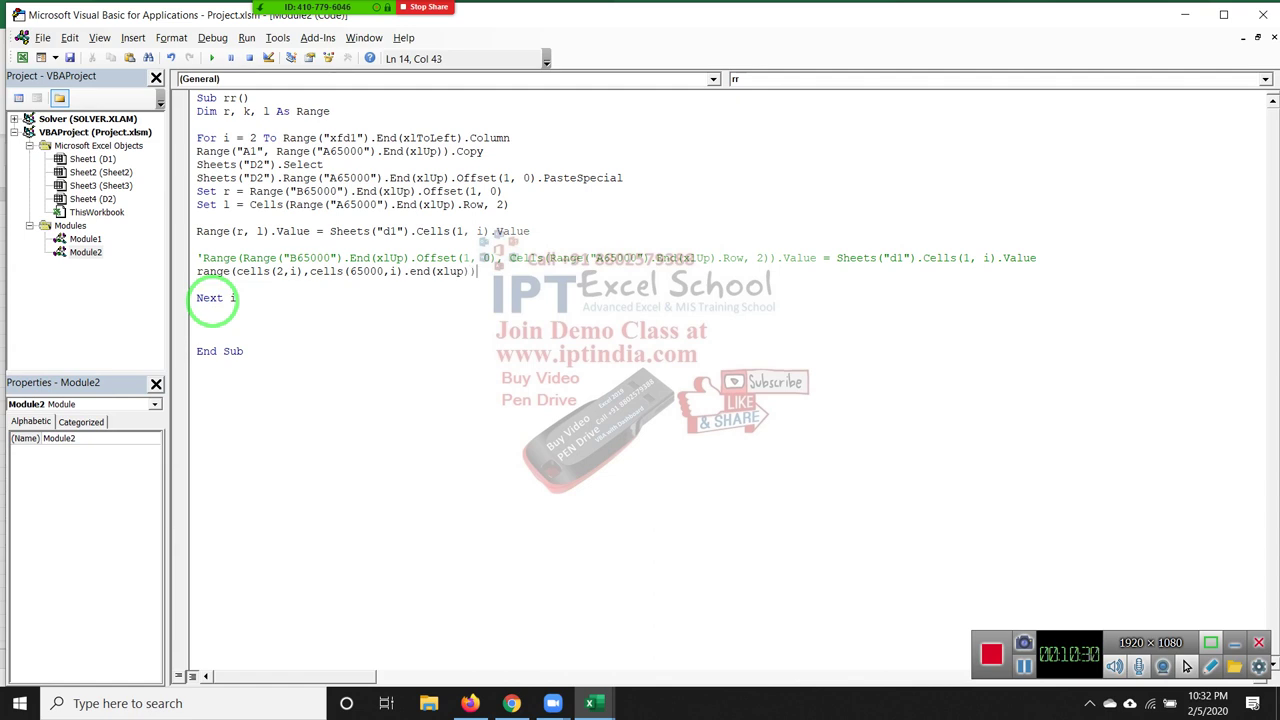
type(".copy")
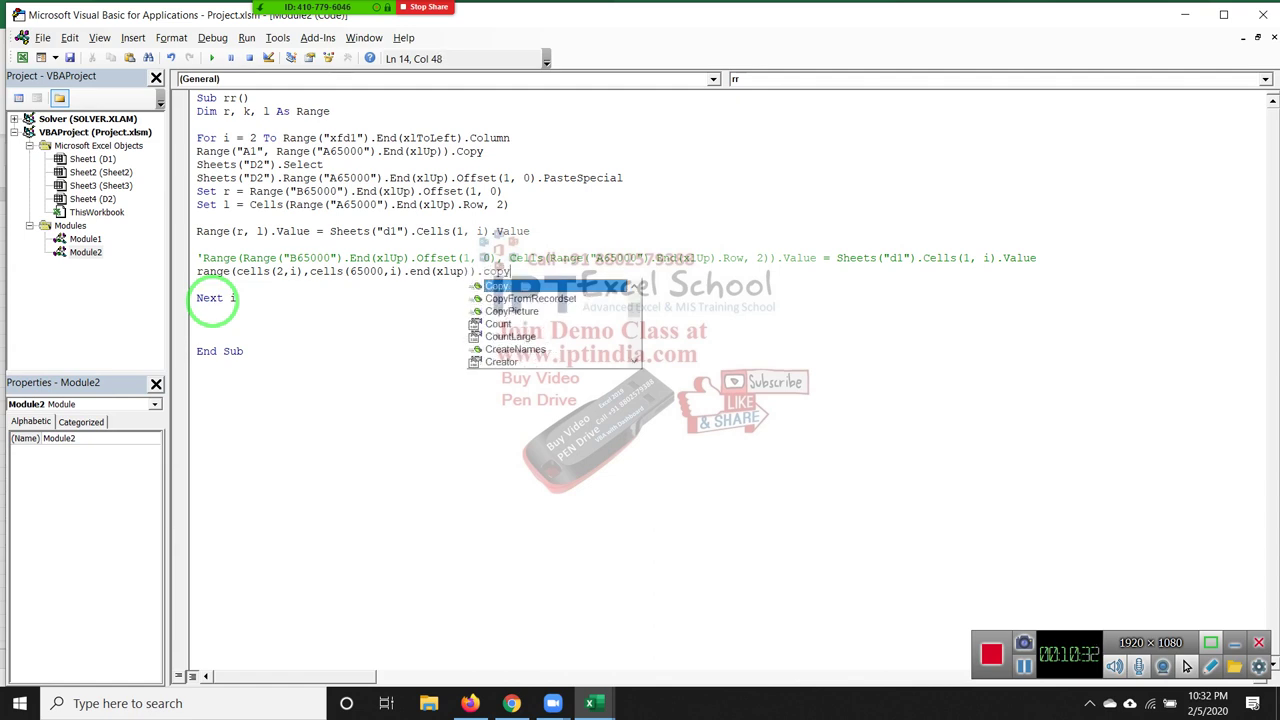
key("Escape")
key("Down")
key("Return")
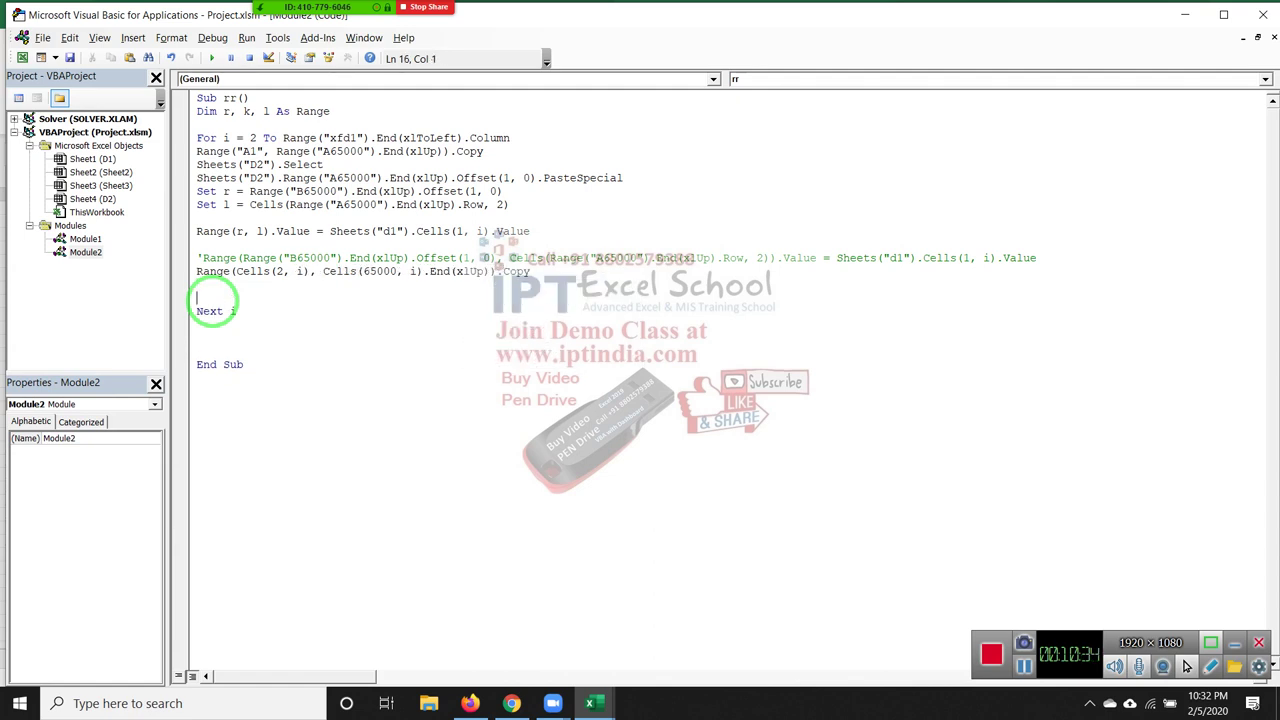
Add a PasteSpecial line targeting .End(xlUp).Offset(1,0) below column C's last entry
key("alt+F11")
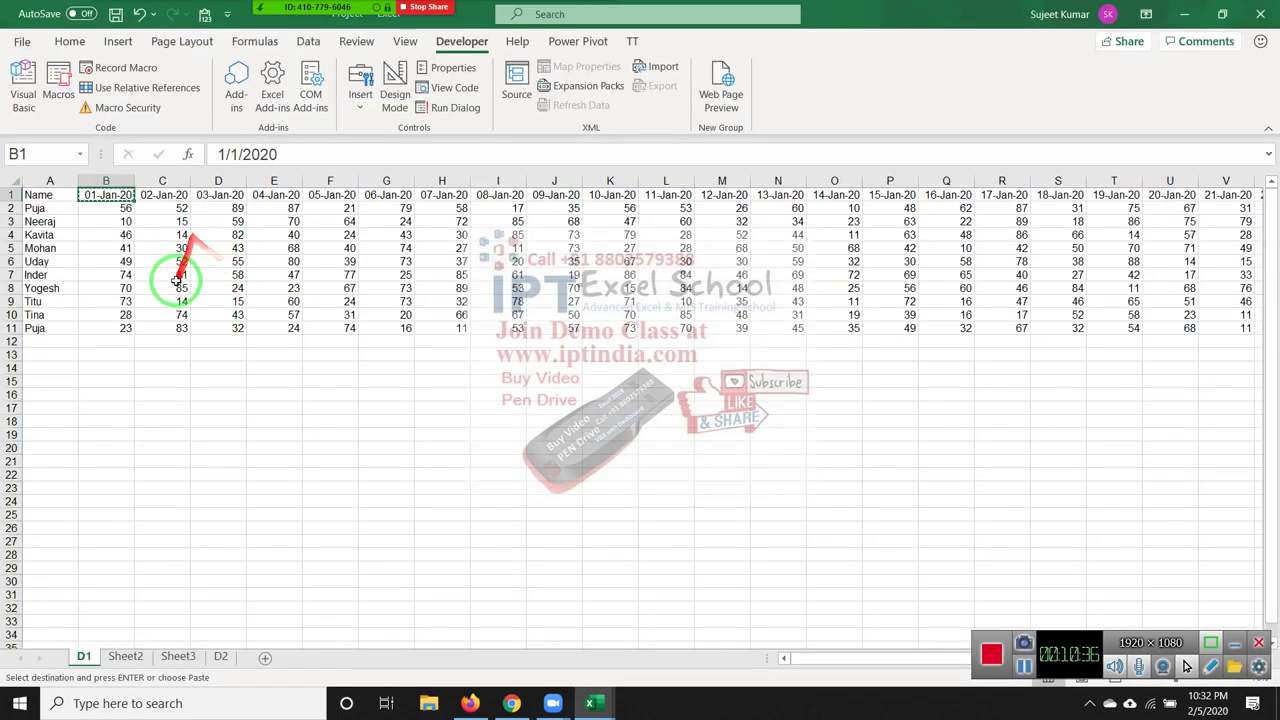
key("alt+F11")
left_click(206, 285)
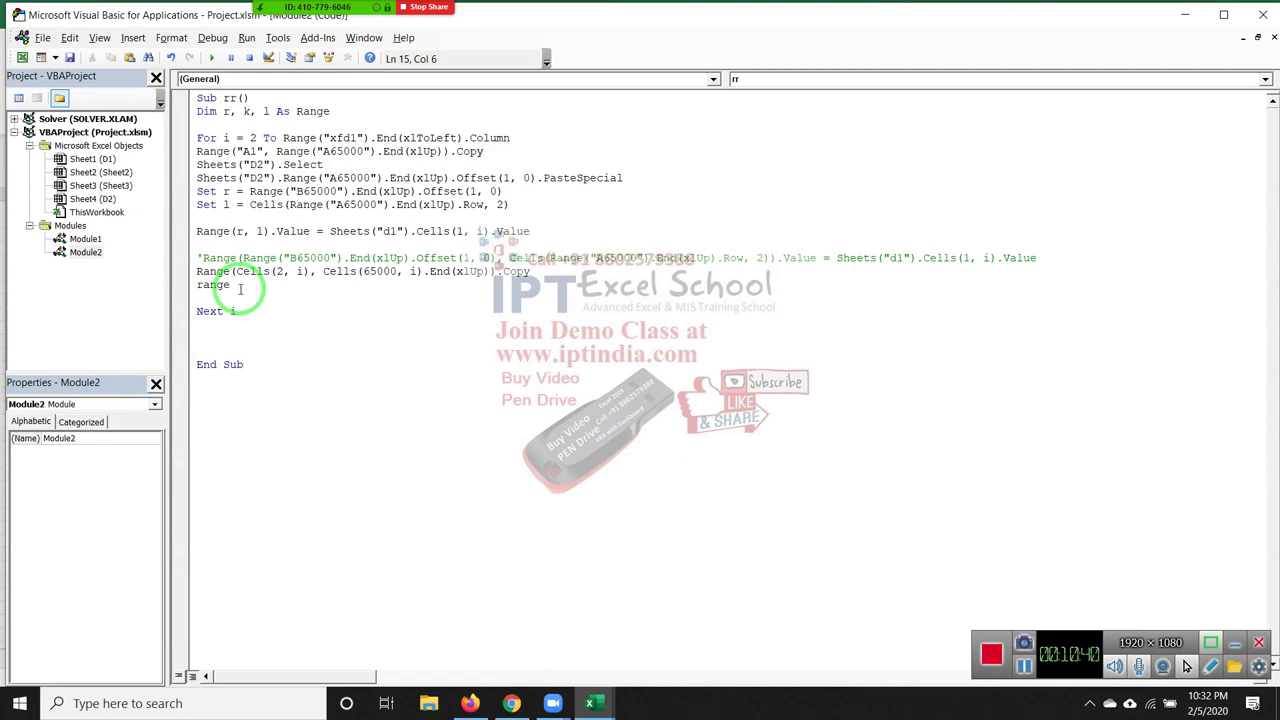
type("(\"A65")
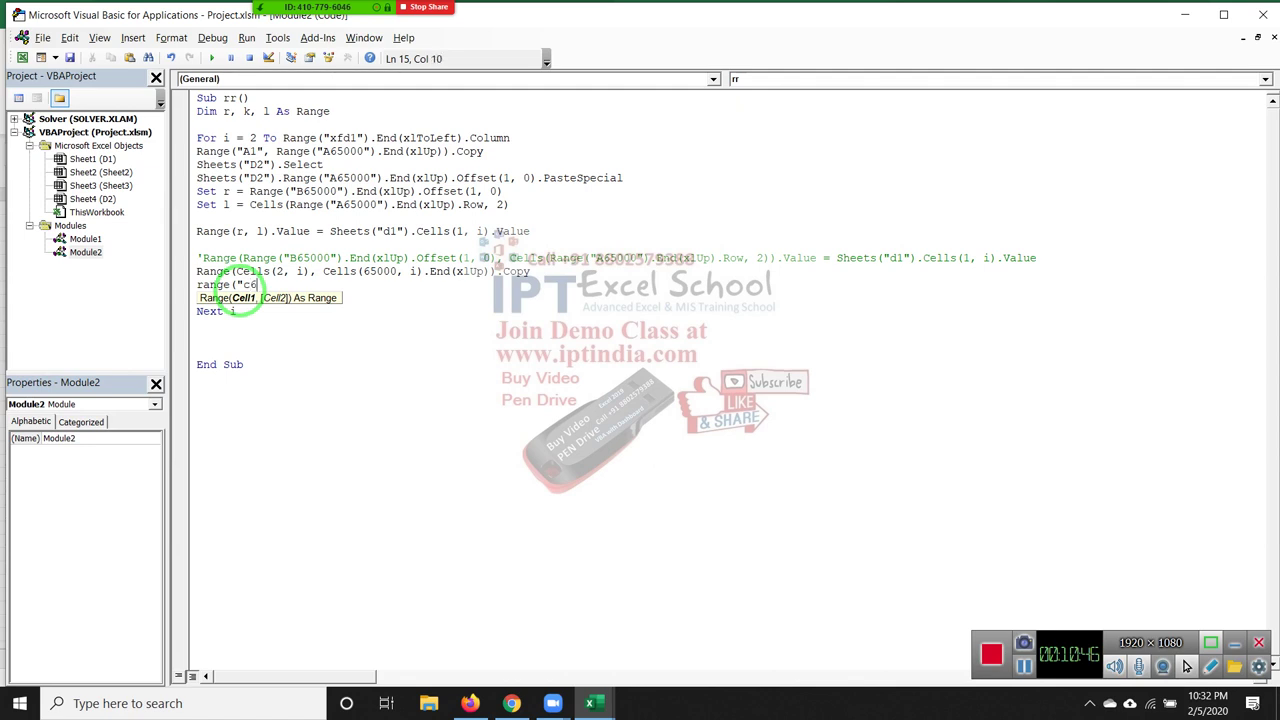
type(")")
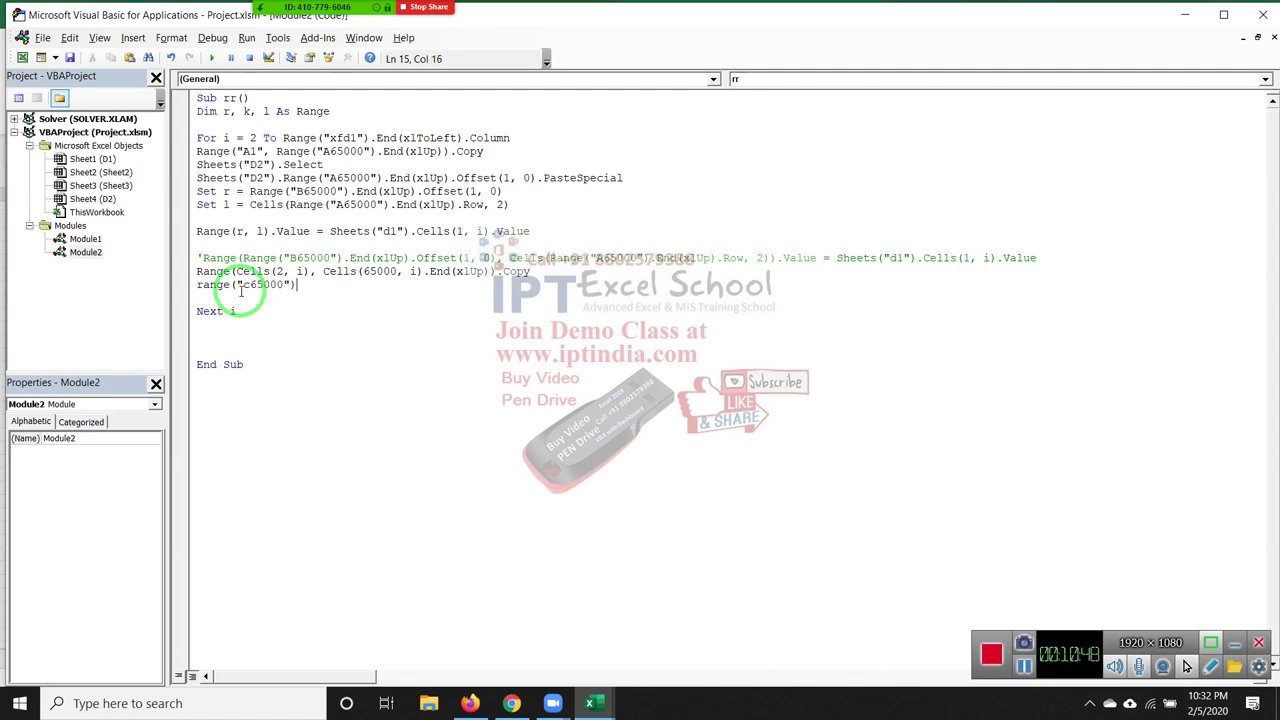
type(".En")
key("Tab")
type("(xlU")
key("Tab")
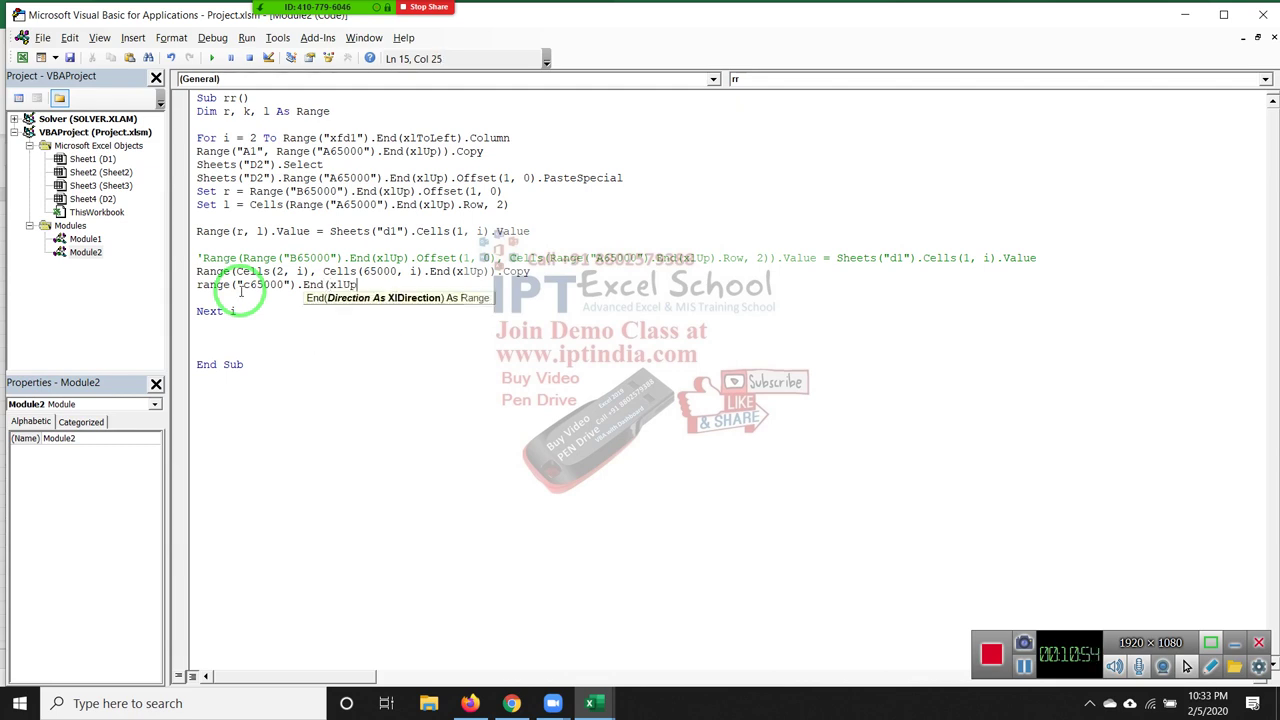
type(")")
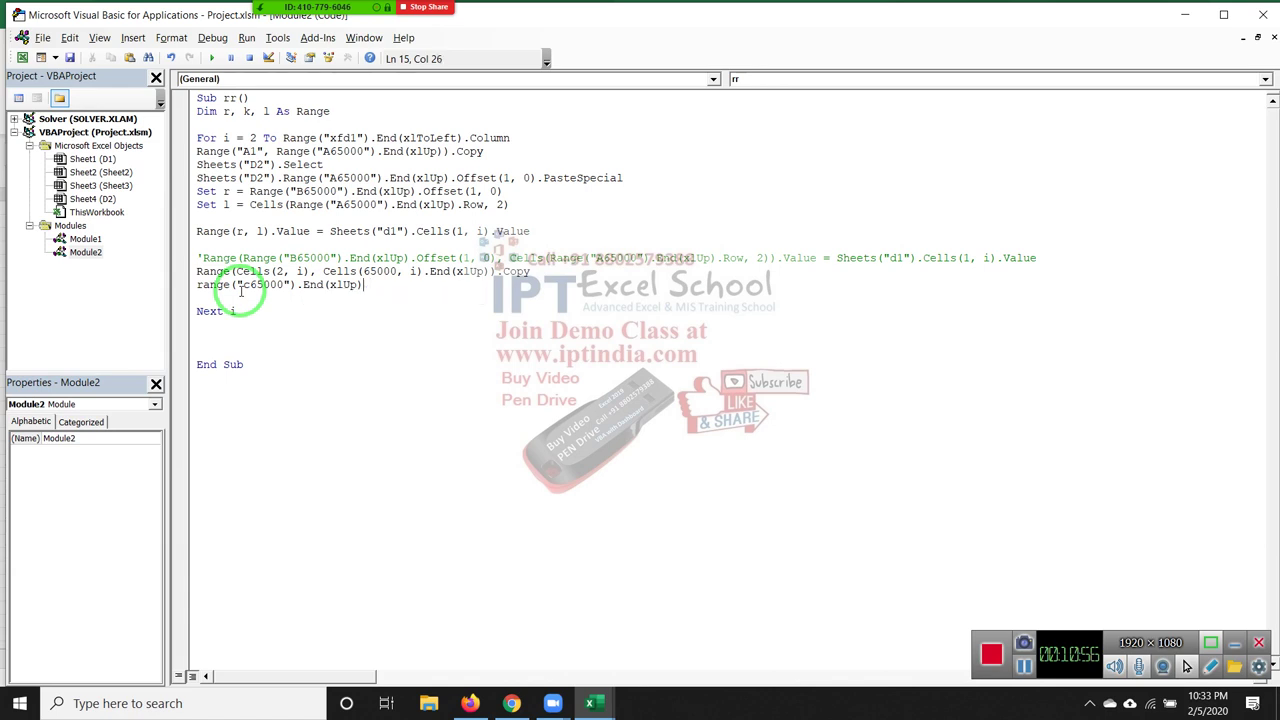
type(".Off")
key("Tab")
type("(1,0")
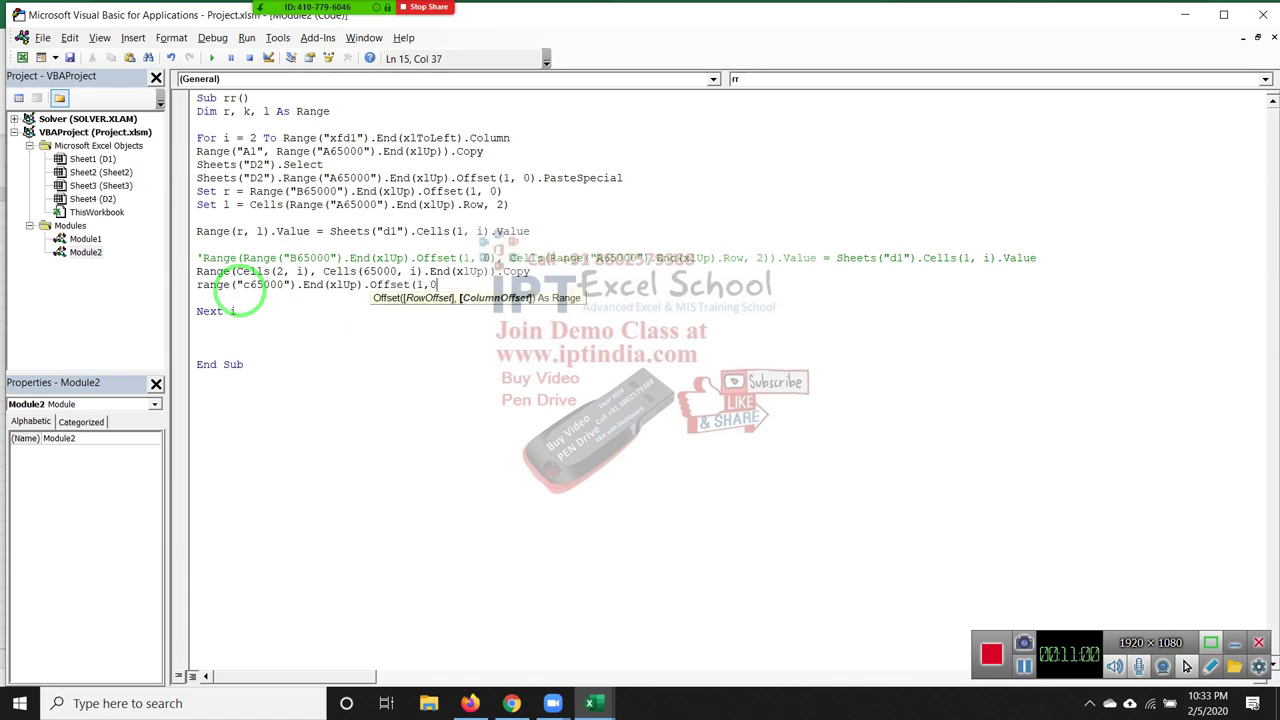
type(").p")
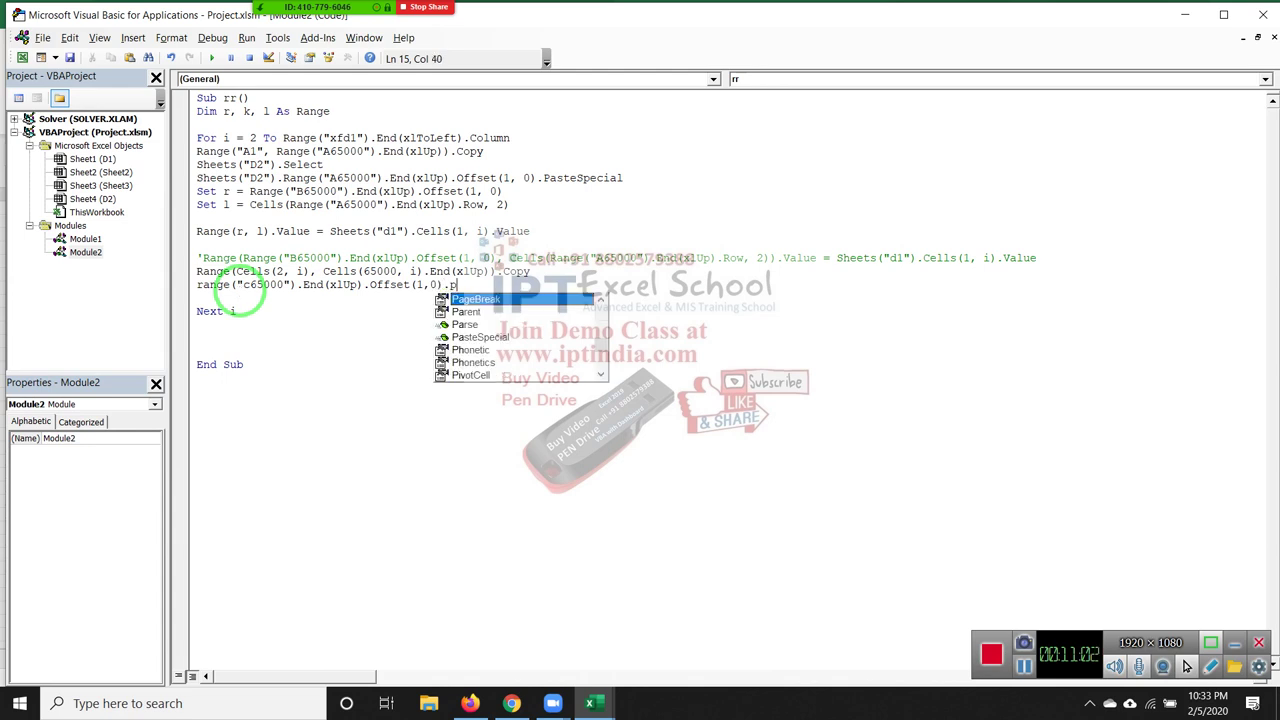
key("Down")
key("Down")
key("Down")
key("Tab")
key("Return")
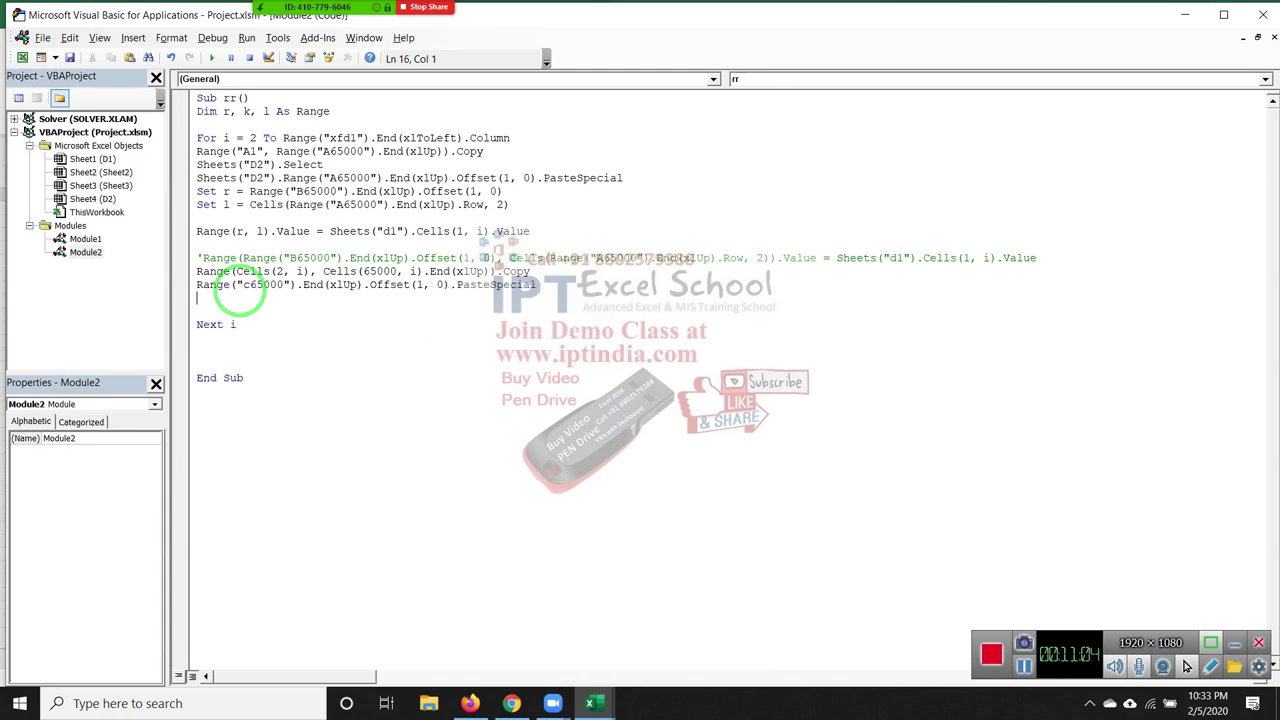
Qualify the copy line's Range and both Cells calls with Sheets("D1")
key("Return")
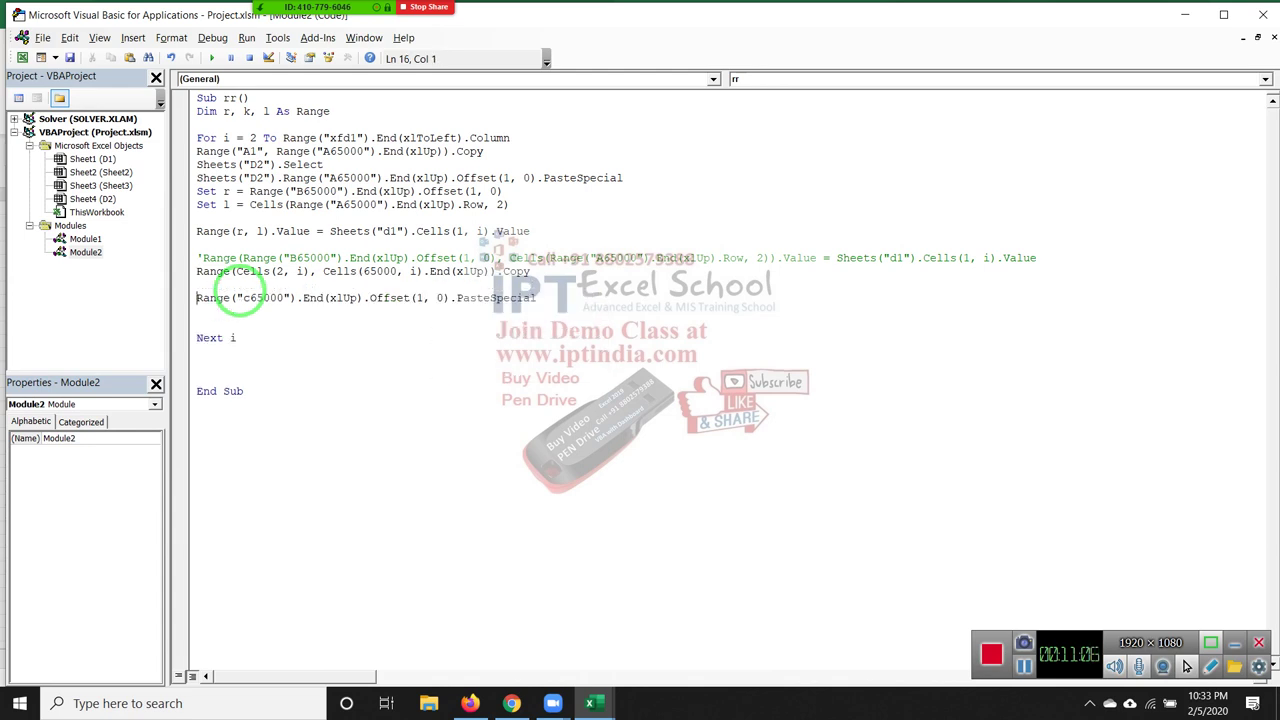
key("Return")
key("Return")
type("sheets(\"D1")
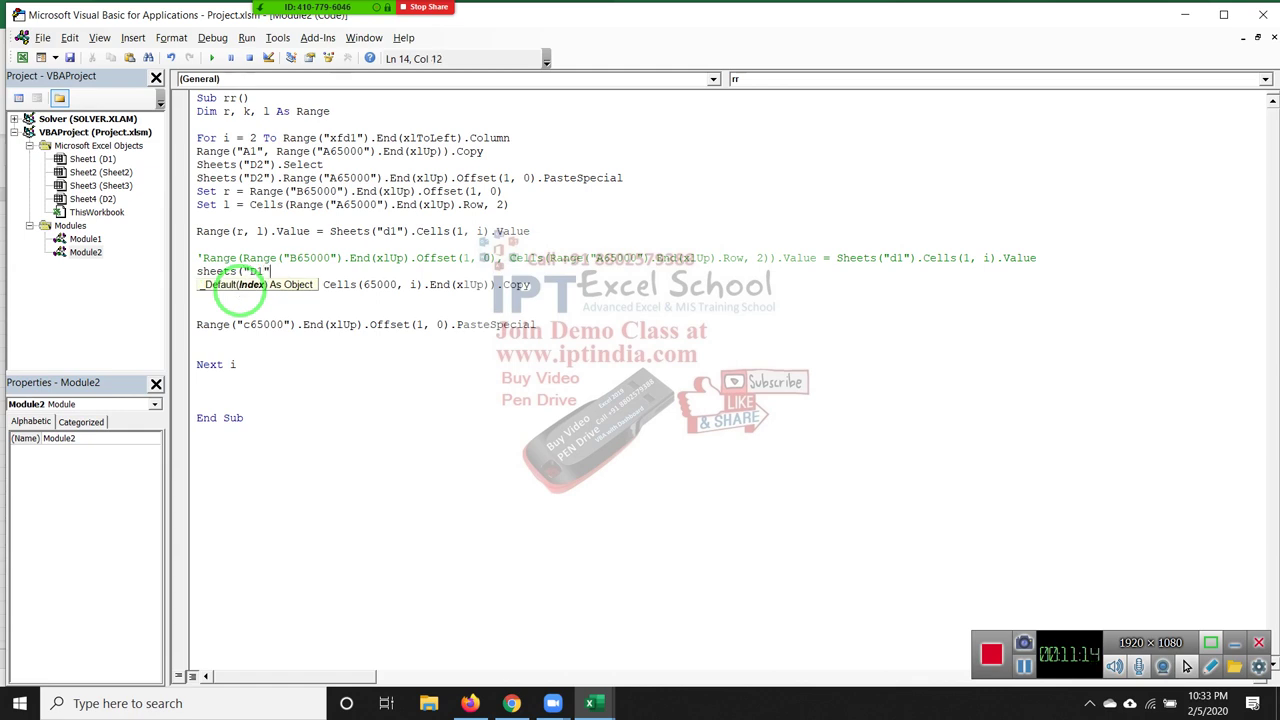
type(").select")
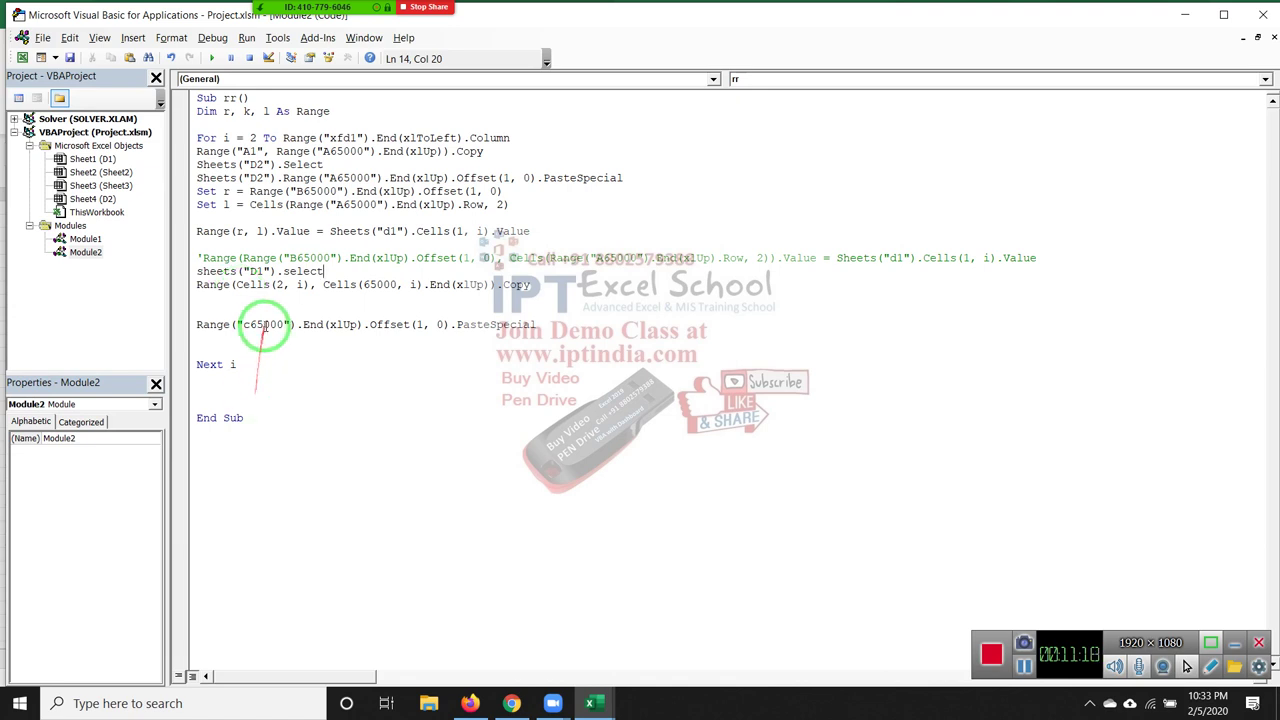
left_click(251, 310)
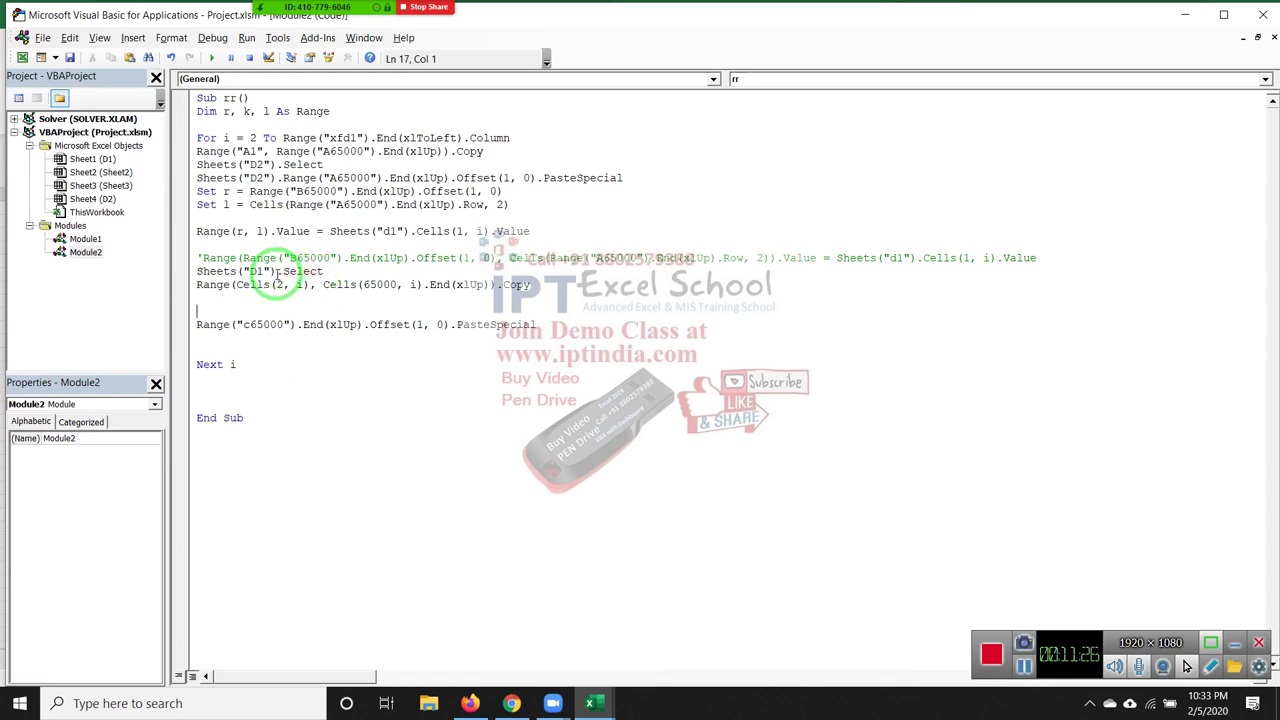
left_click_drag(276, 271, 194, 273)
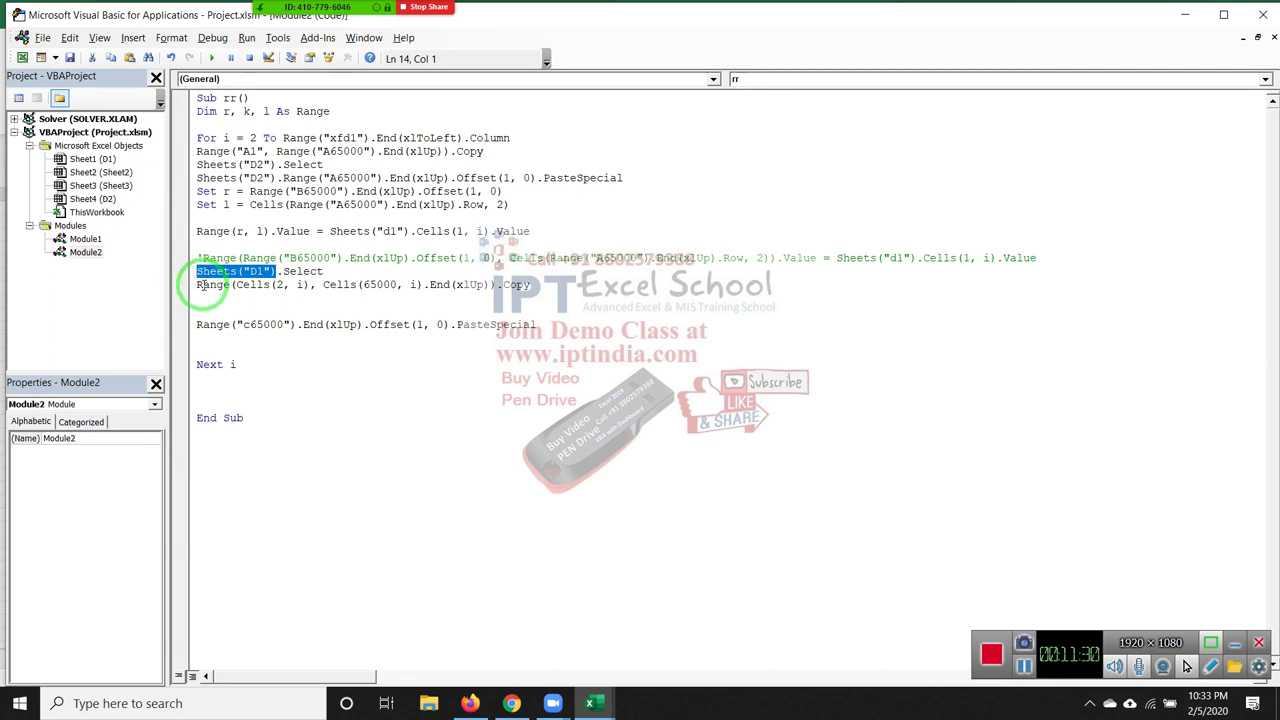
left_click(196, 284)
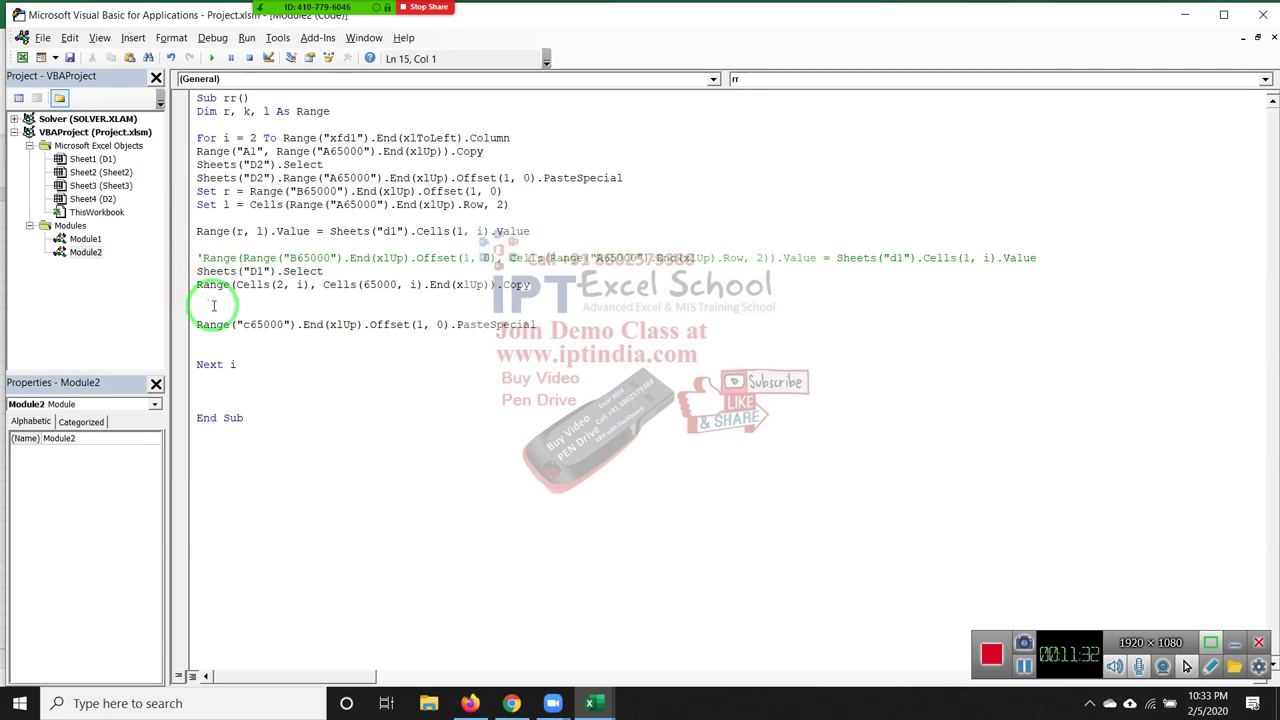
type("Sheets(\"D1\")")
type(".")
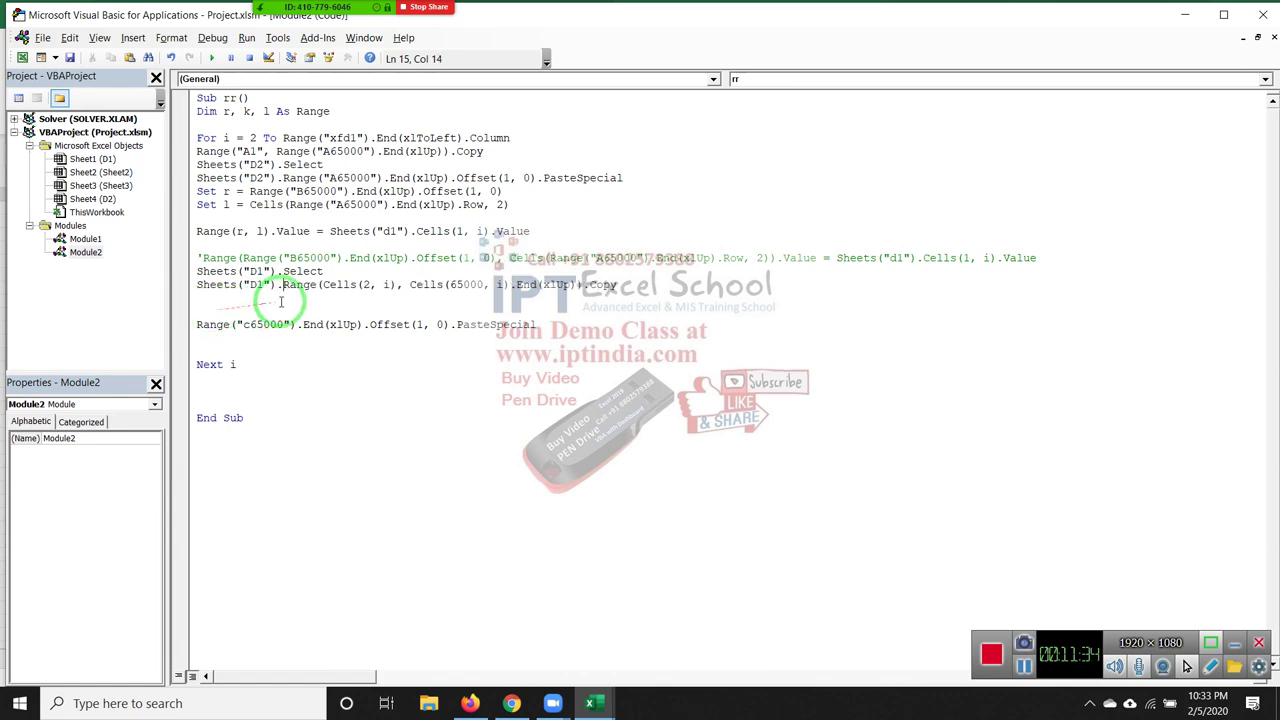
left_click(323, 287)
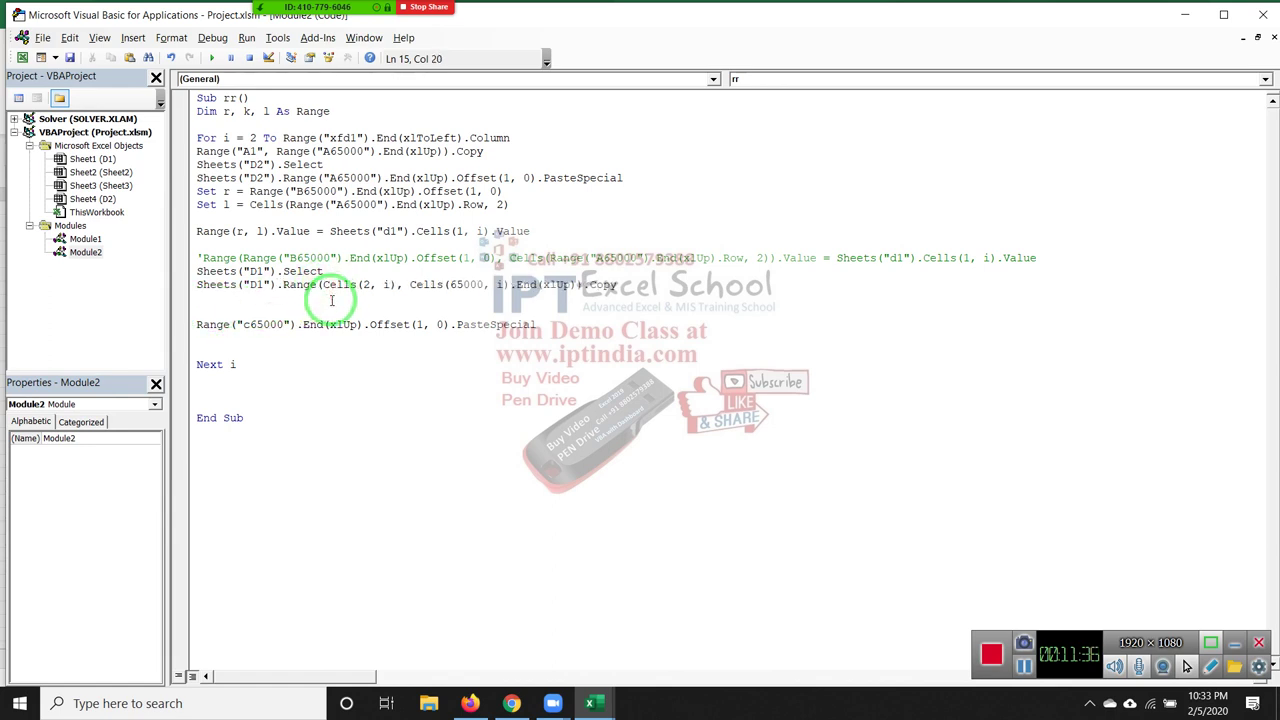
key("ctrl+v")
type(".")
left_click(496, 285)
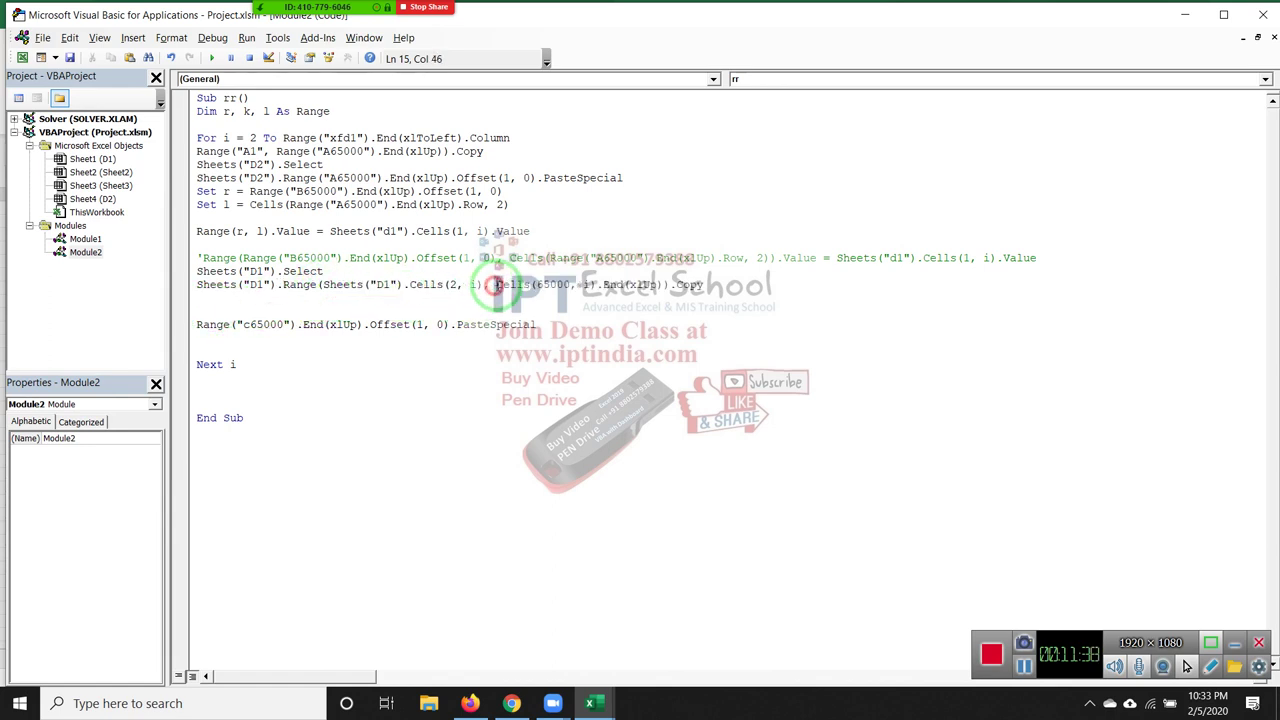
type("Sheets(\"D1\")")
type(".")
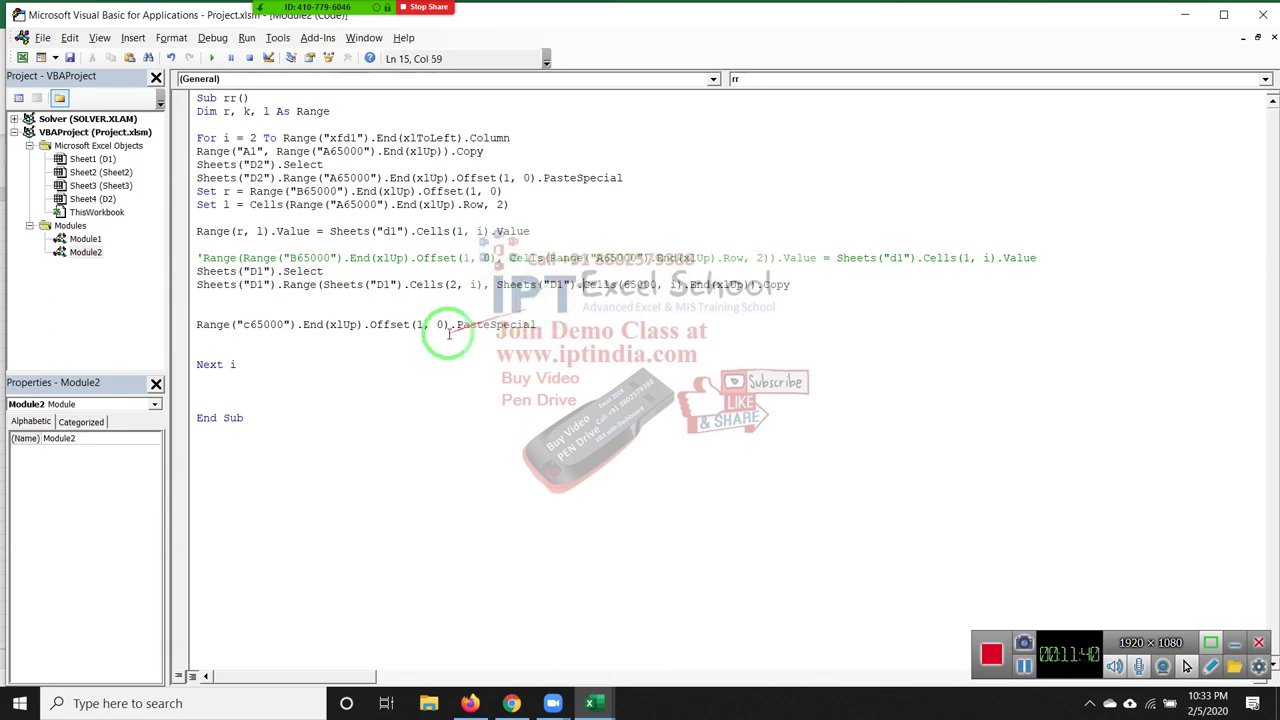
Delete the redundant Sheets("D1").Select line and surplus blank lines in the loop
left_click(336, 258)
left_click_drag(335, 271, 196, 271)
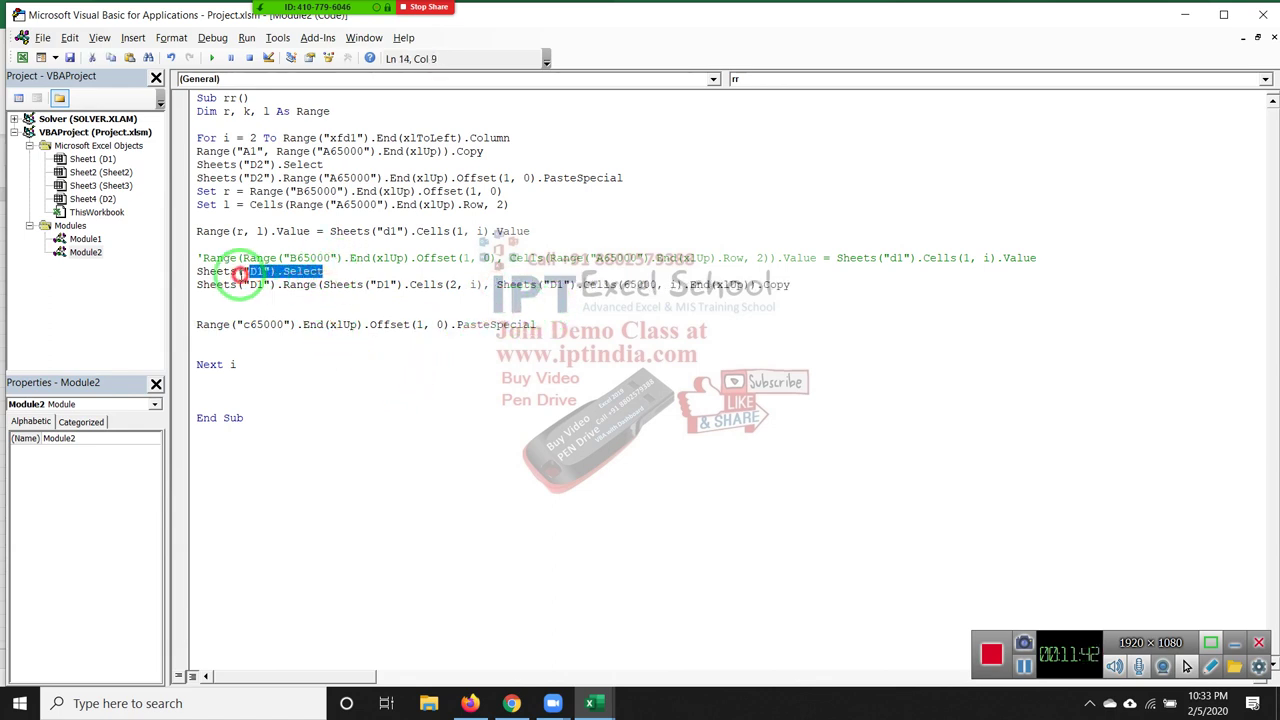
key("Delete")
left_click(243, 310)
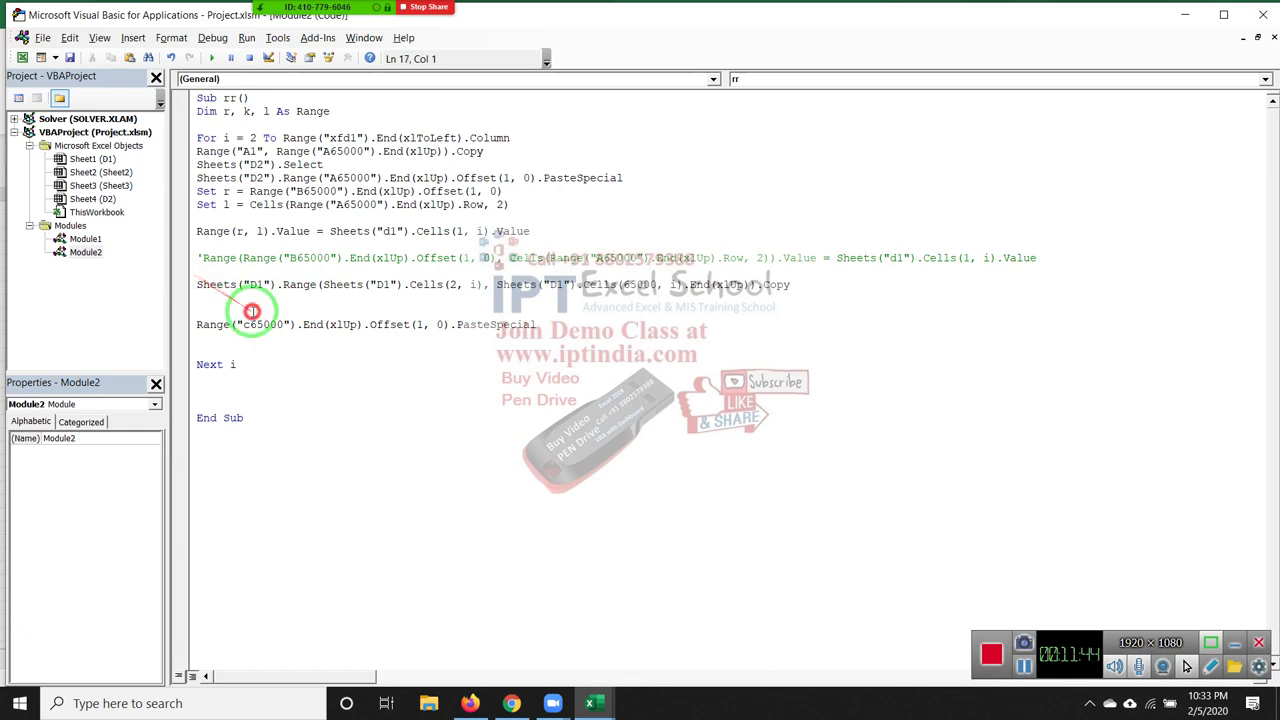
key("Delete")
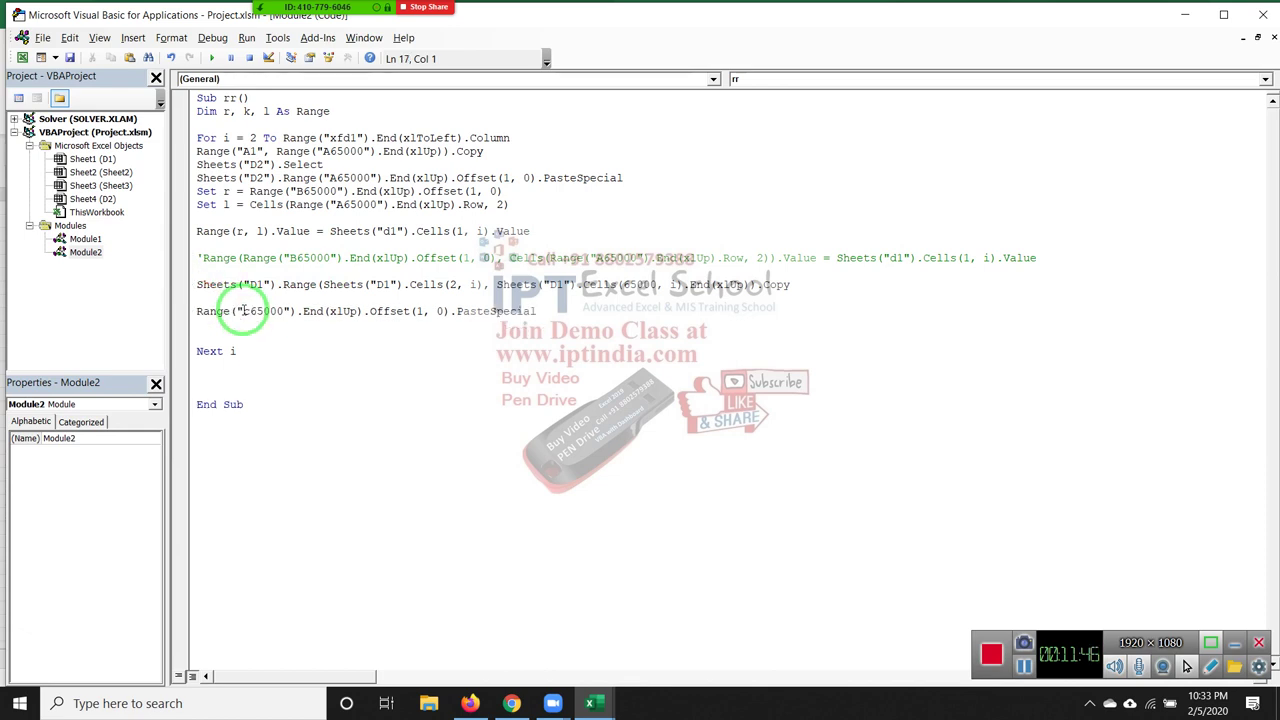
key("ctrl+z")
key("Delete")
key("Delete")
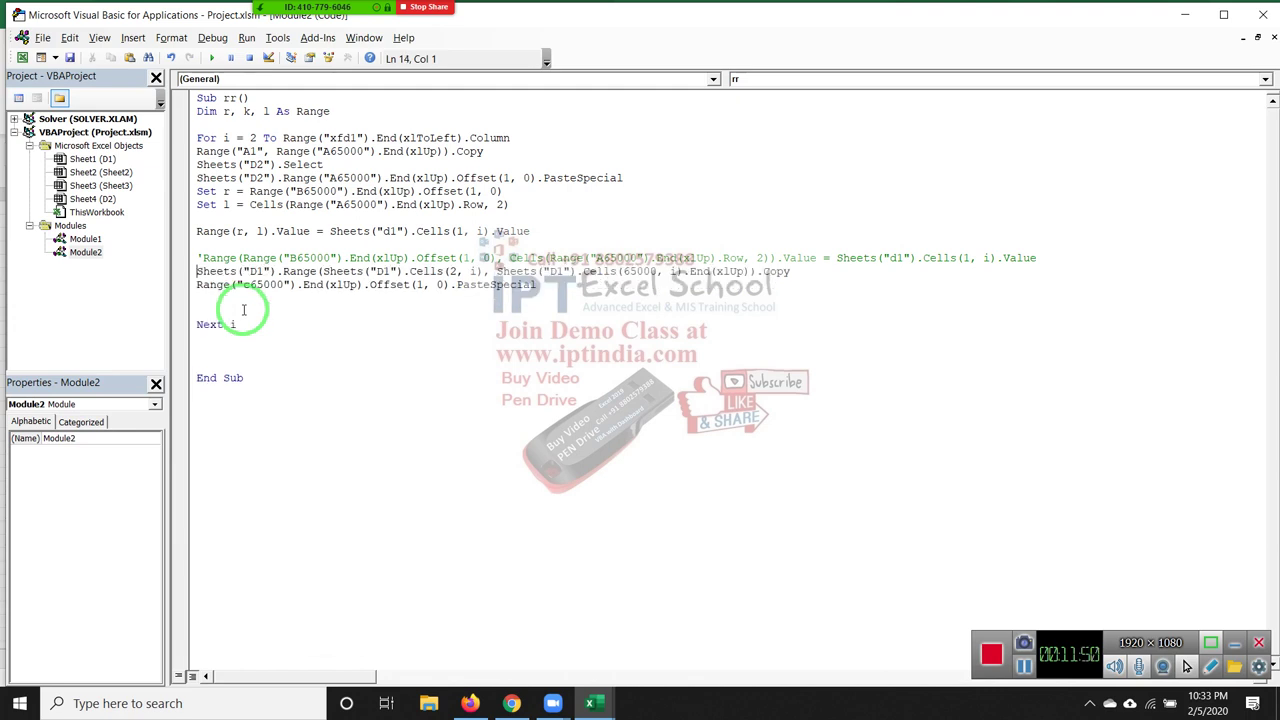
key("Delete")
key("BackSpace")
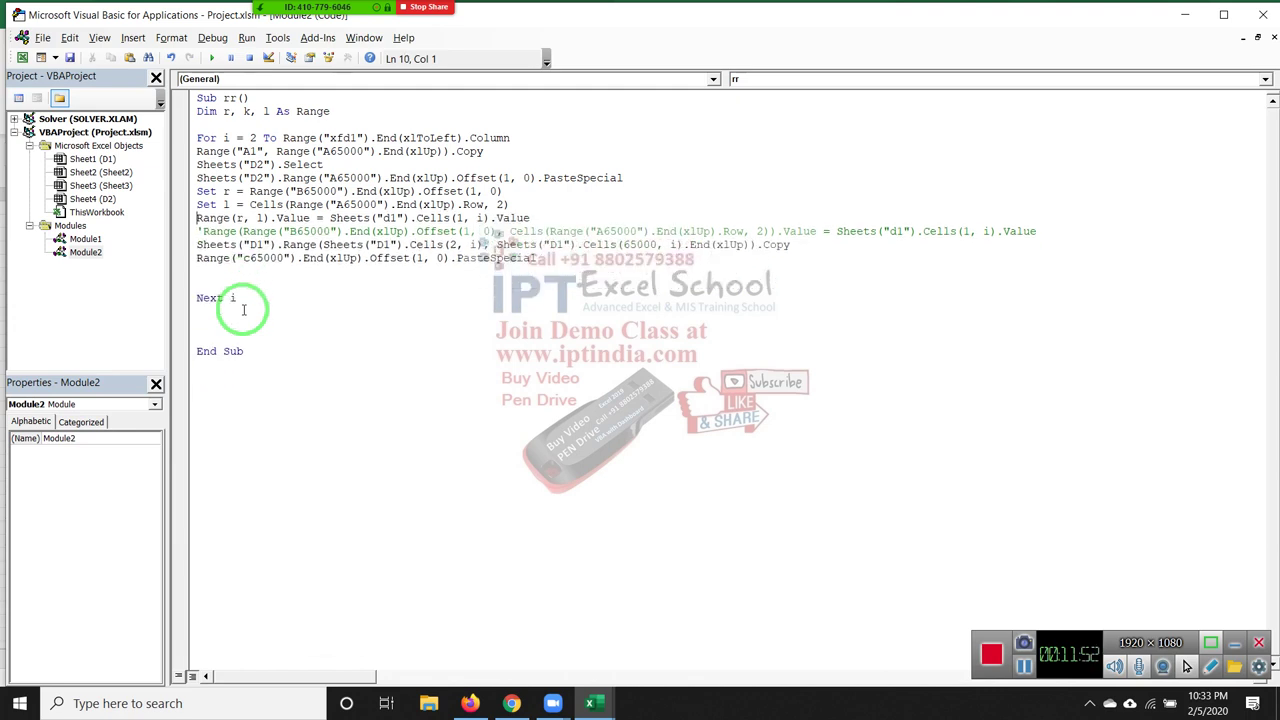
key("Return")
left_click(243, 311)
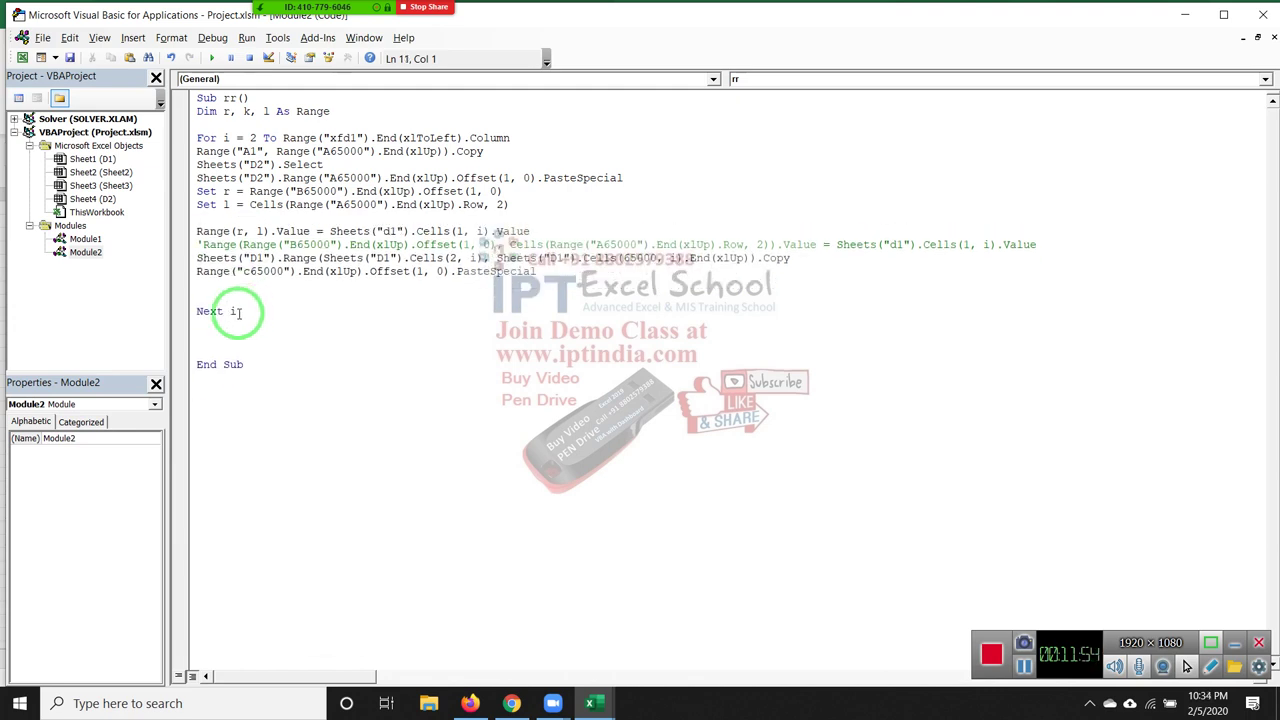
key("alt+F11")
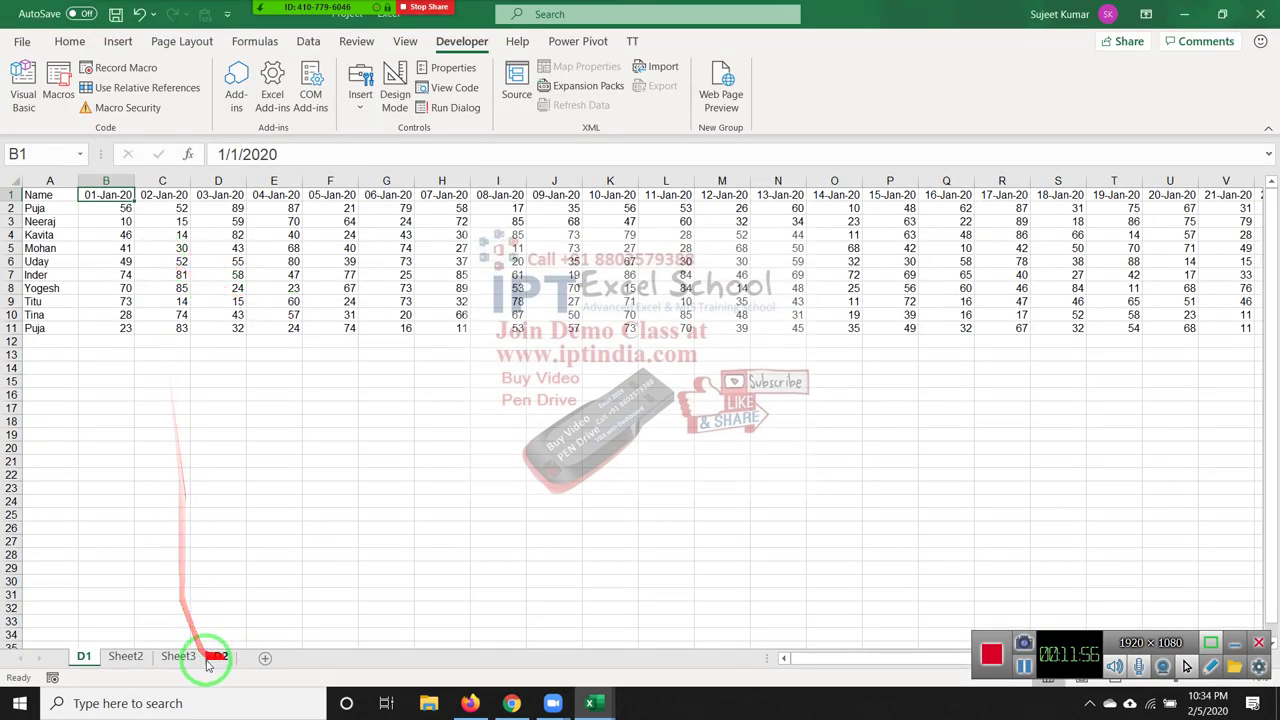
Check that sheet D2's Name and Date area A2:B12 is empty, then return to the macro code
left_click(220, 656)
mouse_move(60, 225)
left_mouse_down()
mouse_move(114, 277)
mouse_move(180, 408)
mouse_move(169, 408)
left_mouse_up()
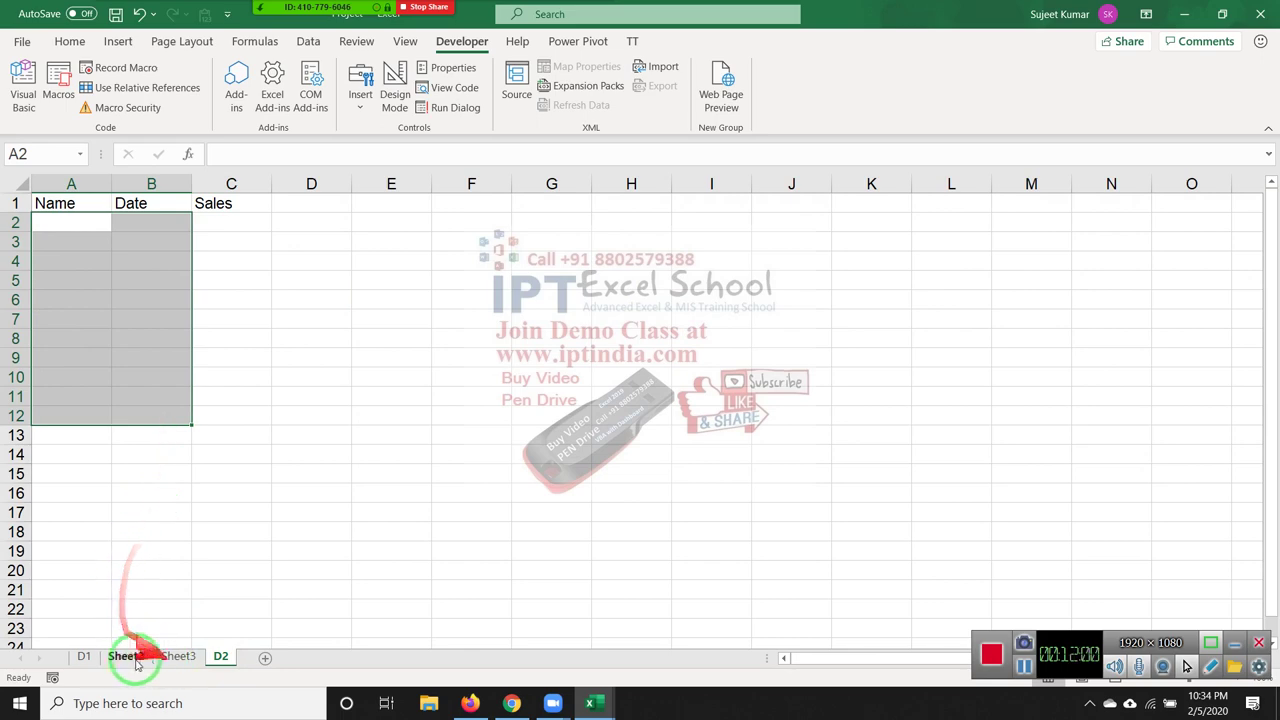
left_click(84, 656)
key("alt+F11")
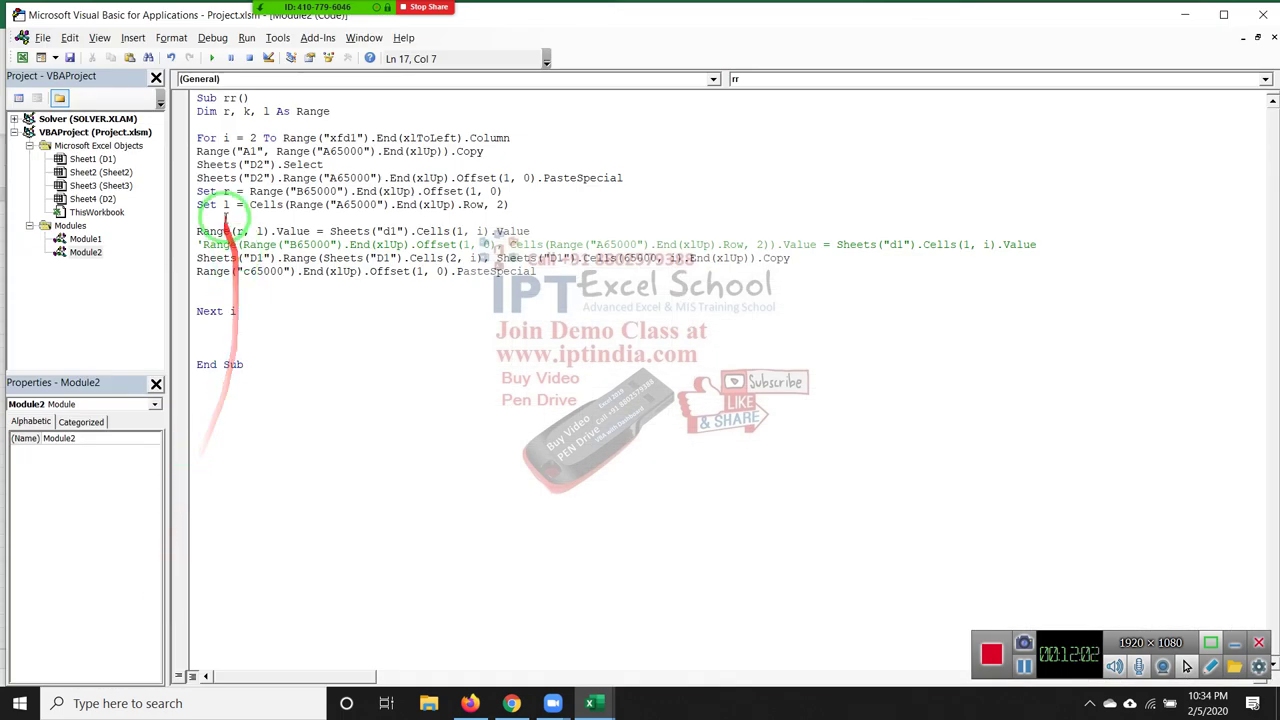
Copy the Sheets("D2").Select line above Next i and change it to Sheets("D1").Select
left_click(196, 151)
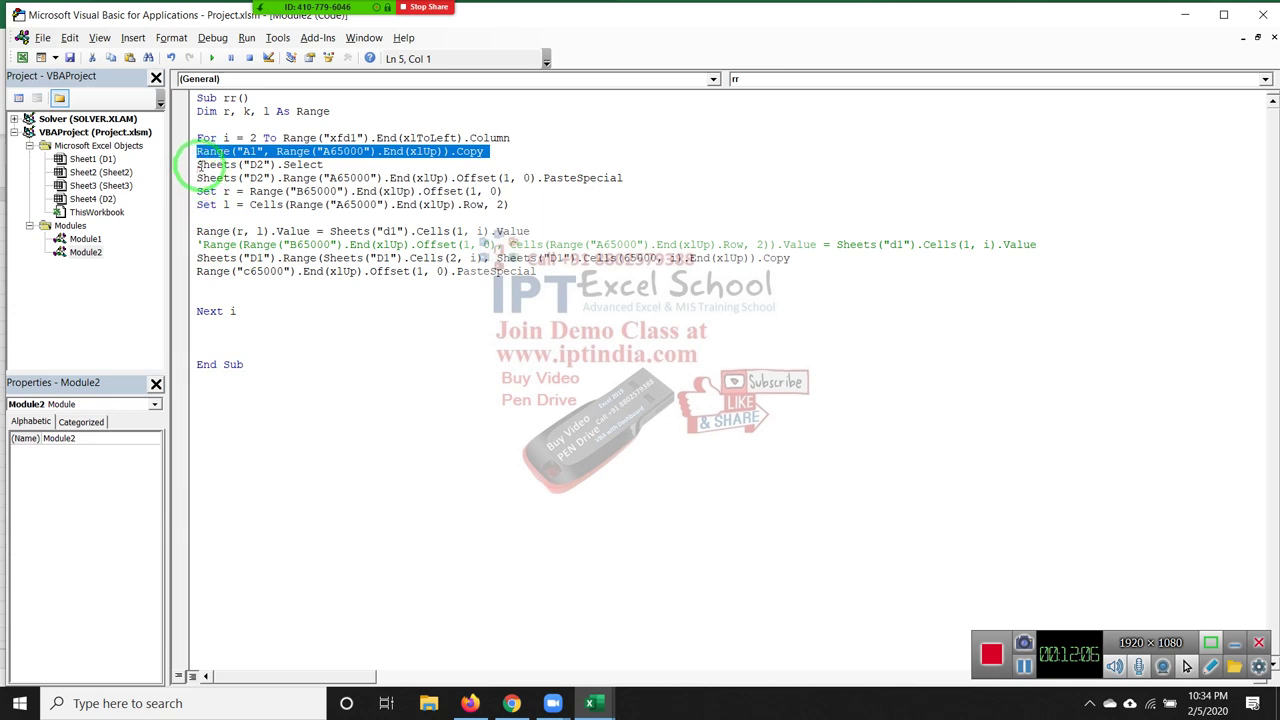
left_click_drag(197, 165, 320, 164)
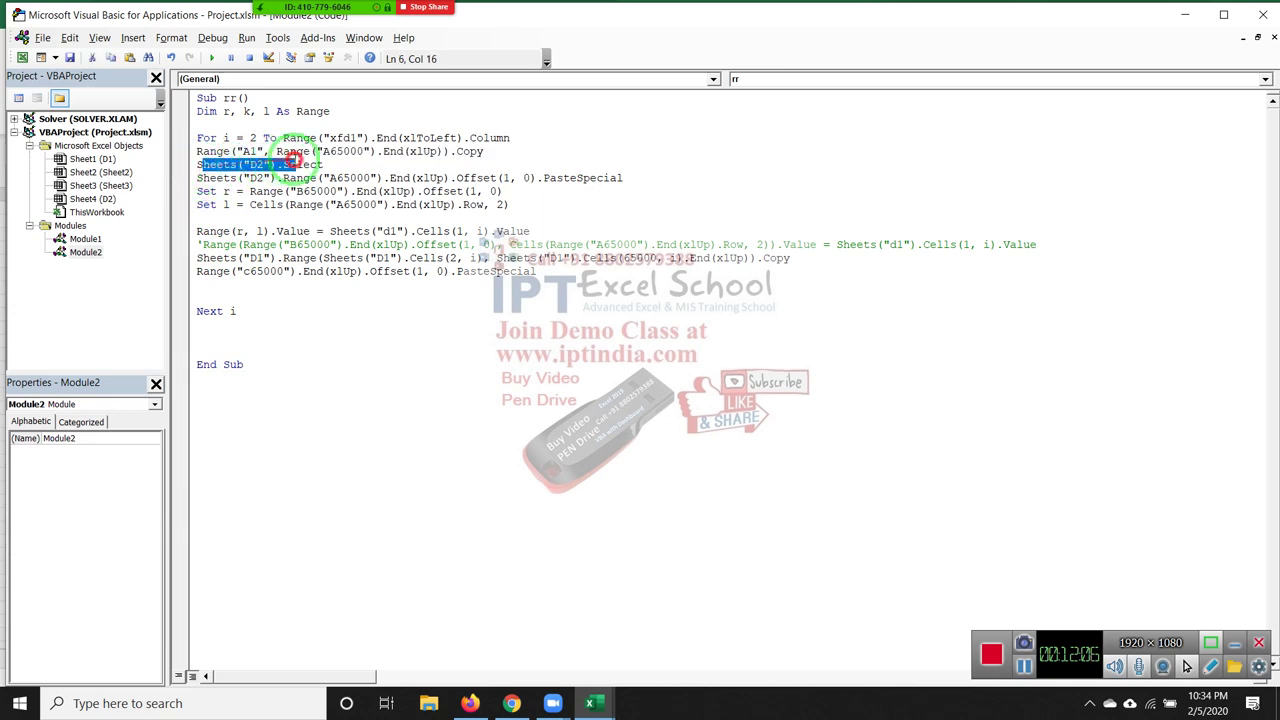
left_click(198, 165)
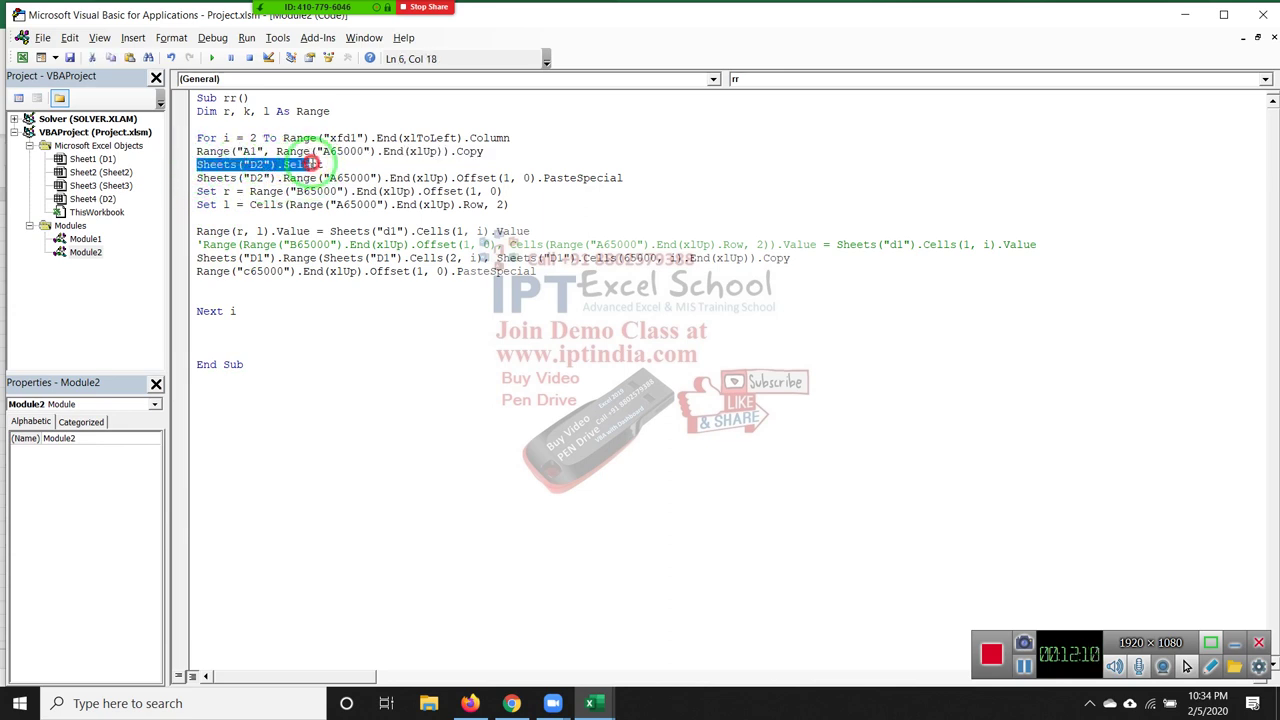
left_click_drag(198, 165, 326, 164)
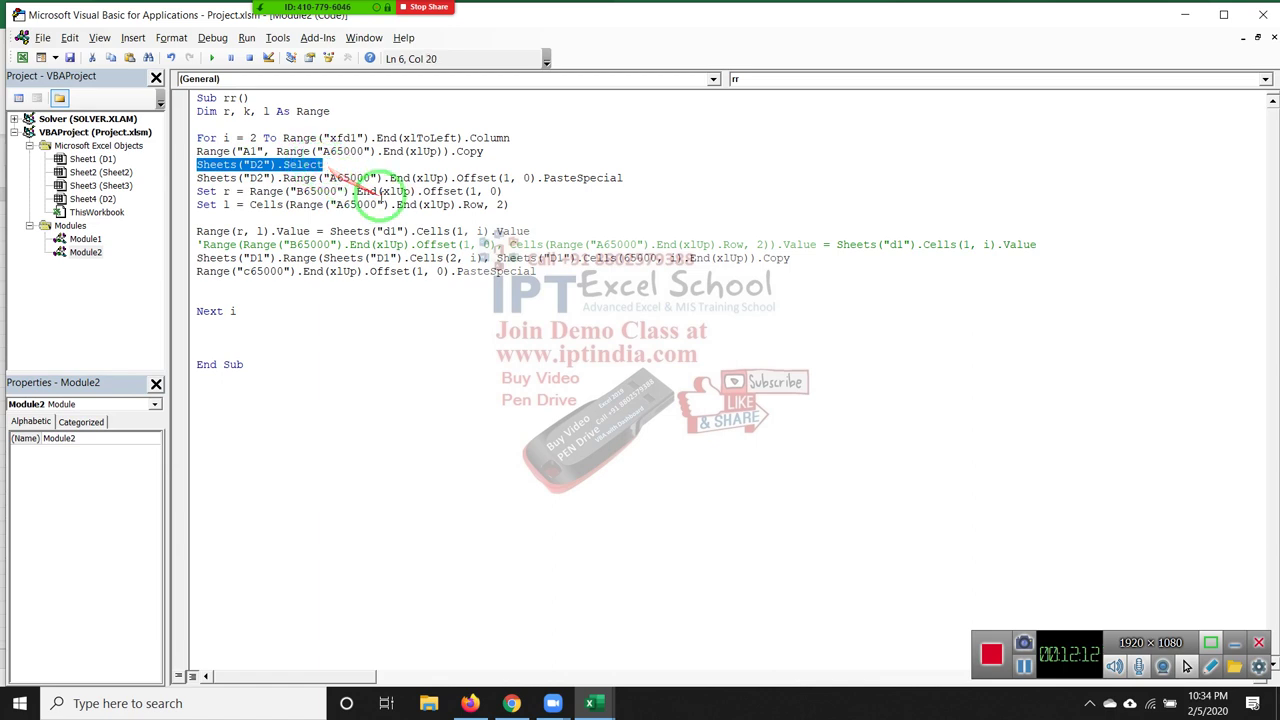
key("Up")
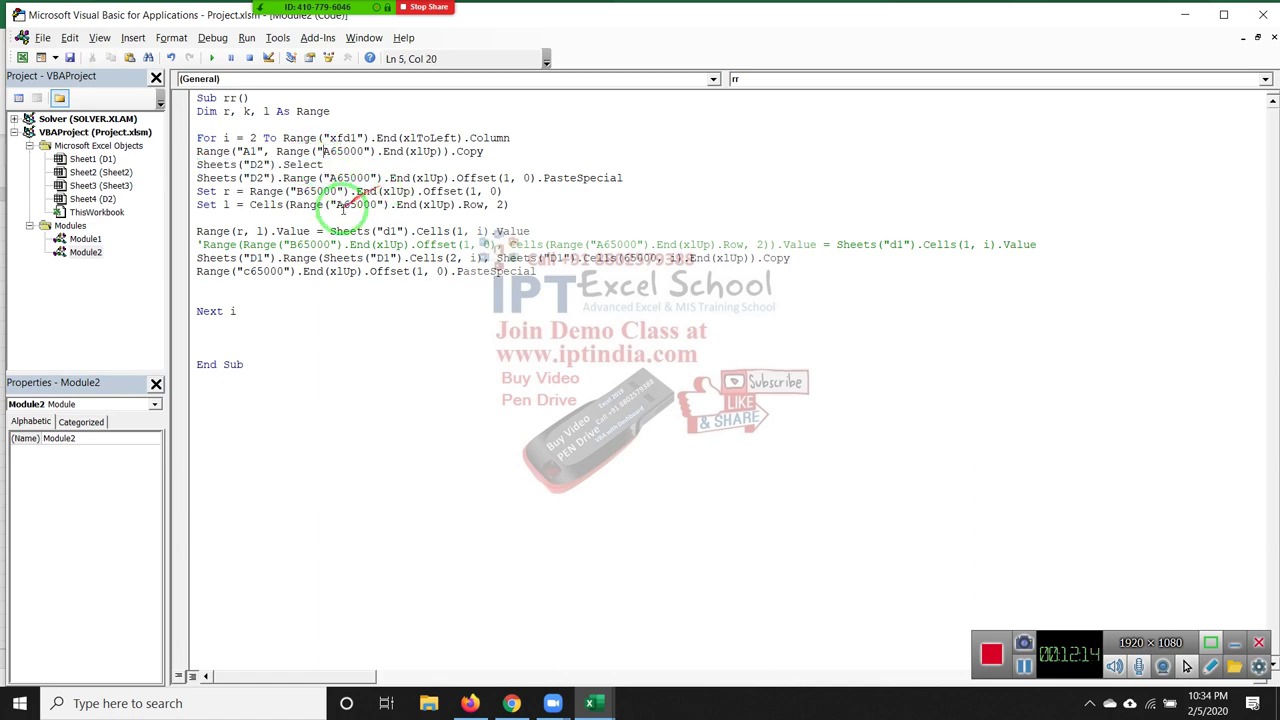
left_click(202, 296)
type("Sheets(\"D2\").Select")
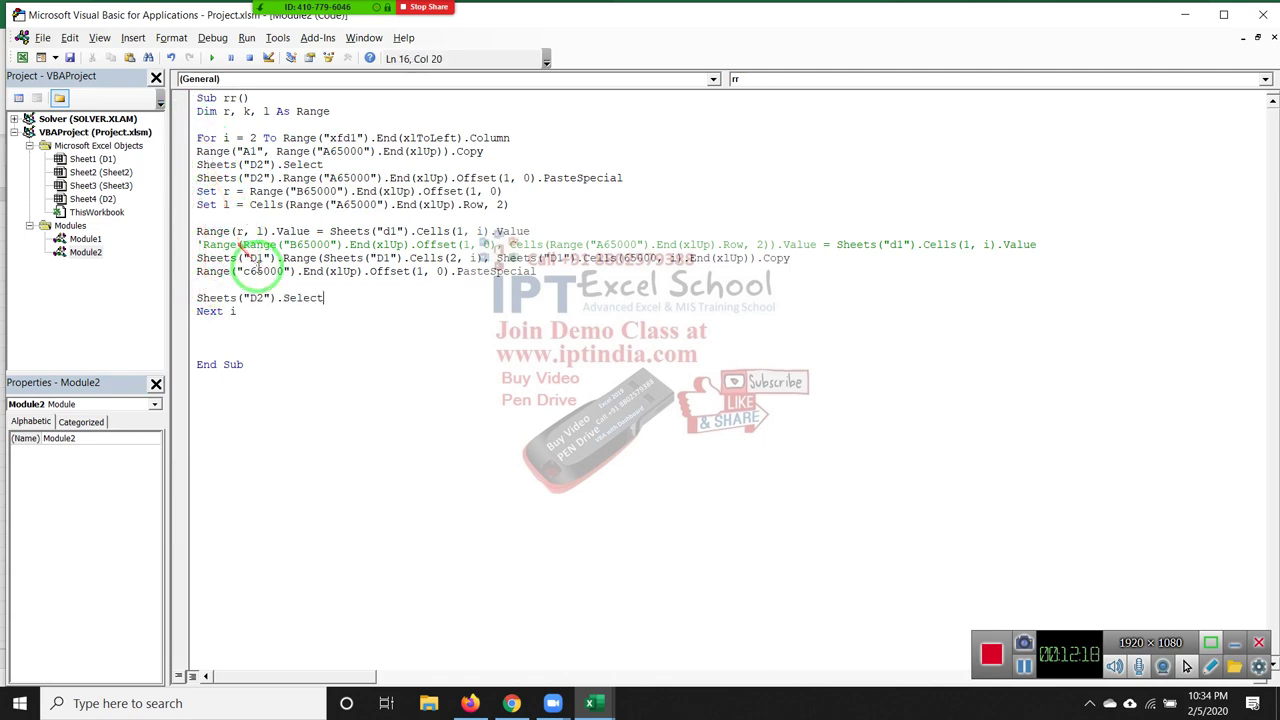
left_click_drag(264, 298, 256, 298)
type("1")
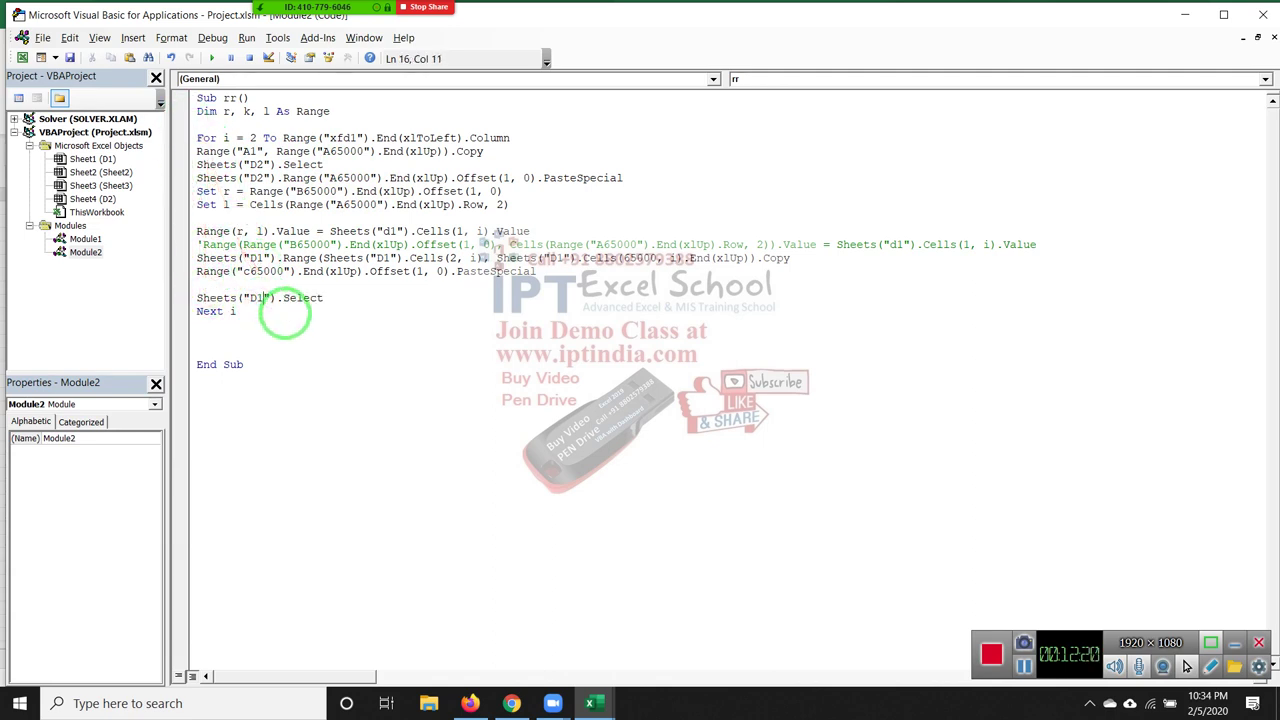
left_click(284, 314)
key("alt+F11")
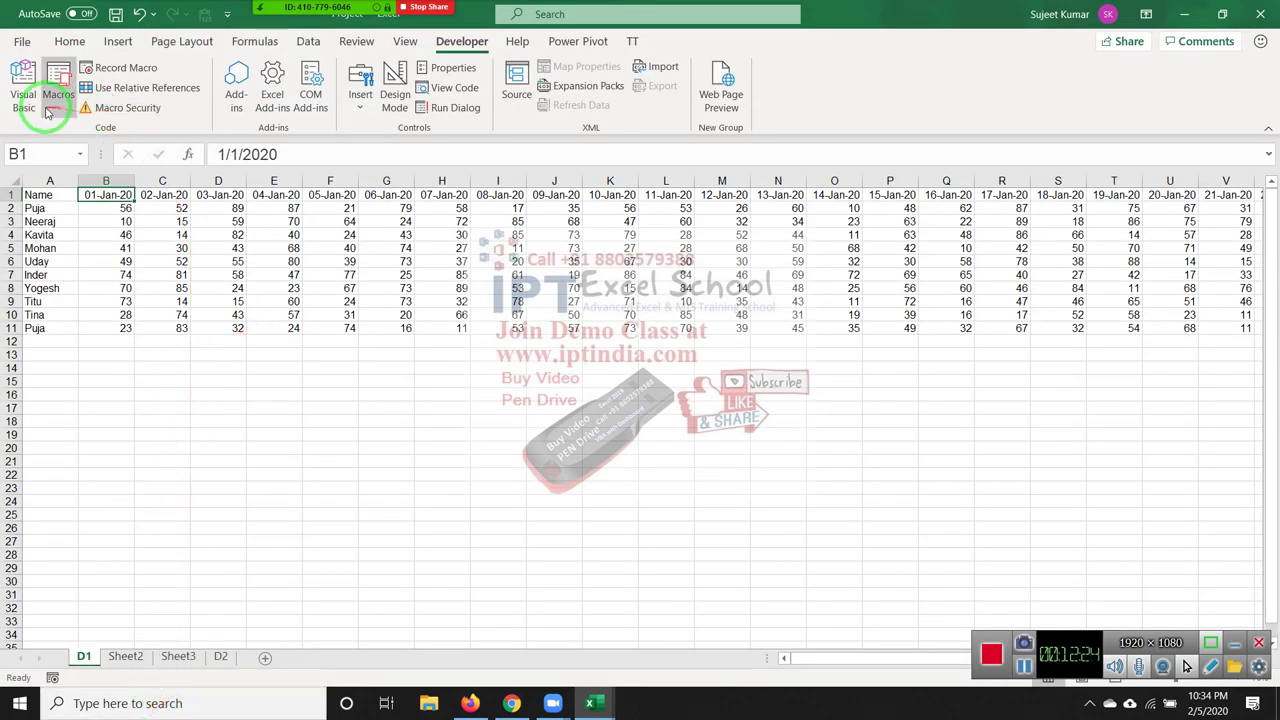
Confirm D2 is empty, then run the rr macro from a cell on sheet D1
left_click(221, 657)
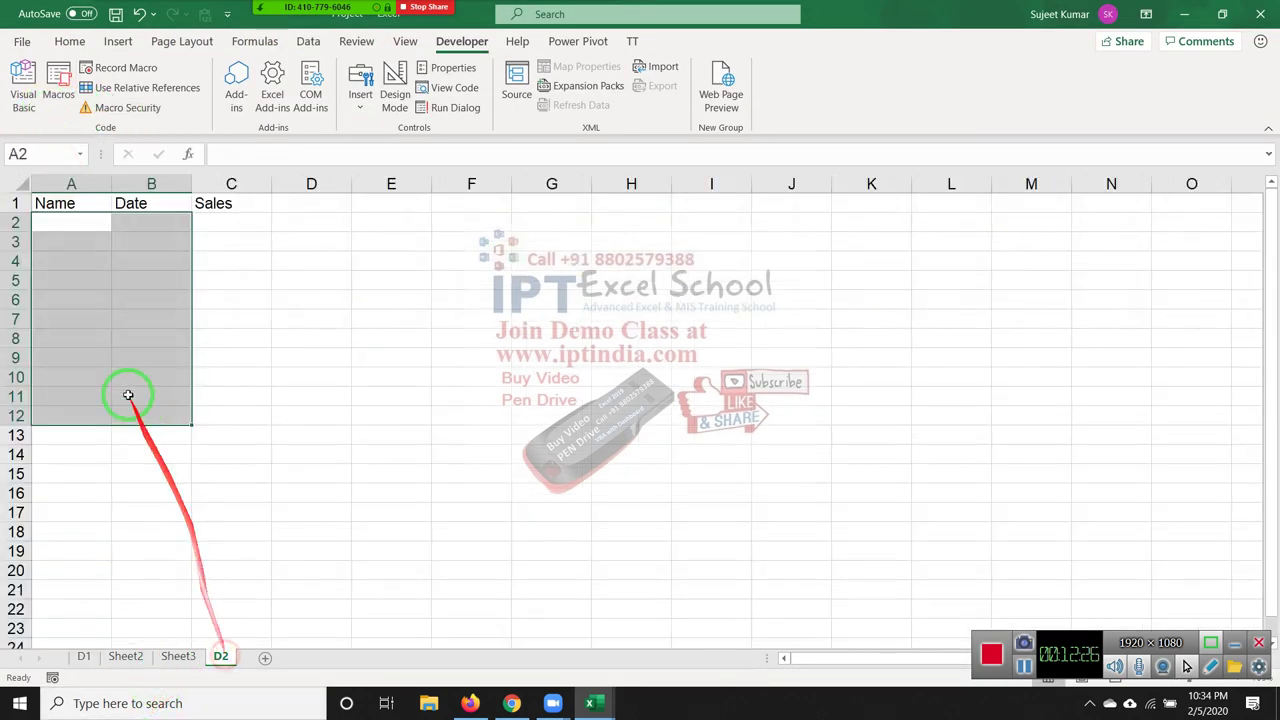
left_click(84, 656)
left_click(40, 234)
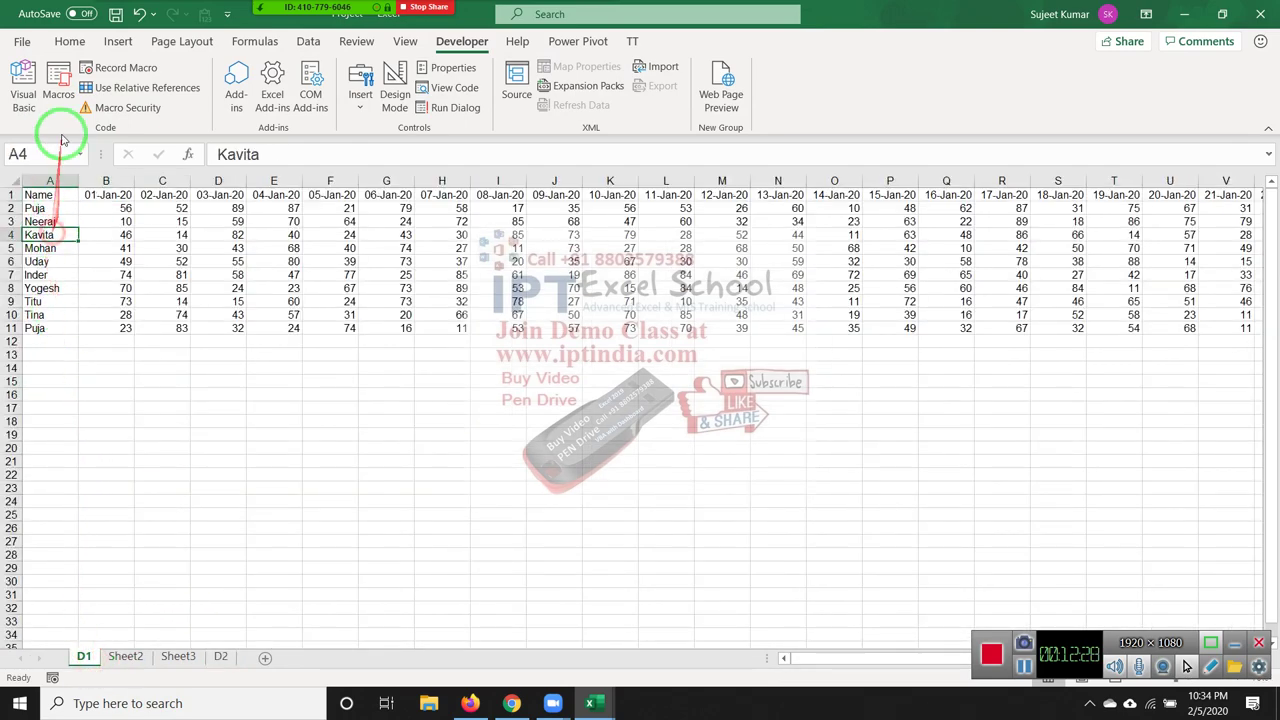
left_click(58, 108)
left_click(578, 134)
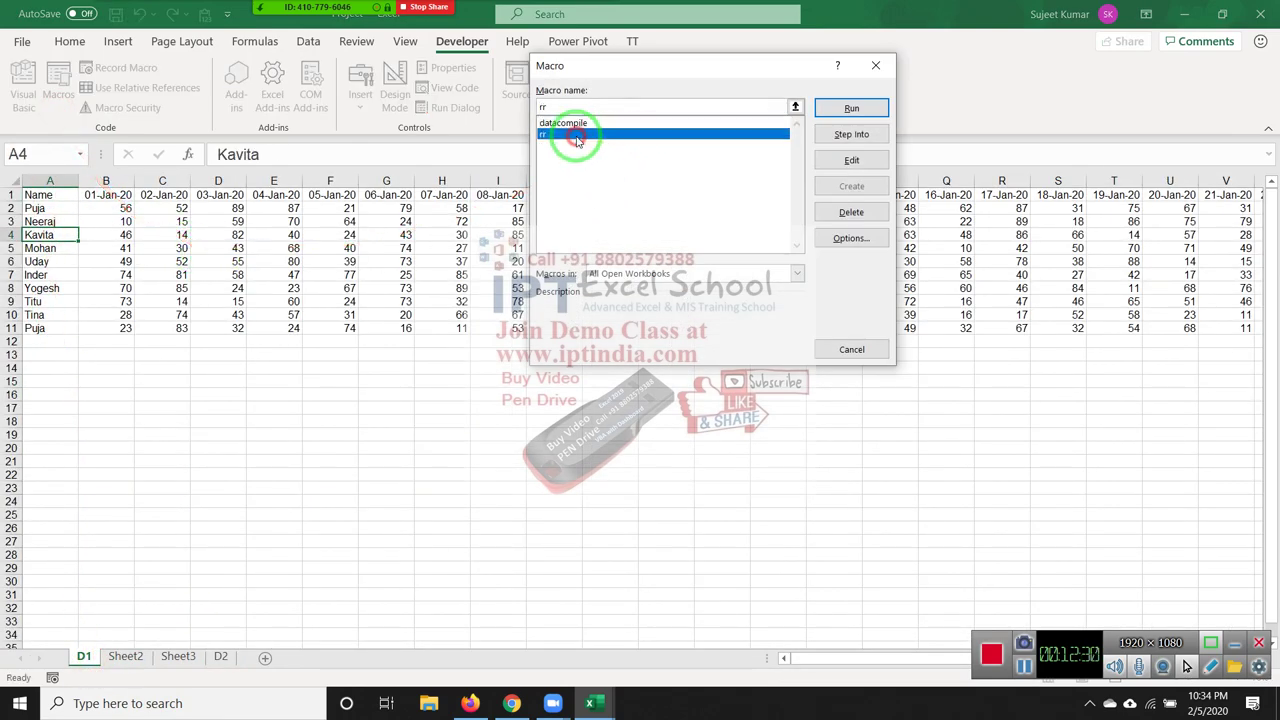
left_click(850, 110)
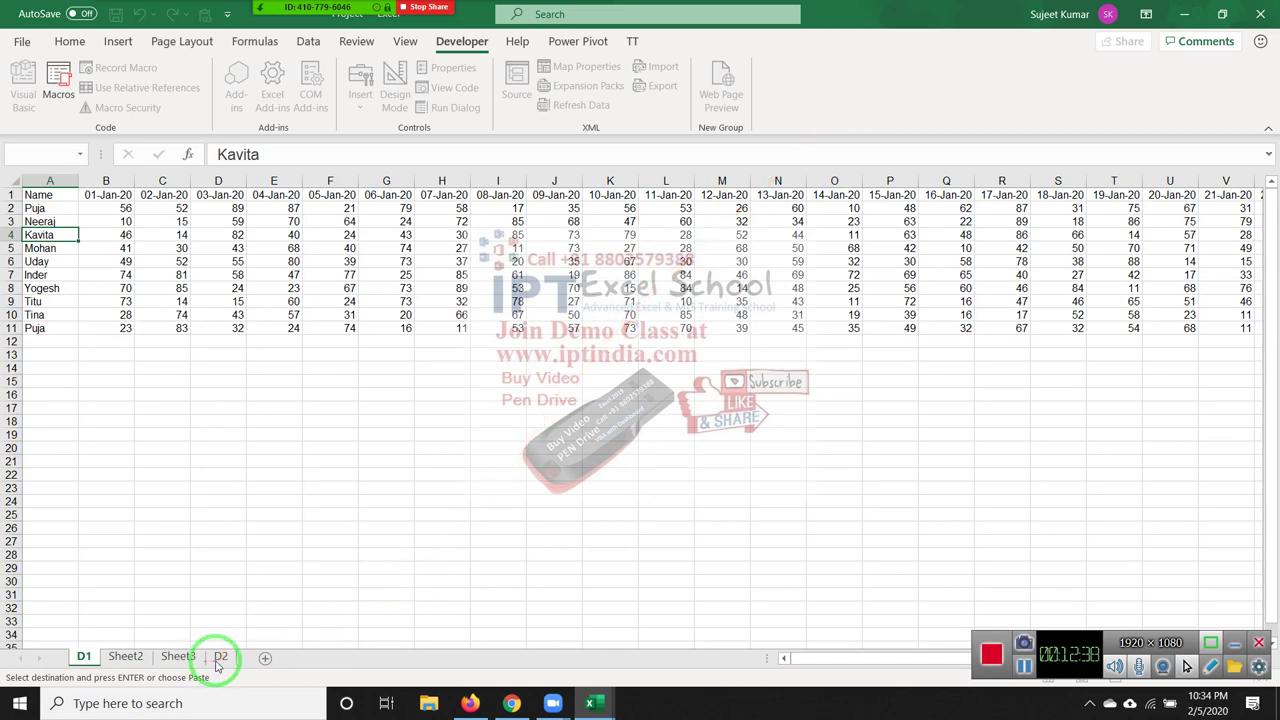
Scroll through the long Name/Date/Sales output the macro wrote on sheet D2
left_click(221, 663)
scroll(227, 632, "down", 4)
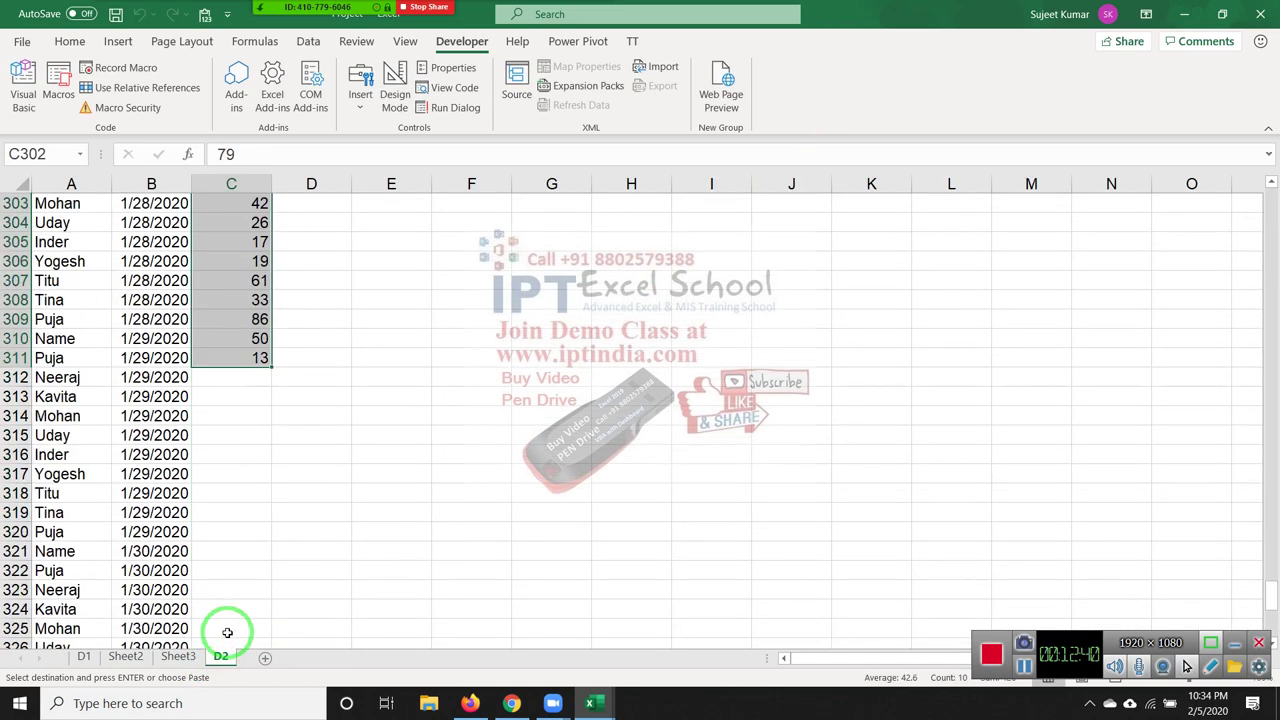
scroll(227, 632, "down", 3)
scroll(227, 632, "down", 4)
scroll(227, 632, "down", 5)
scroll(227, 632, "up", 5)
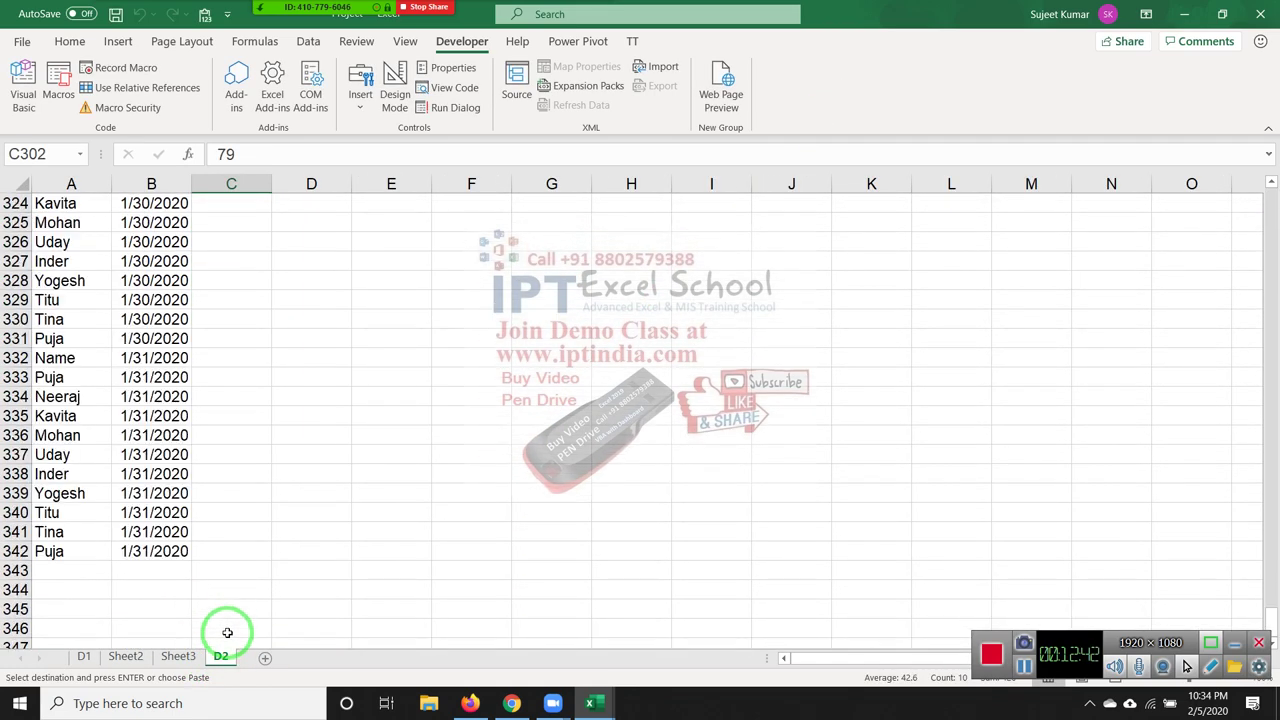
scroll(221, 612, "up", 4)
scroll(221, 580, "up", 3)
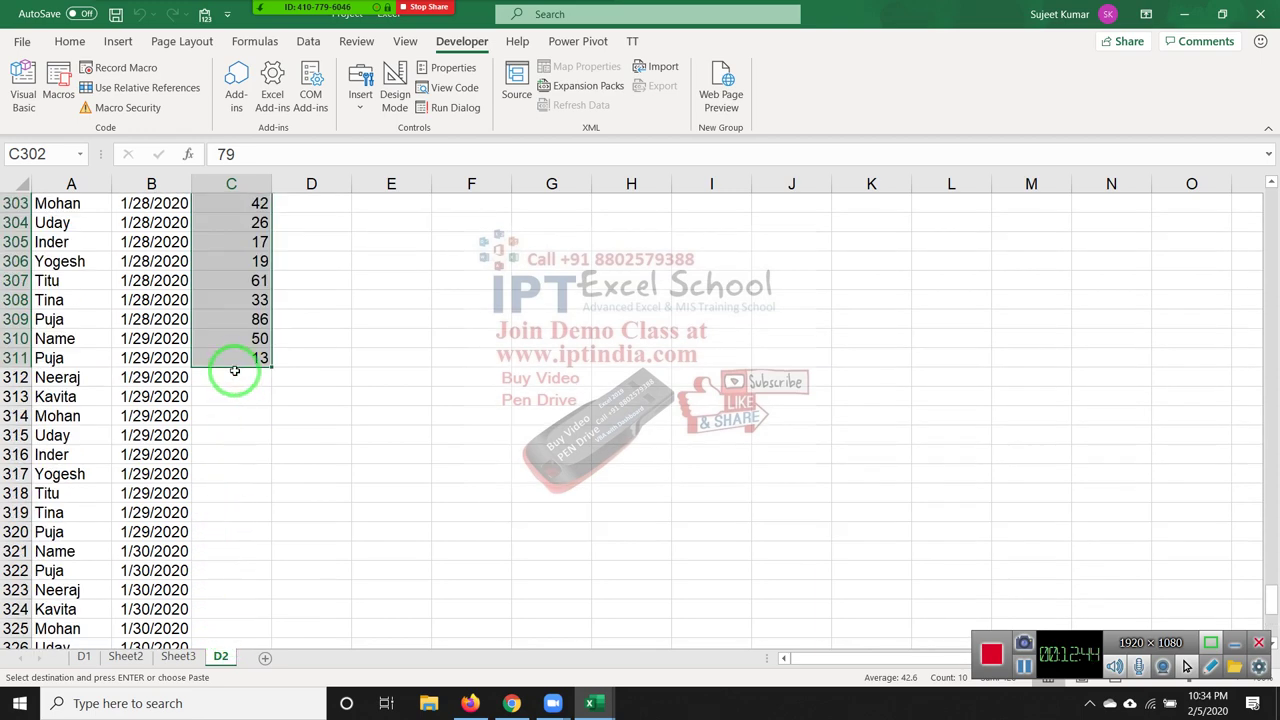
scroll(255, 440, "up", 6)
scroll(280, 505, "up", 8)
scroll(291, 528, "up", 13)
scroll(240, 505, "up", 11)
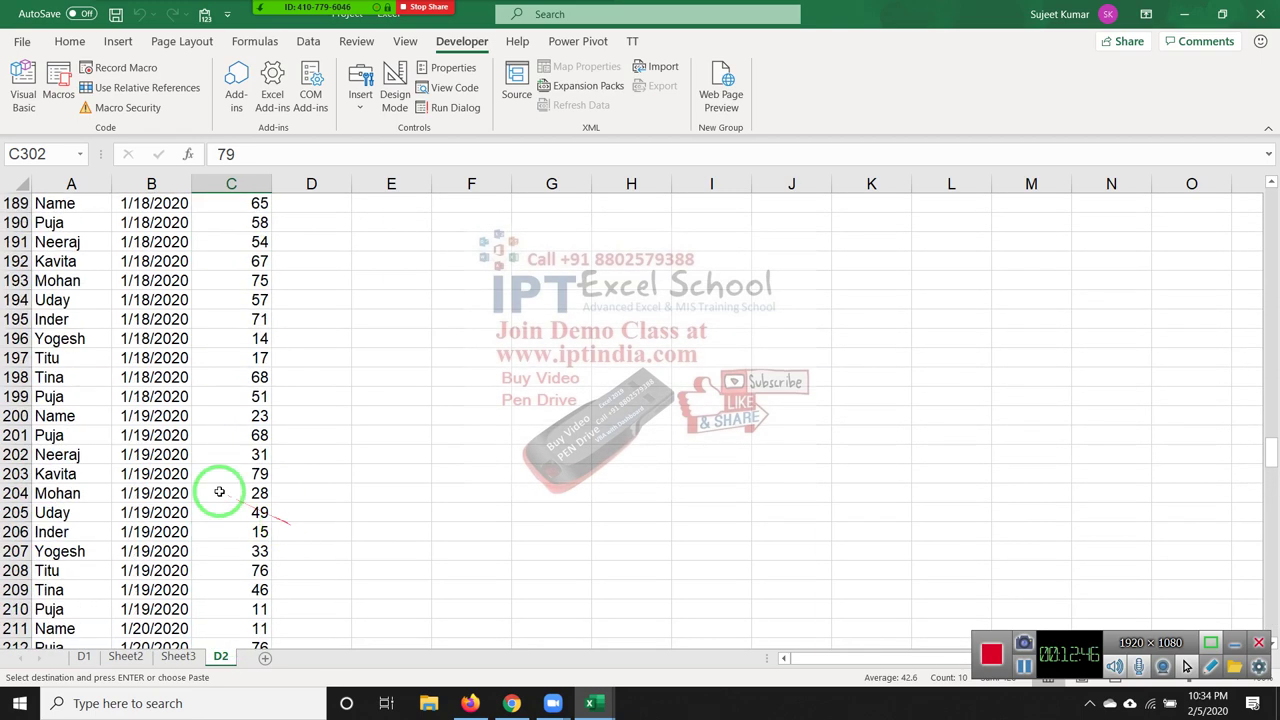
Select the D2 results range A2:C342 below the headers to clear it
left_click(157, 448)
key("ctrl+Up")
key("Down")
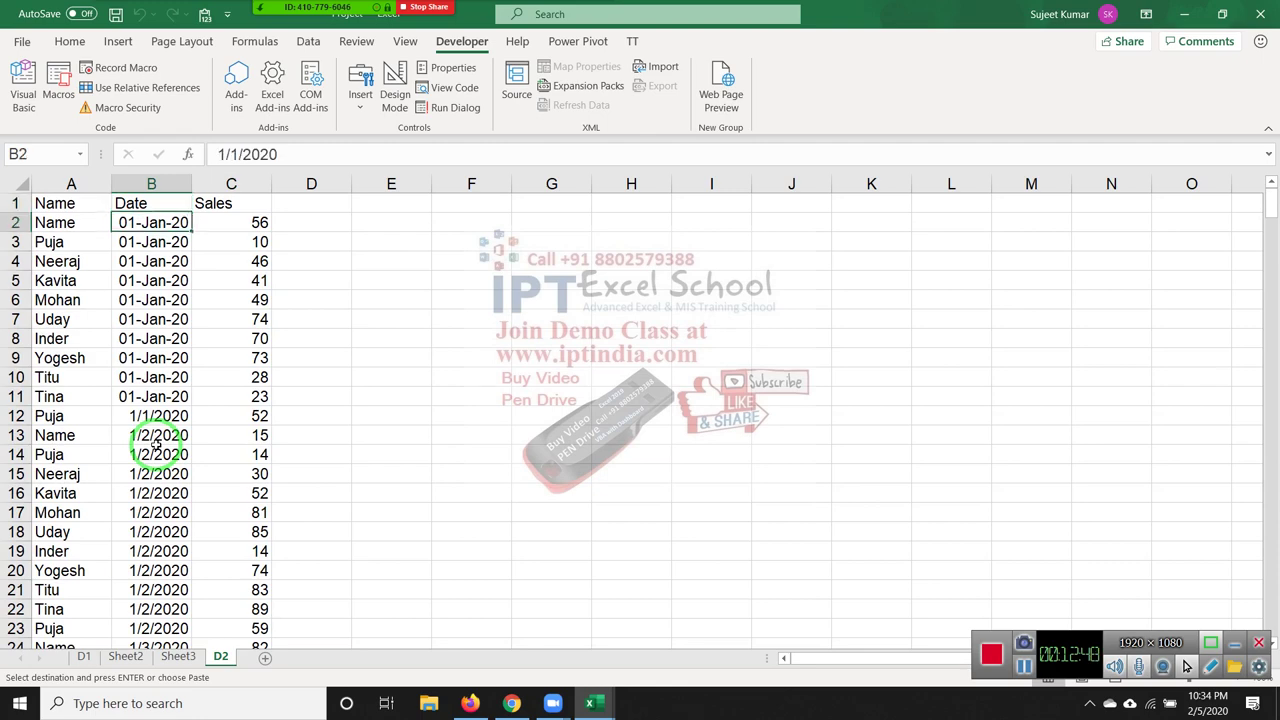
key("Left")
key("ctrl+shift+Right")
key("ctrl+shift+Down")
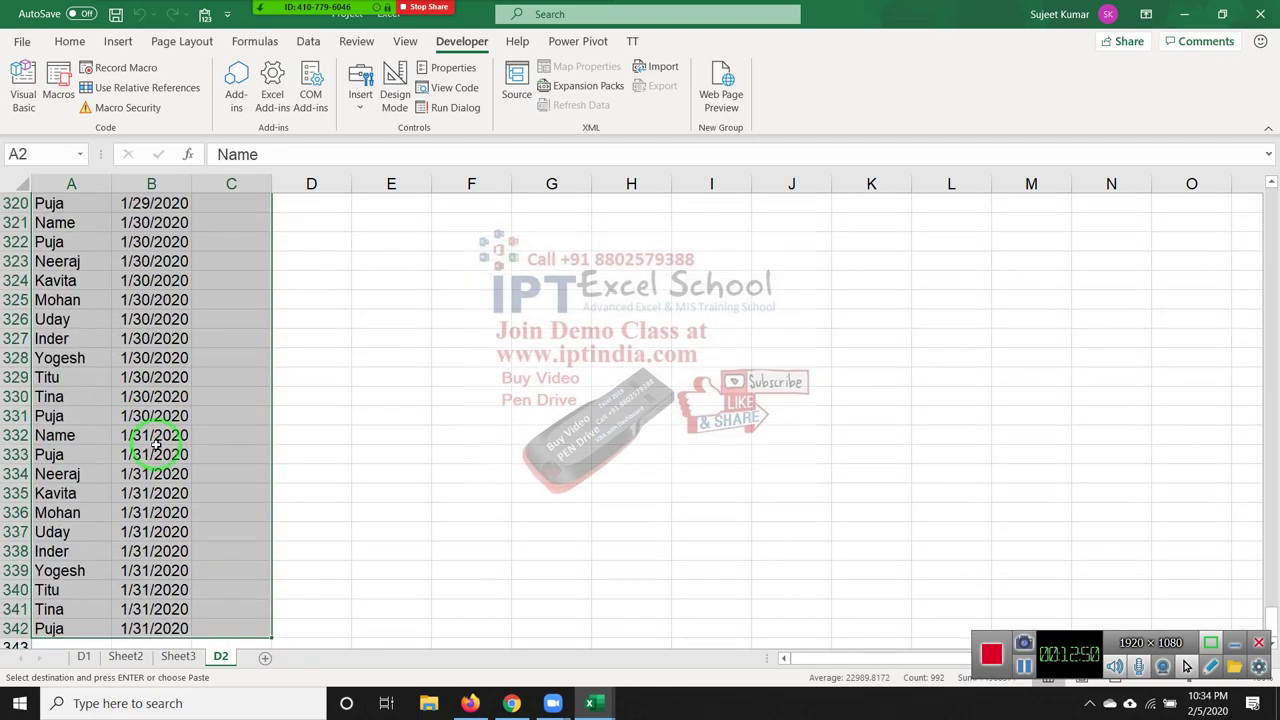
scroll(157, 448, "up", 6)
scroll(157, 448, "up", 20)
Compare against D1's date columns, confirm D2 is cleared, and reopen the rr macro code
left_click(86, 652)
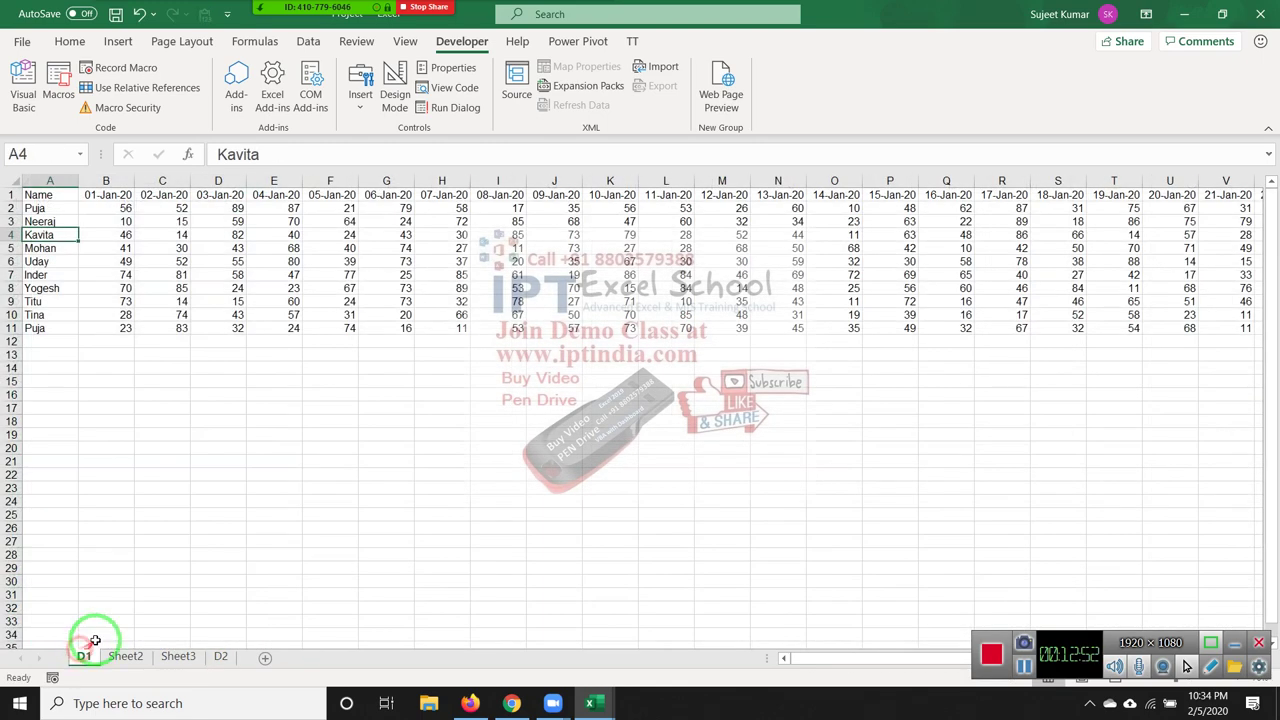
key("ctrl+Right")
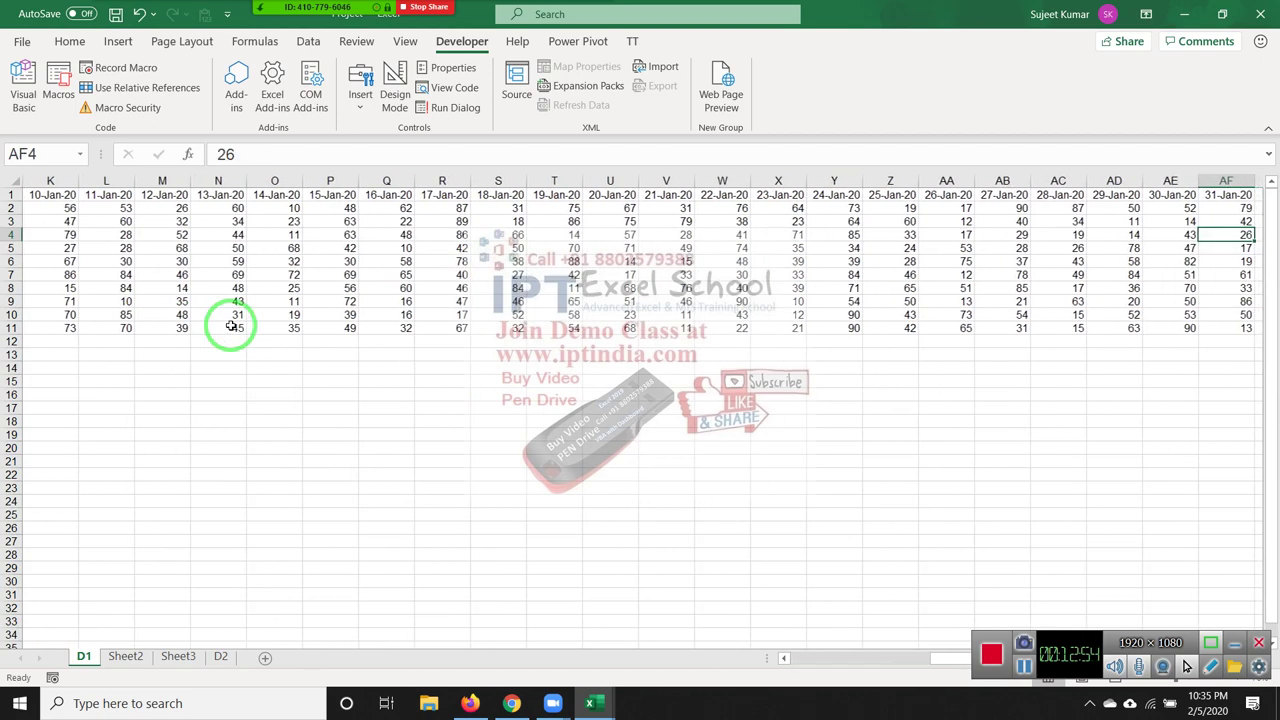
key("Right")
key("ctrl+Left")
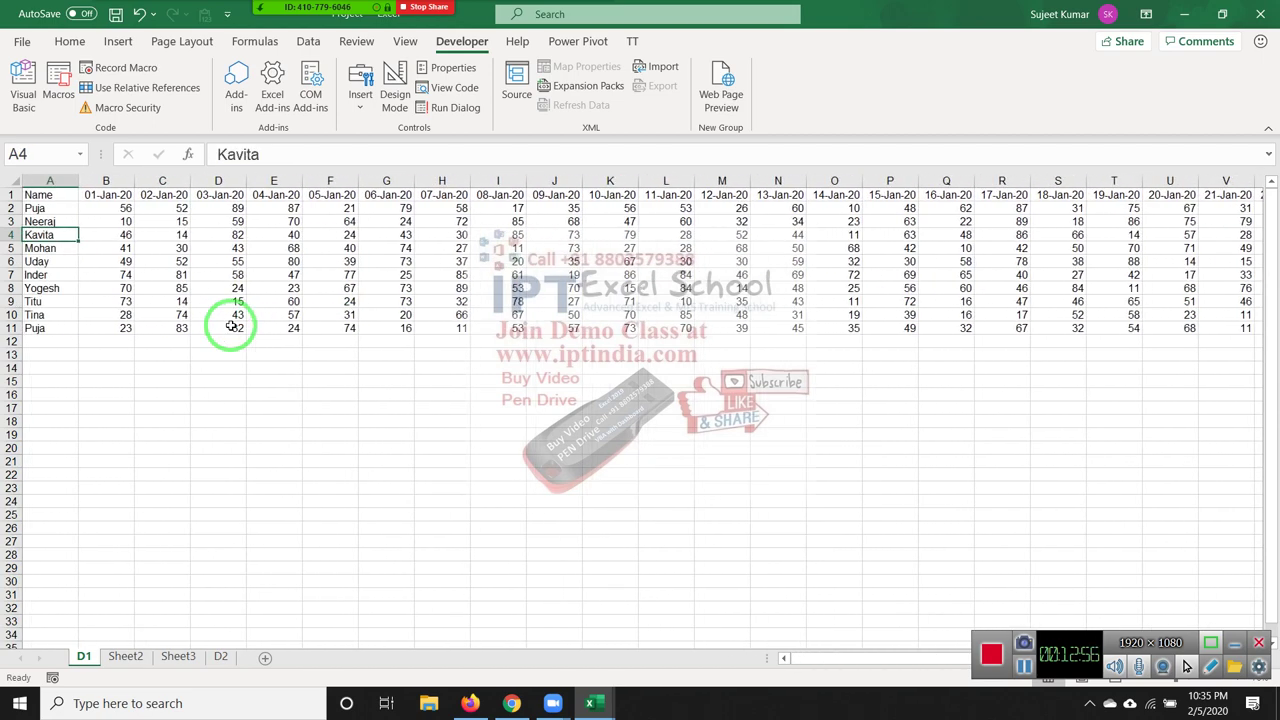
left_click(221, 656)
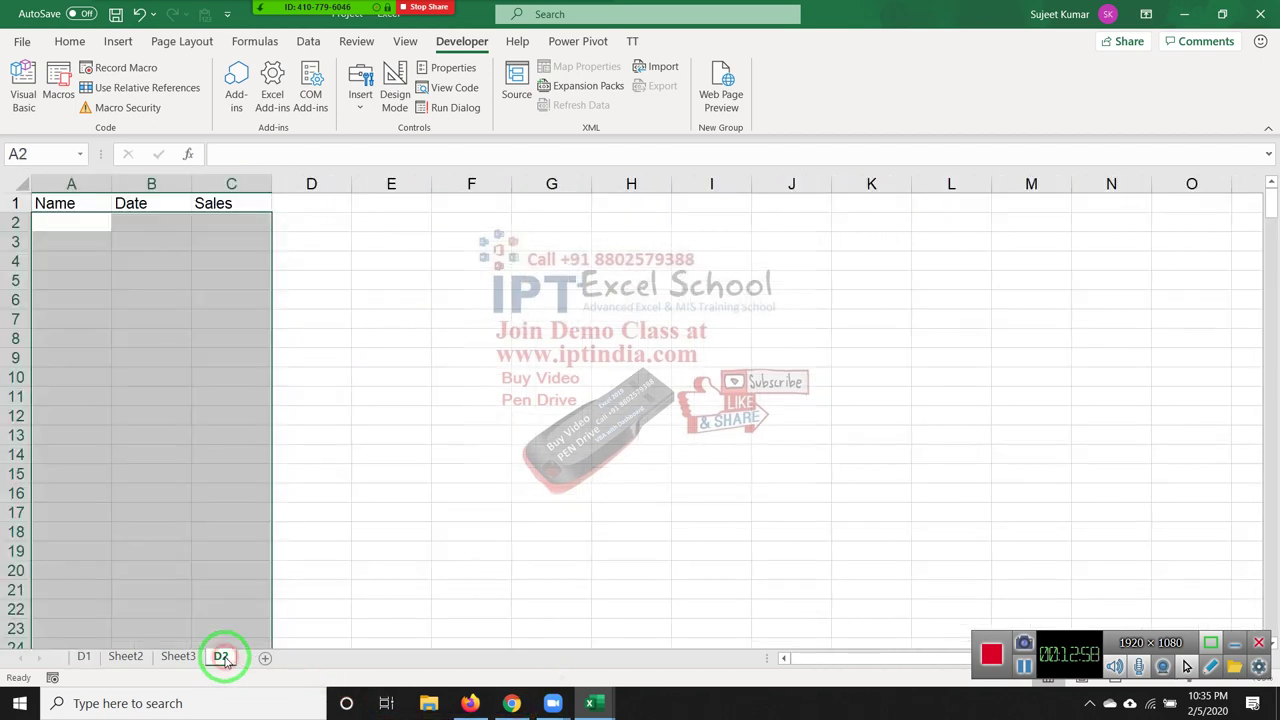
left_click(60, 224)
key("alt+F11")
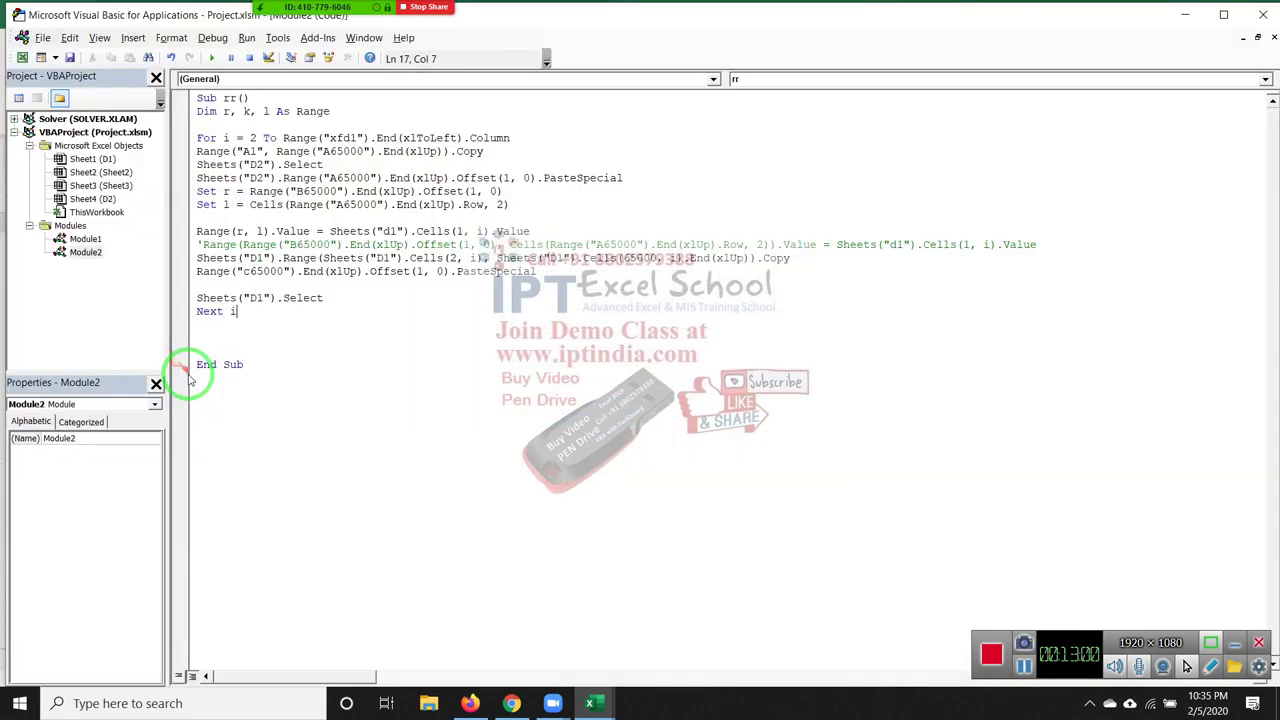
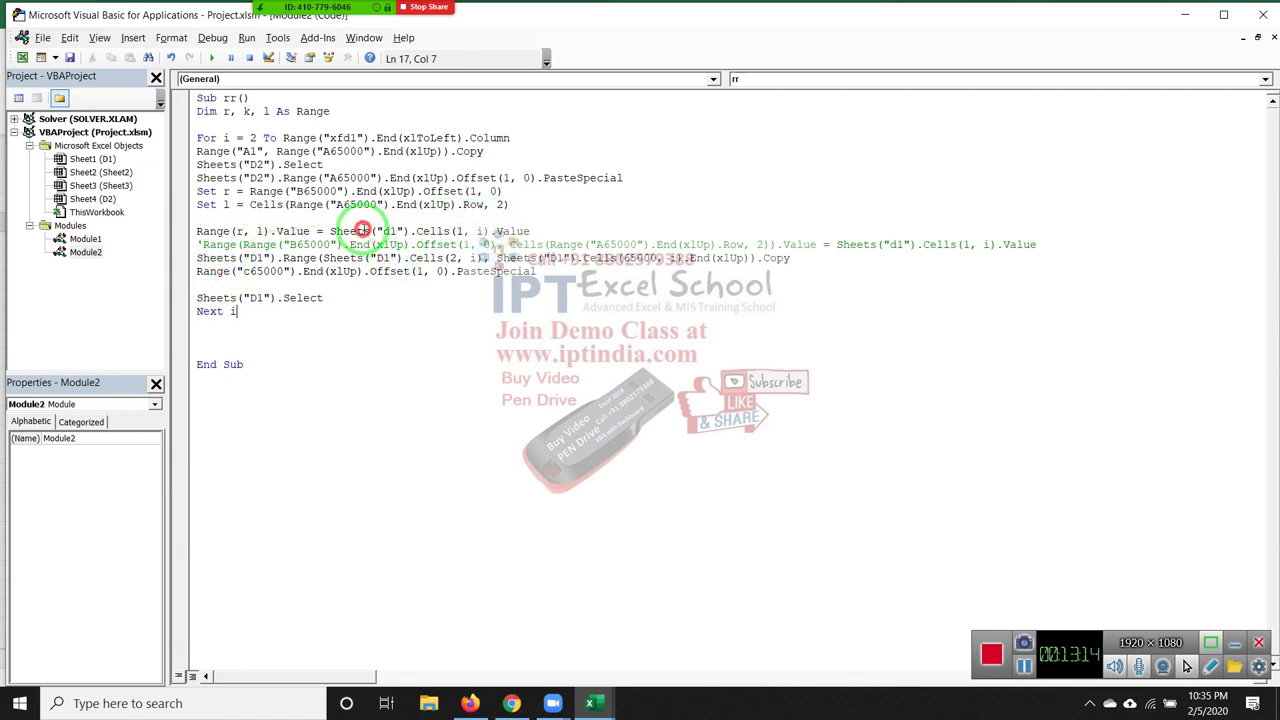
Place the cursor in the rr macro body and use Debug > Step Into to begin break mode
left_click(364, 231)
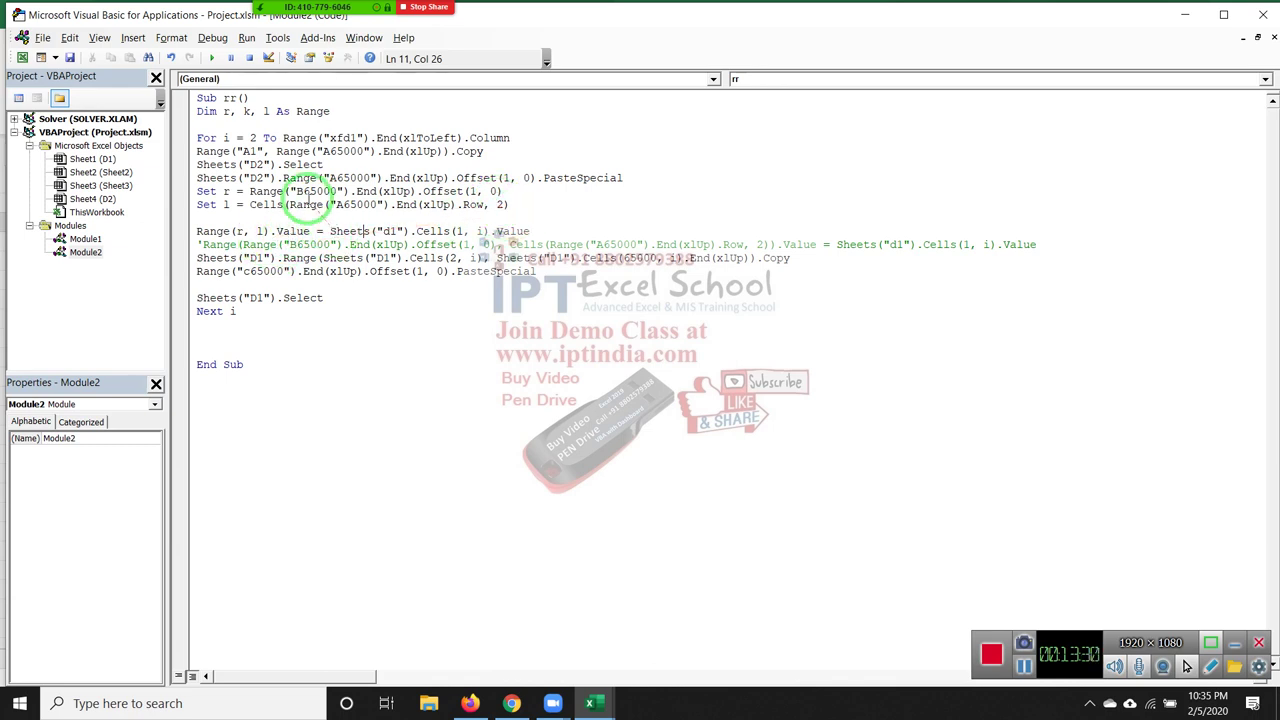
left_click(288, 178)
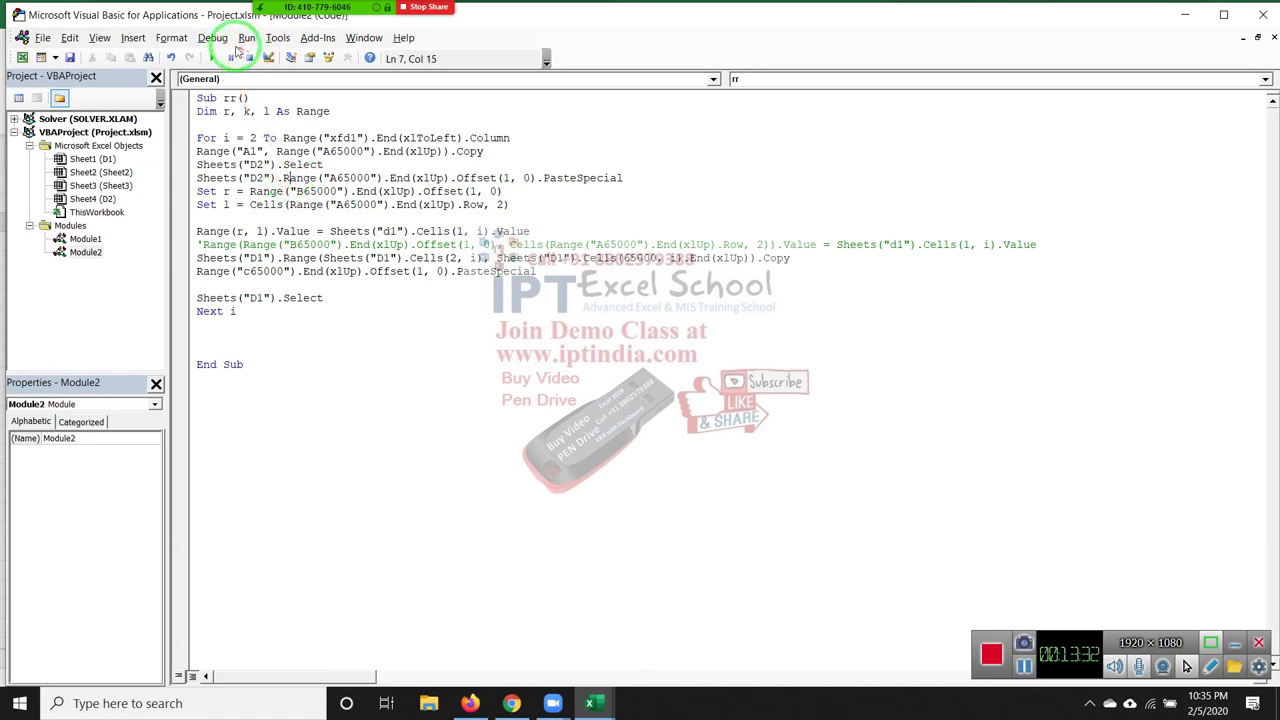
left_click(240, 40)
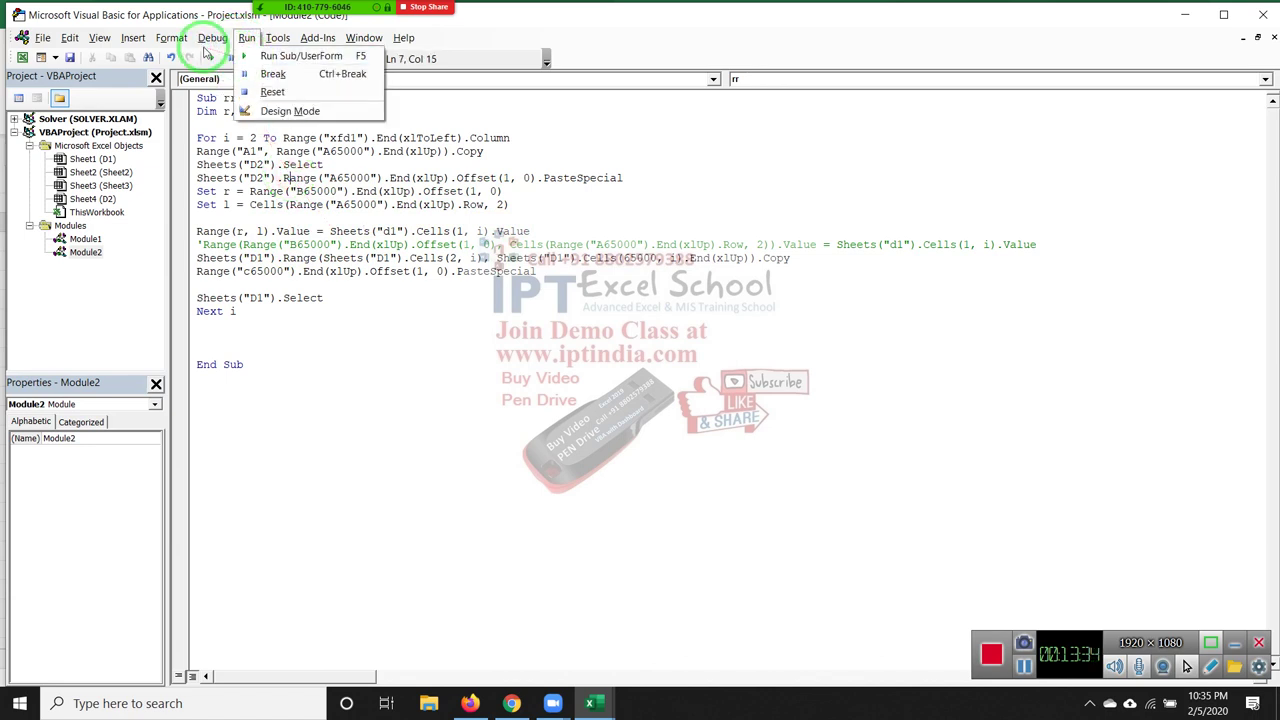
Step rr through its first line and loop to the Copy line, then execute the copy
left_click(222, 72)
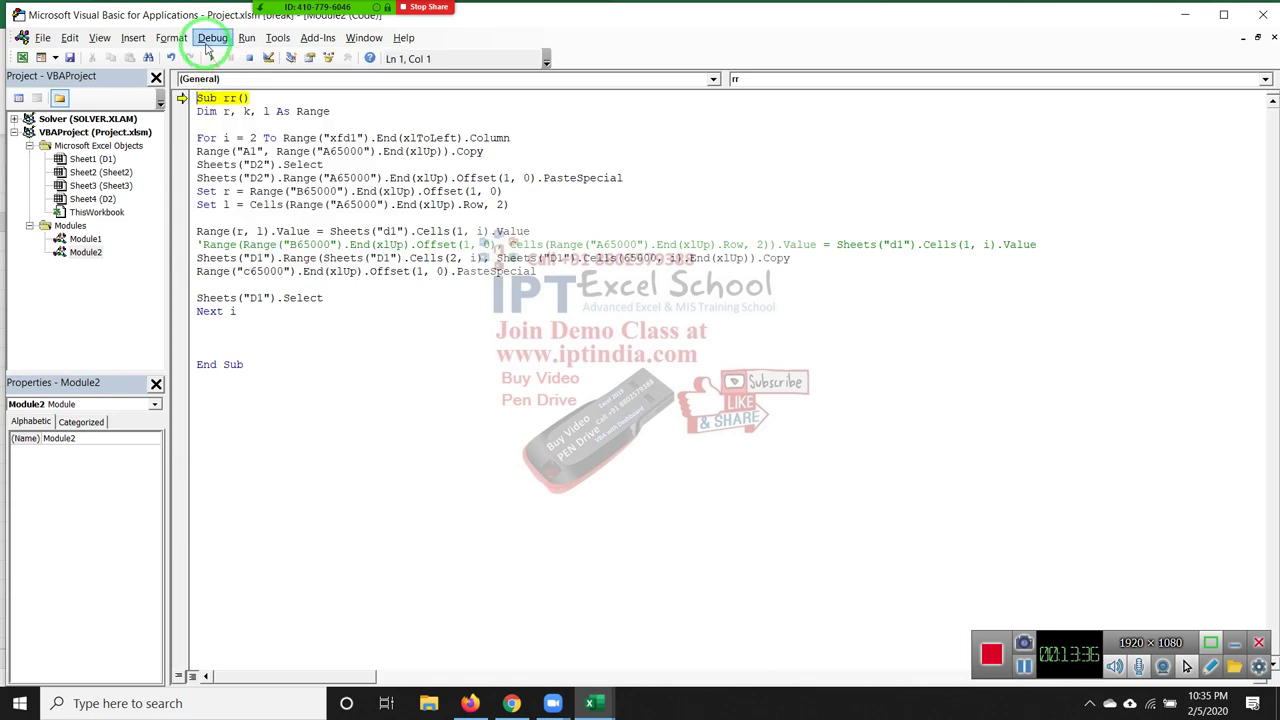
left_click(212, 37)
left_click(218, 75)
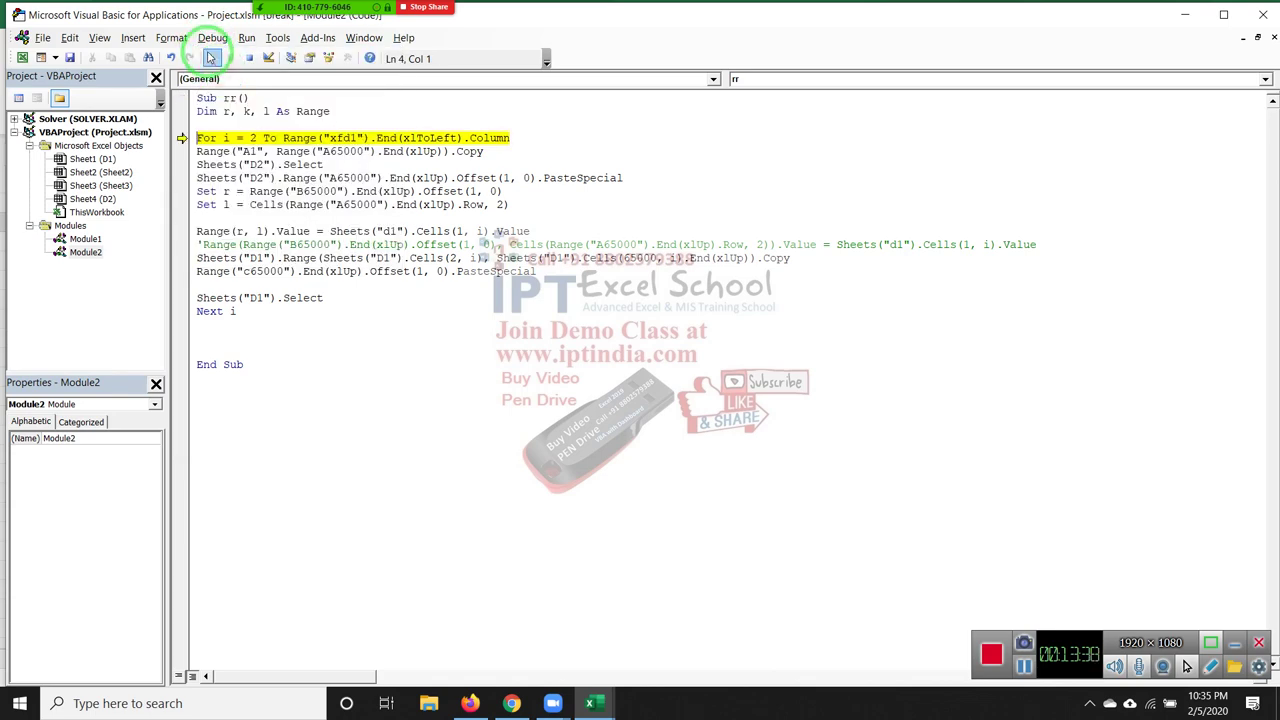
left_click(212, 37)
left_click(220, 77)
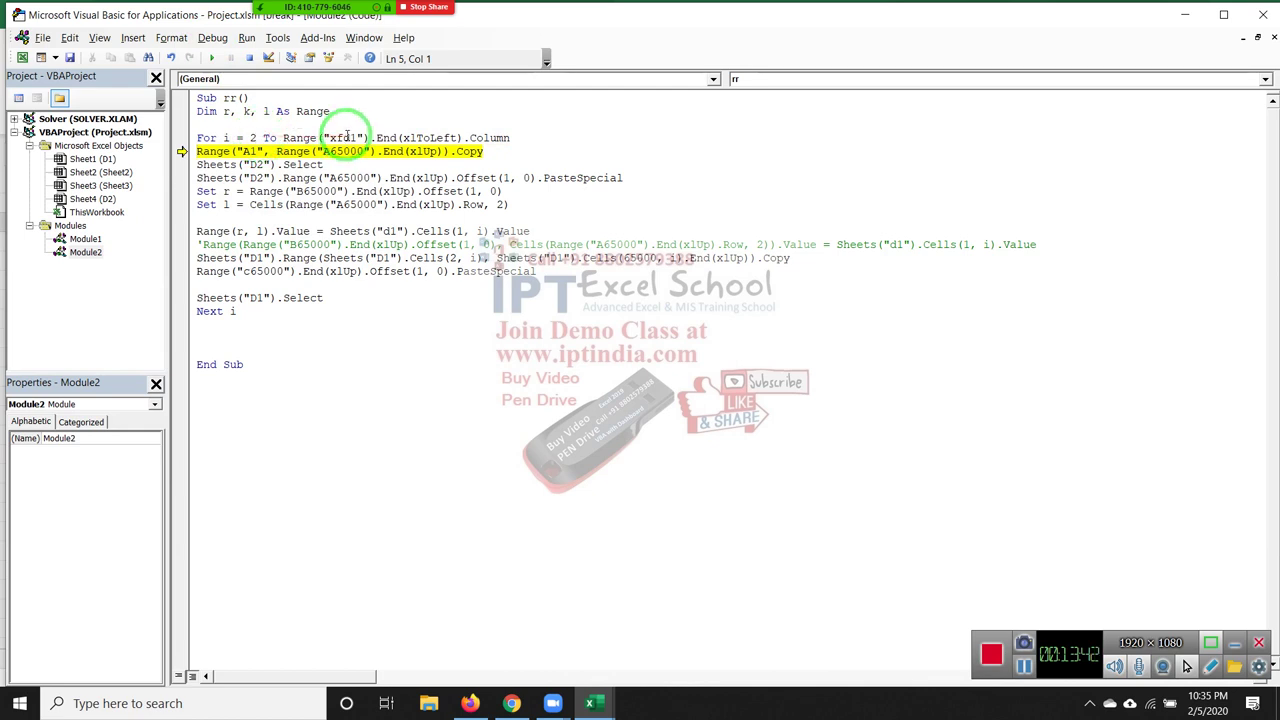
left_click(343, 138)
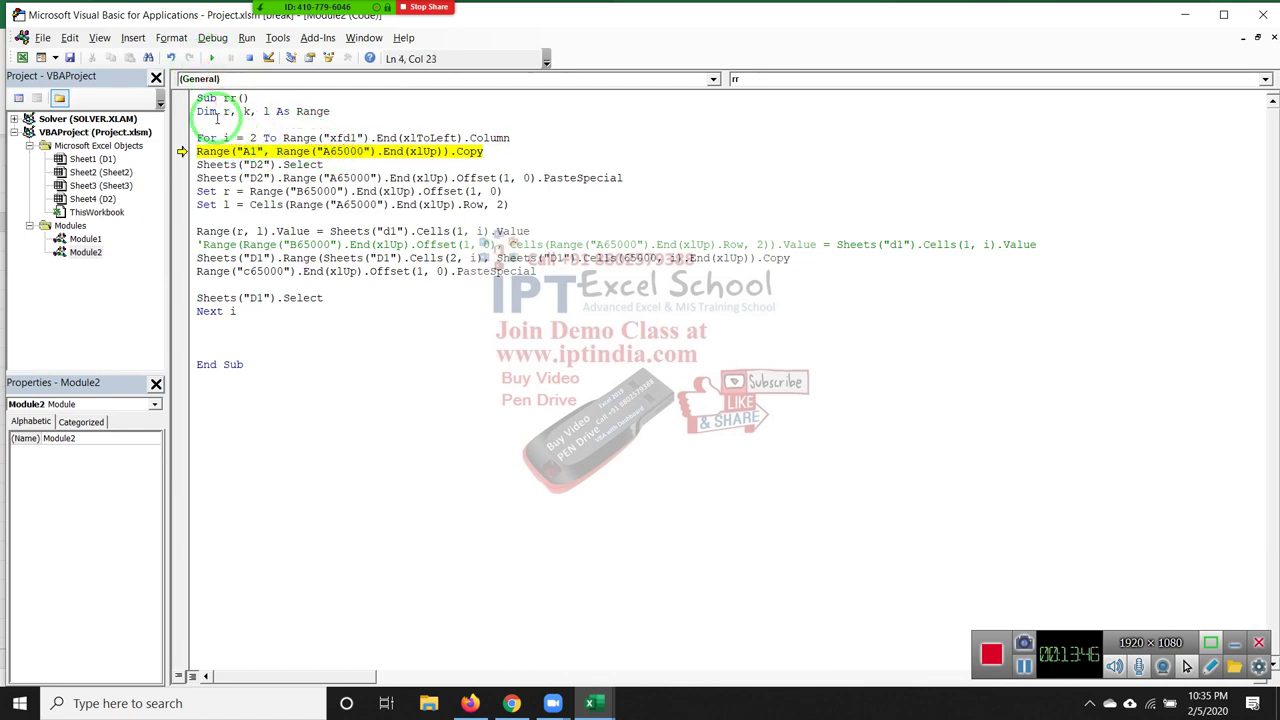
left_click(208, 40)
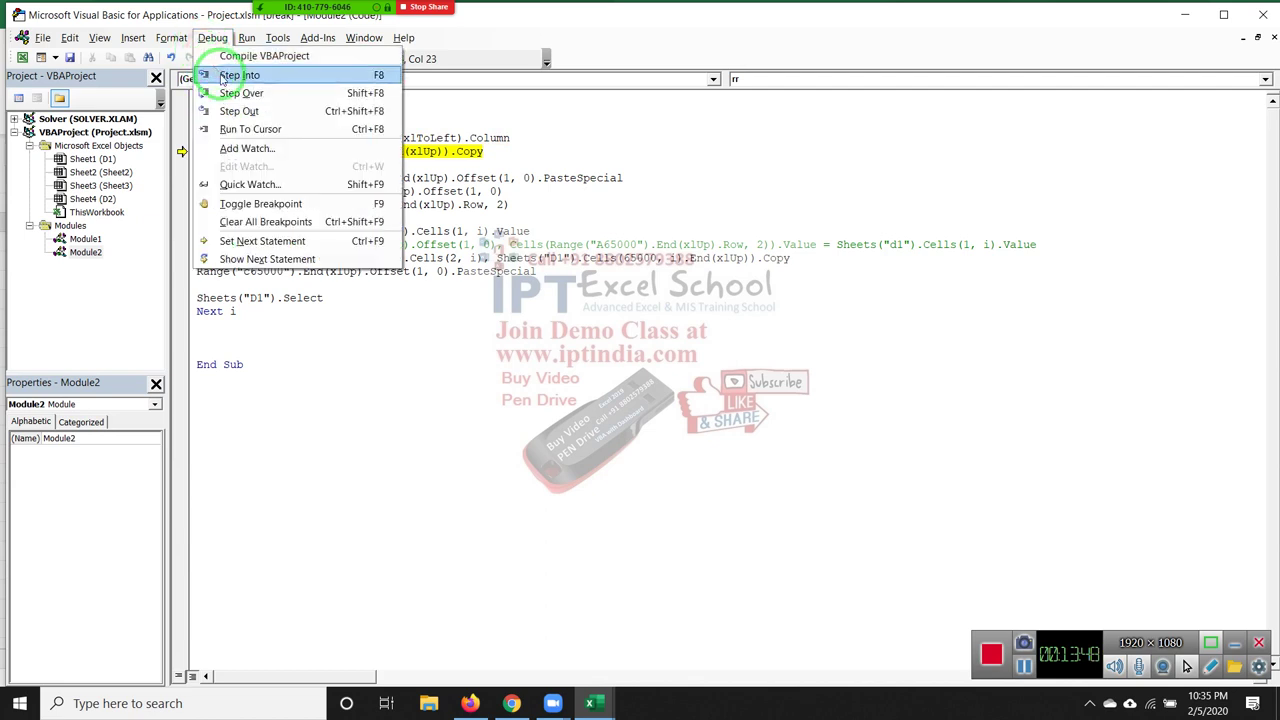
left_click(212, 77)
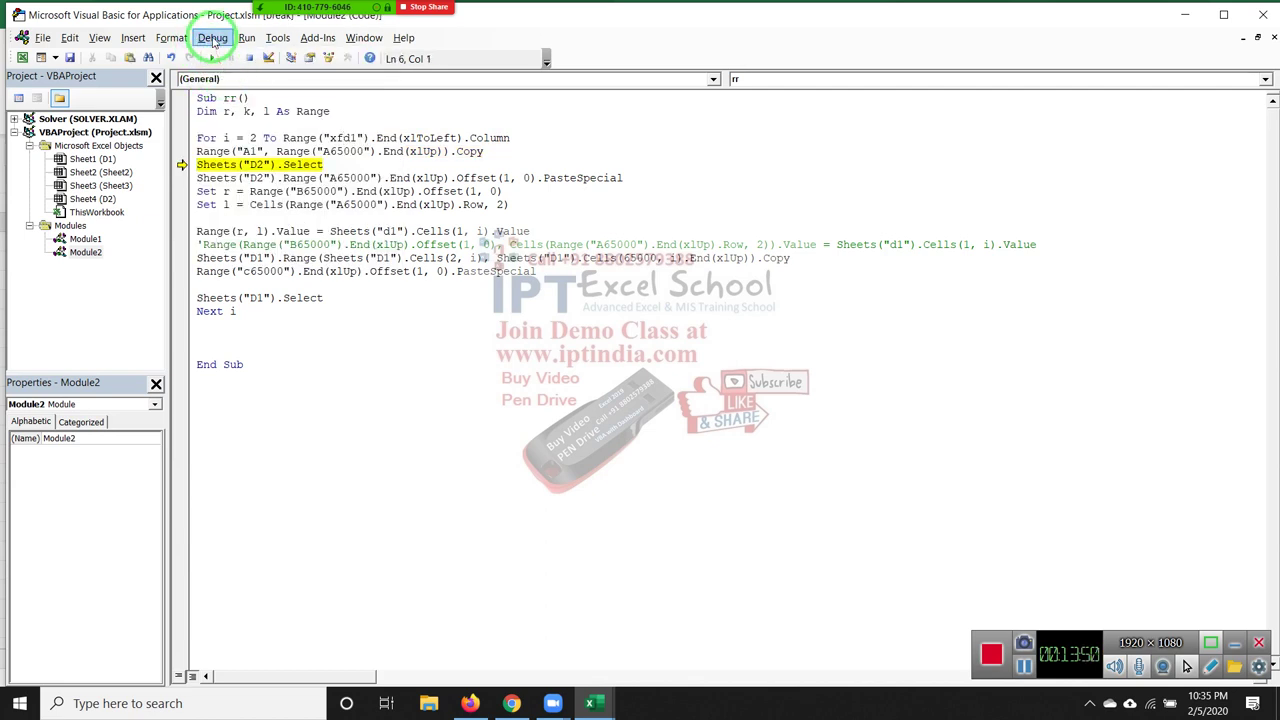
Run the D2 sheet-select and PasteSpecial lines, check sheets D2 and D1, then return to the code
left_click(212, 40)
left_click(228, 78)
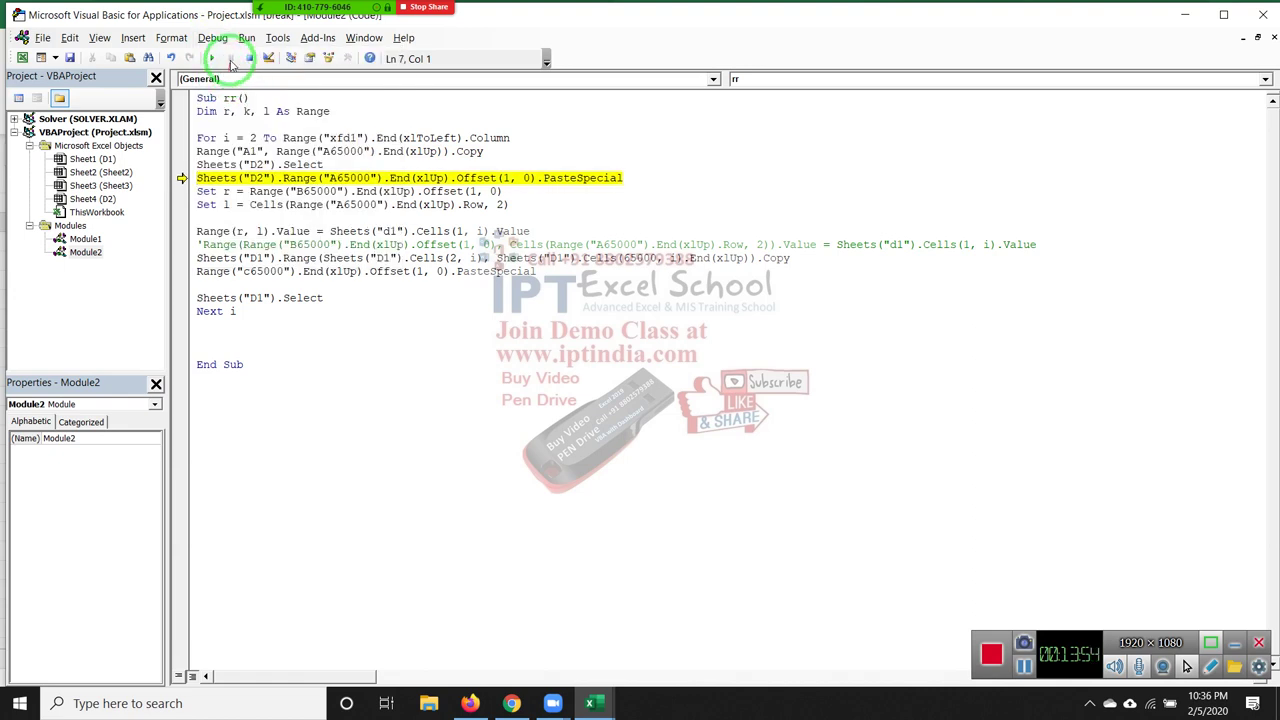
left_click(212, 38)
left_click(232, 78)
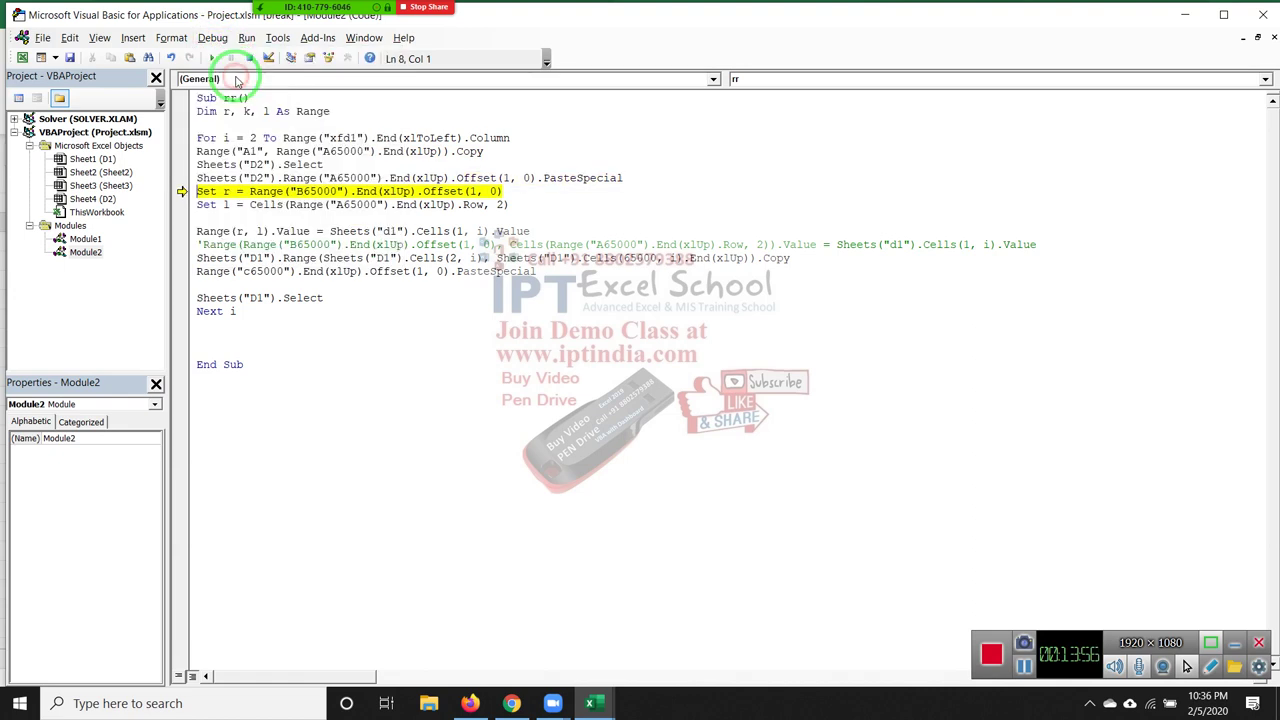
left_click(212, 58)
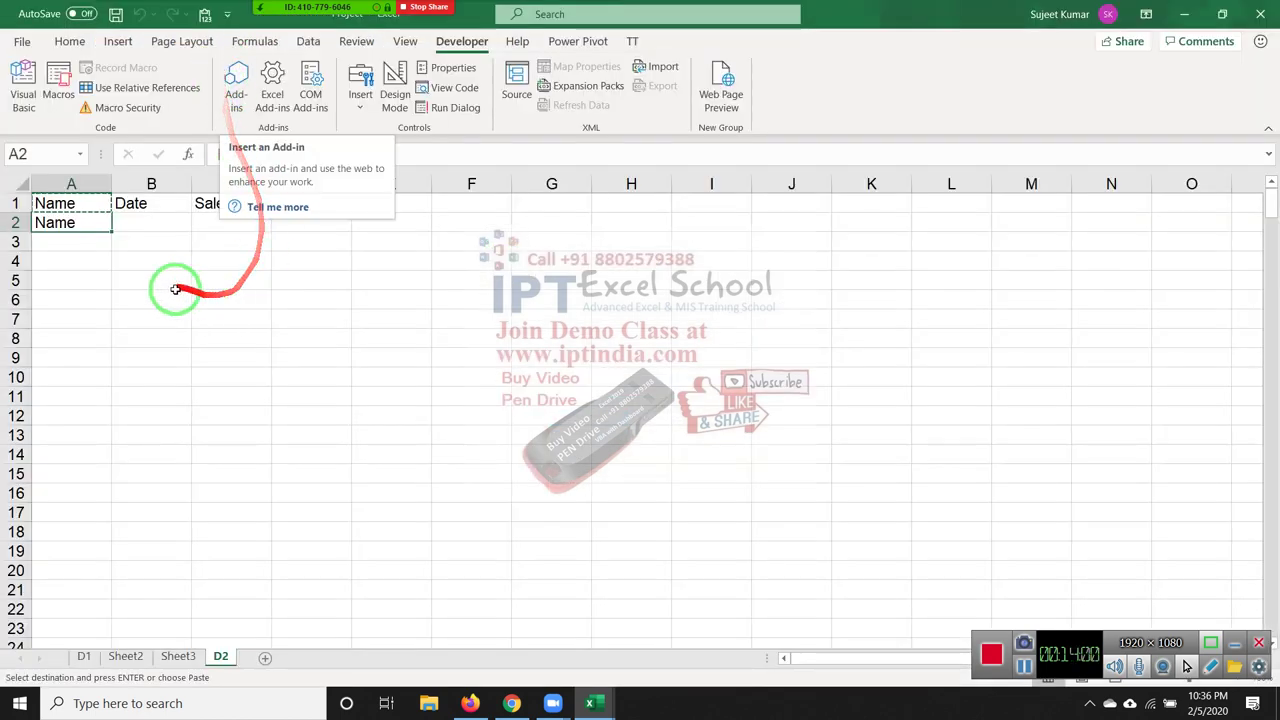
key("Escape")
left_click(84, 656)
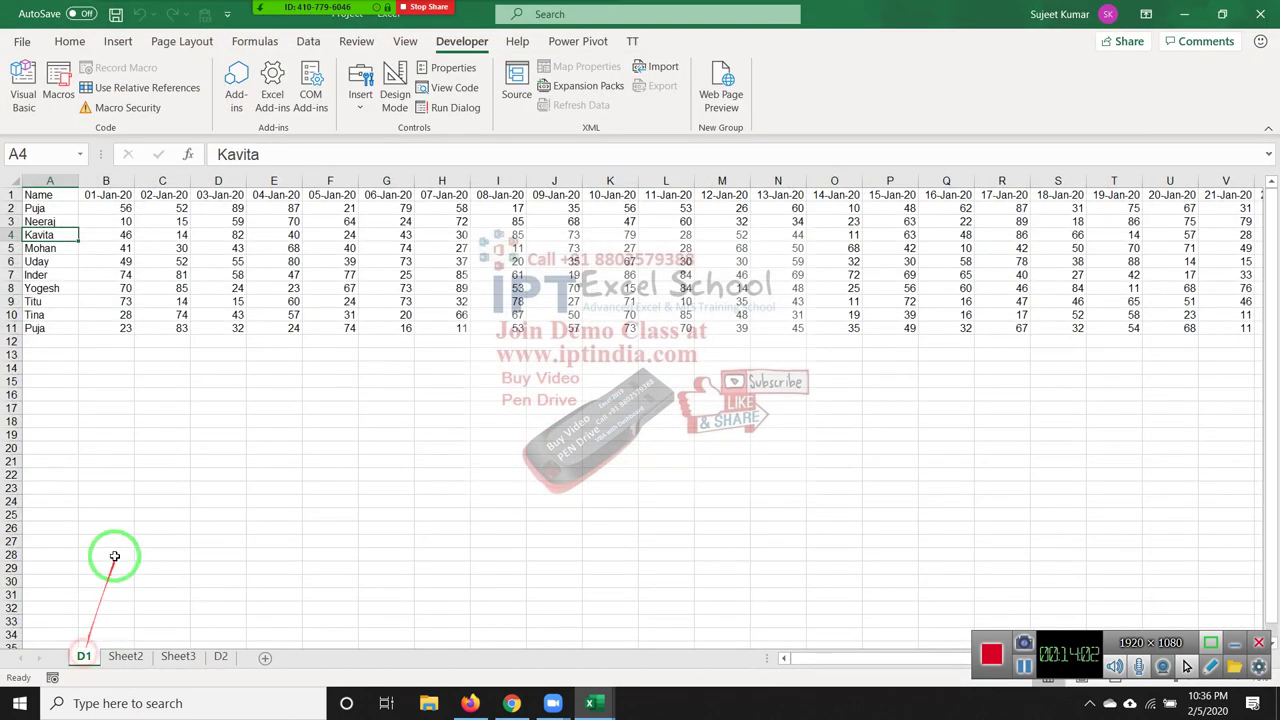
key("alt+F11")
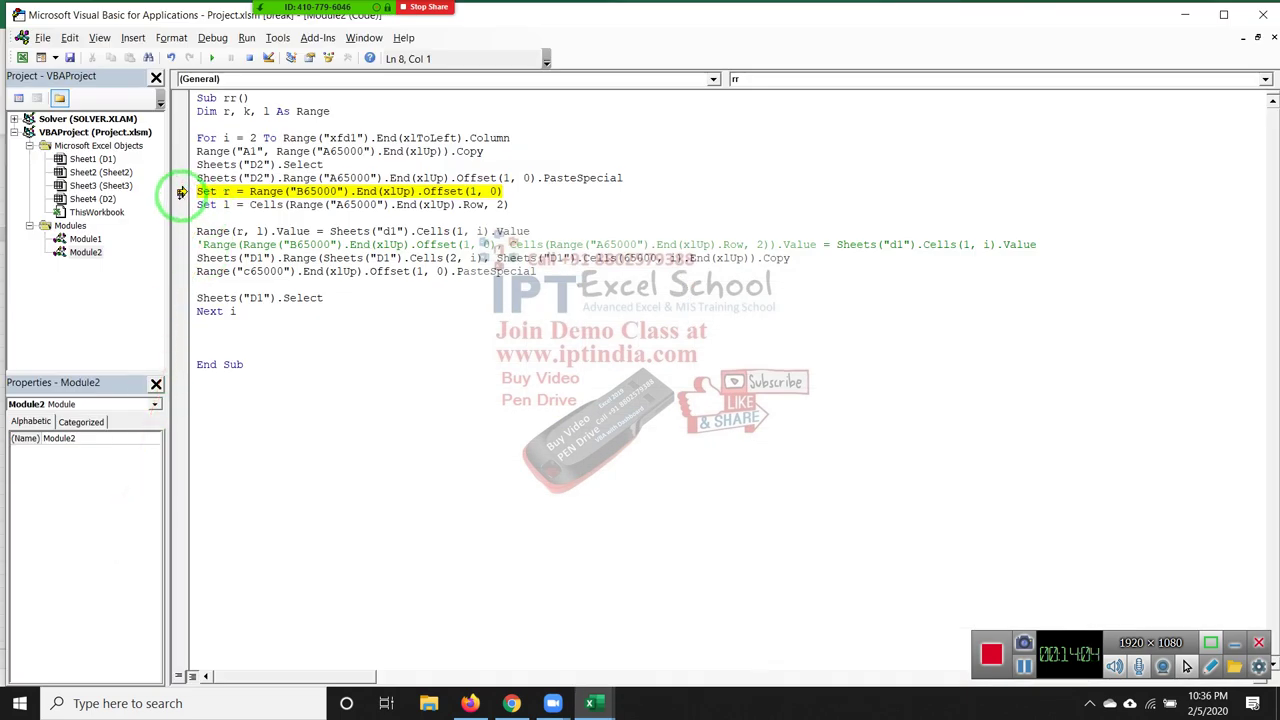
Move the next-statement arrow back to the Copy line and run it again
left_click_drag(180, 187, 182, 151)
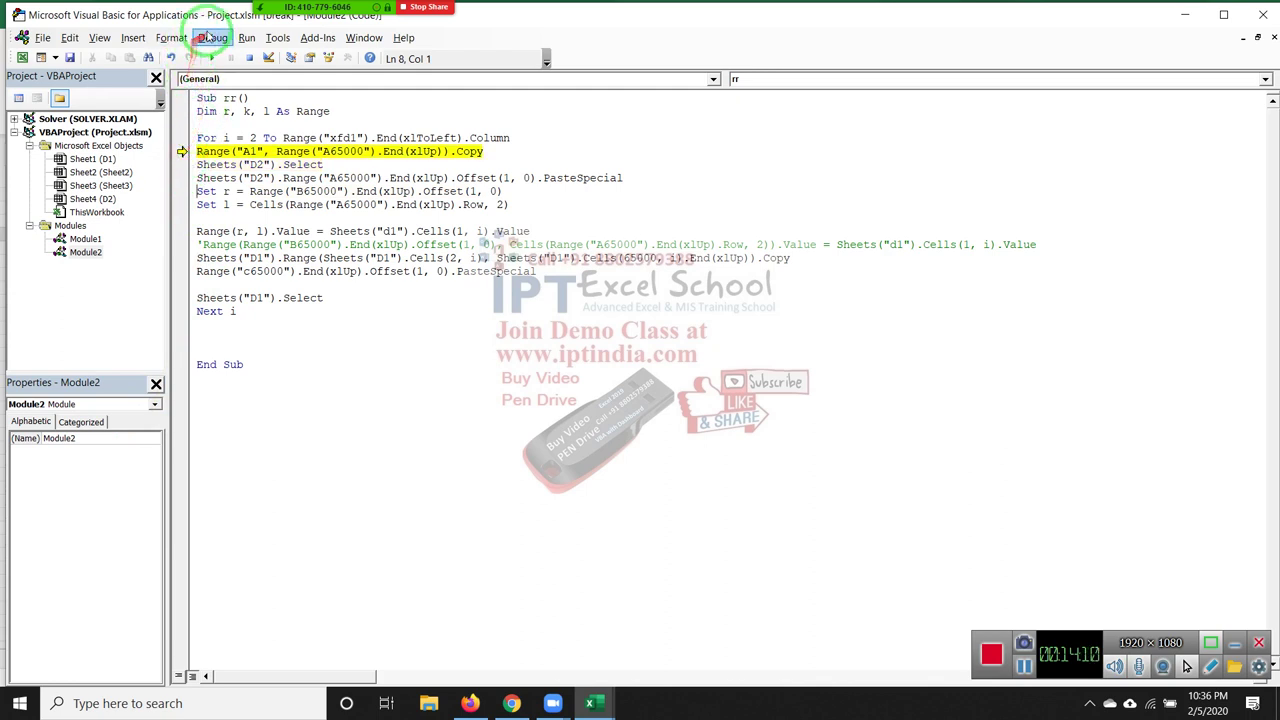
left_click(210, 37)
left_click(225, 74)
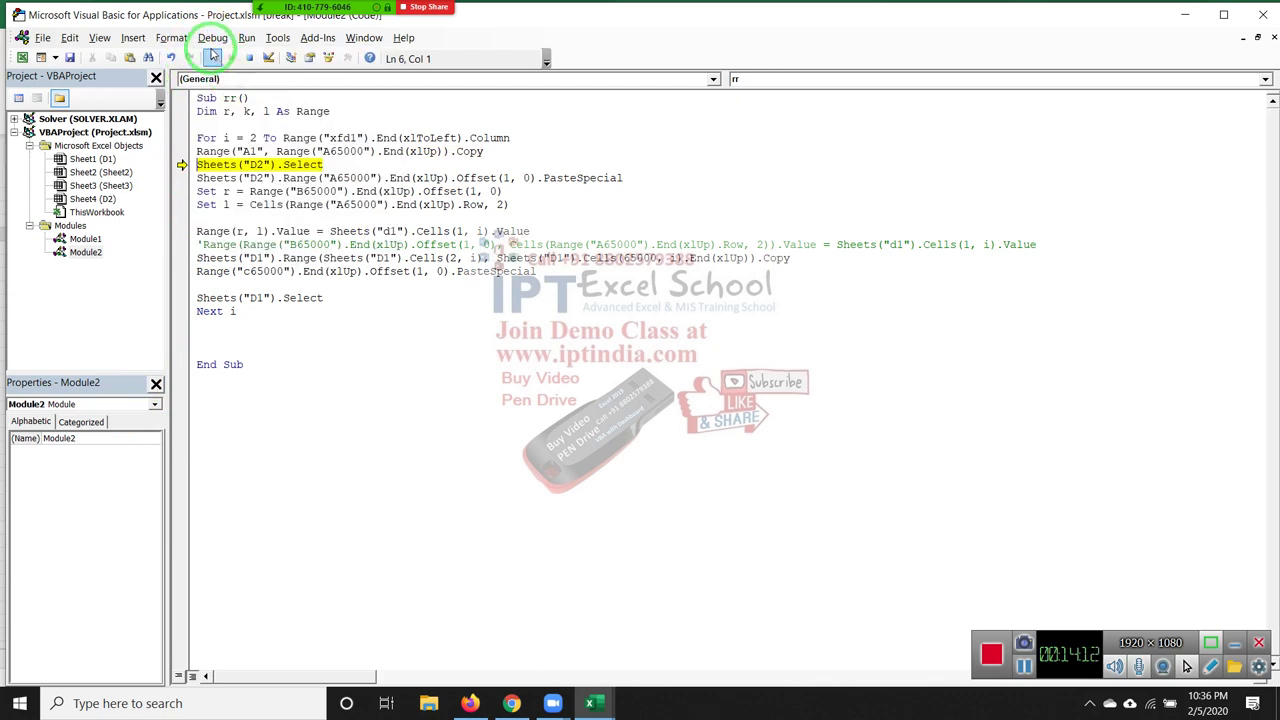
Reset the paused rr macro and switch back to Excel
left_click(212, 37)
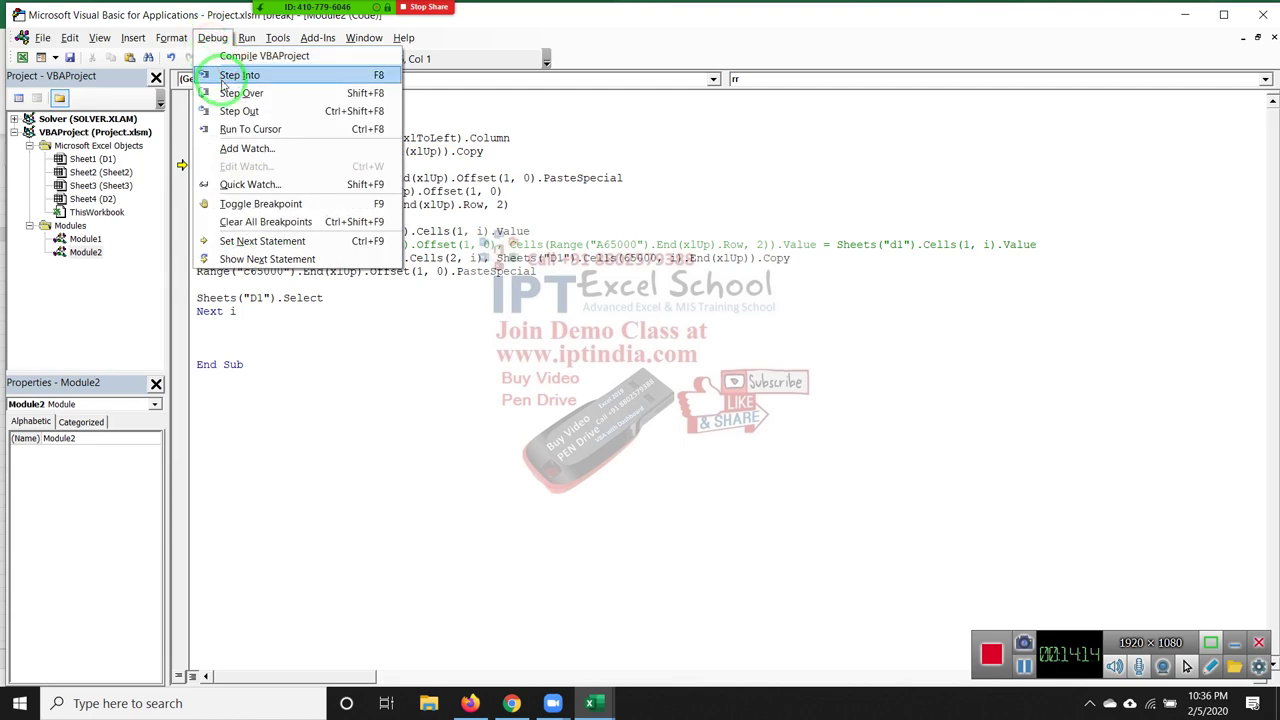
left_click(590, 440)
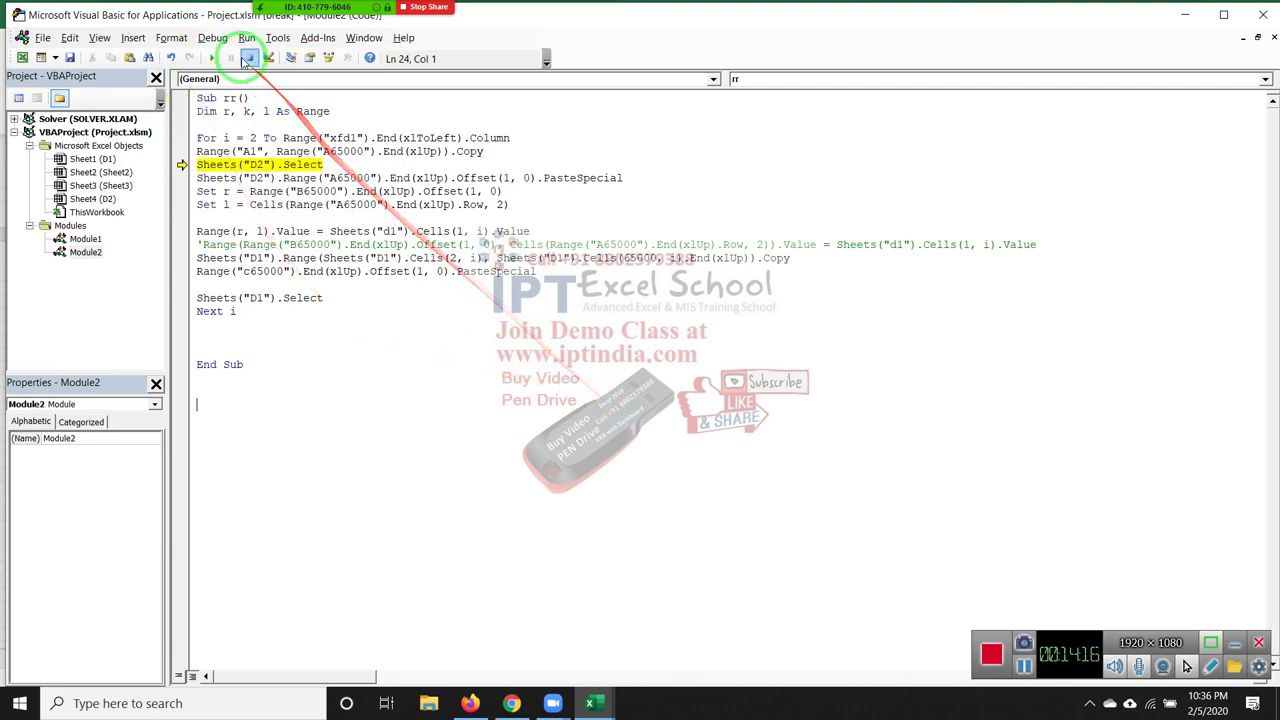
left_click(248, 58)
key("alt+F11")
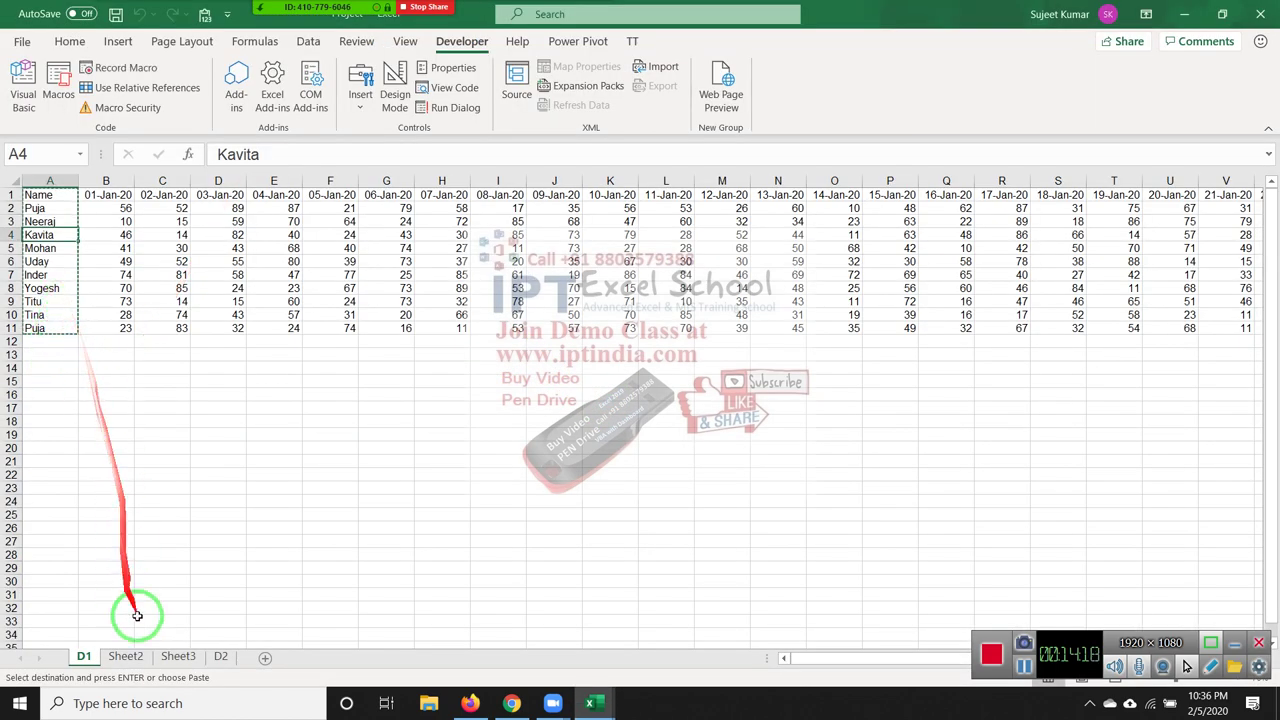
From sheet D1, run the rr macro via the Macros dialog
left_click(220, 656)
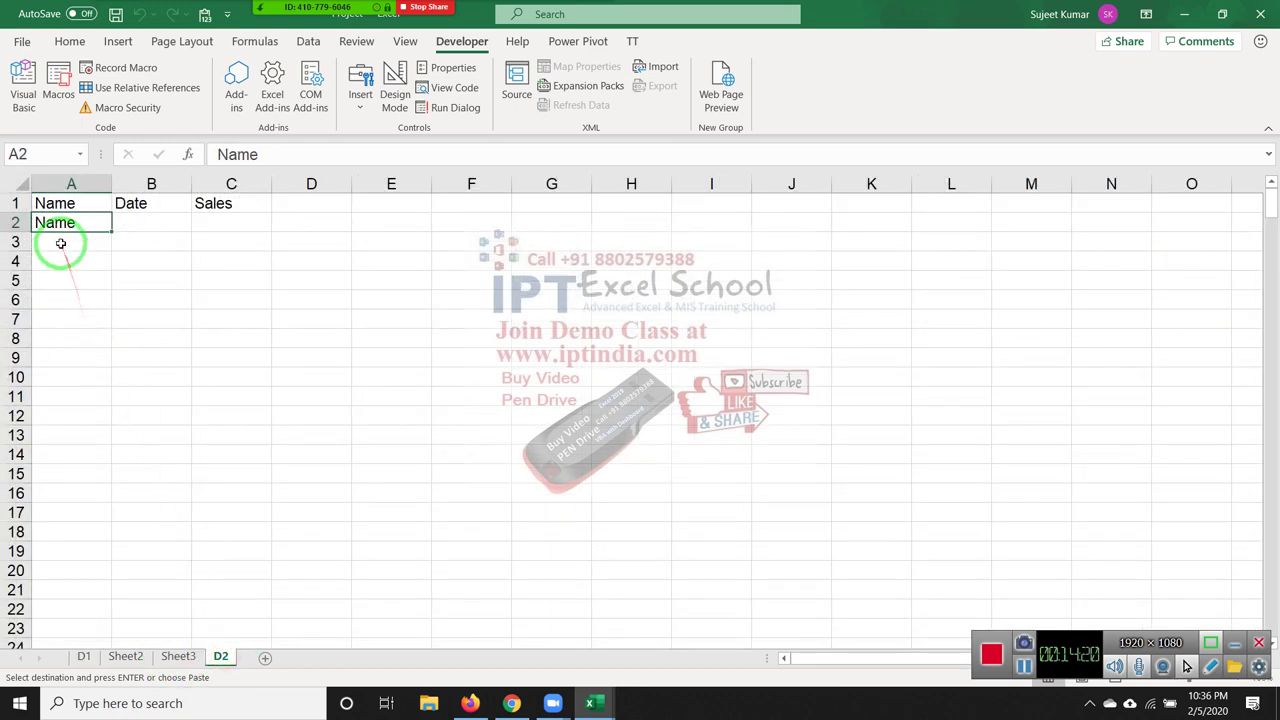
left_click(84, 656)
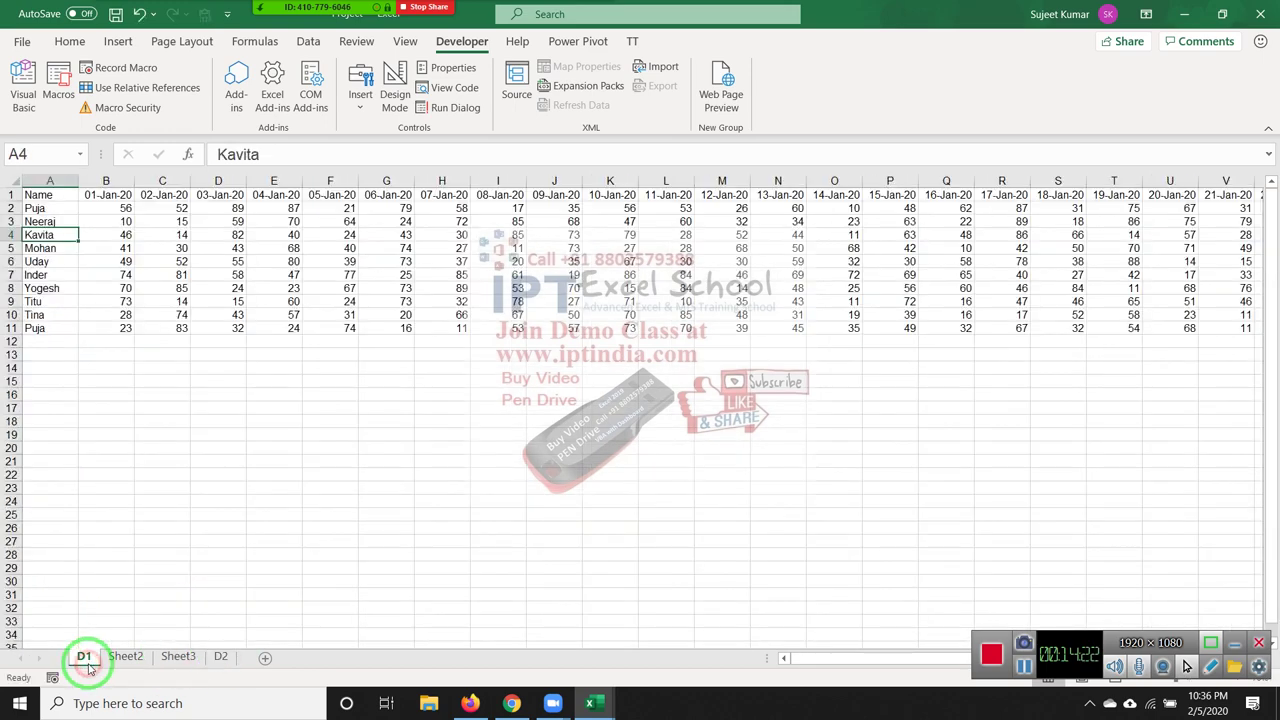
left_click(62, 100)
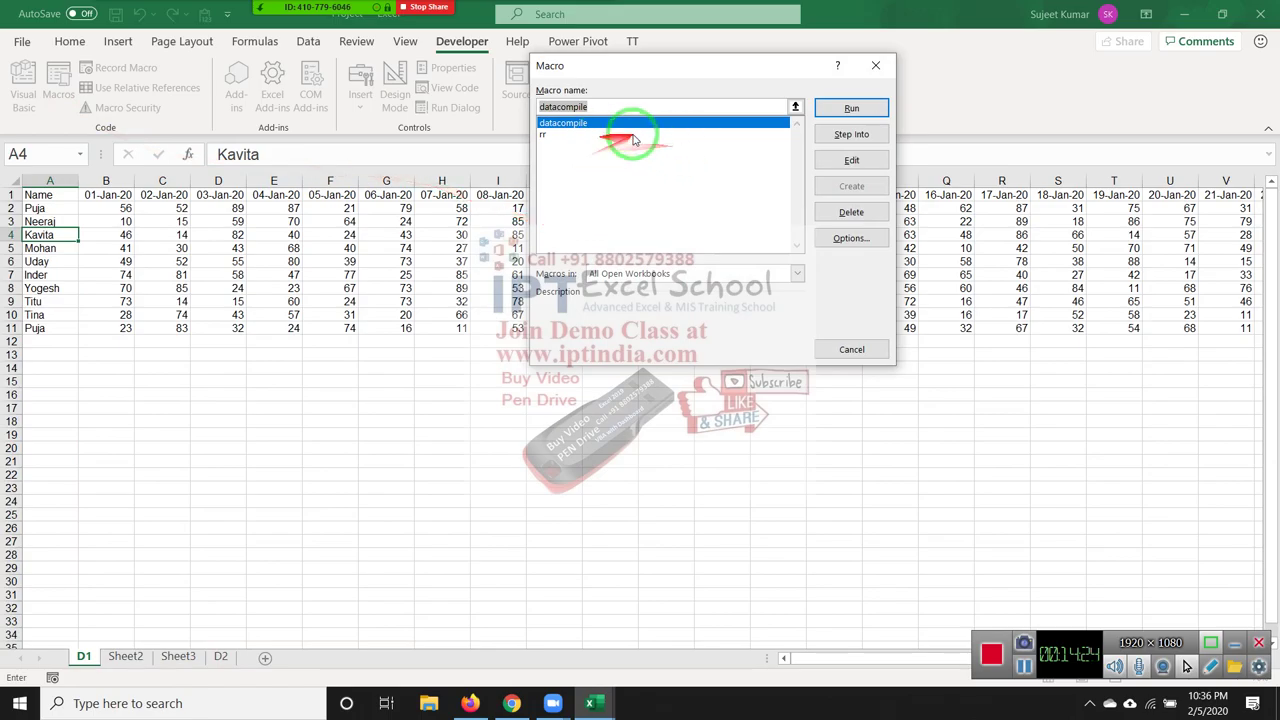
left_click(618, 135)
left_click(851, 108)
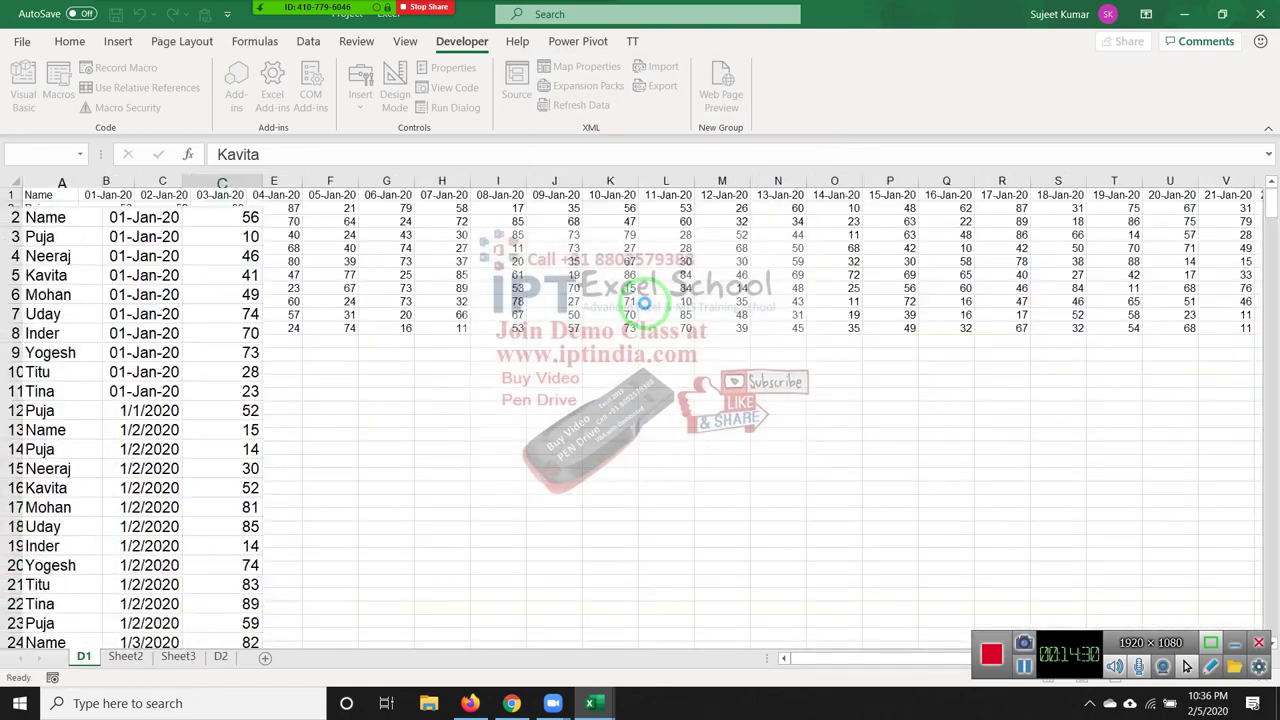
Browse the stacked output on D2, checking the 1/29/2020 date in B311 and the first date in B2
left_click(222, 658)
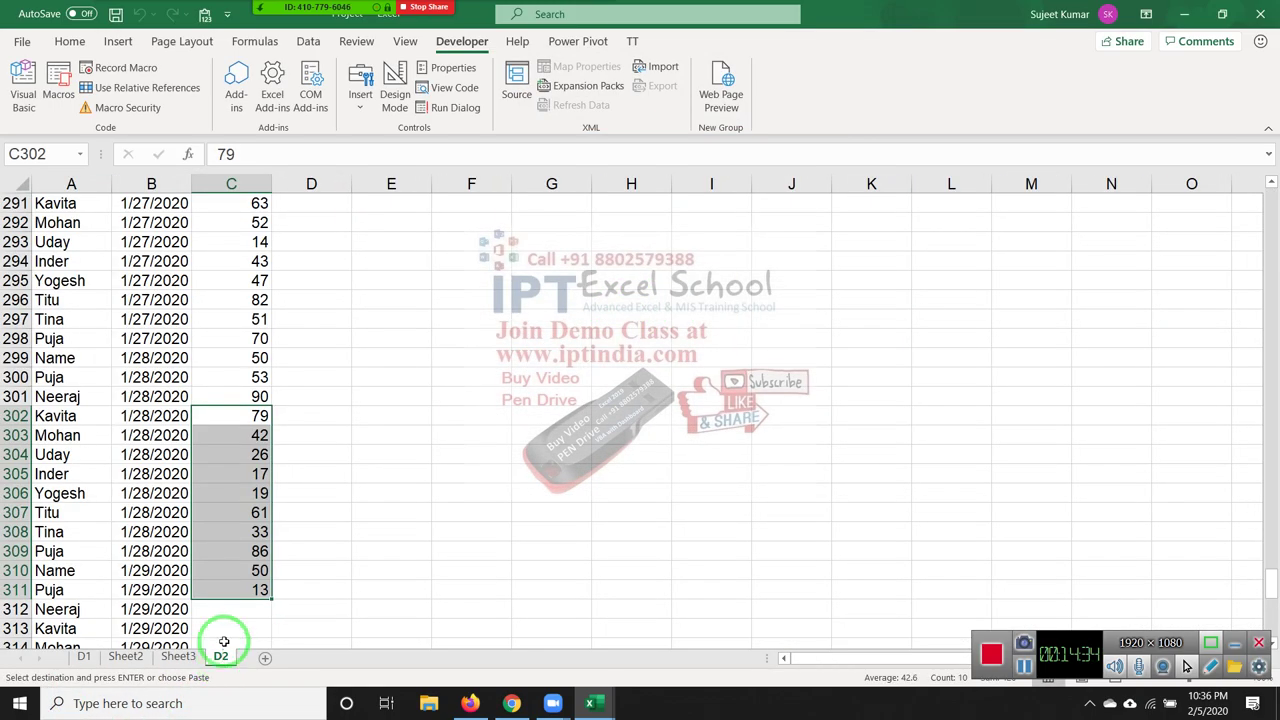
scroll(223, 641, "down", 5)
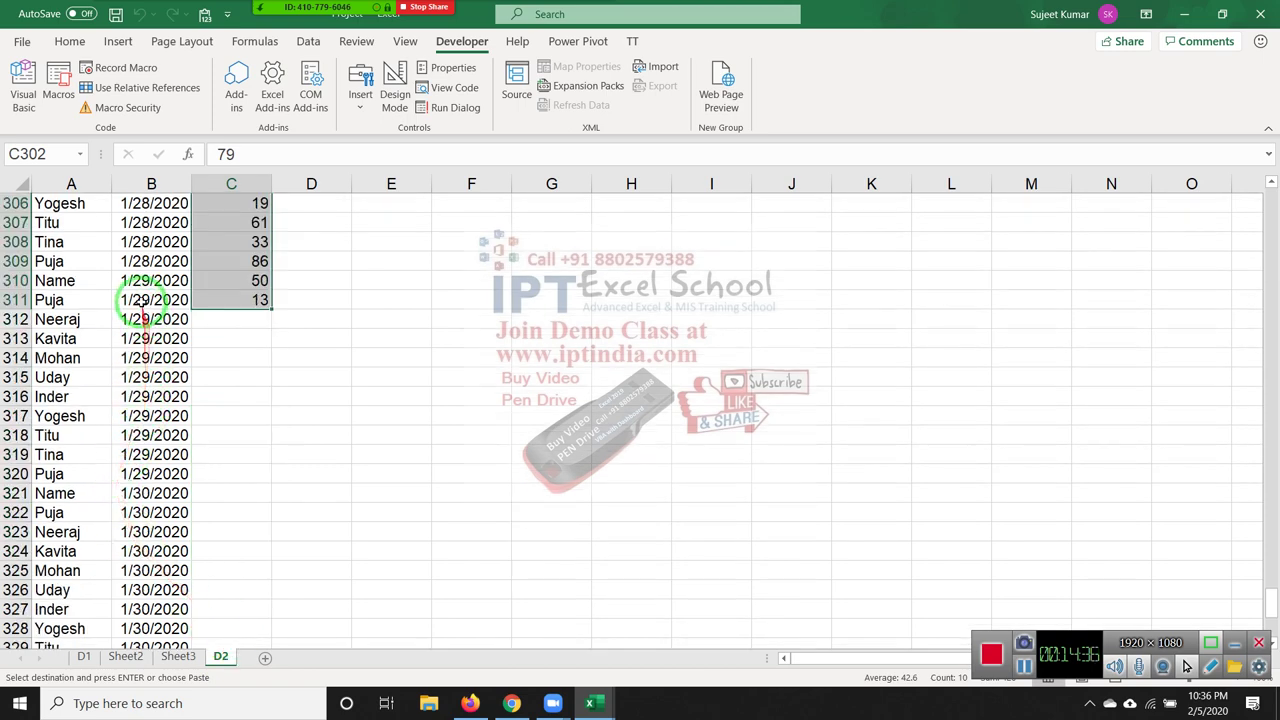
left_click(143, 302)
scroll(170, 434, "down", 1)
scroll(170, 434, "down", 4)
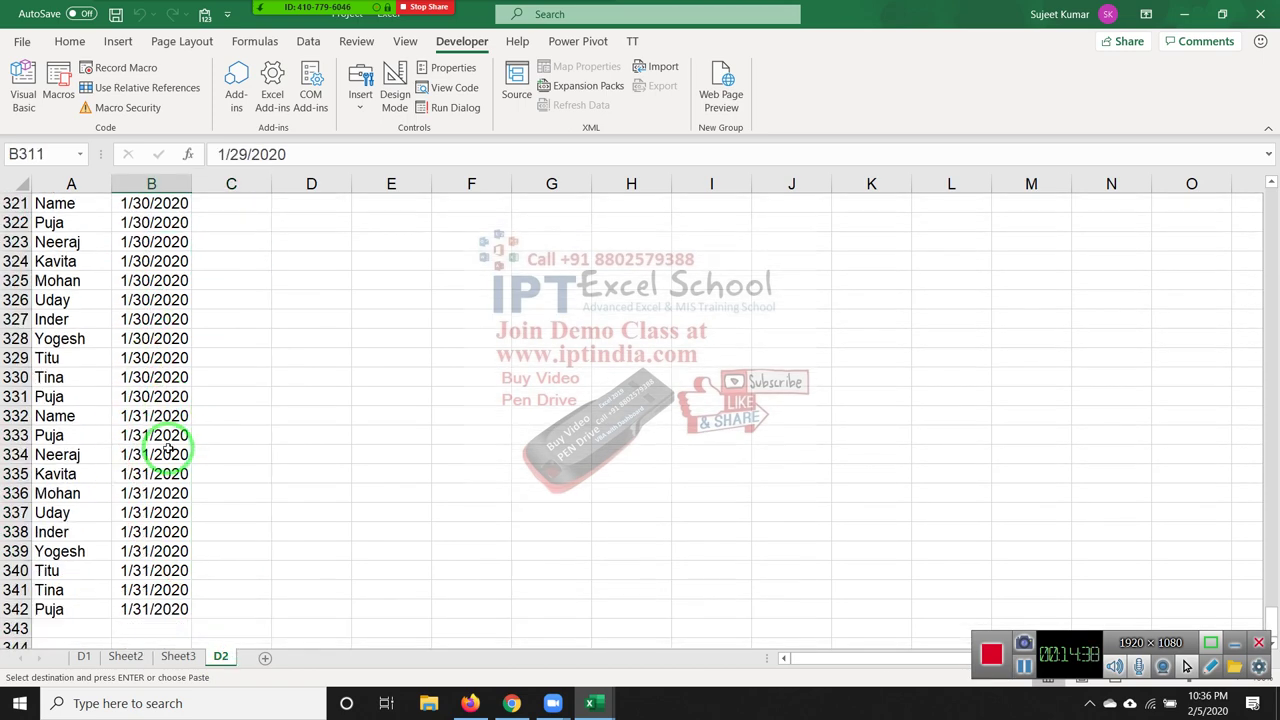
key("ctrl+Up")
key("Down")
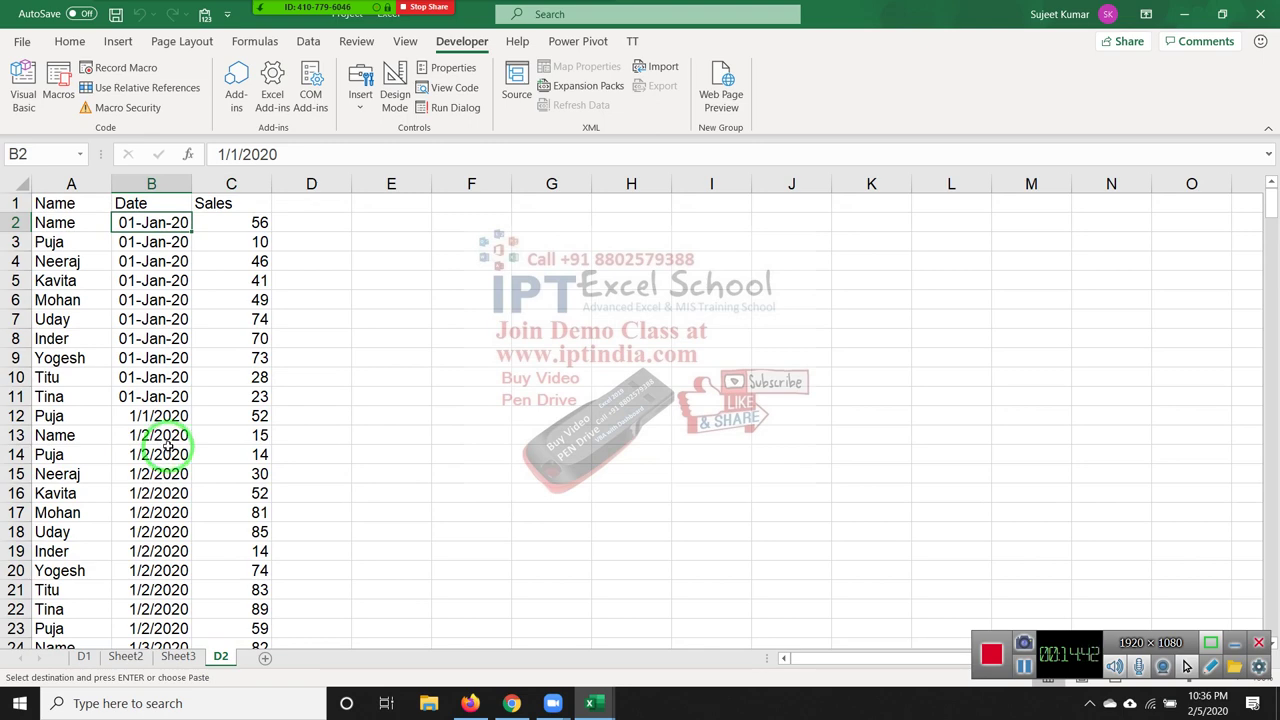
Compare D1's wide table with Sheet2's list, checking Puja's 2-Jan-20 value 52
left_click(85, 657)
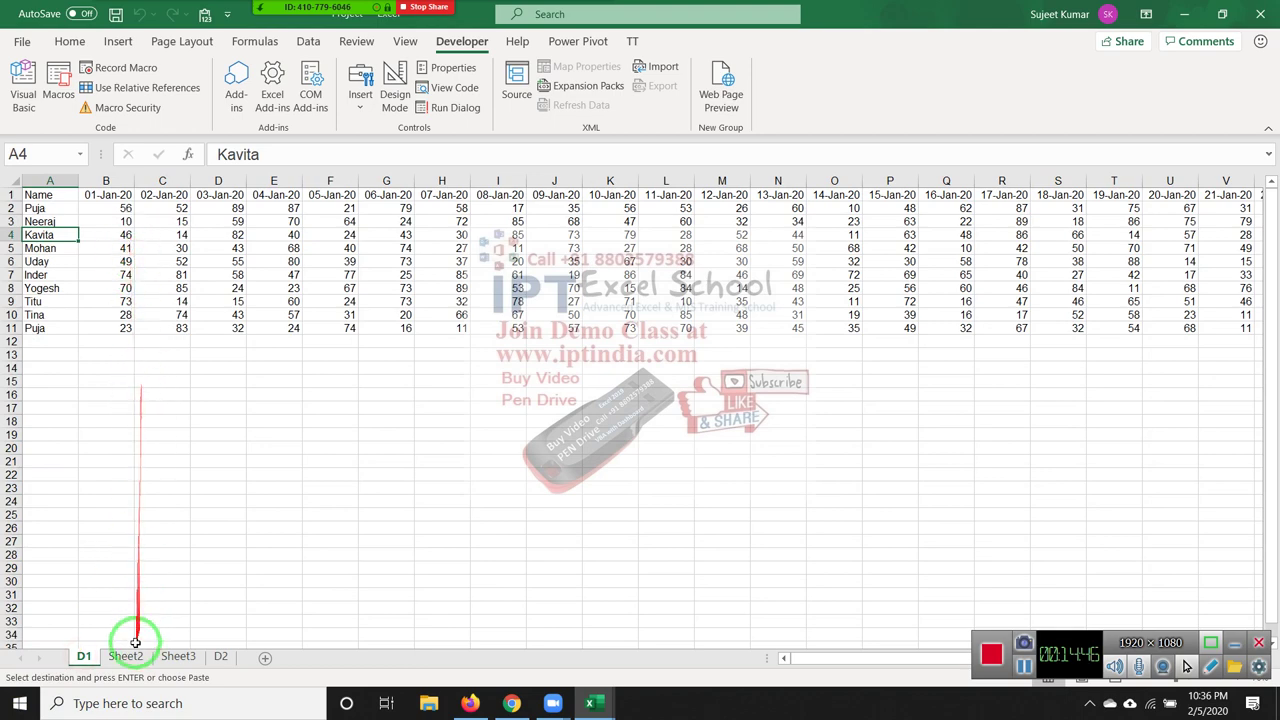
left_click(126, 656)
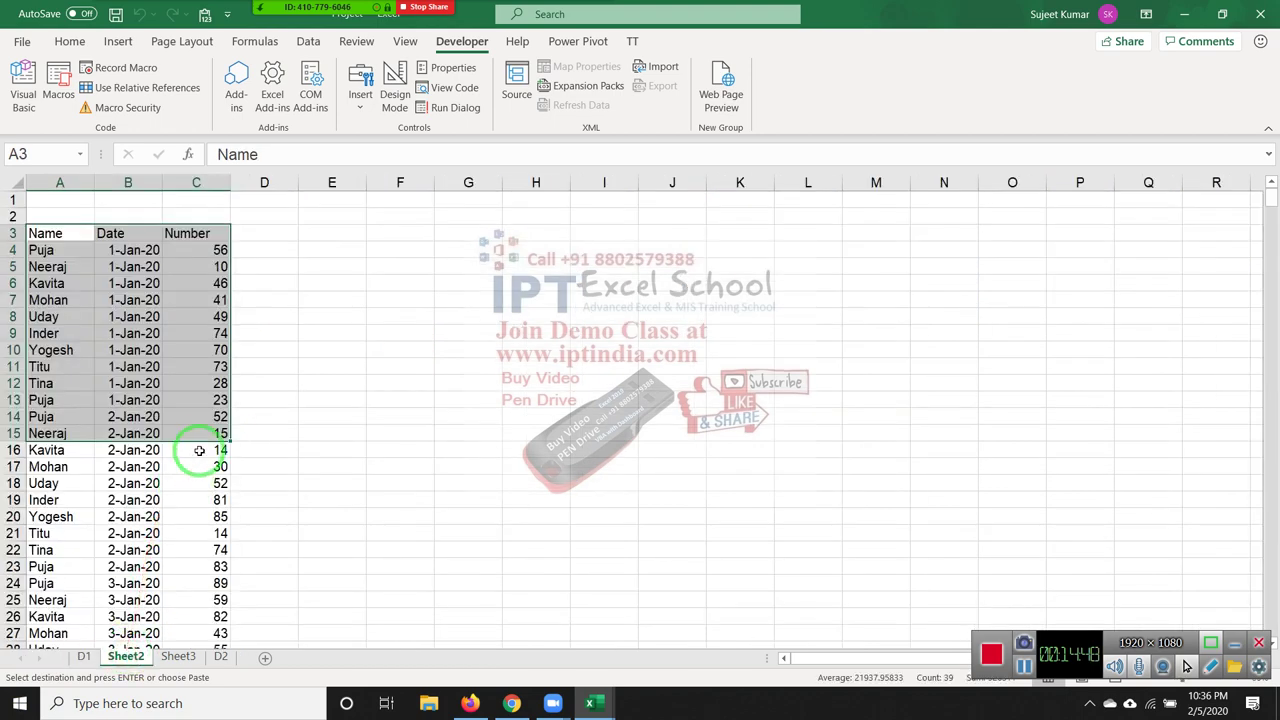
left_click(80, 416)
left_click(190, 416)
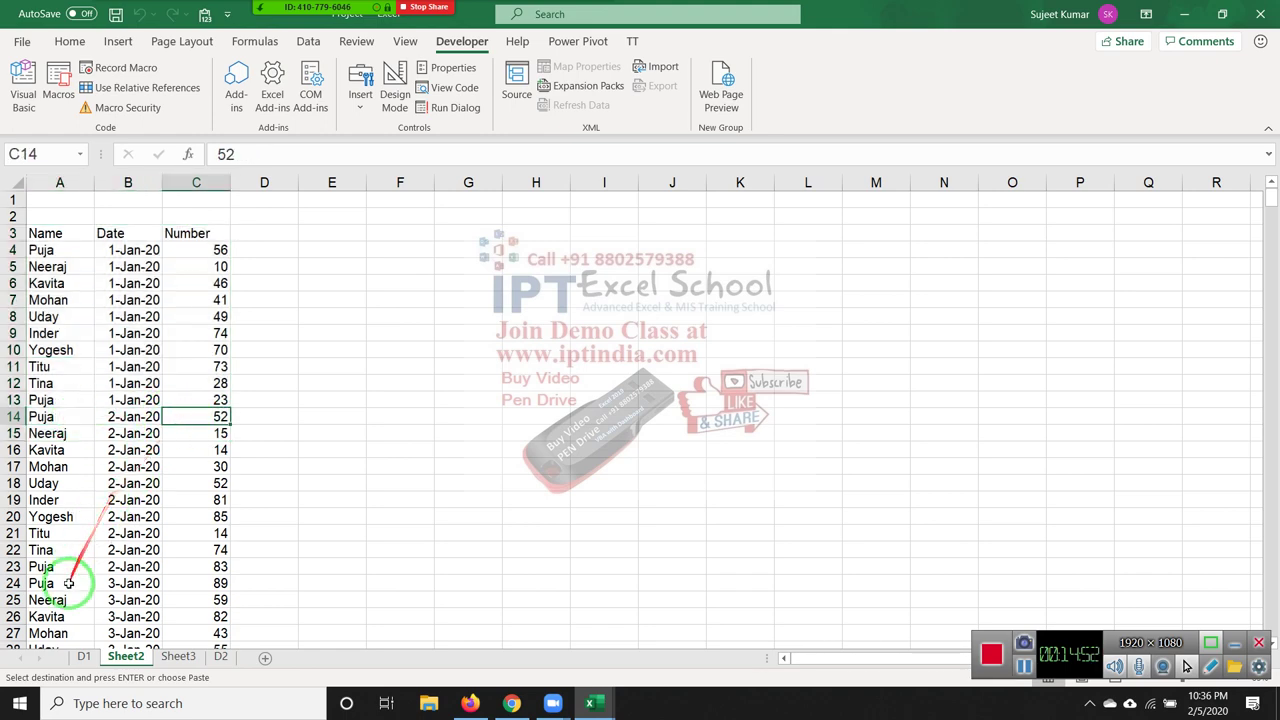
left_click(84, 656)
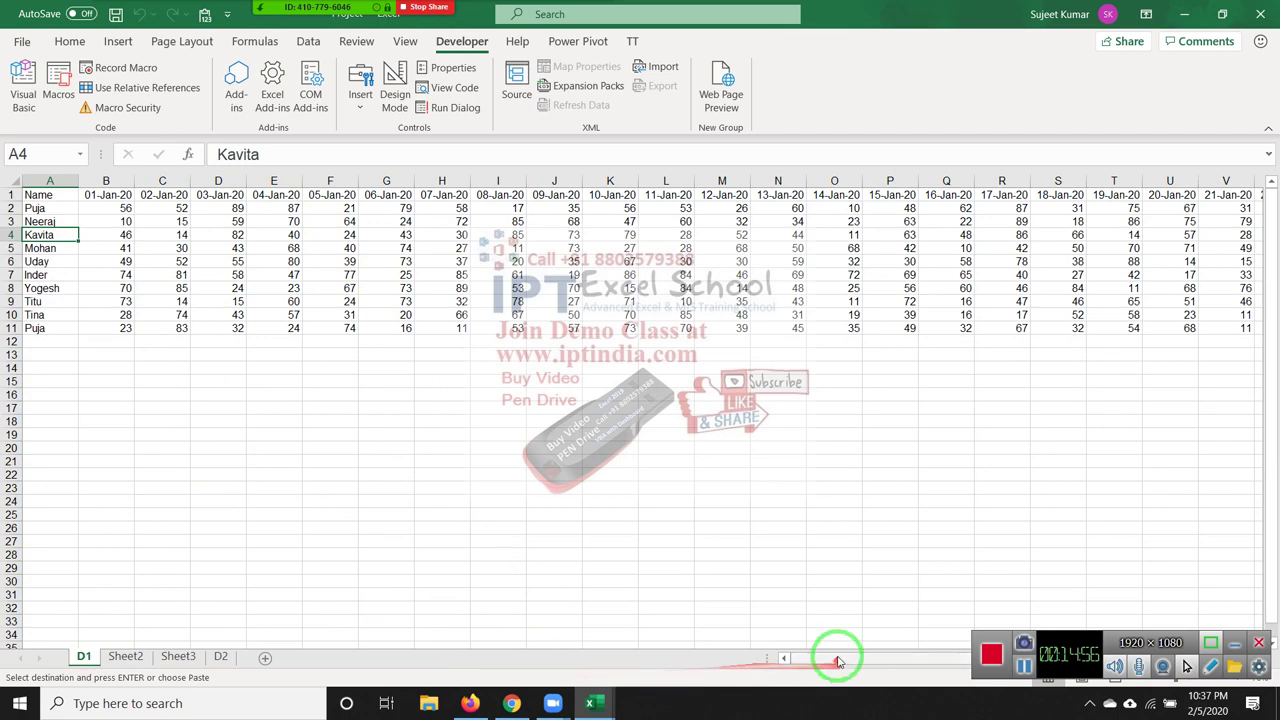
Scroll D1 right to 31-Jan-20 in column AF, then bring up rr's code in Module2
left_click_drag(834, 657, 1093, 634)
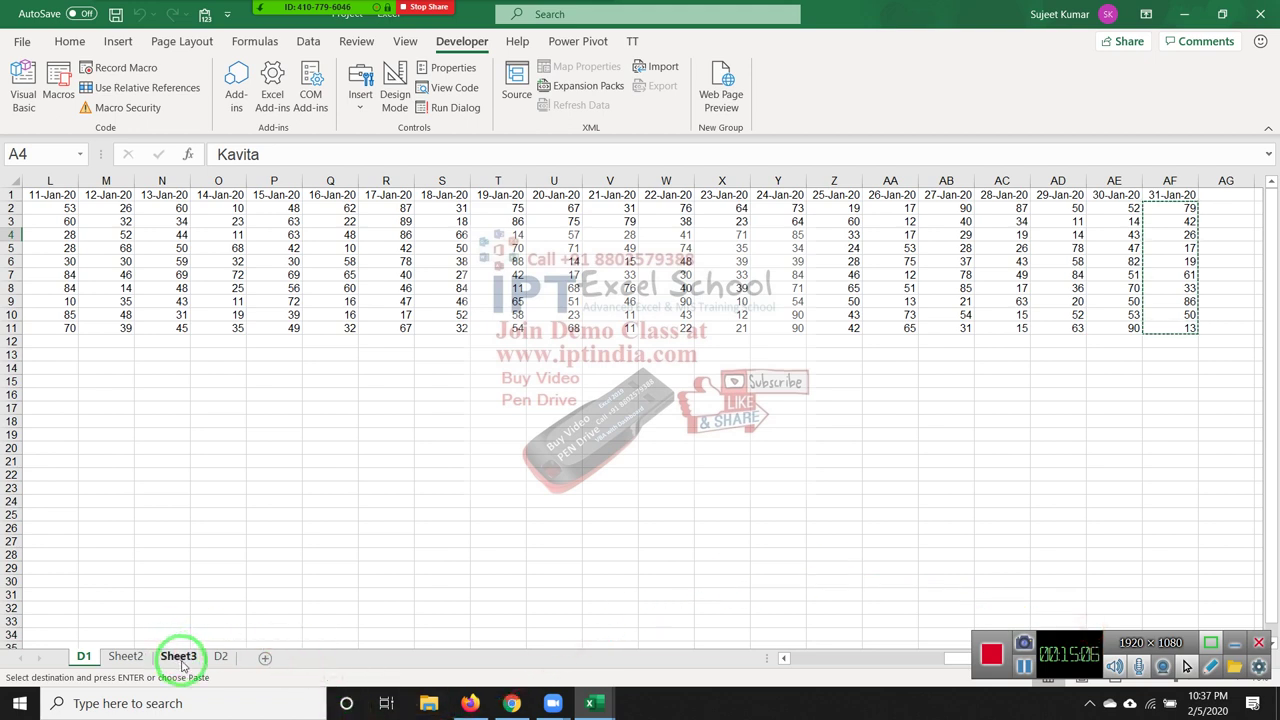
key("alt+Tab")
left_click(343, 319)
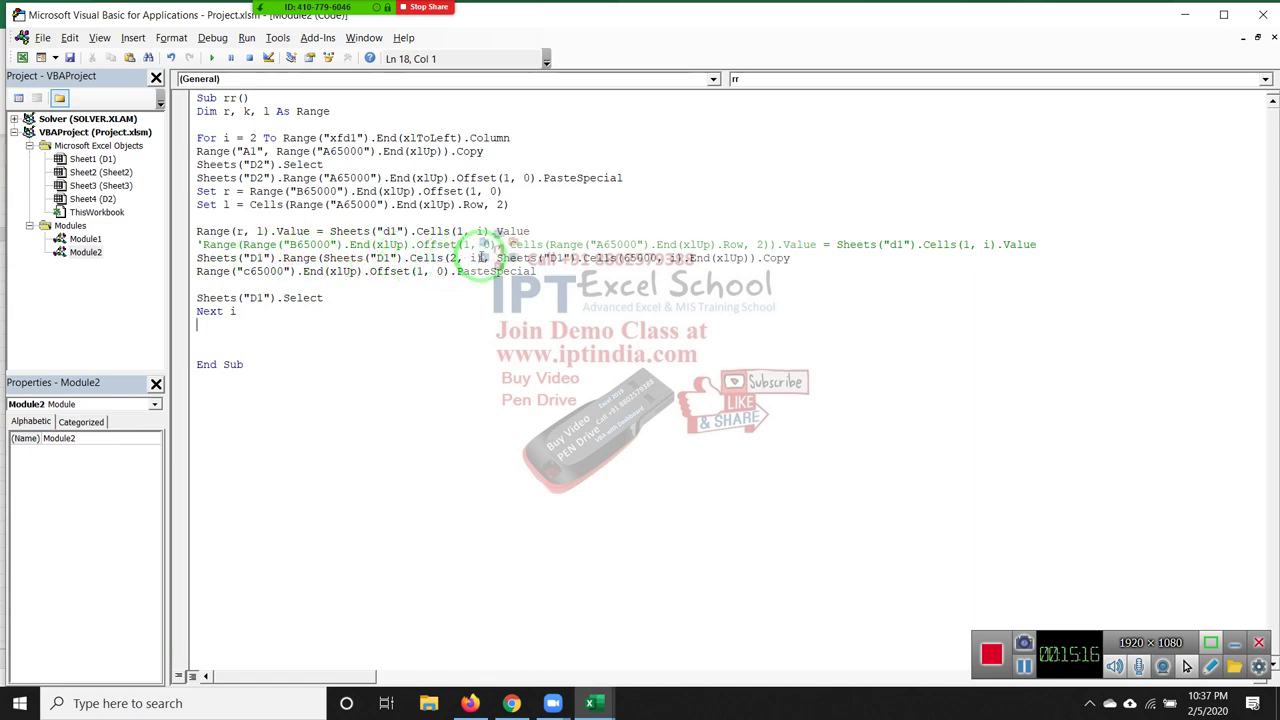
Inspect line 13's Cells(65000, 1).End(xlUp) reference and line 14's Offset value, then return to Excel
left_click(472, 258)
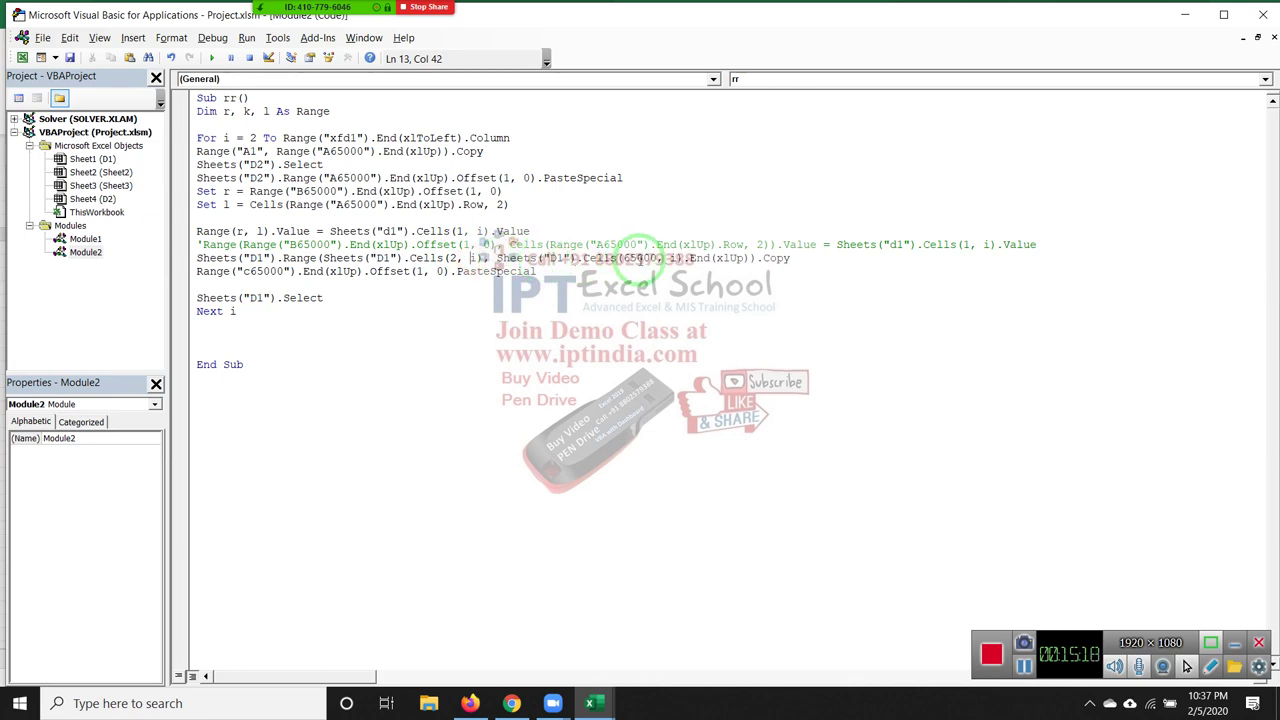
left_click_drag(752, 258, 492, 263)
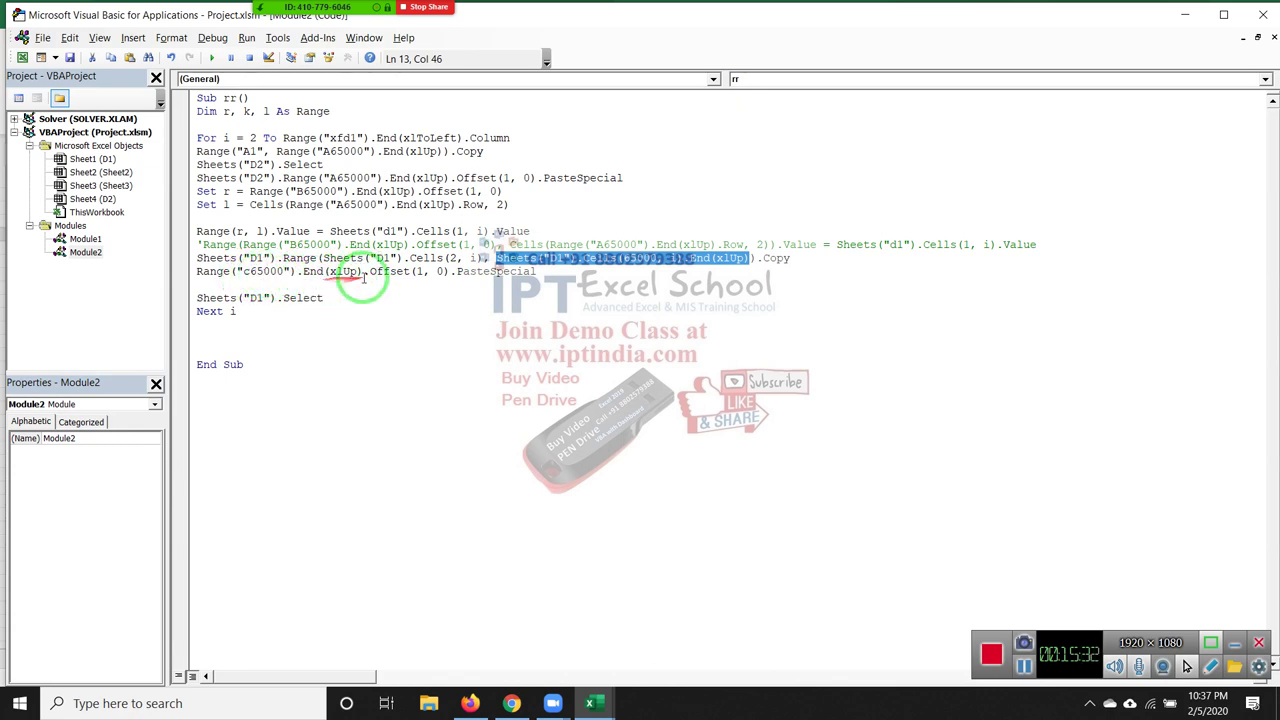
double_click(418, 271)
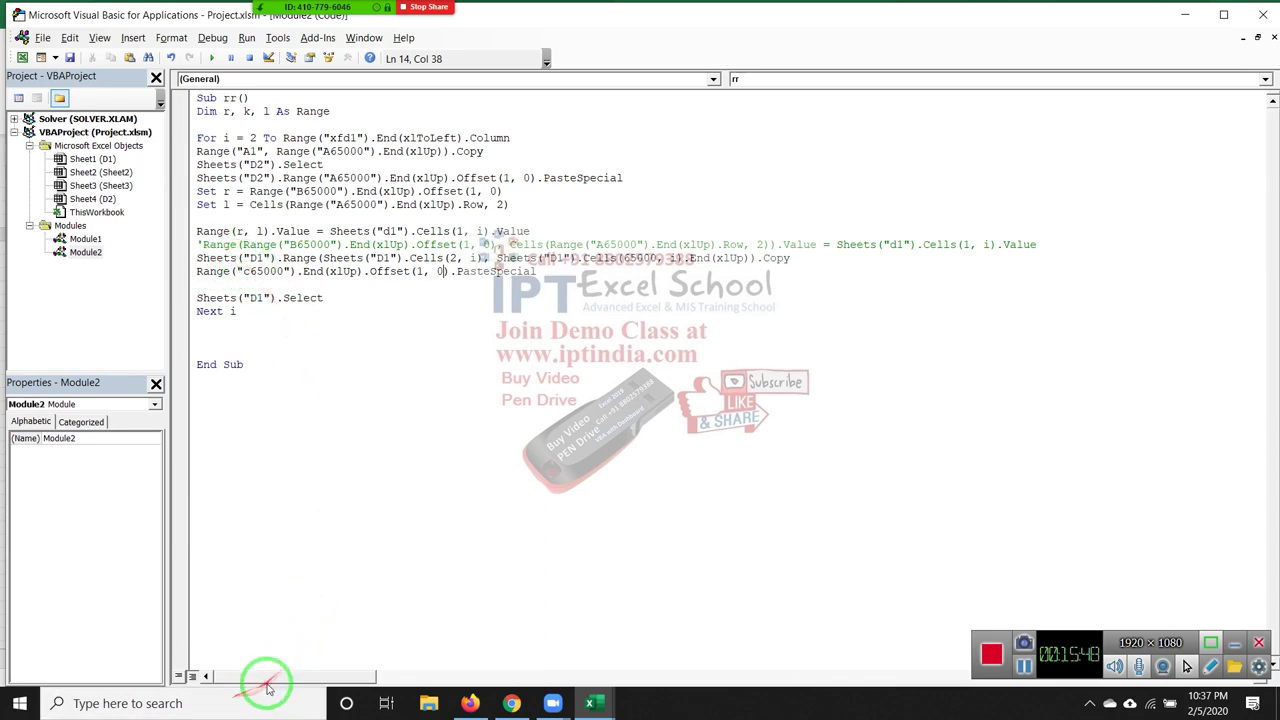
key("alt+F11")
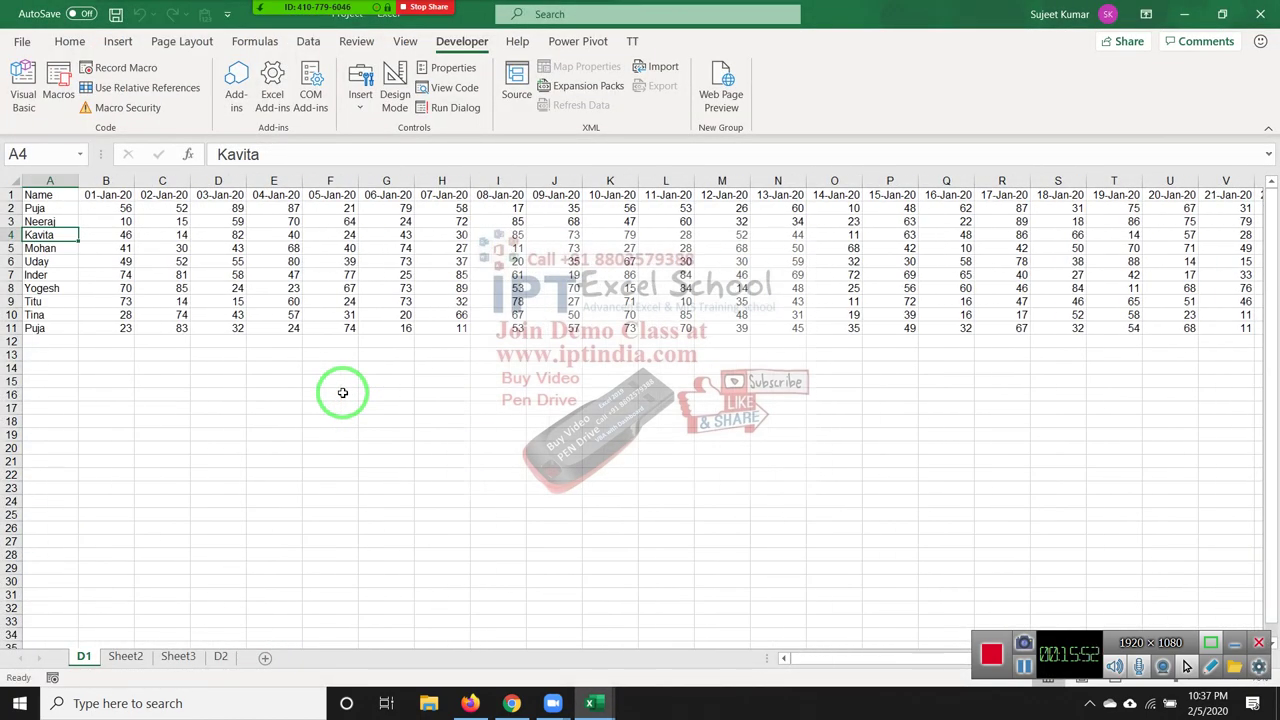
Check D1's date extent and select the ten names in A2:A11
key("ctrl+Right")
key("ctrl+Left")
key("Down")
key("Down")
key("Up")
key("Up")
key("Up")
key("Up")
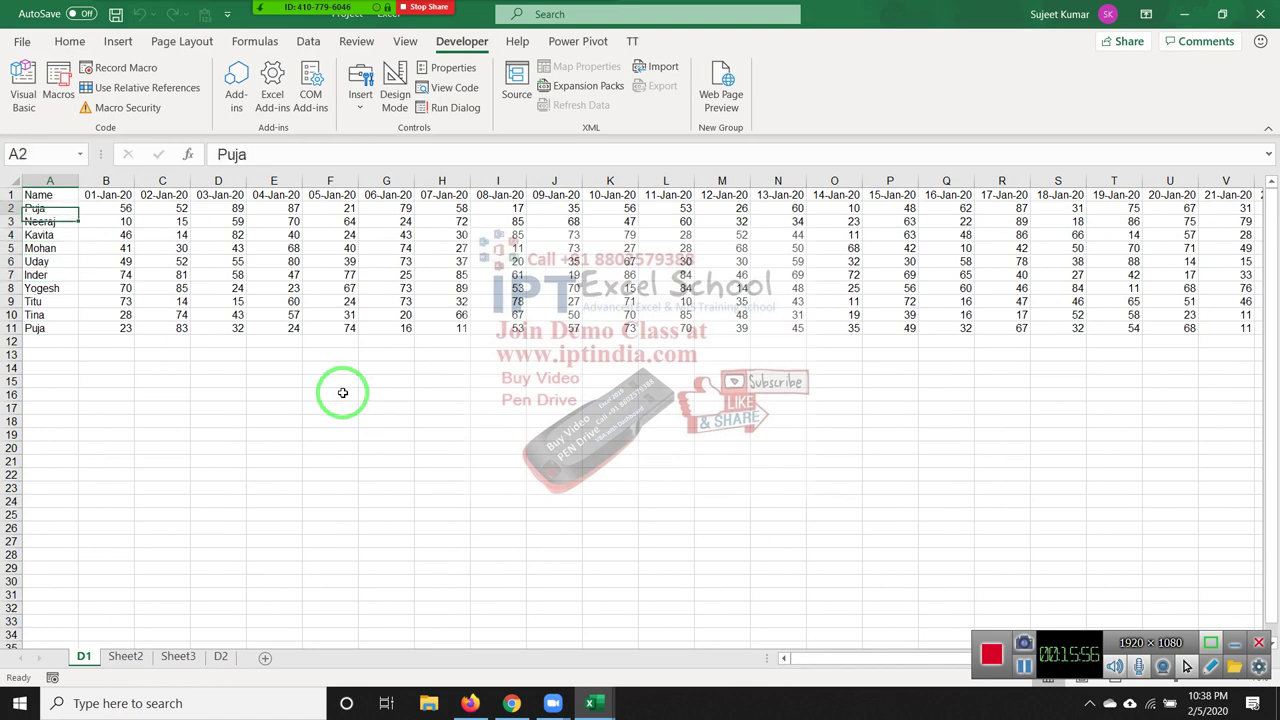
key("ctrl+shift+Down")
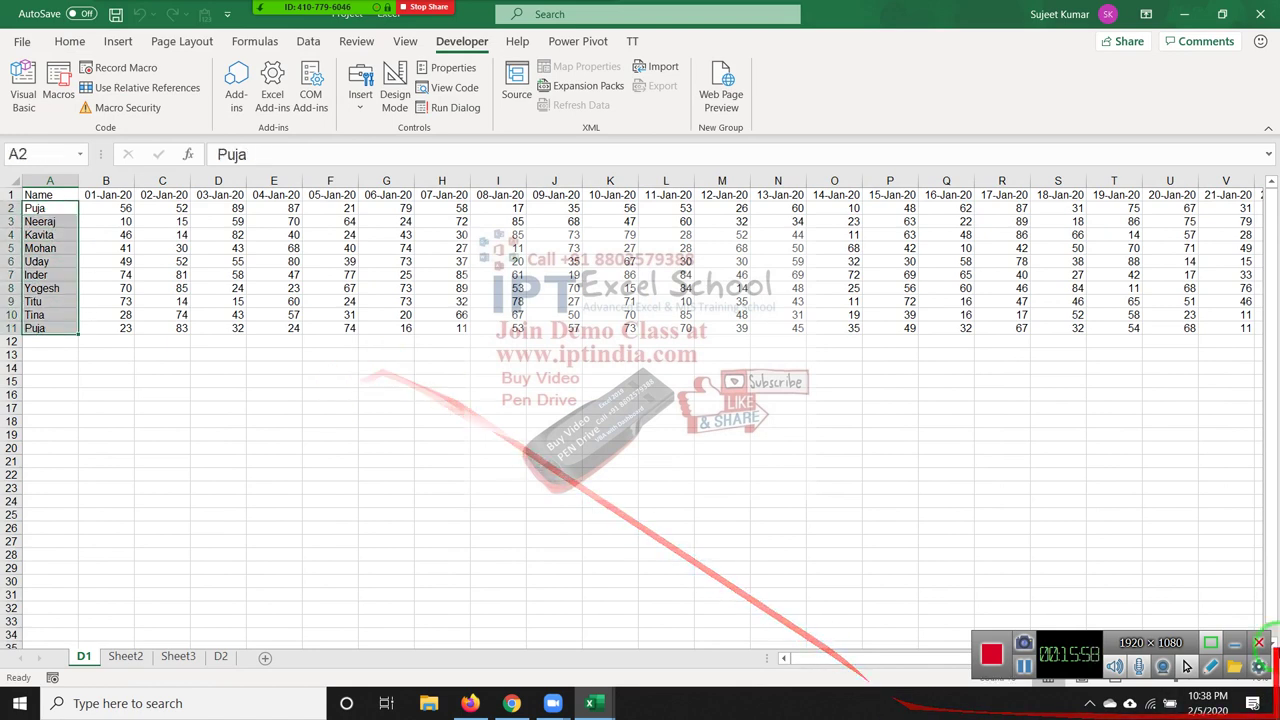
left_click(1136, 598)
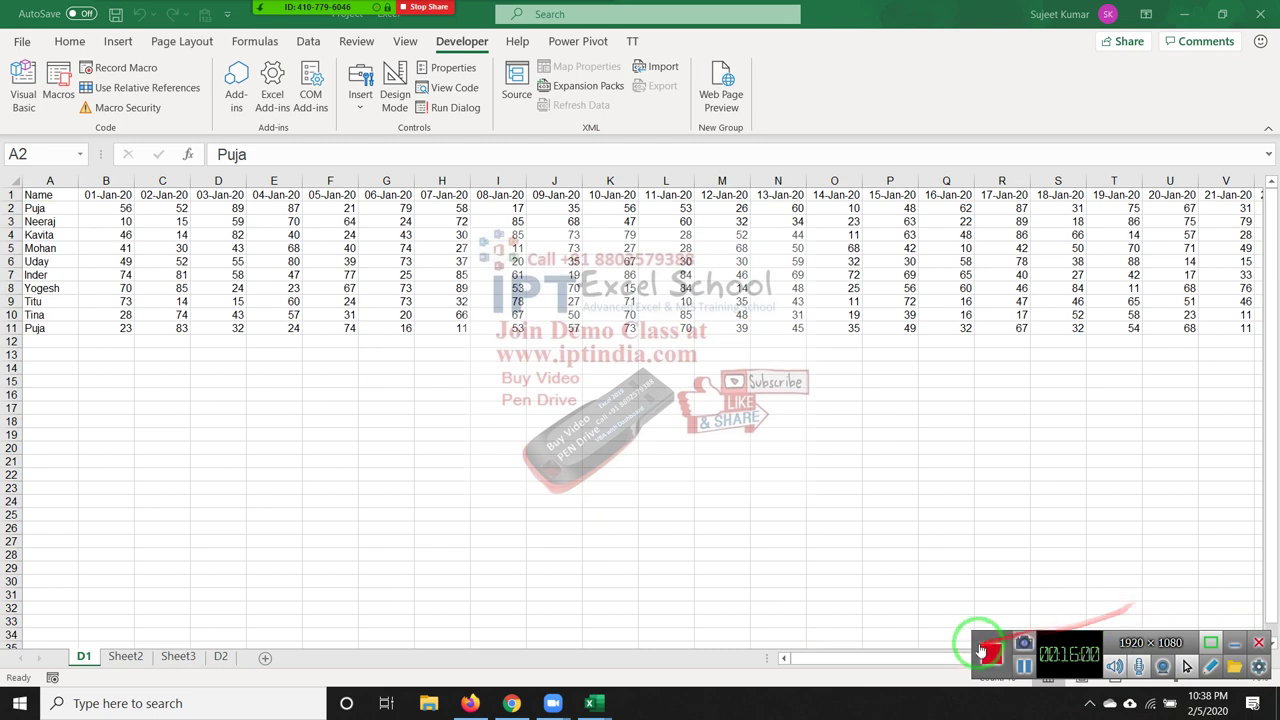
left_click_drag(980, 634, 982, 620)
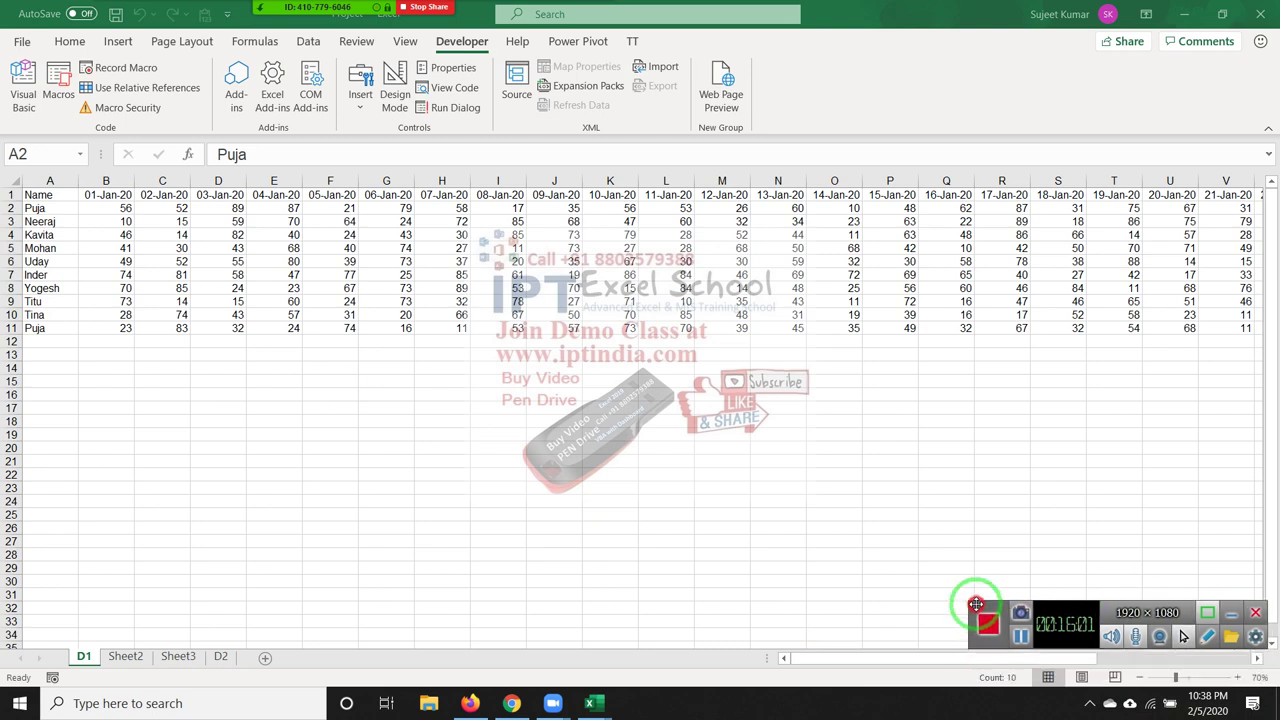
Enter 310 in cell B14 of D1 and switch to sheet D2
left_click(112, 372)
type("31")
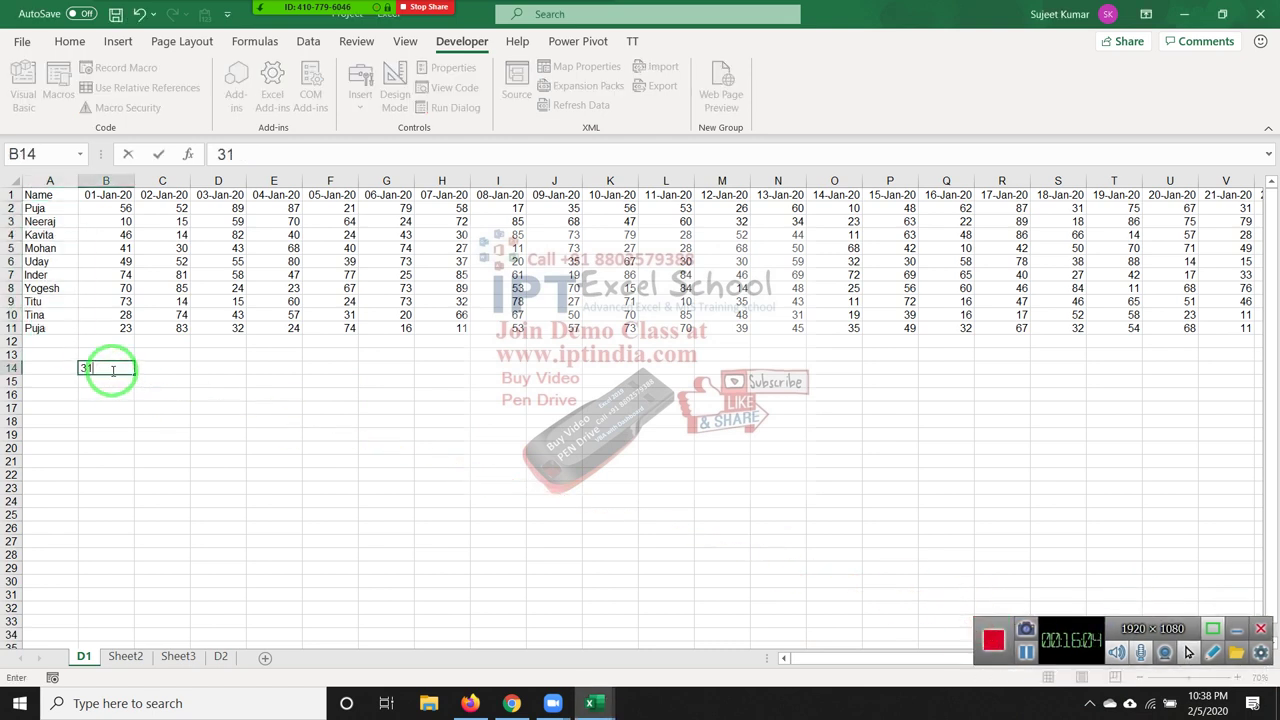
type("2")
left_click(162, 421)
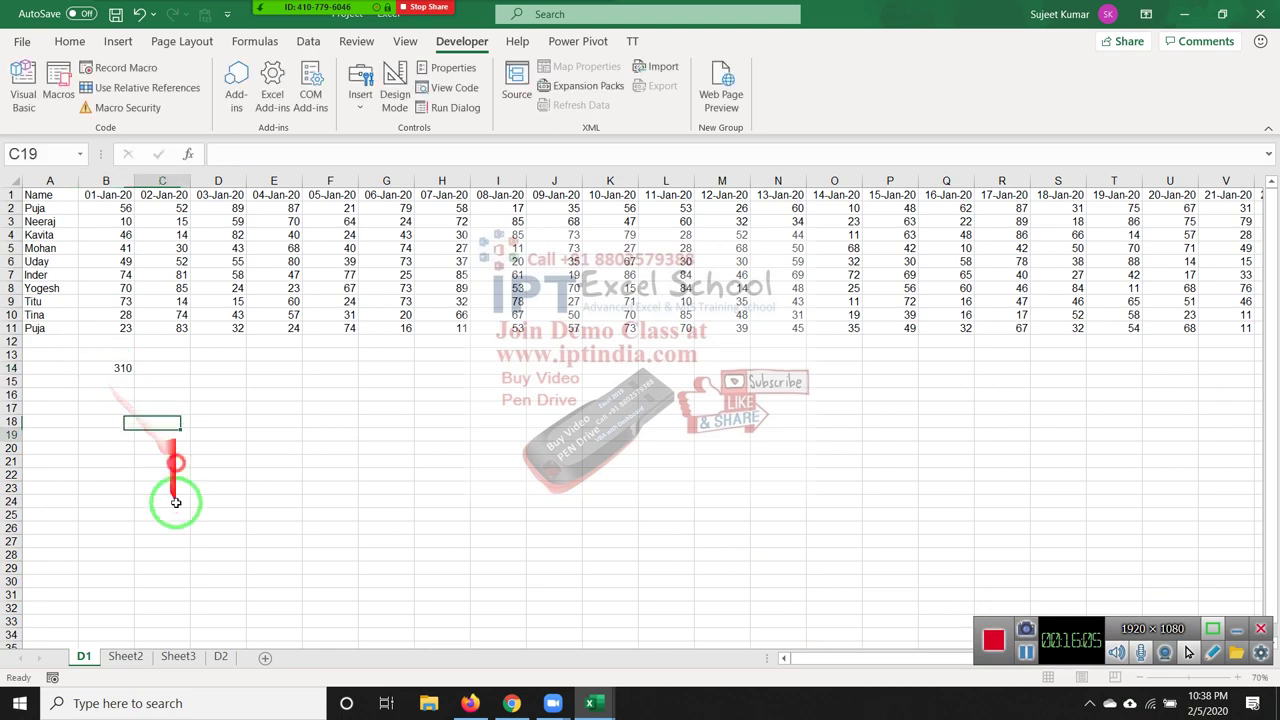
left_click(220, 656)
Select and delete the old output rows A2:C342 on D2, keeping the headers
left_click(68, 239)
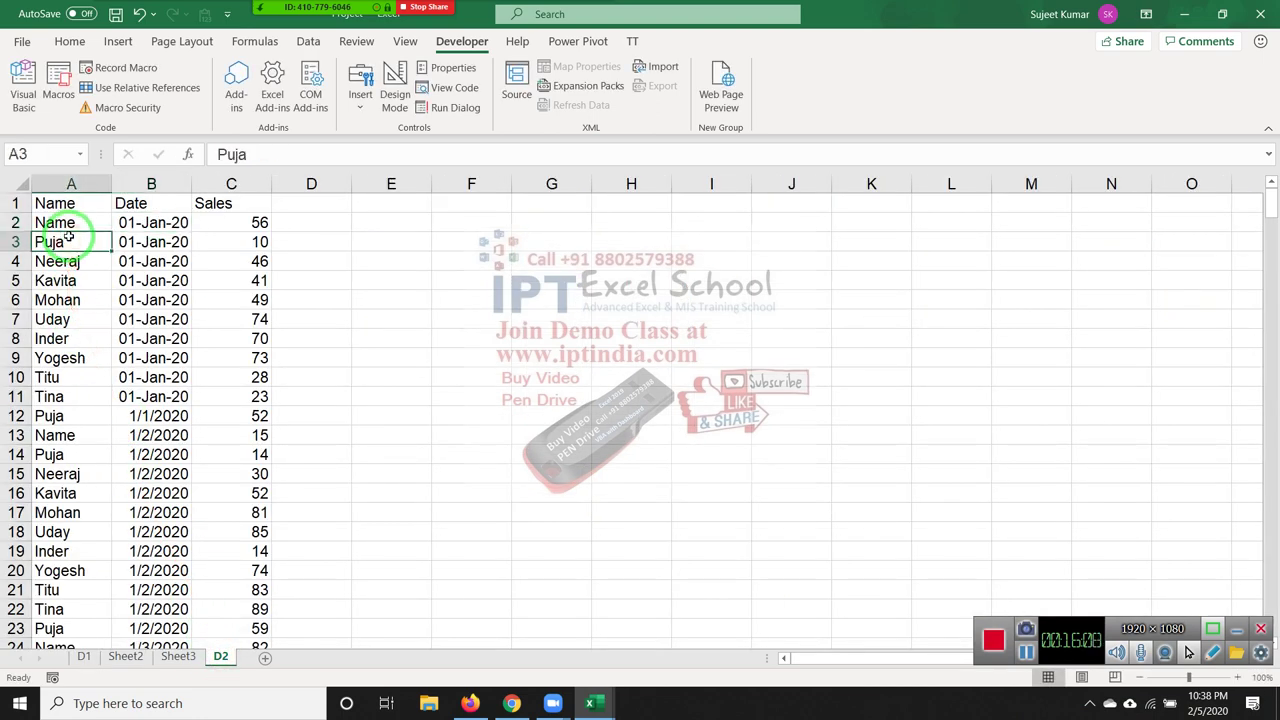
key("ctrl+Down")
key("ctrl+Up")
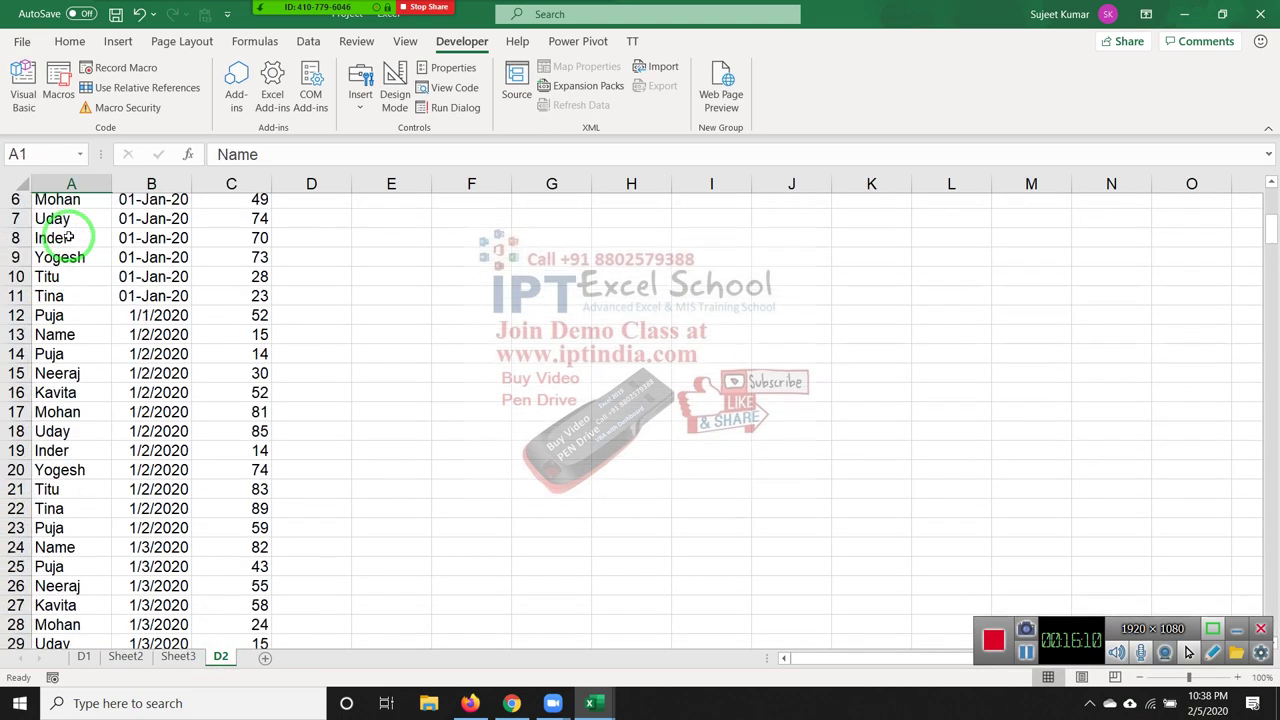
key("Down")
key("ctrl+shift+Right")
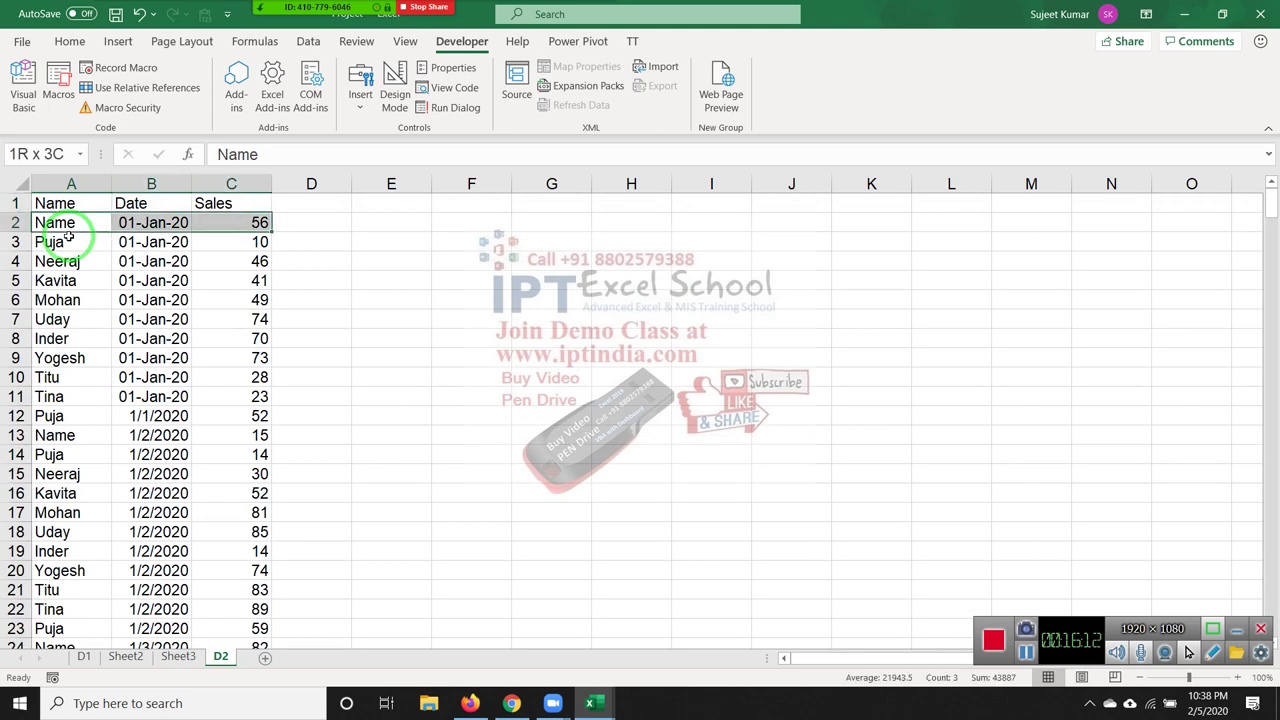
key("ctrl+shift+Down")
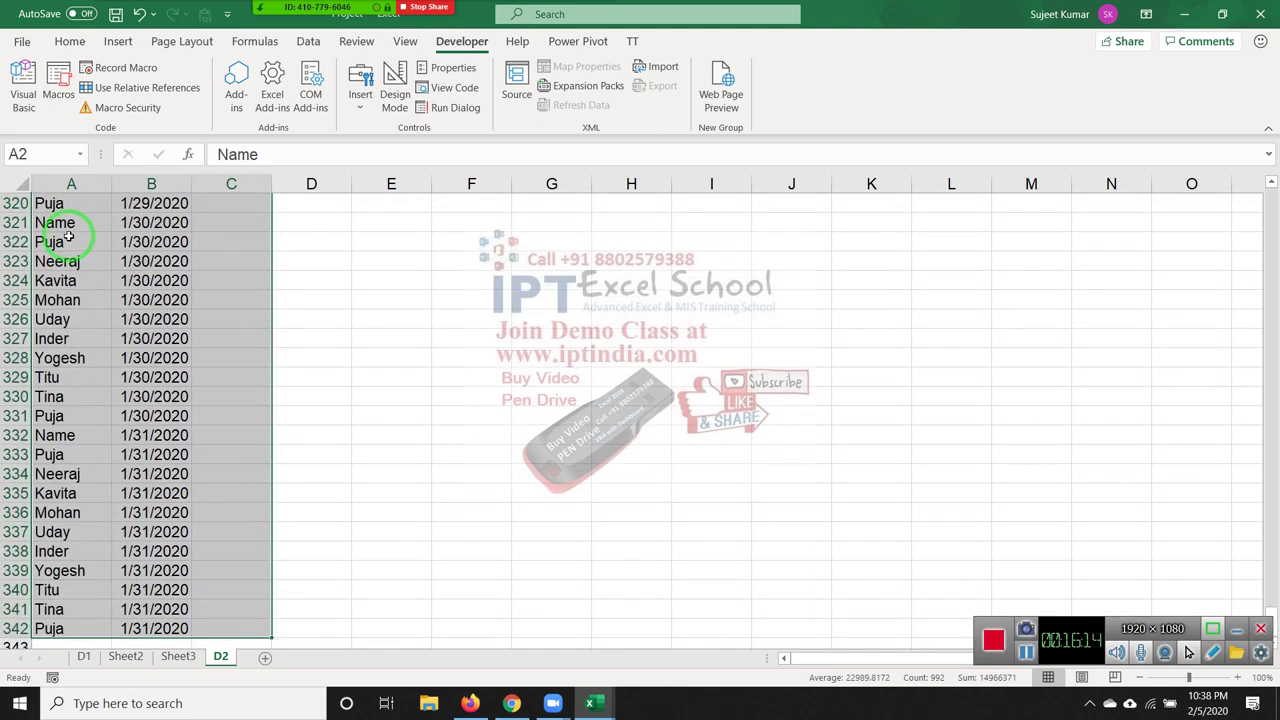
key("Delete")
key("ctrl+Home")
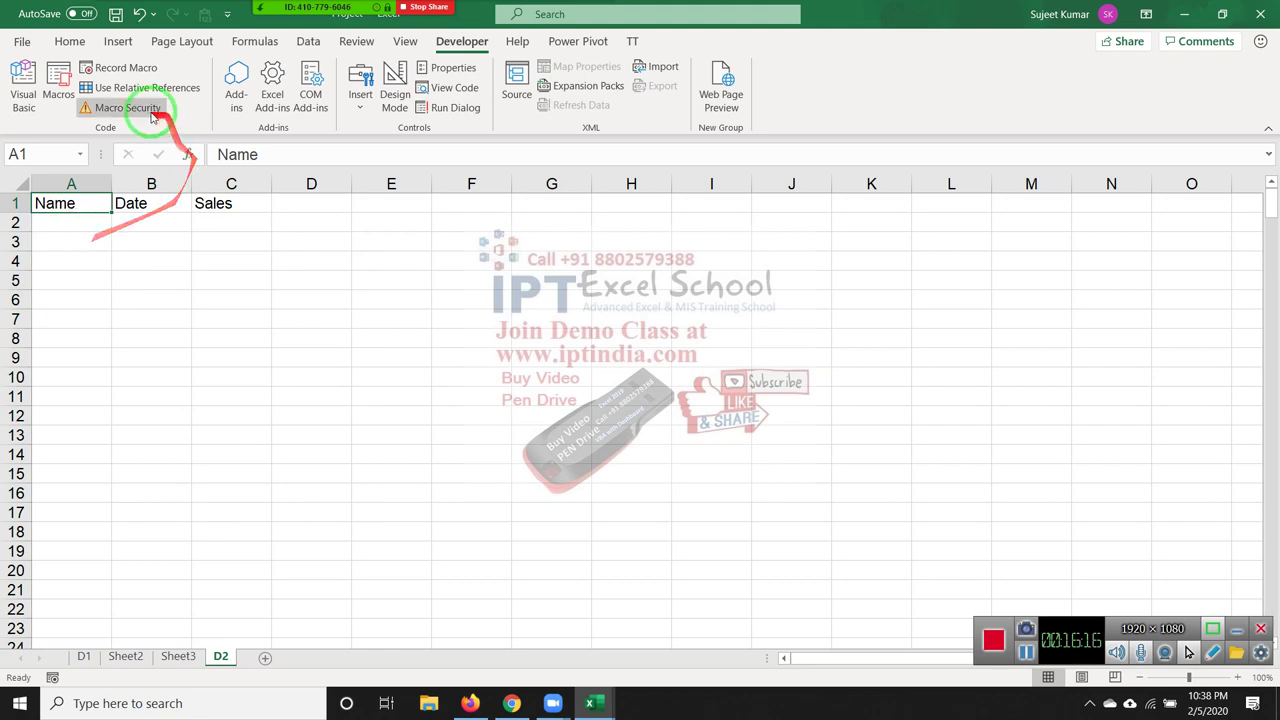
Run the rr macro from D2, then run it again from sheet D1
left_click(53, 98)
left_click(550, 133)
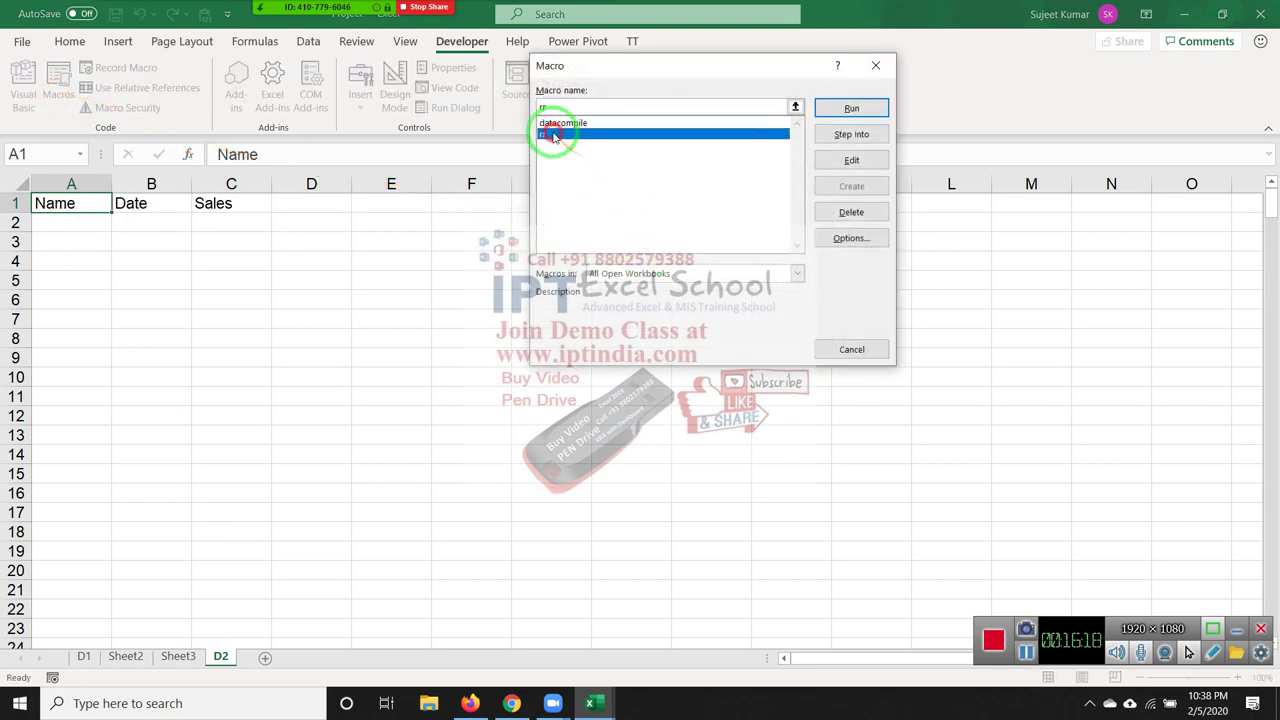
left_click(853, 108)
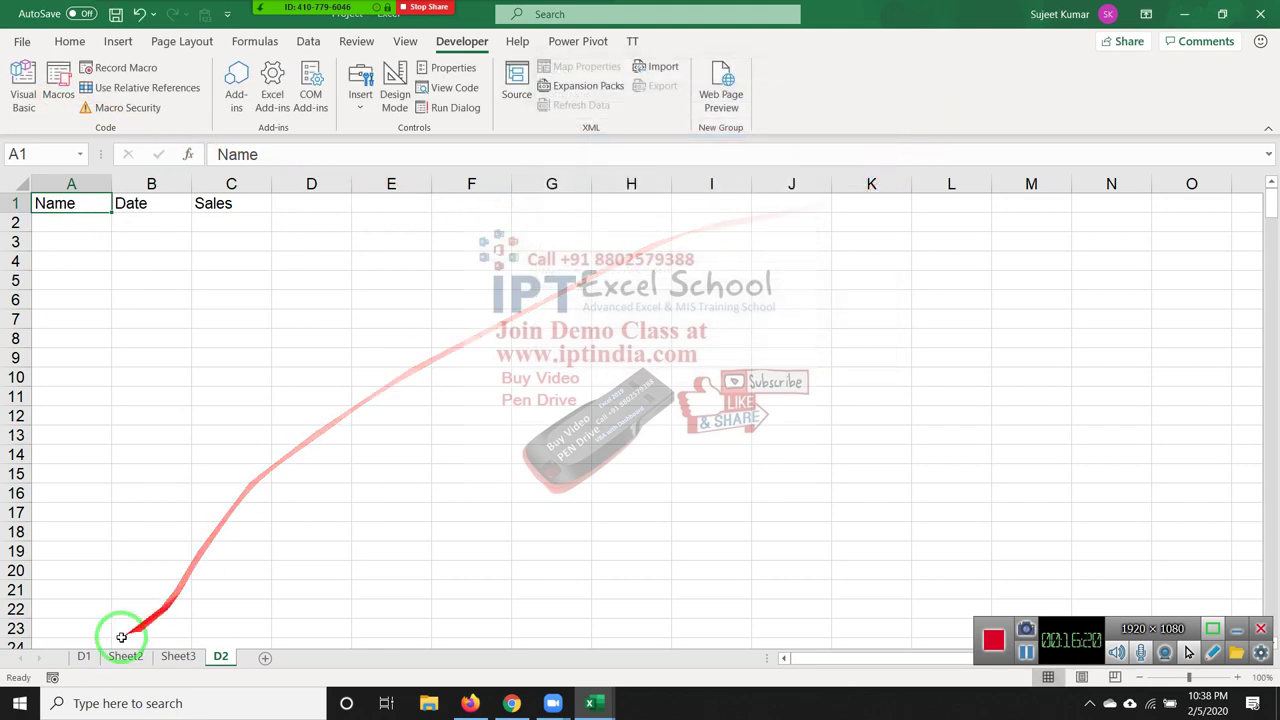
left_click(86, 660)
left_click(55, 98)
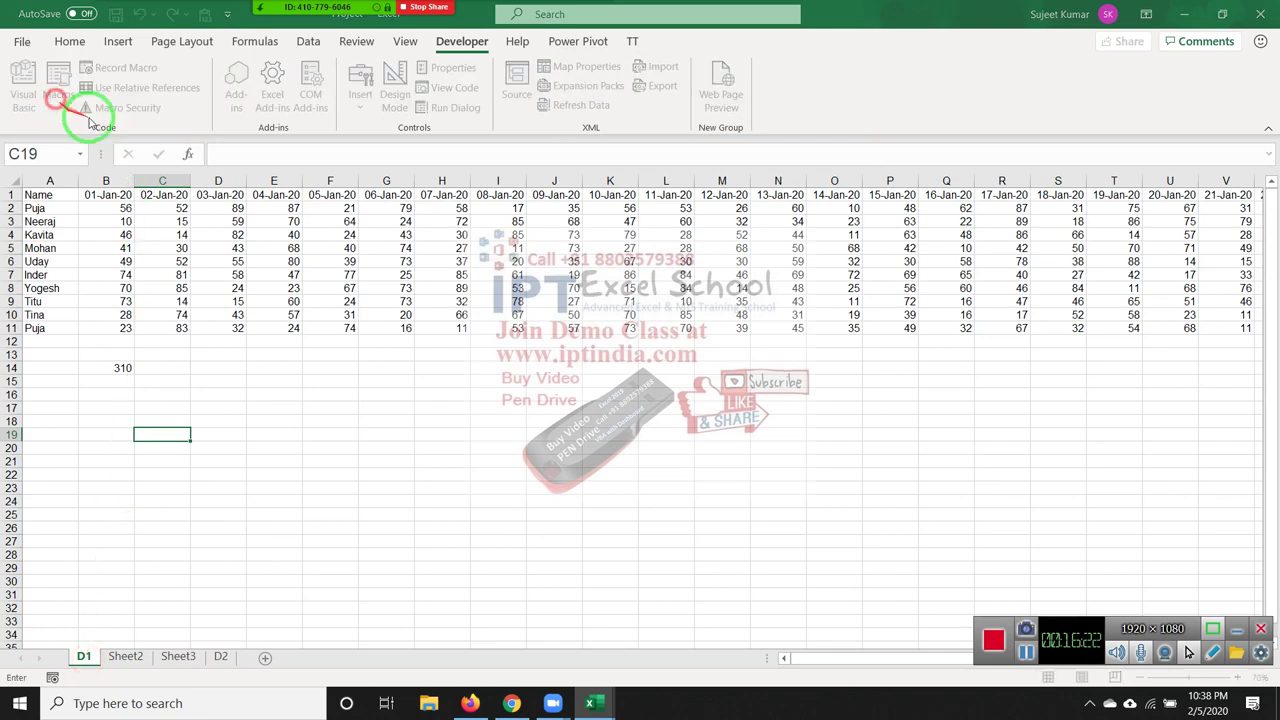
left_click(850, 110)
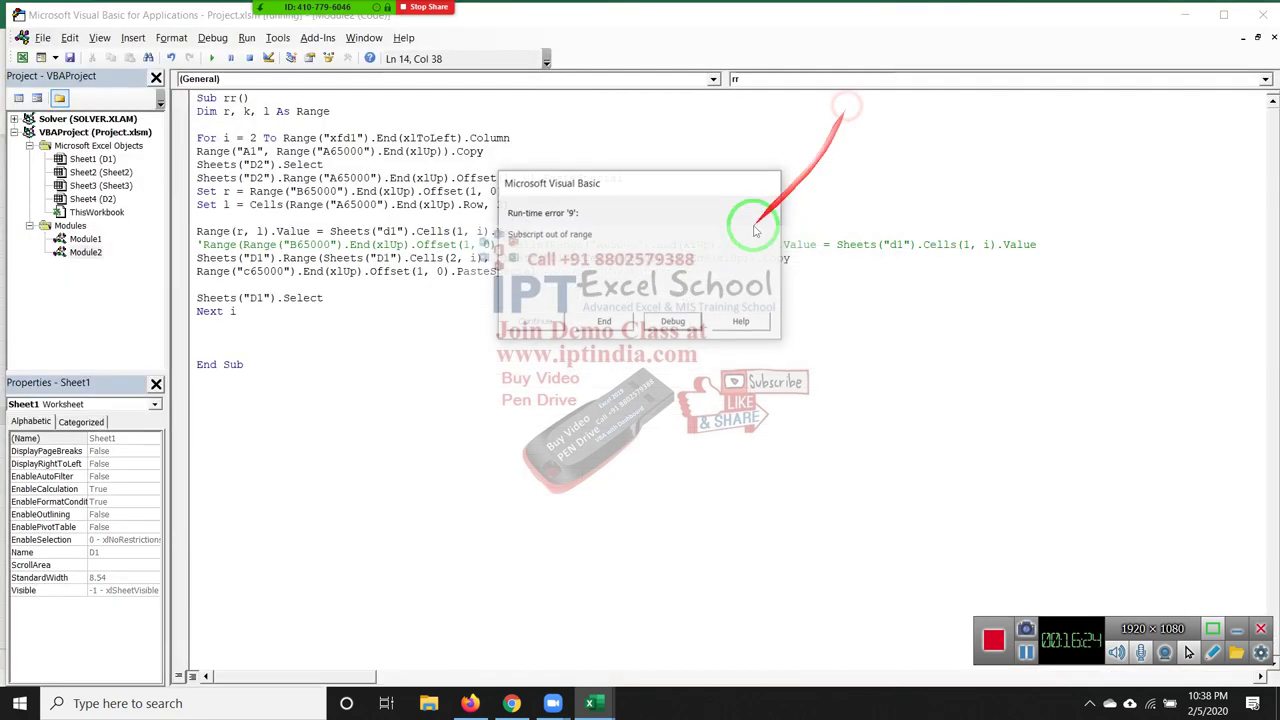
Go to the line raising run-time error 9, reset, and open Module2's rr code
left_click(673, 322)
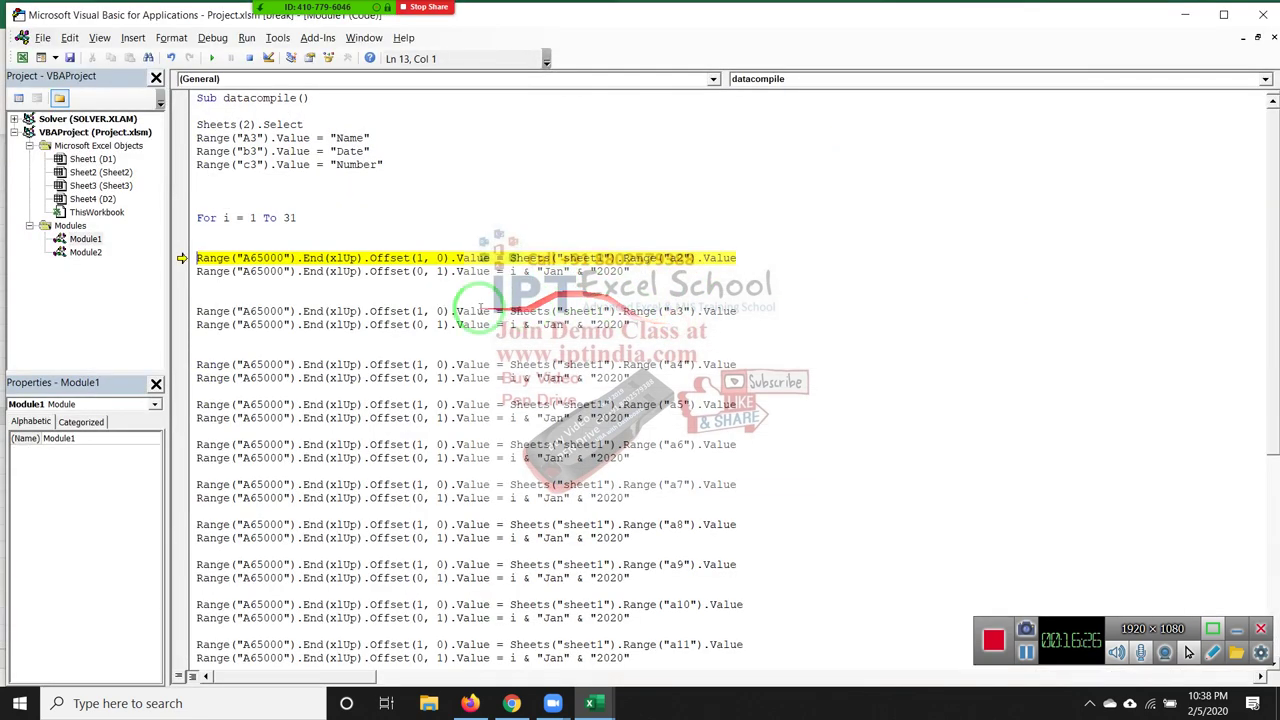
left_click(249, 58)
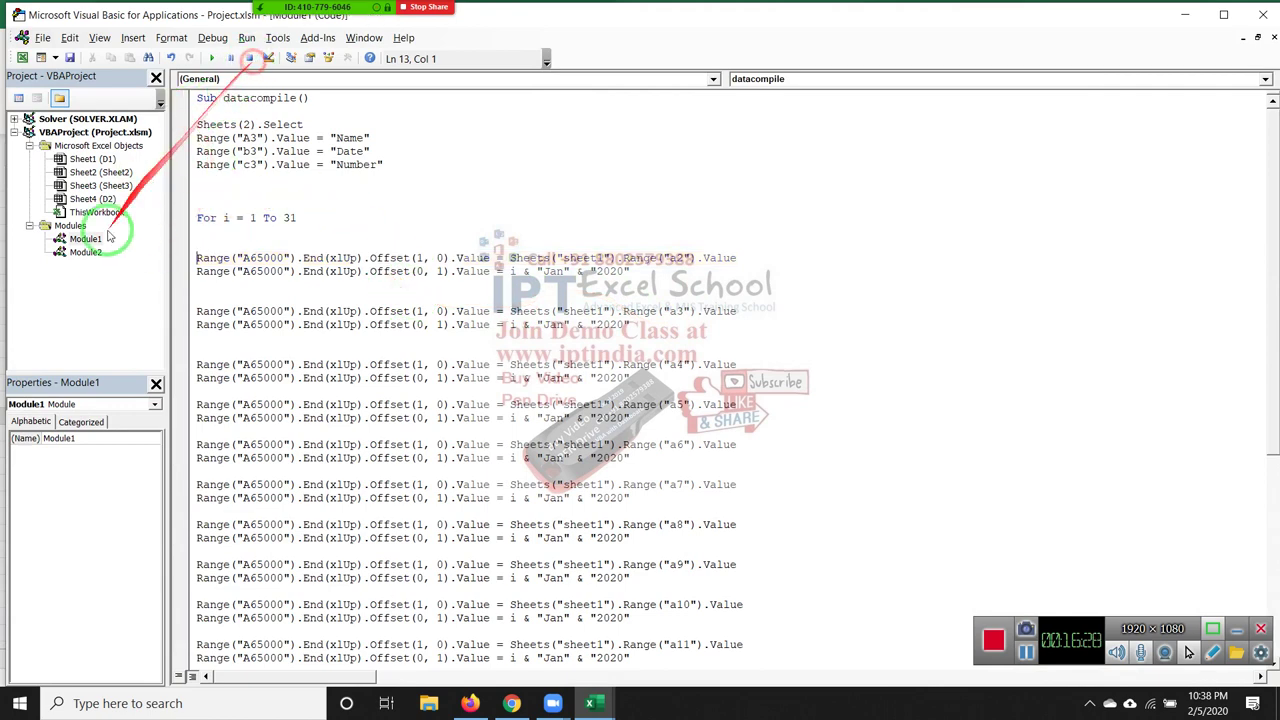
double_click(86, 252)
left_click(243, 220)
mouse_move(589, 703)
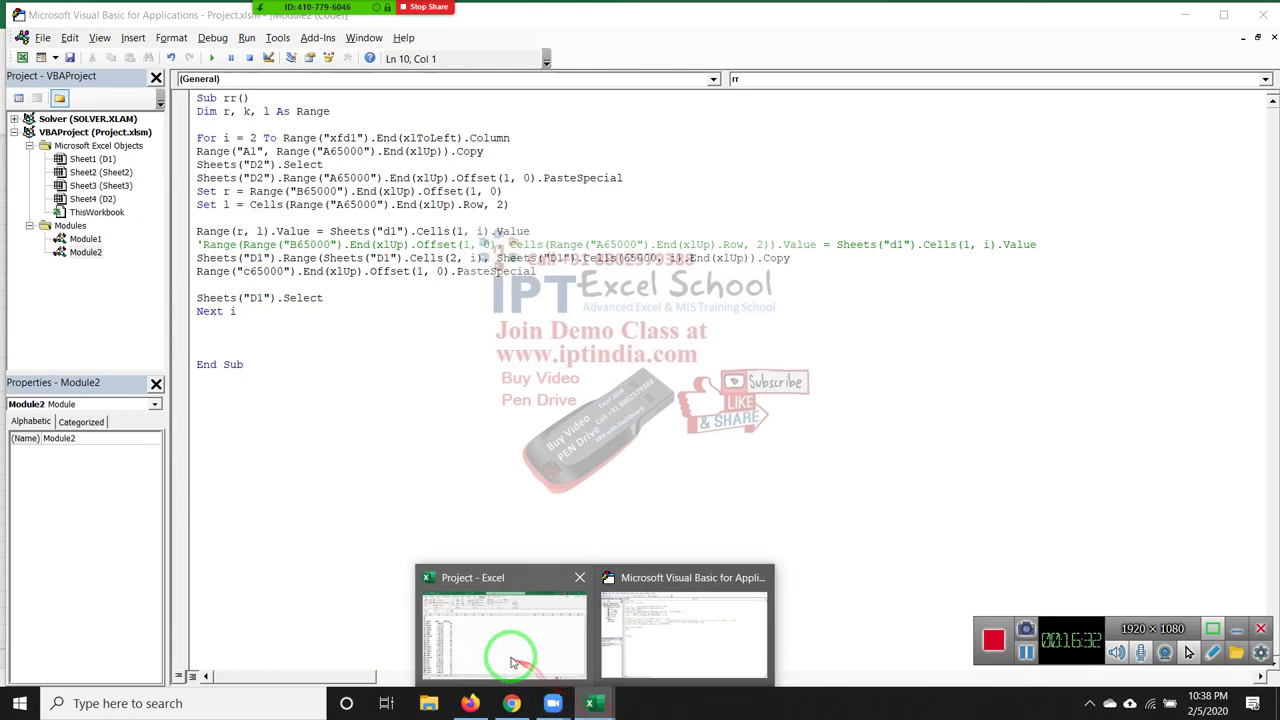
Back in Excel, delete the stray 310 from cell B14 on sheet D1
left_click(505, 630)
left_click(85, 656)
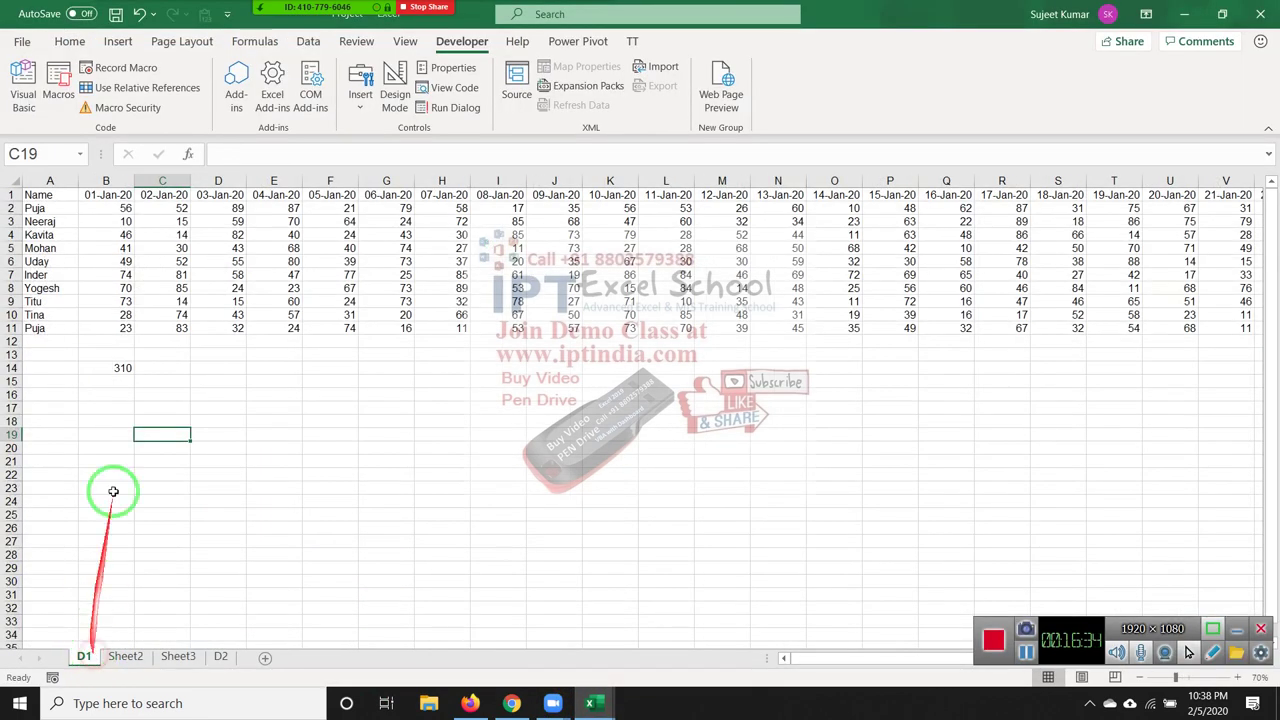
left_click(105, 234)
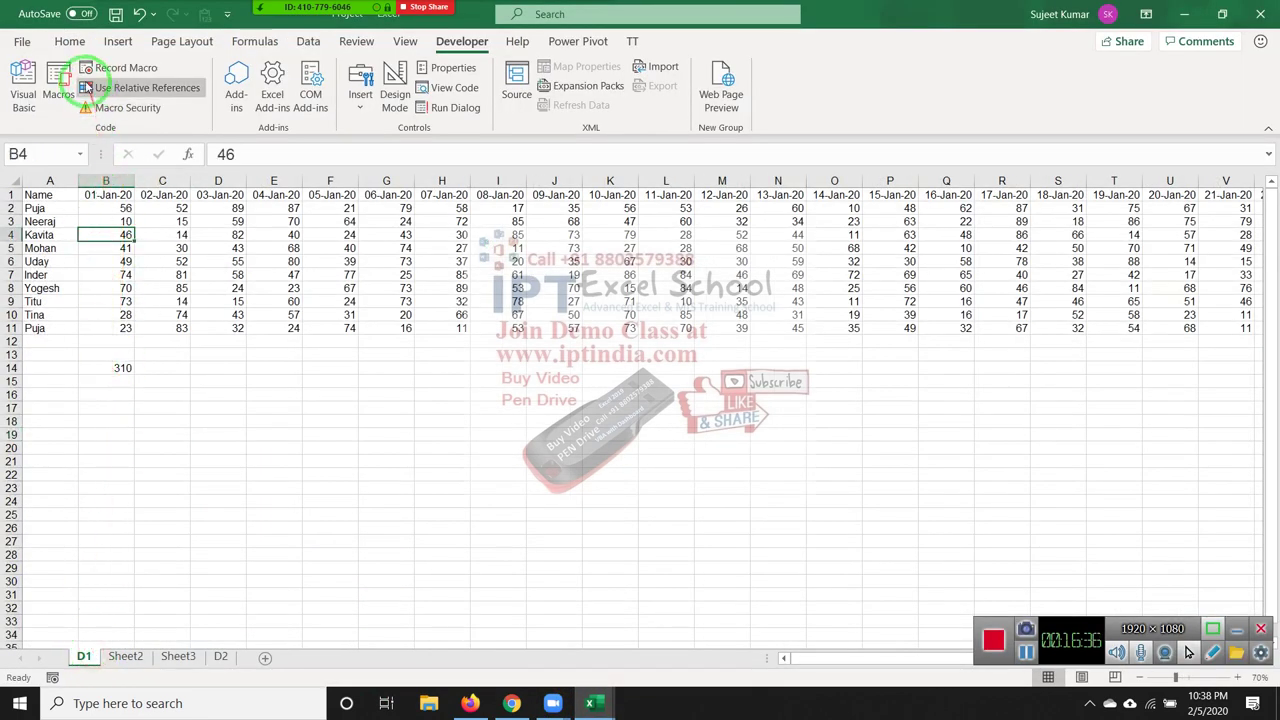
left_click(112, 369)
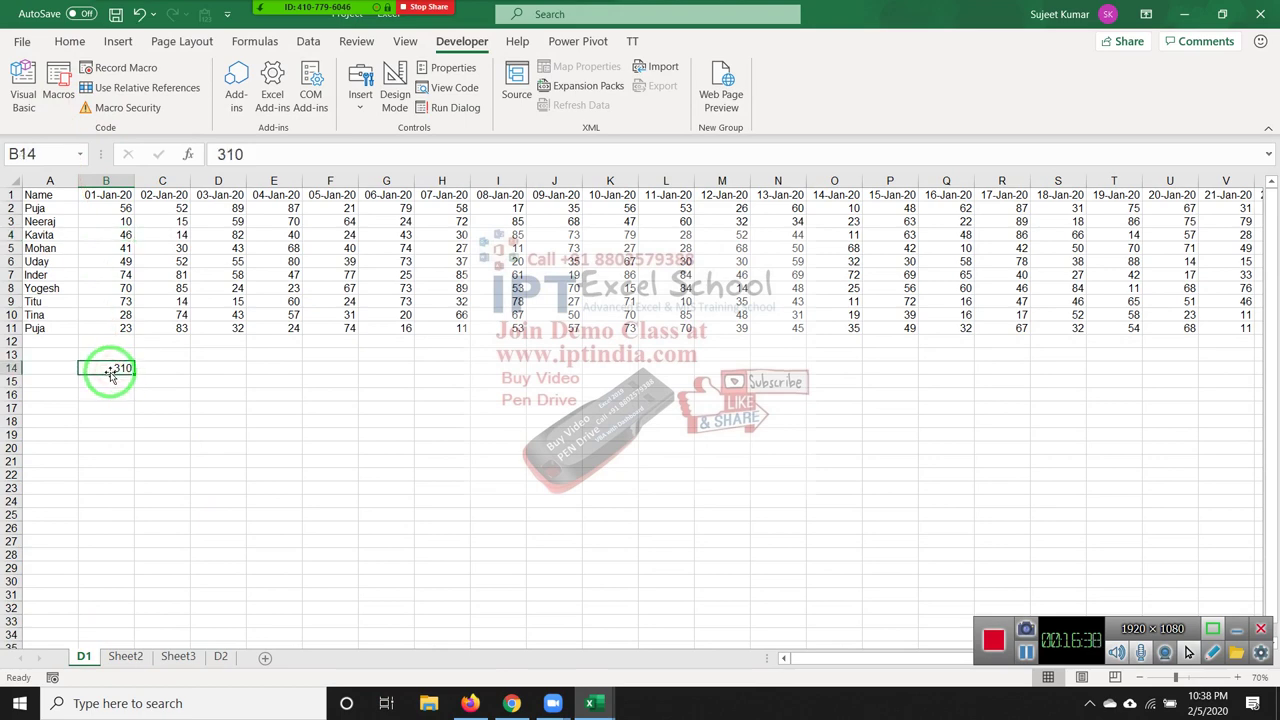
key("Delete")
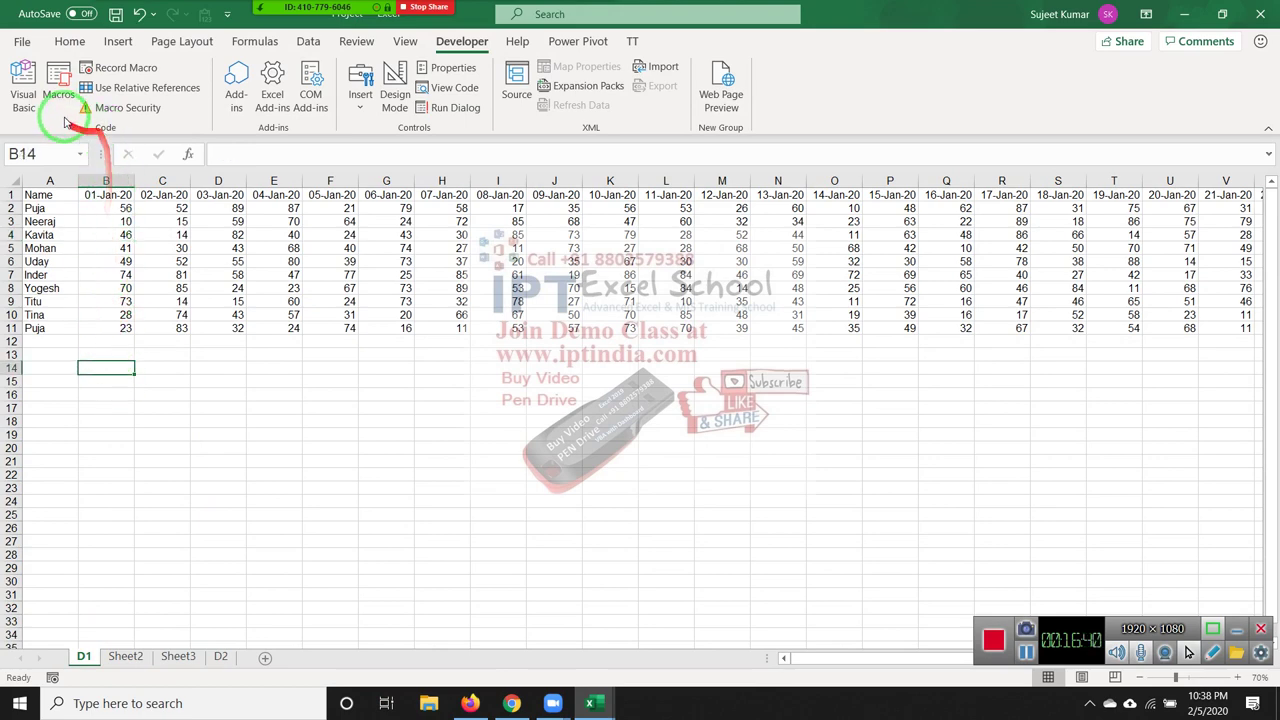
Run the compile macro again and view the rebuilt stacked list on D2
left_click(58, 85)
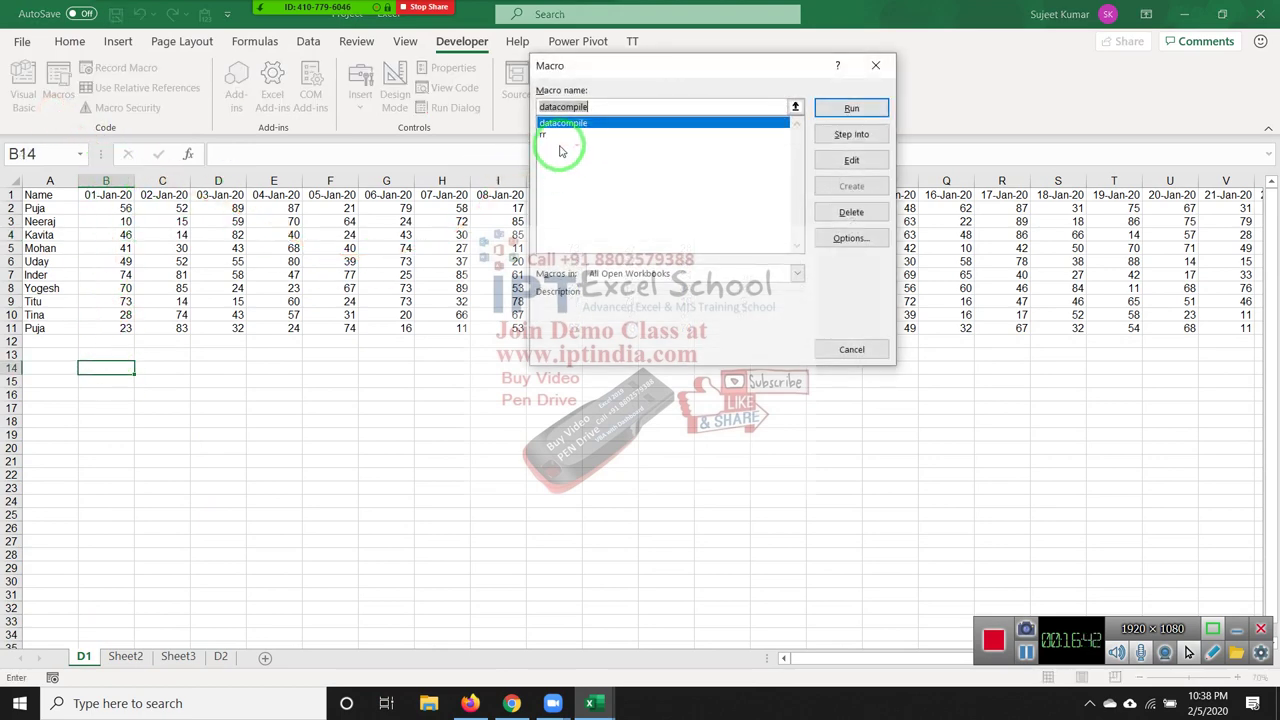
left_click(872, 110)
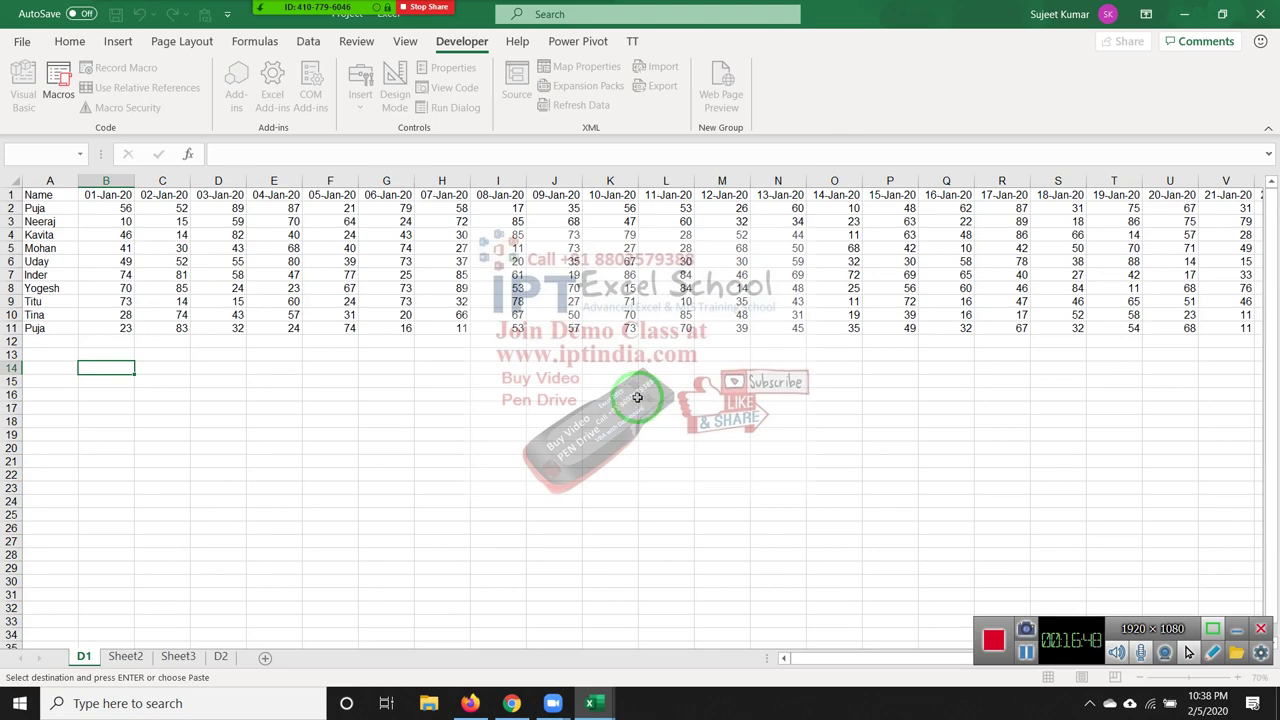
left_click(222, 657)
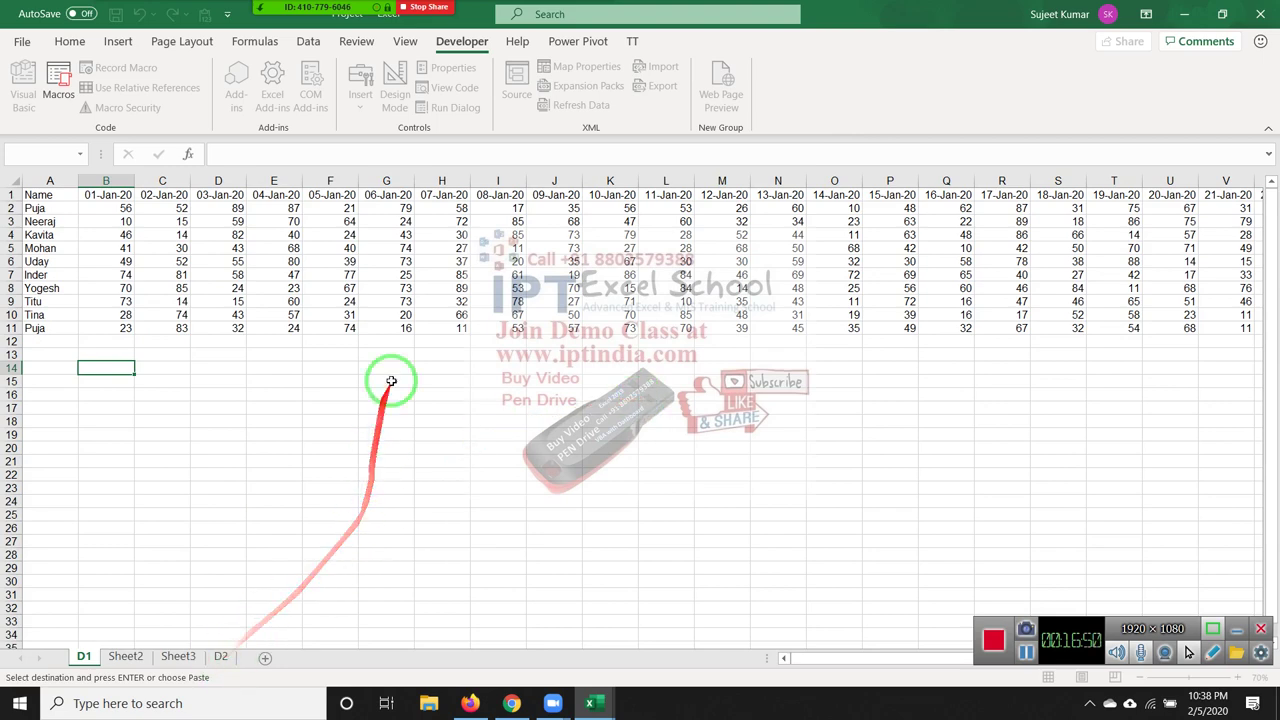
left_click(389, 375)
Scroll through the D2 list and check the last row, 311, with its Name, Date and Sales
scroll(222, 624, "down", 4)
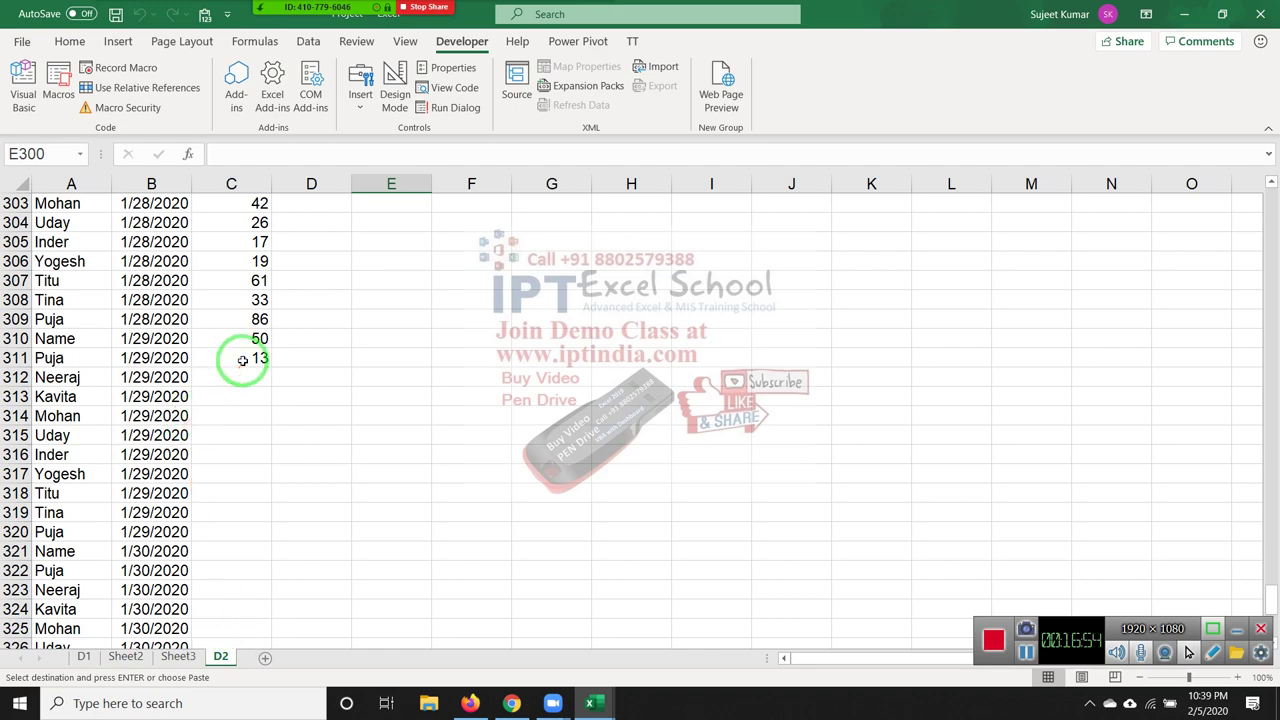
left_click_drag(245, 358, 62, 361)
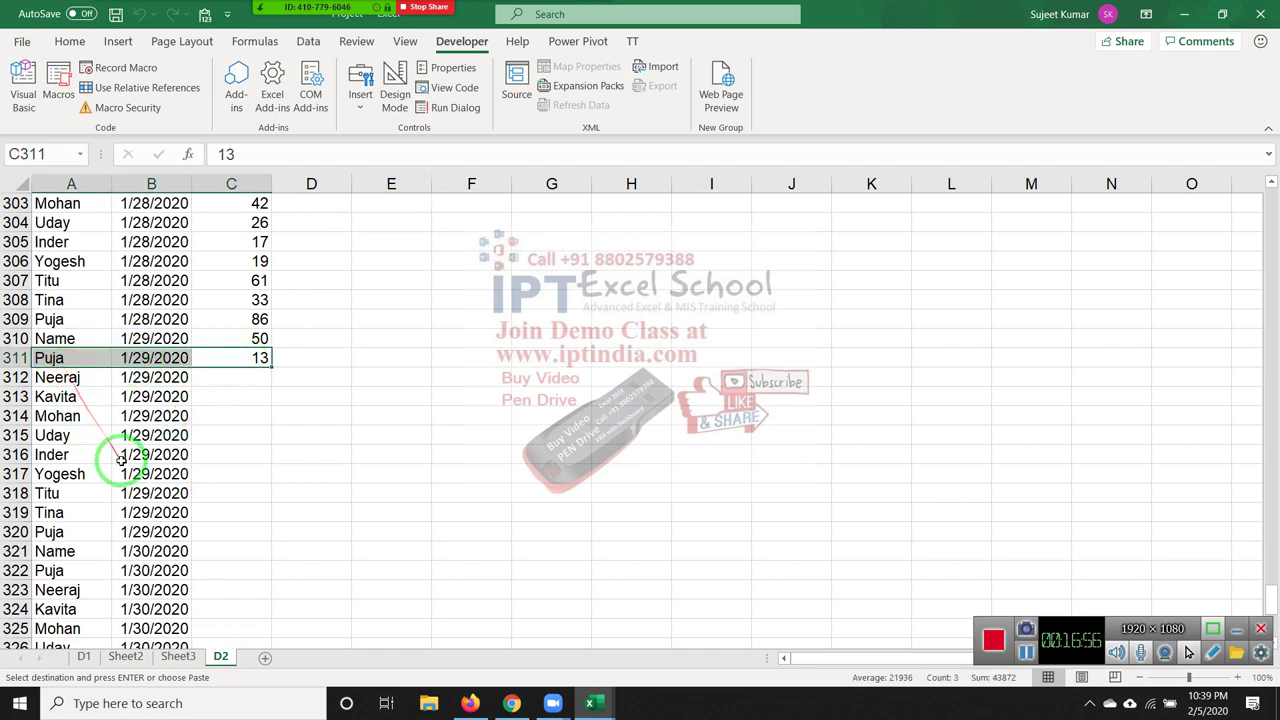
scroll(180, 535, "up", 2)
scroll(188, 543, "down", 2)
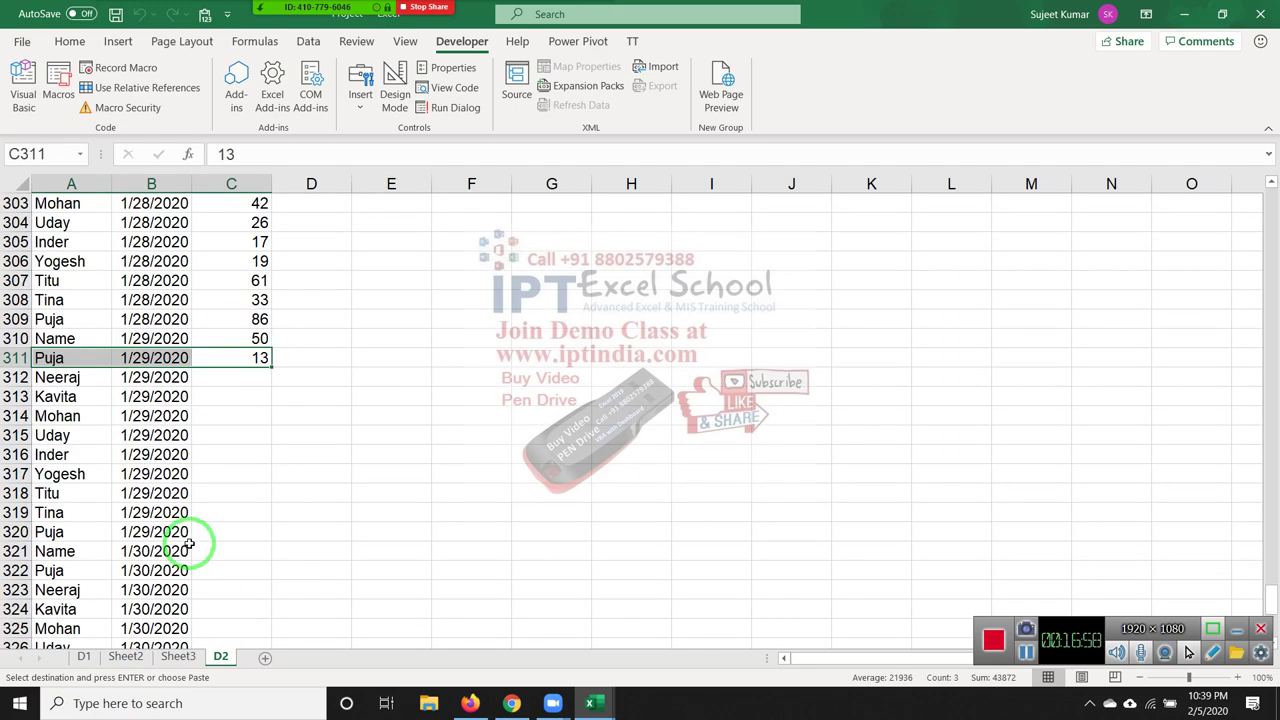
scroll(188, 543, "up", 5)
scroll(190, 541, "up", 4)
scroll(192, 539, "up", 5)
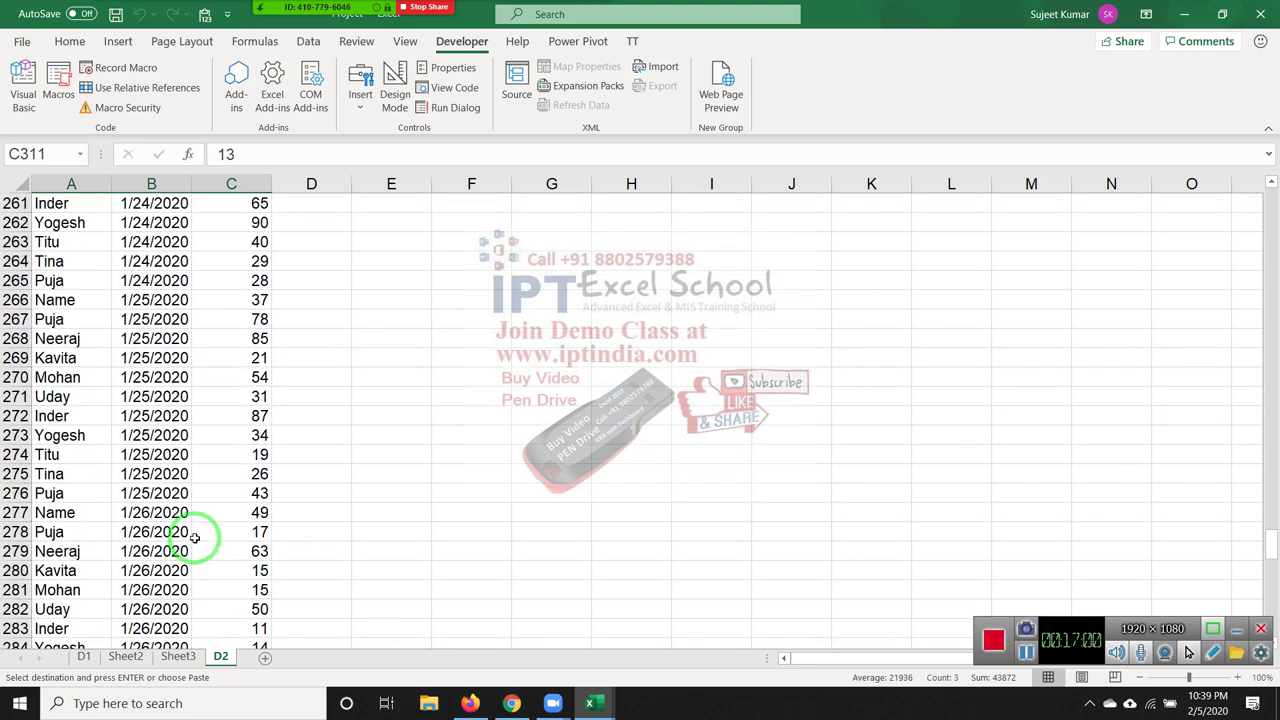
scroll(194, 537, "up", 4)
scroll(194, 538, "up", 12)
scroll(196, 530, "up", 7)
Inspect the Date column from B2 down to the last date
left_click(180, 458)
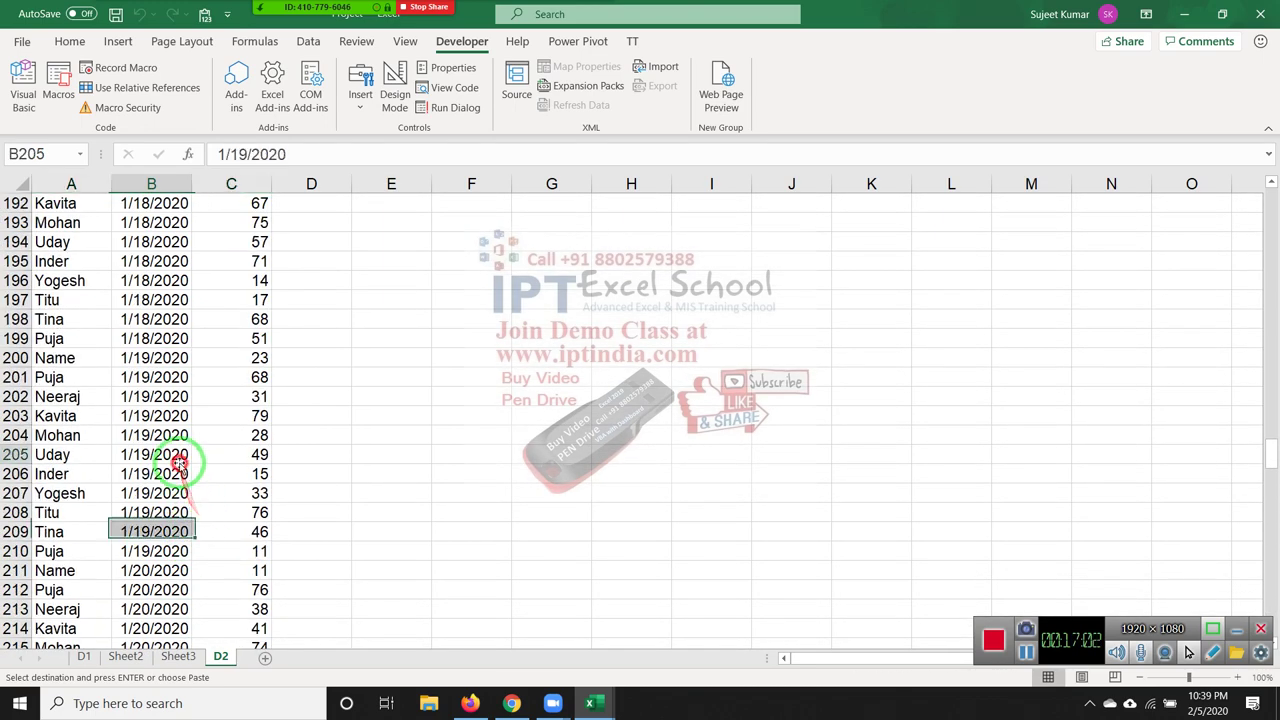
key("ctrl+Up")
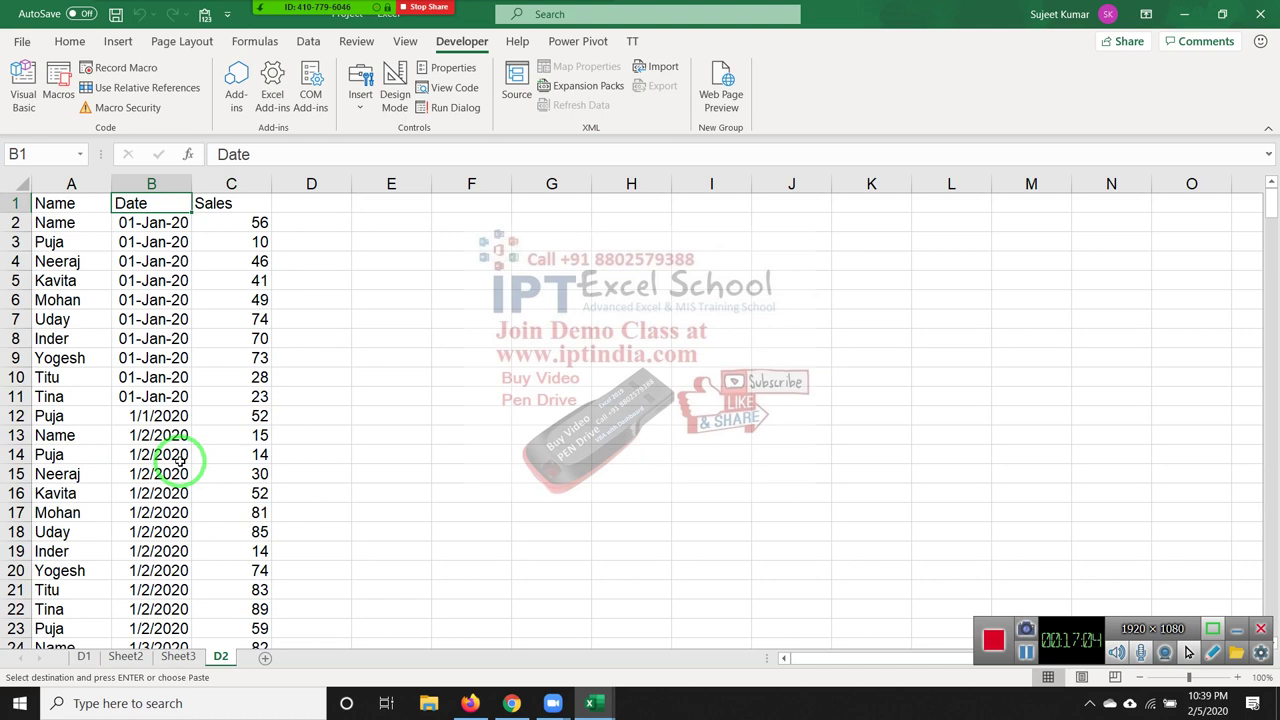
key("Down")
key("shift+Down")
key("shift+Down")
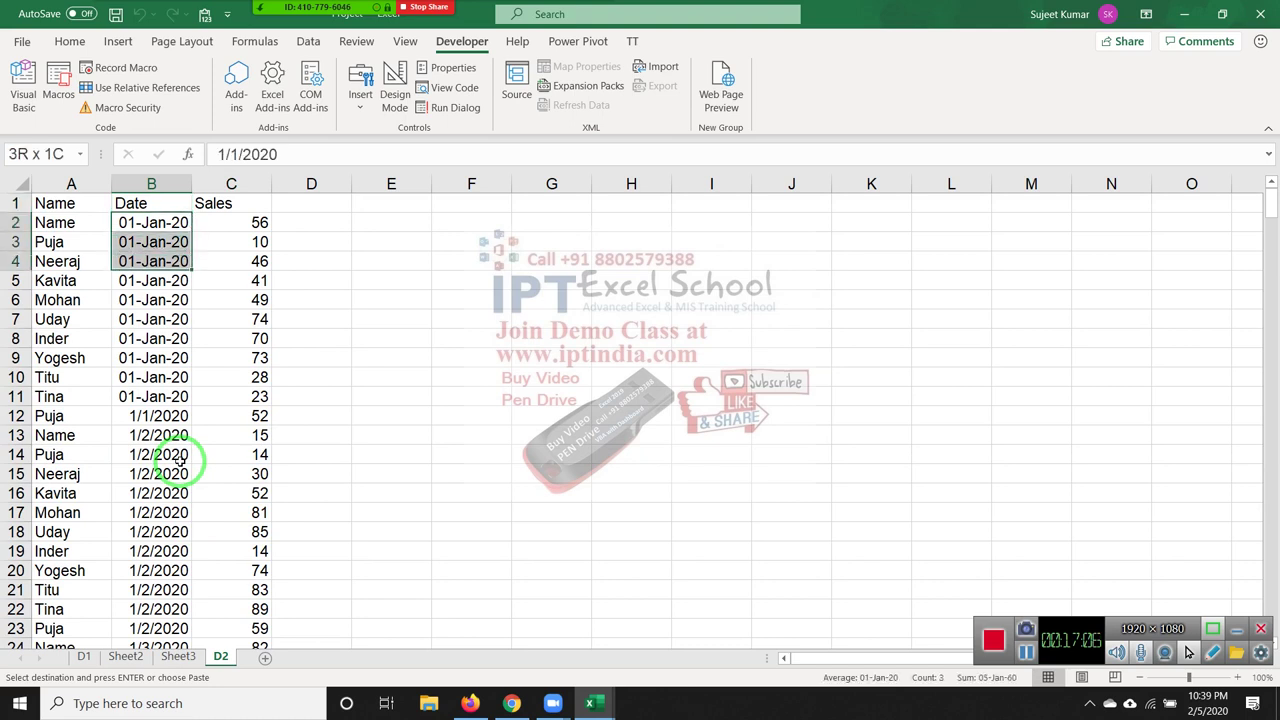
key("shift+Down")
key("shift+Down")
key("shift+Down")
key("shift+Down")
key("shift+Down")
key("shift+Down")
key("shift+Down")
key("shift+Down")
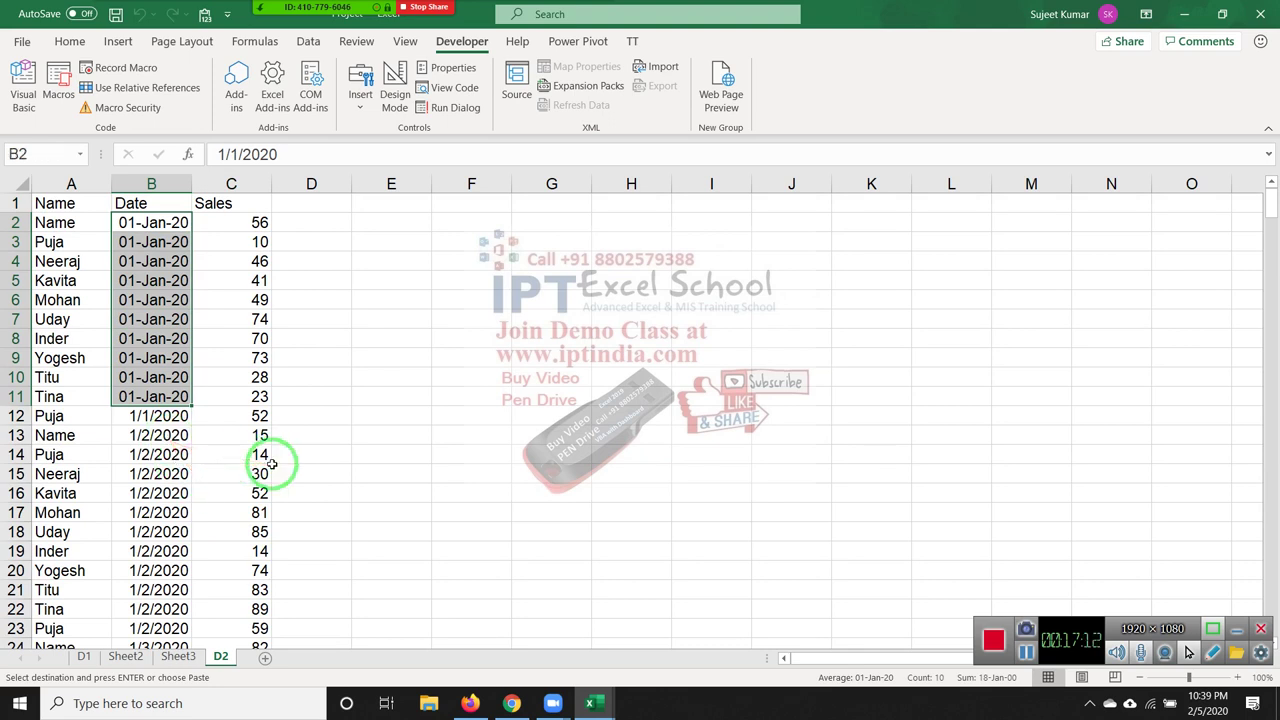
key("shift+Down")
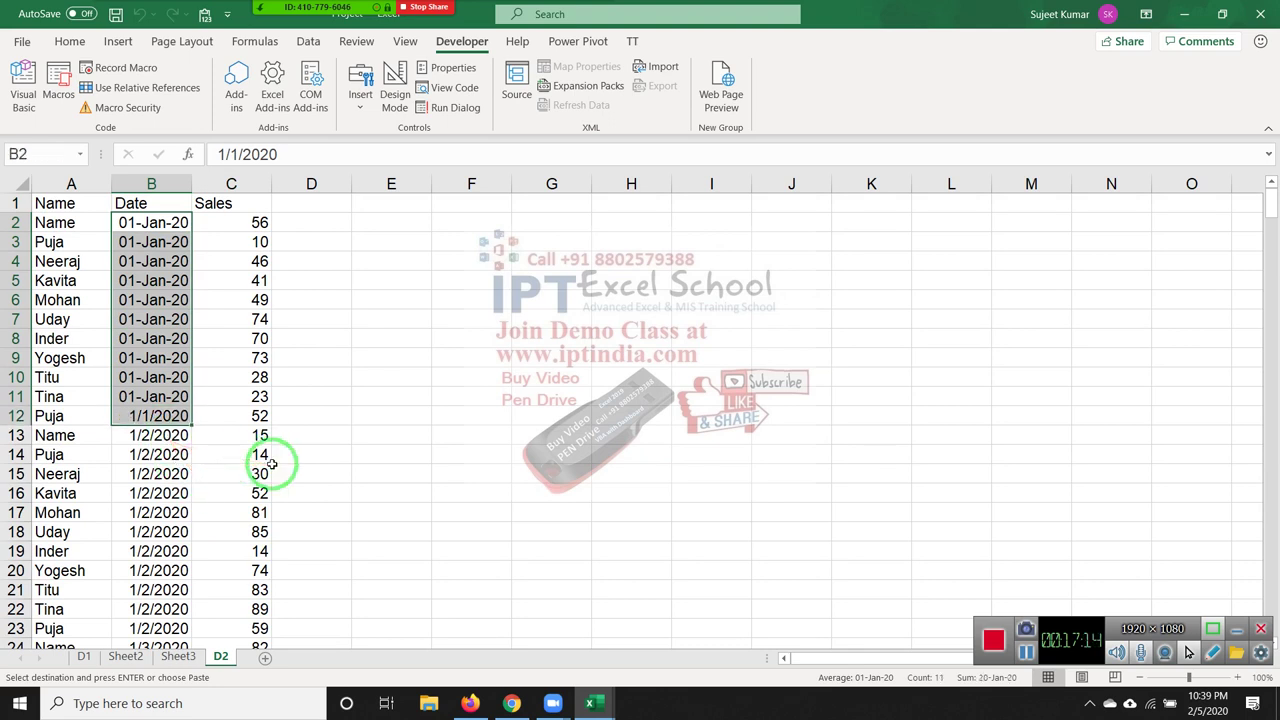
key("Down")
key("ctrl+Down")
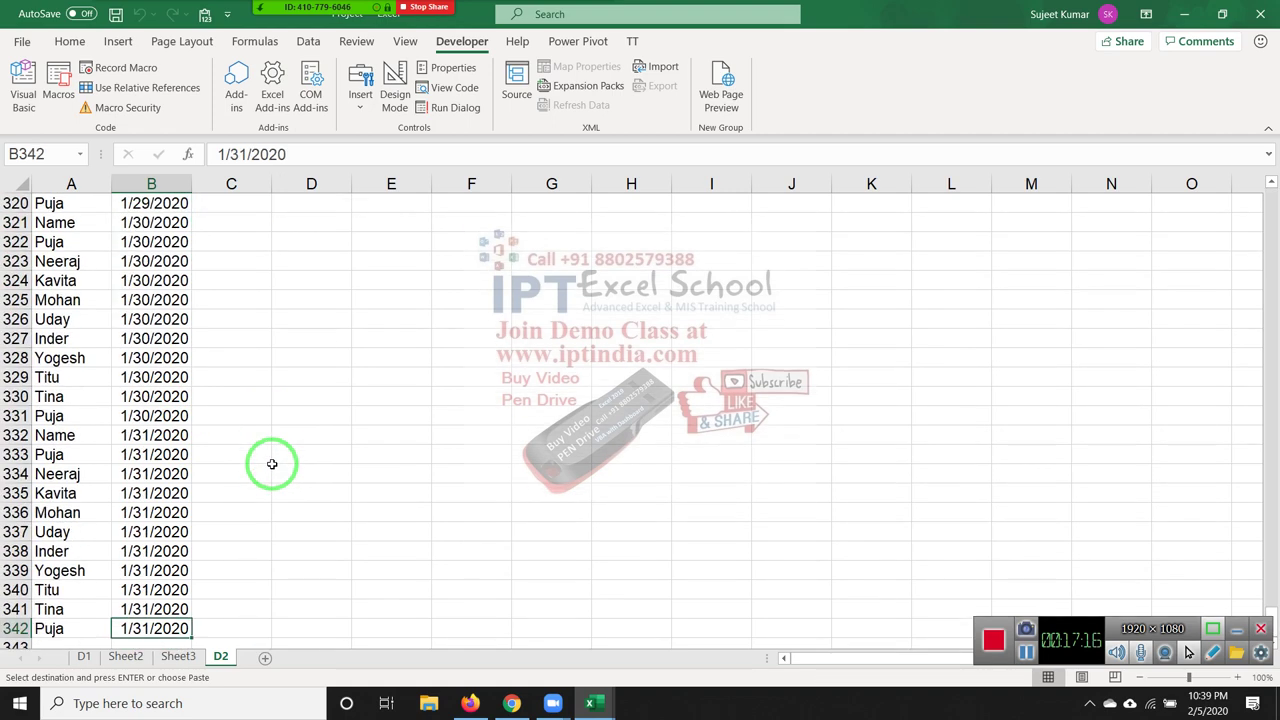
key("ctrl+Up")
Select the data range from A2:C2 down to the last data row
key("Down")
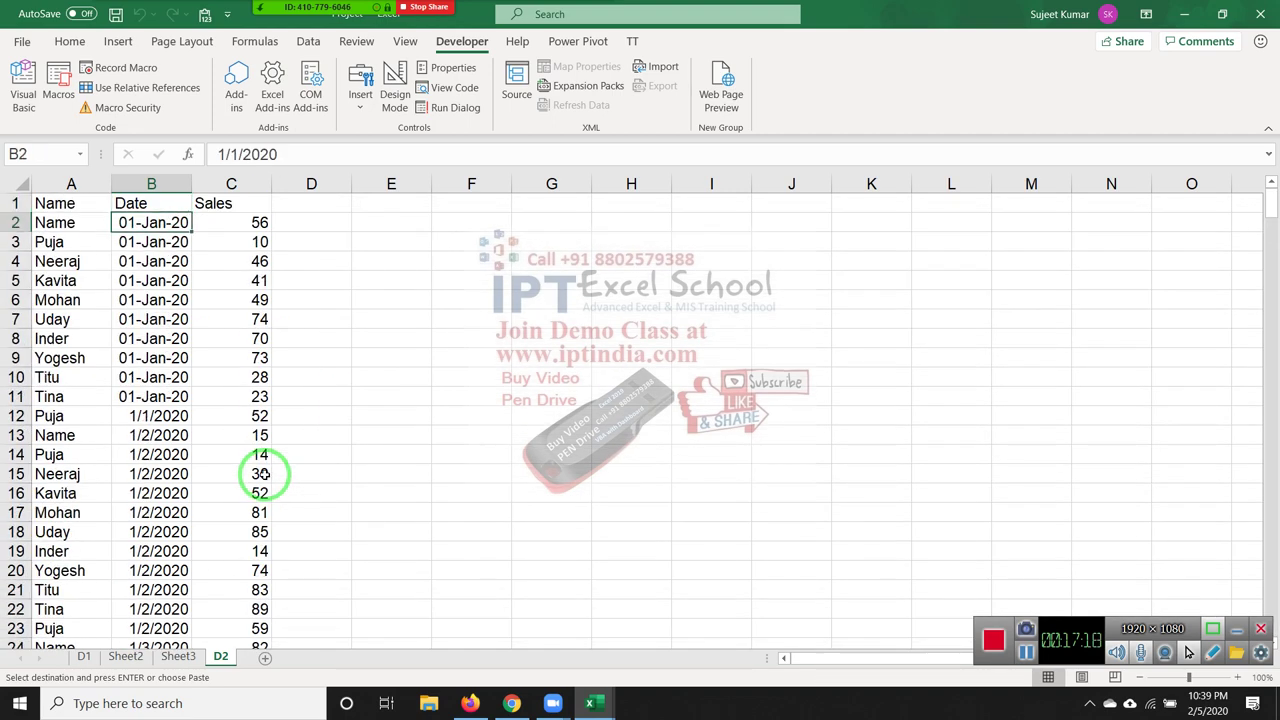
key("Left")
key("ctrl+shift+Right")
key("ctrl+shift+Down")
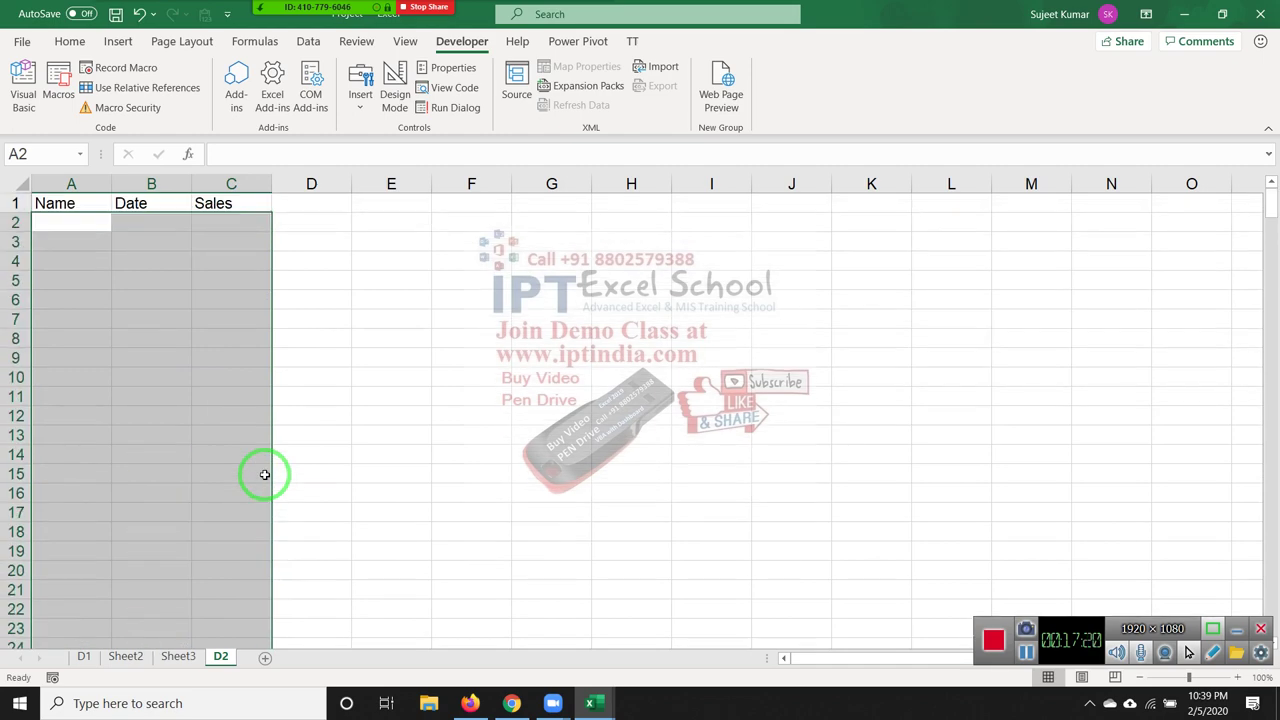
Check the source table on sheet D1, then return to the macro code
key("alt+F11")
left_click_drag(313, 462, 328, 262)
left_click_drag(265, 145, 269, 157)
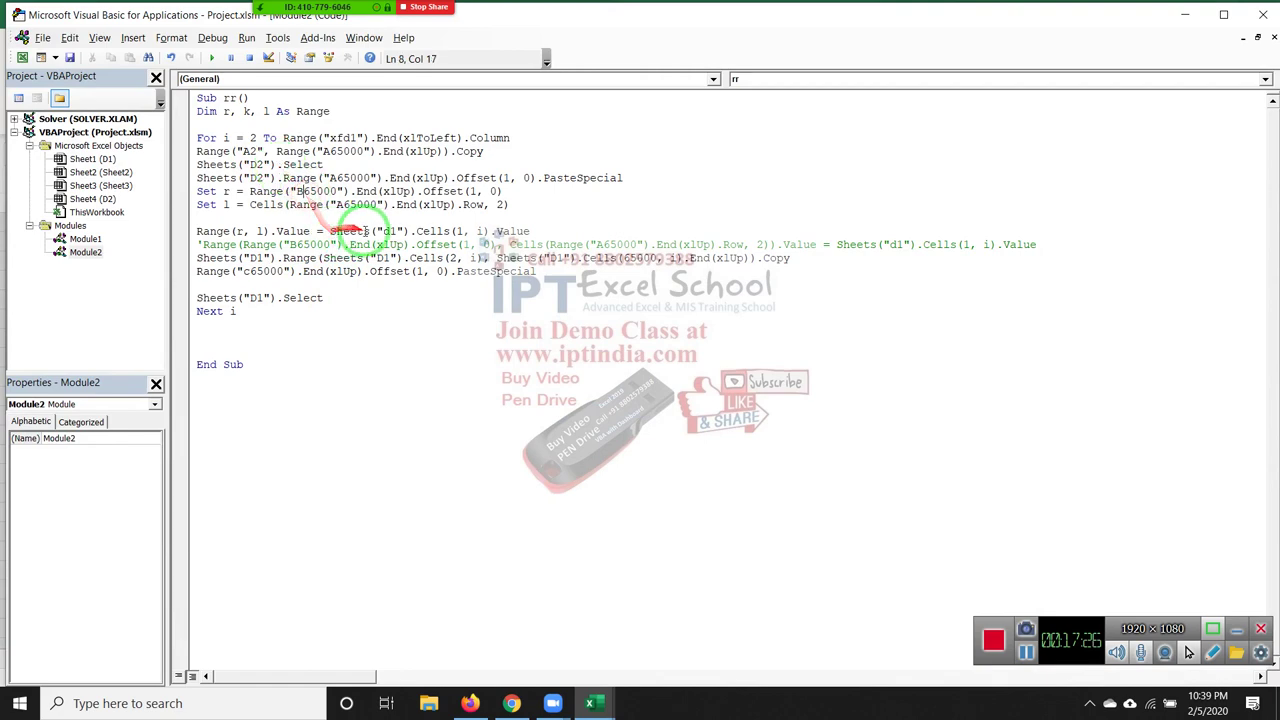
key("alt+F11")
left_click_drag(190, 278, 118, 705)
left_click(84, 656)
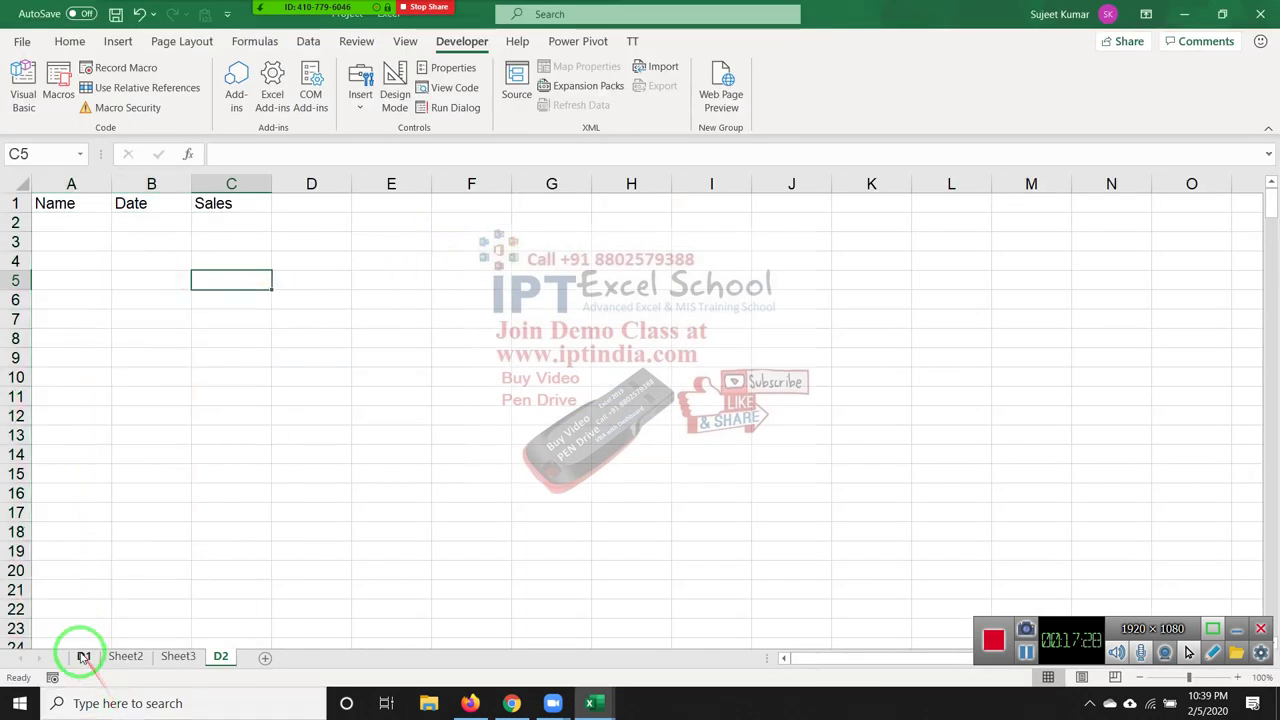
left_click(22, 100)
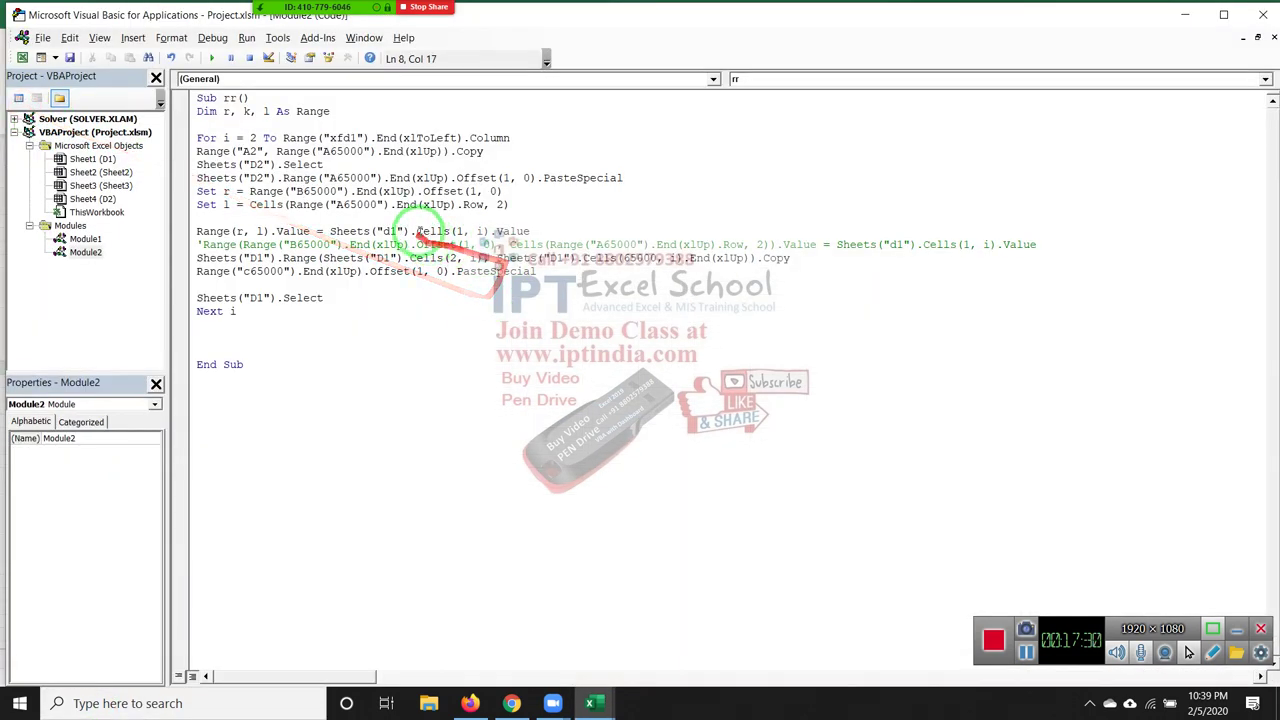
Rerun the rr macro to rebuild the list
left_click(211, 58)
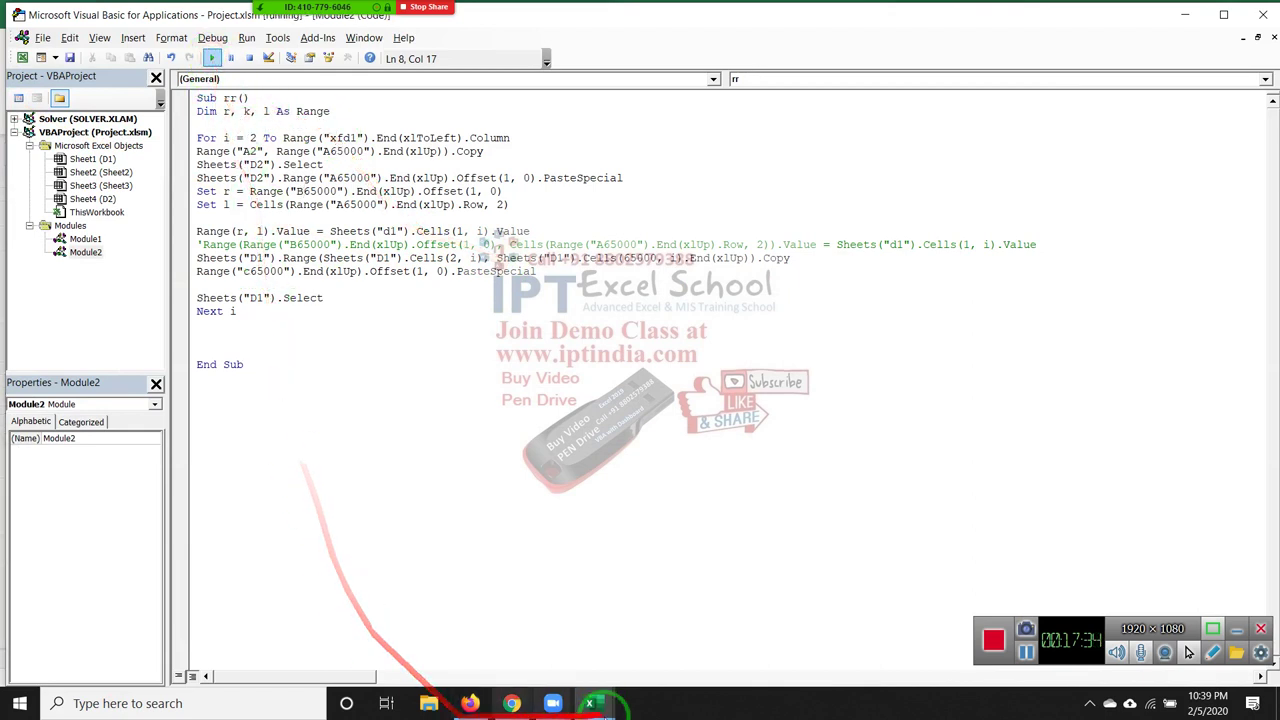
mouse_move(590, 703)
left_click(561, 676)
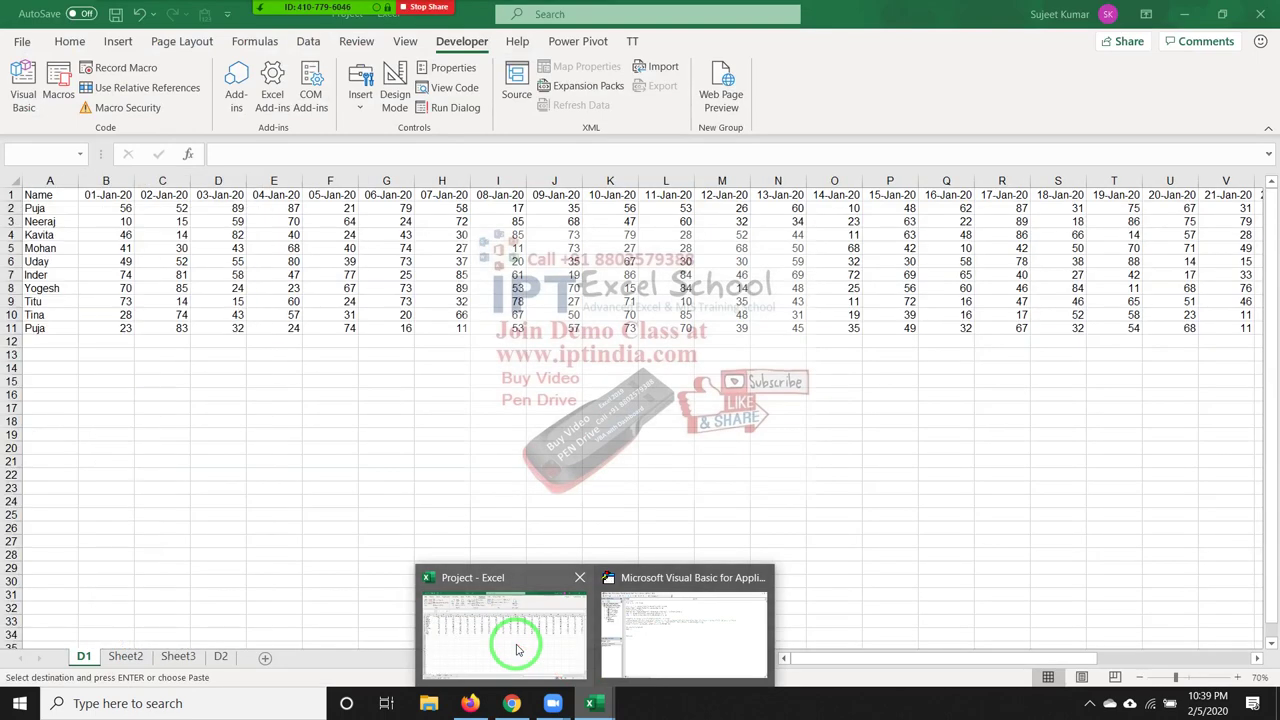
left_click(349, 586)
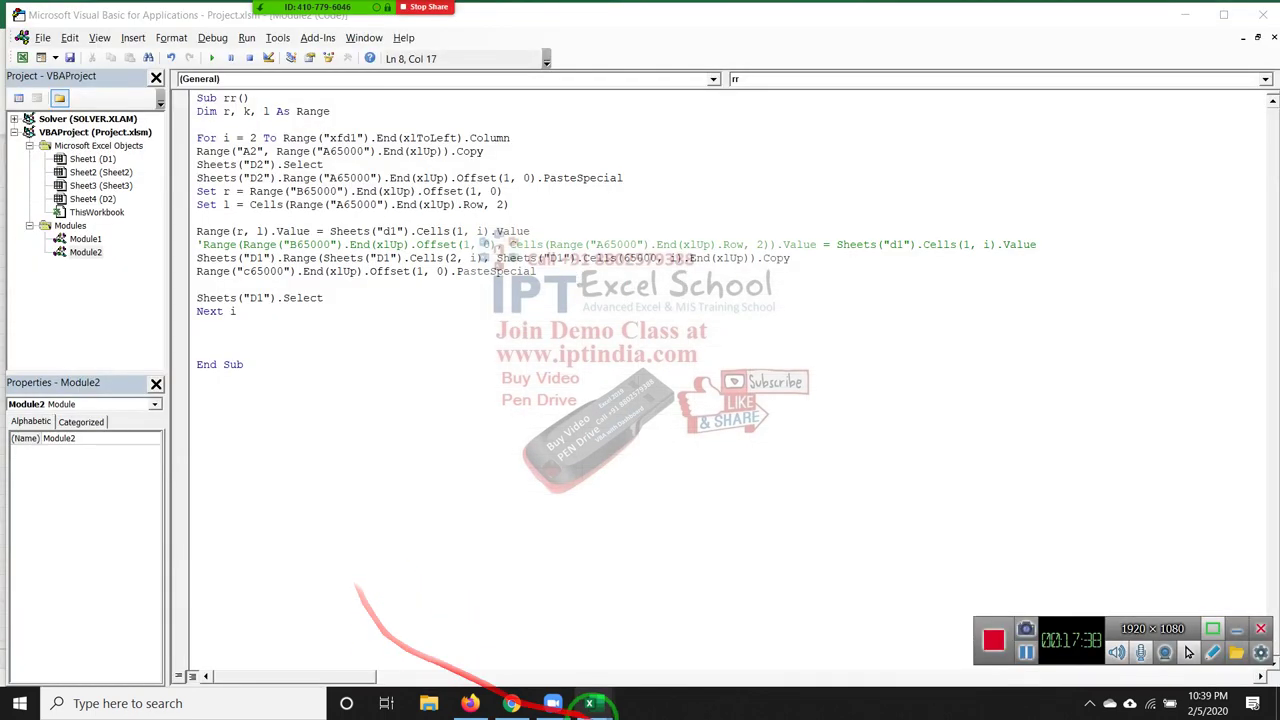
left_click(592, 705)
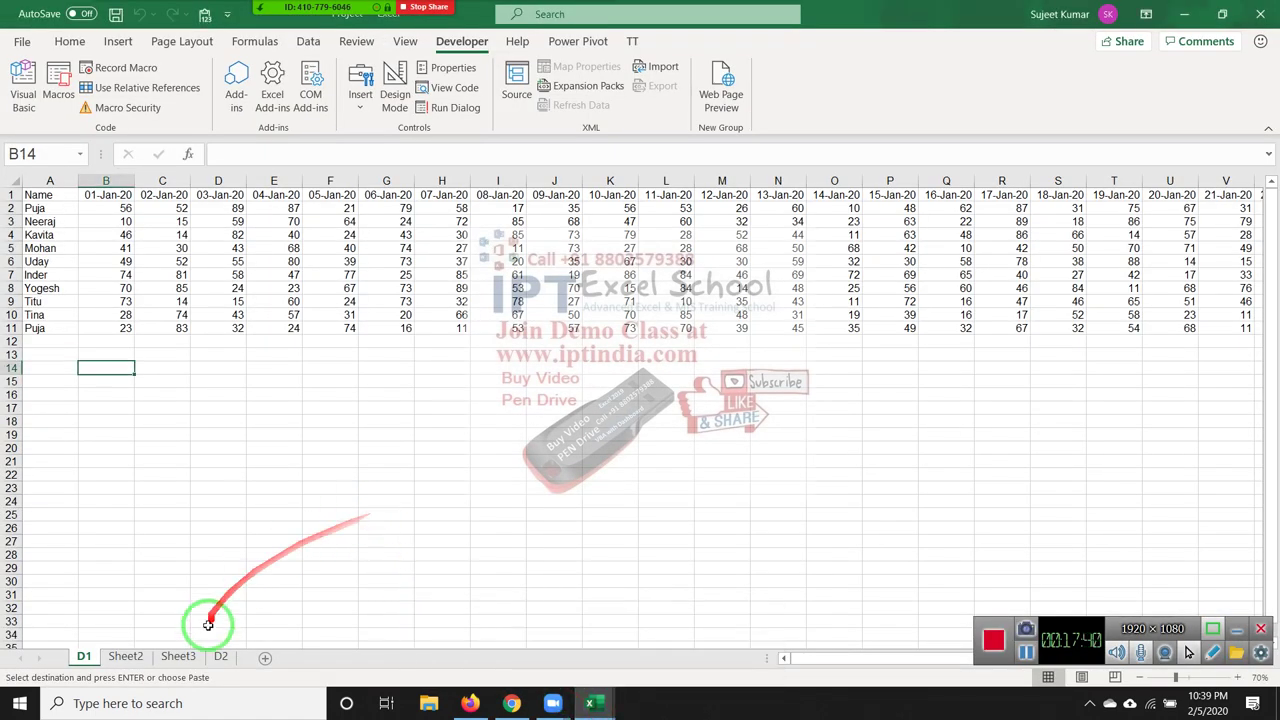
Review the regenerated D2 list, ending at row 311, then go back to the VBA editor
left_click(219, 660)
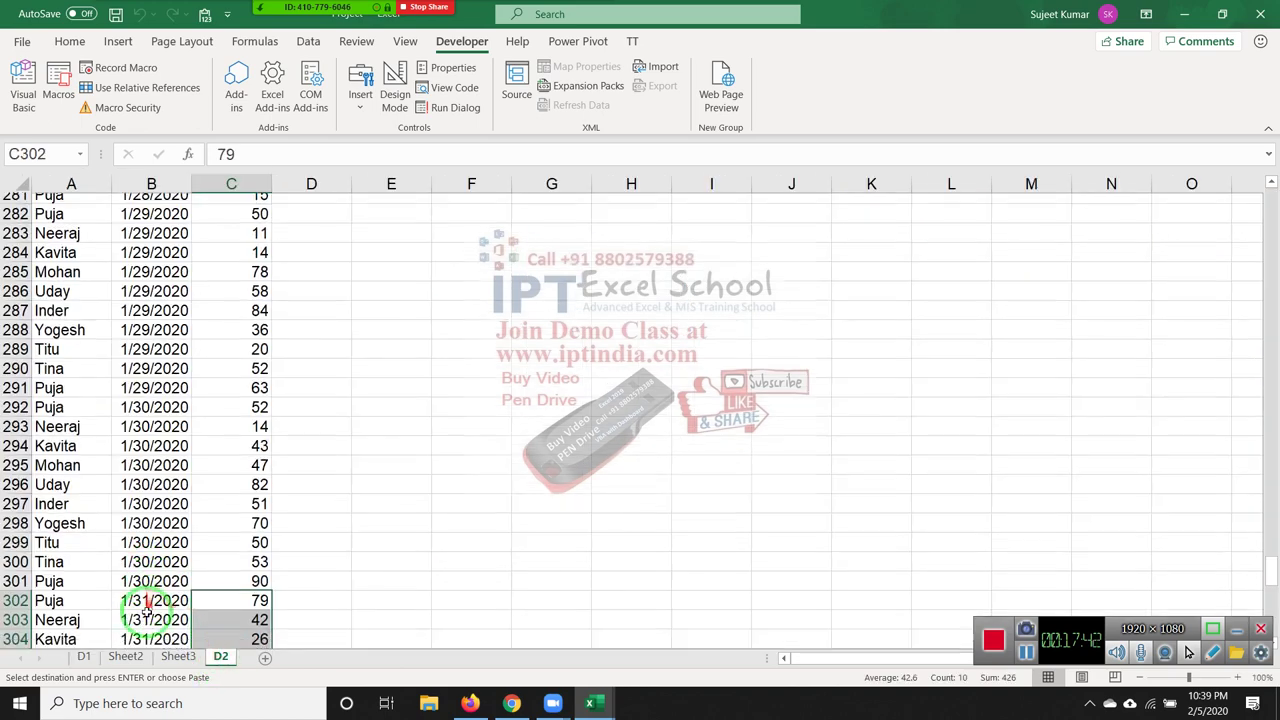
scroll(146, 612, "down", 5)
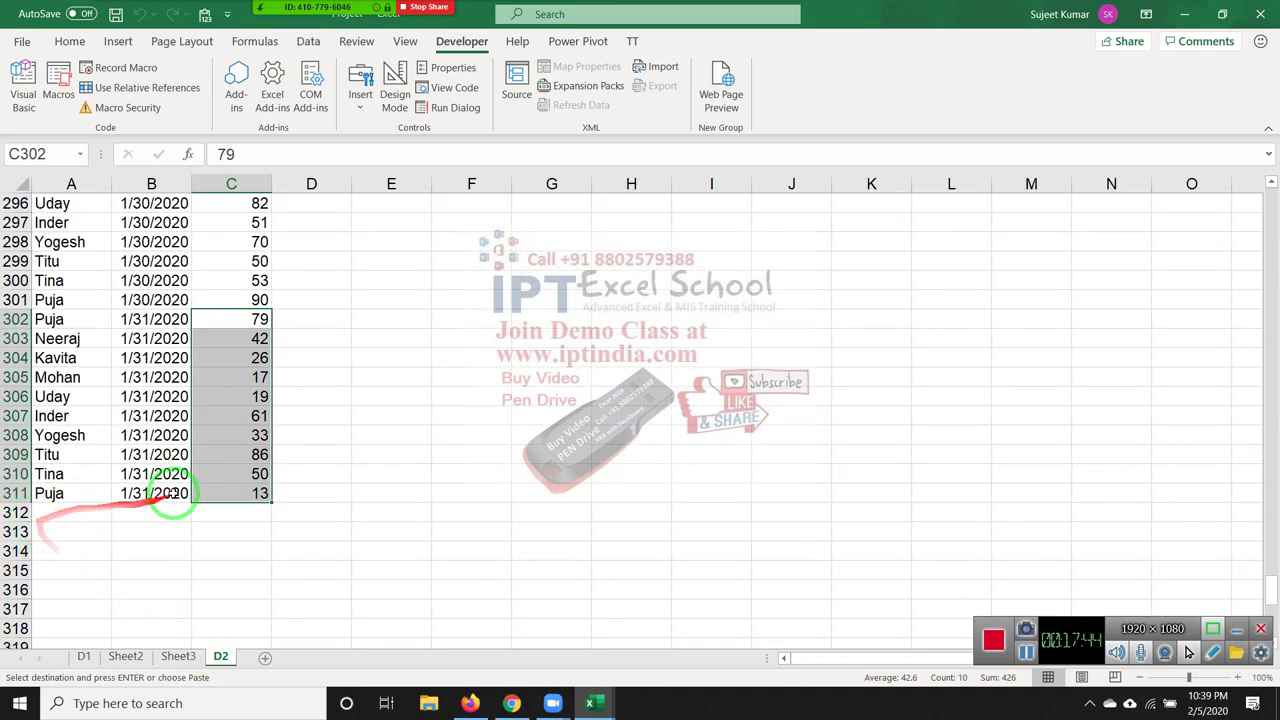
scroll(175, 522, "up", 1)
scroll(175, 522, "up", 13)
scroll(175, 522, "up", 13)
scroll(175, 522, "up", 7)
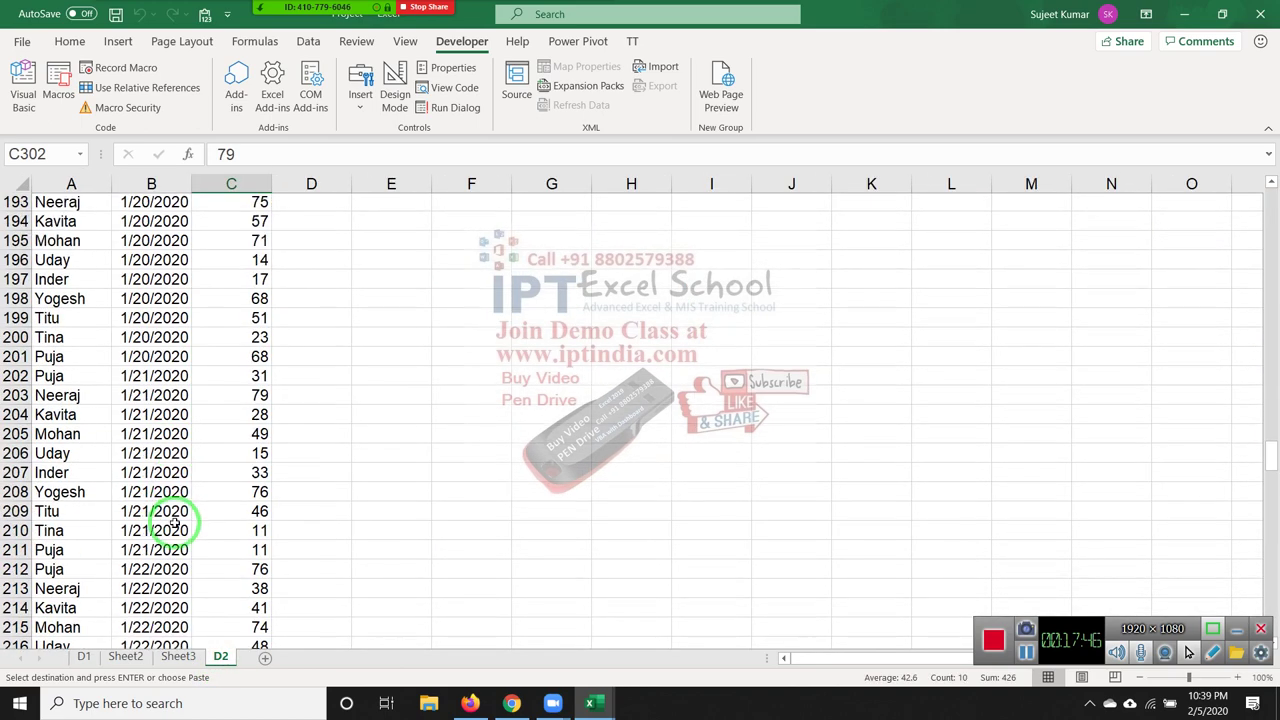
scroll(175, 522, "up", 14)
scroll(175, 522, "up", 10)
key("alt+F11")
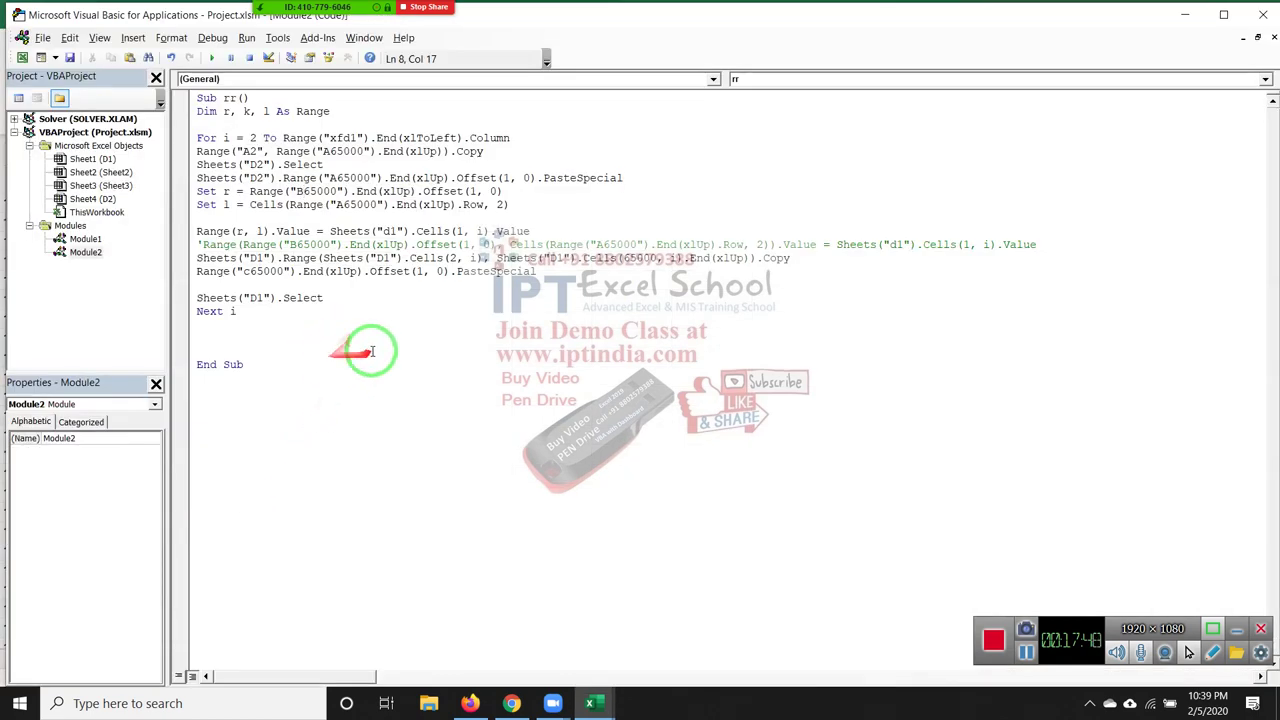
Switch between Module1's datacompile code and Module2's rr macro to compare them
left_click_drag(363, 355, 202, 110)
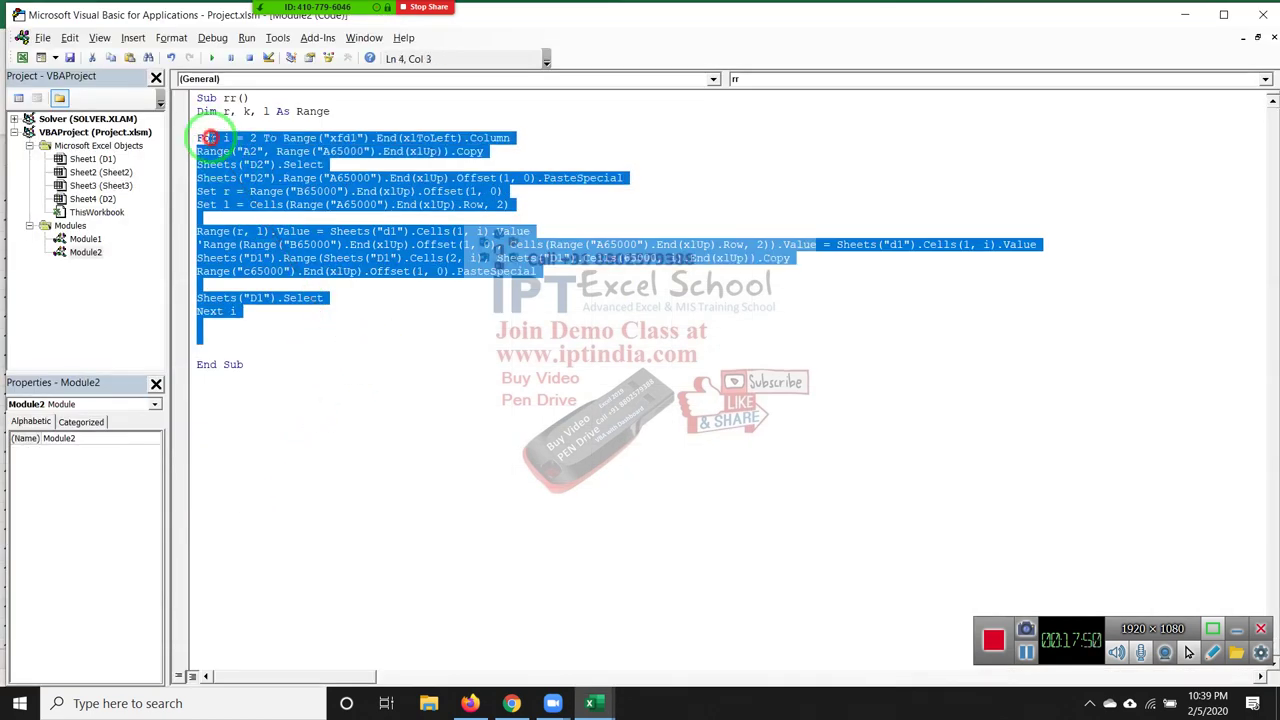
left_click(316, 306)
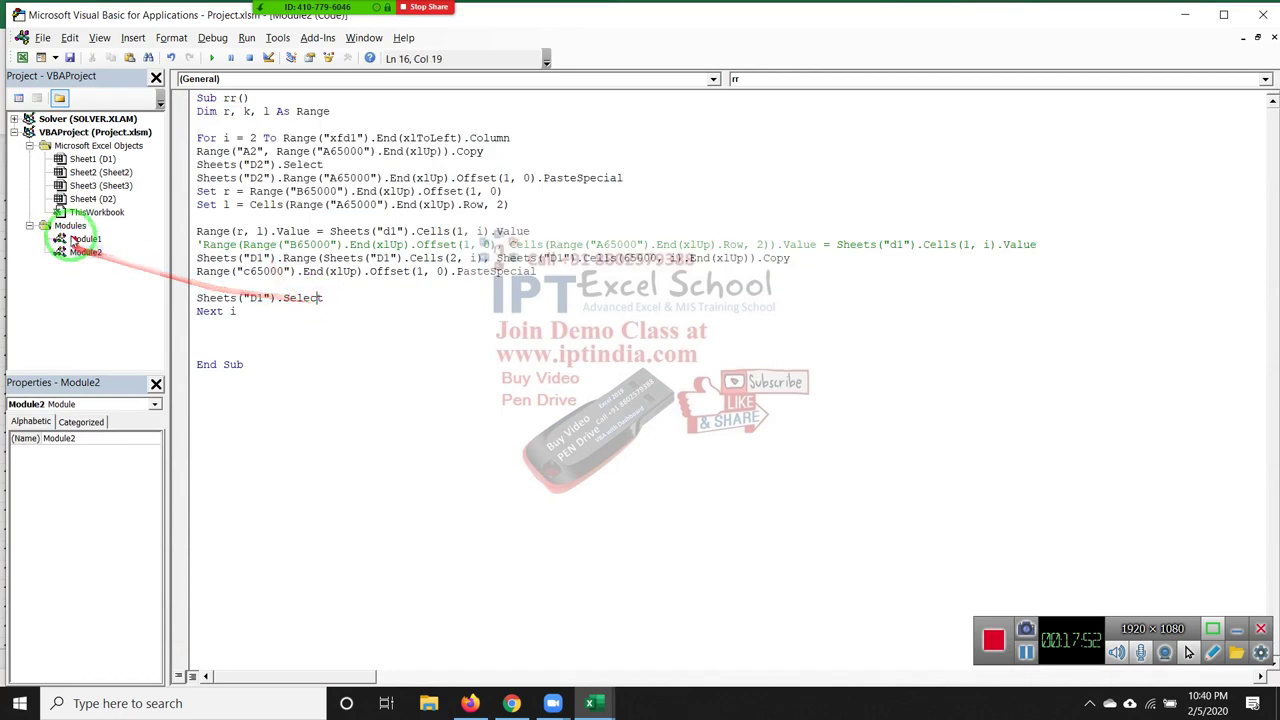
double_click(80, 239)
scroll(425, 390, "down", 6)
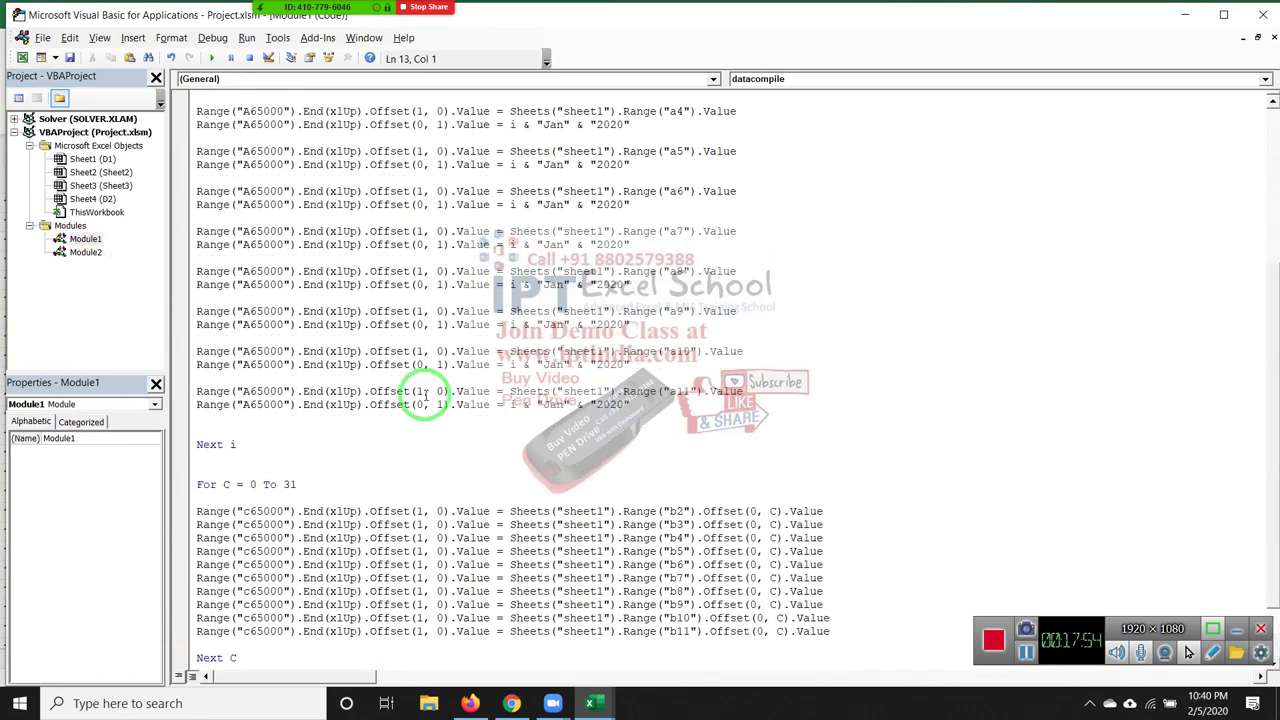
scroll(425, 395, "down", 2)
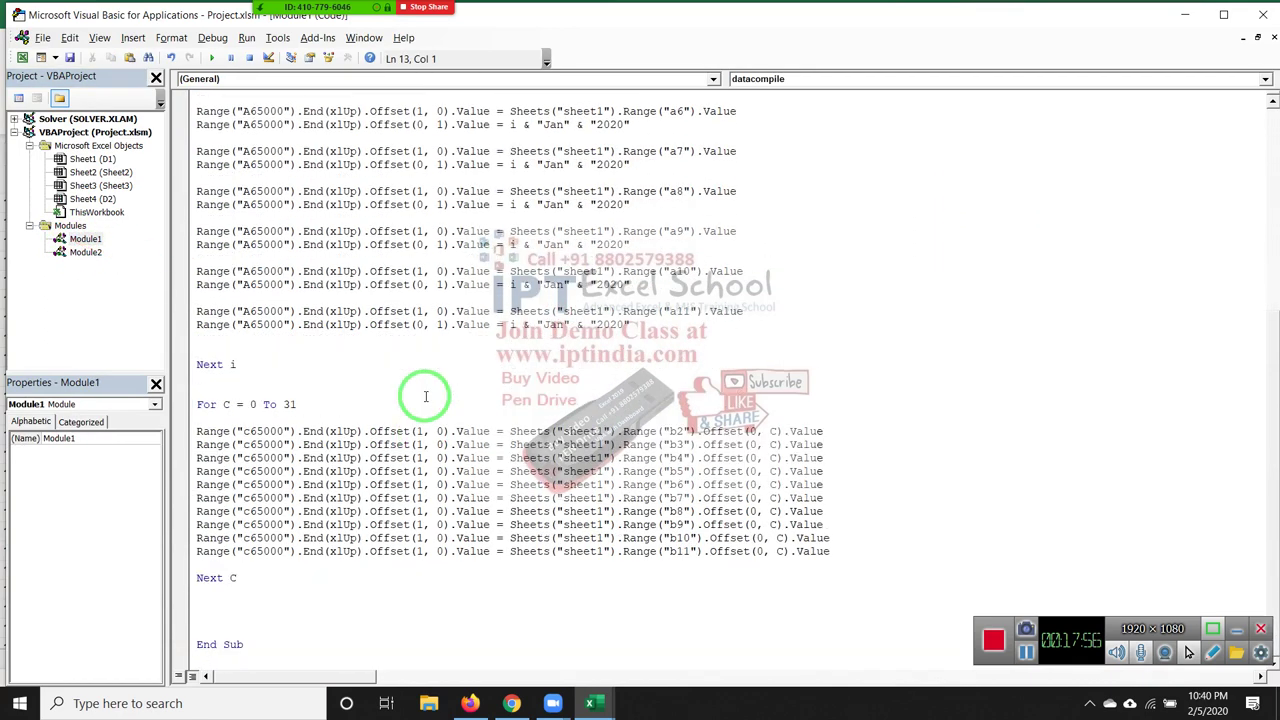
scroll(425, 396, "up", 7)
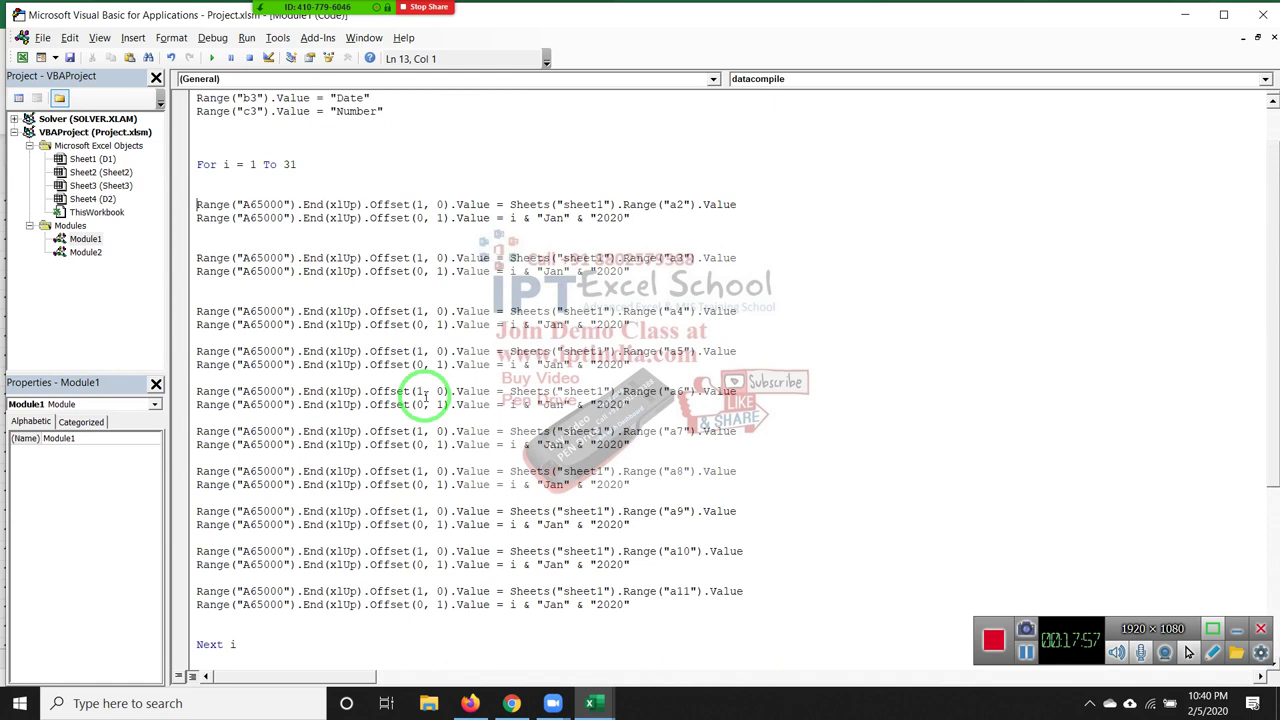
double_click(86, 252)
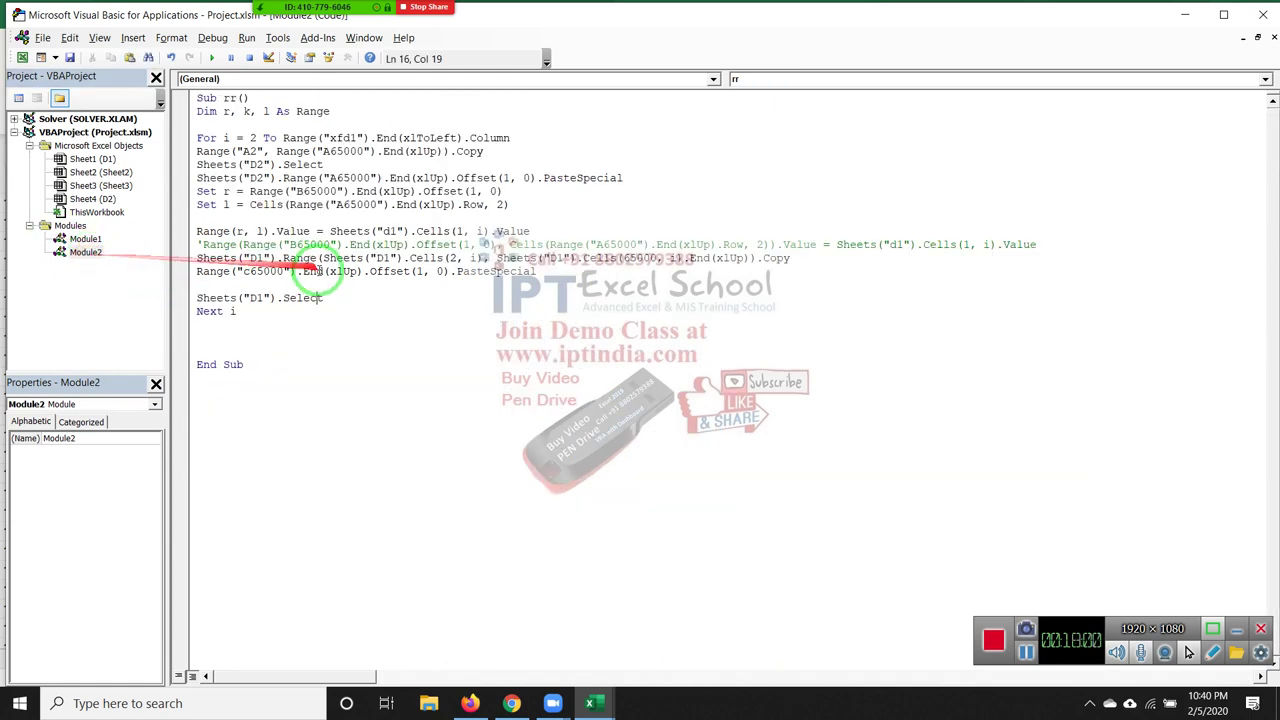
double_click(86, 239)
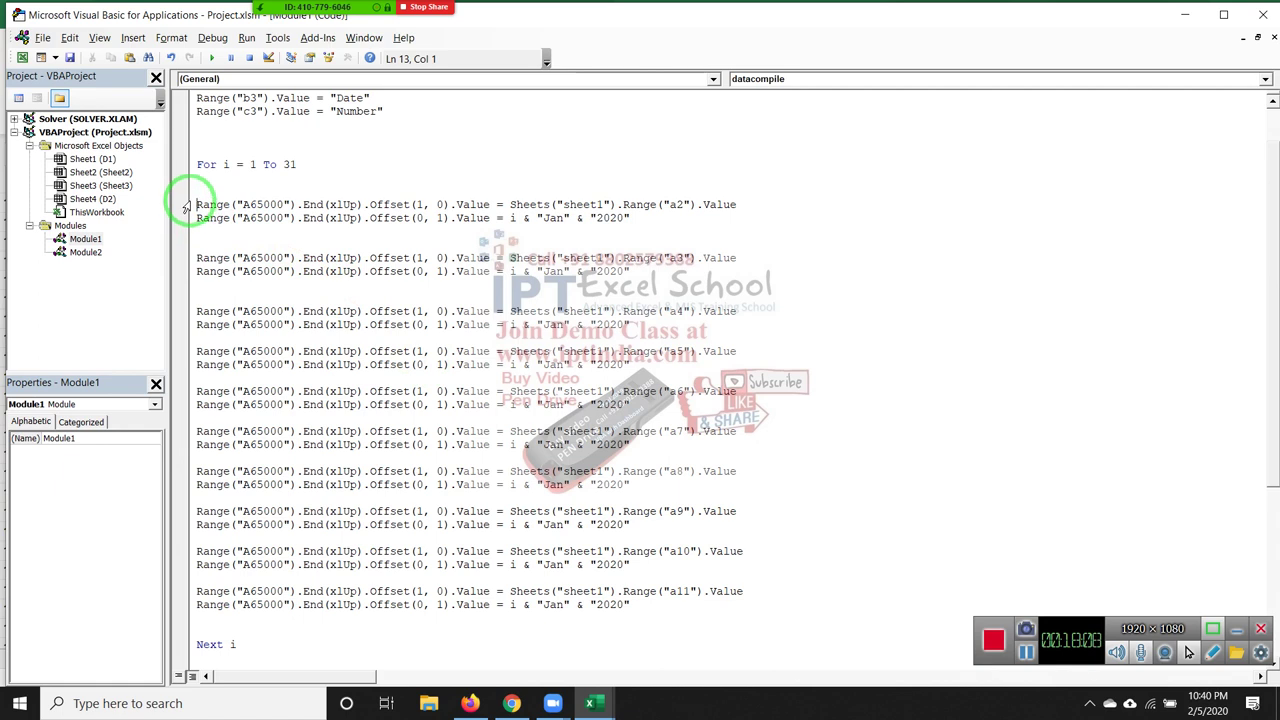
Highlight the a2, a4, a10 and a11 line pairs in the datacompile code
left_click_drag(186, 206, 229, 334)
scroll(229, 334, "down", 2)
left_click_drag(286, 409, 665, 520)
left_click(670, 521)
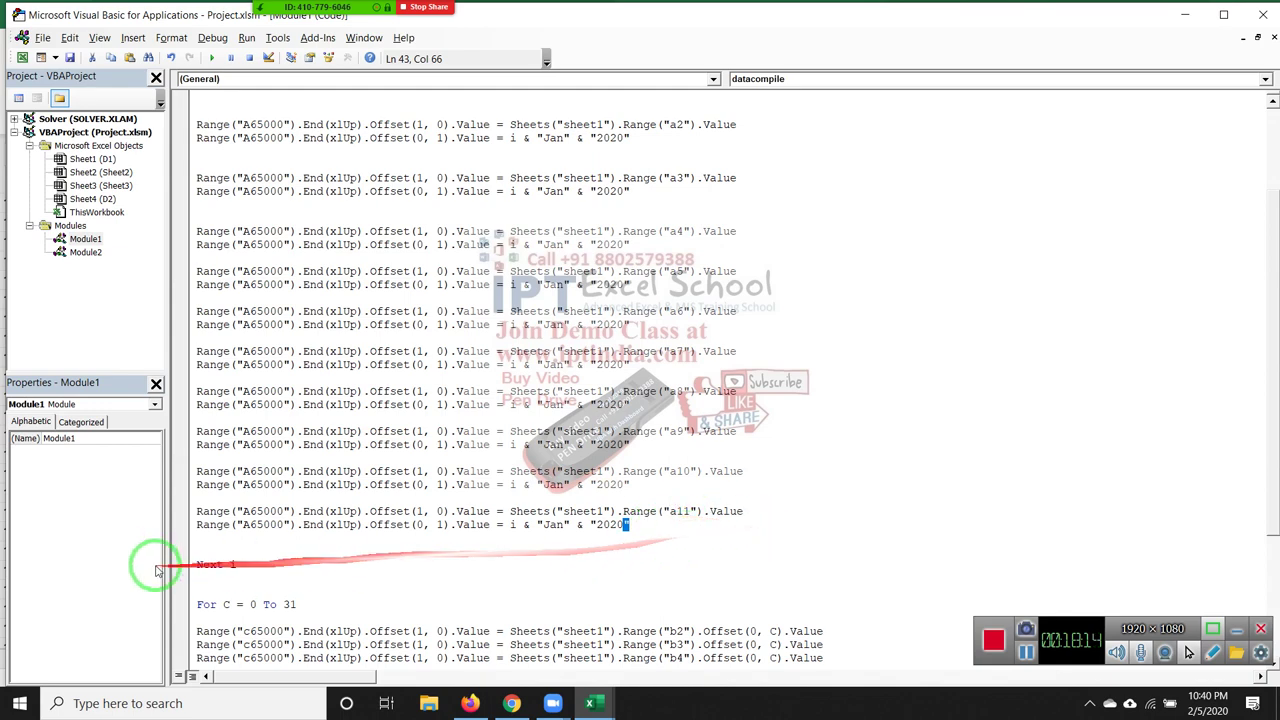
left_click_drag(194, 540, 172, 118)
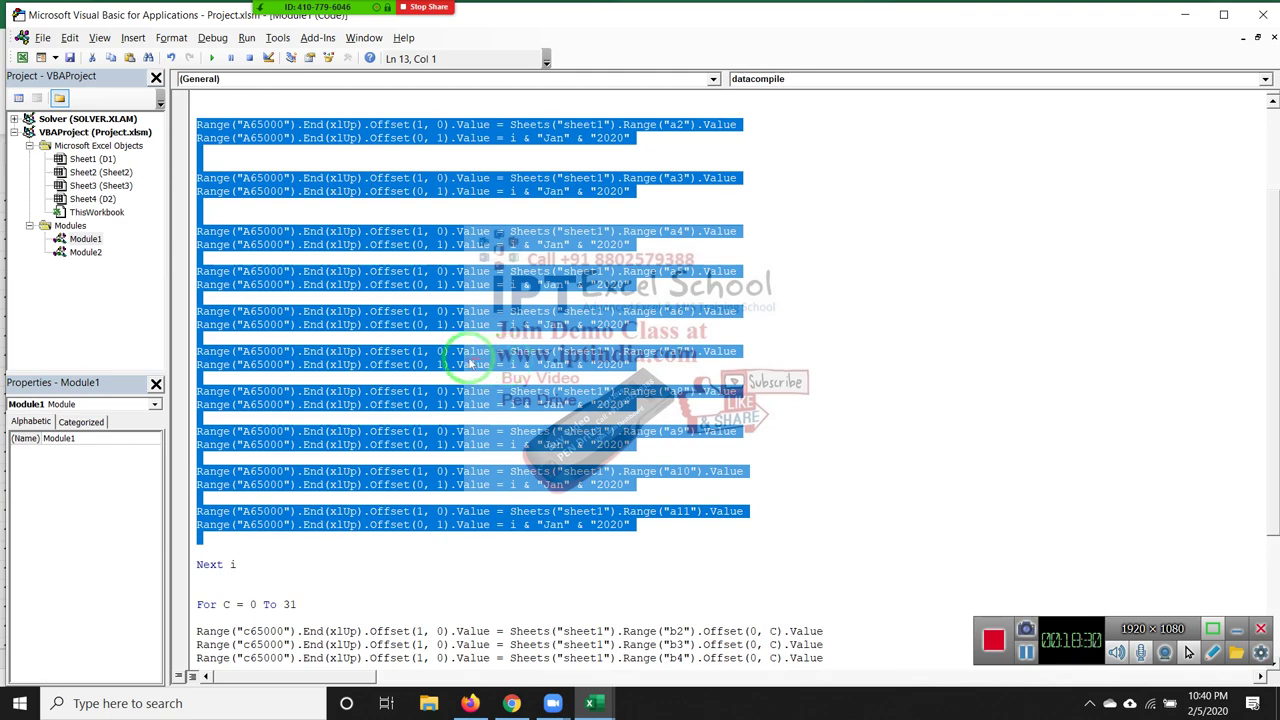
scroll(420, 372, "up", 3)
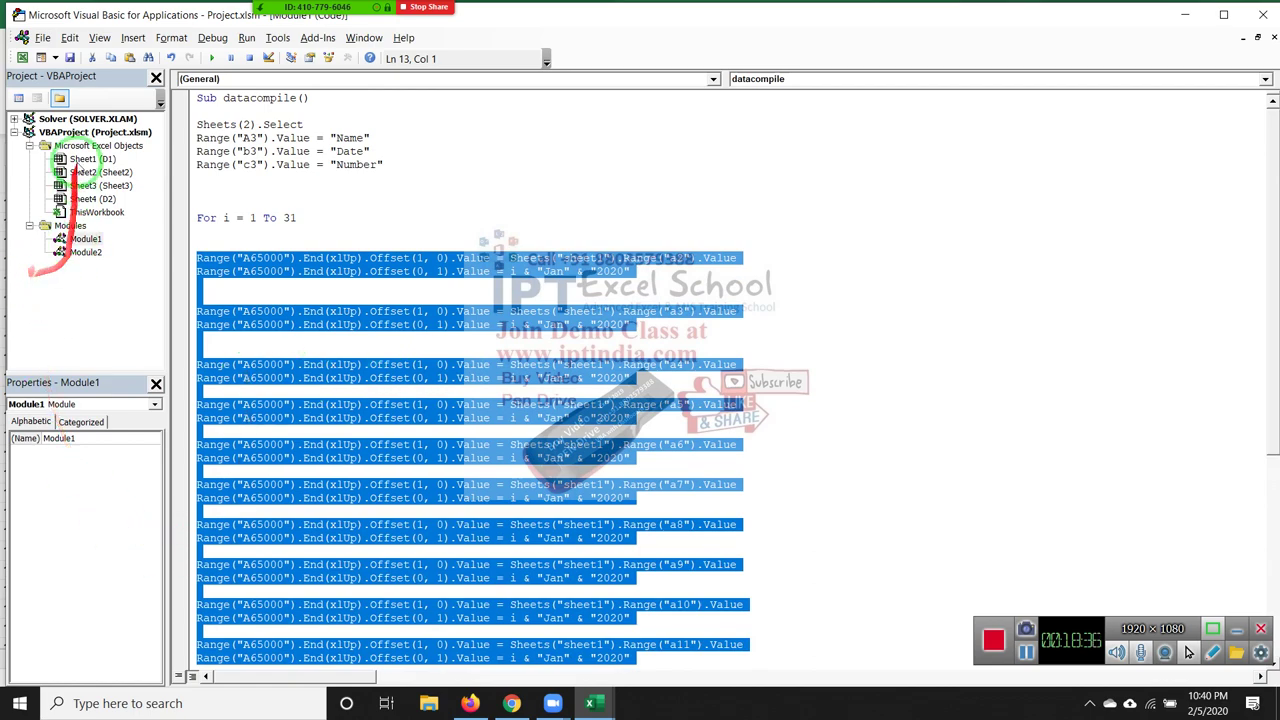
Open Module2 and select the entire rr macro code
left_click(87, 254)
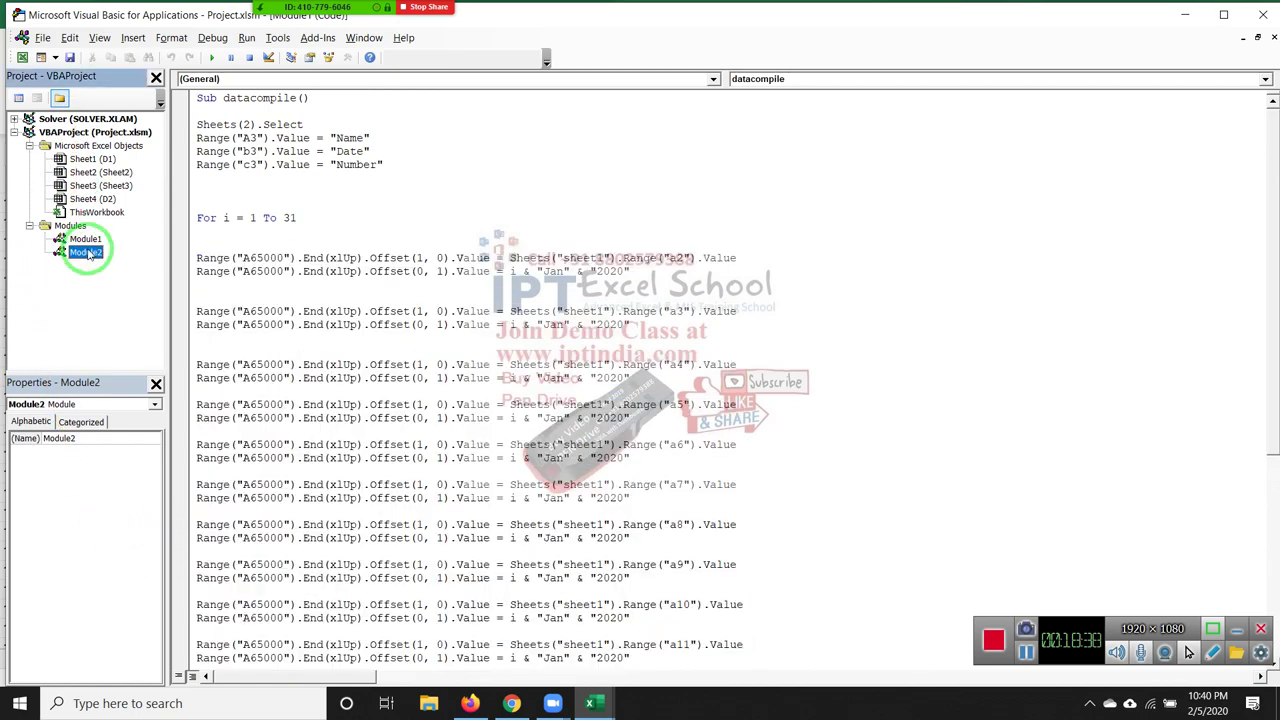
double_click(86, 252)
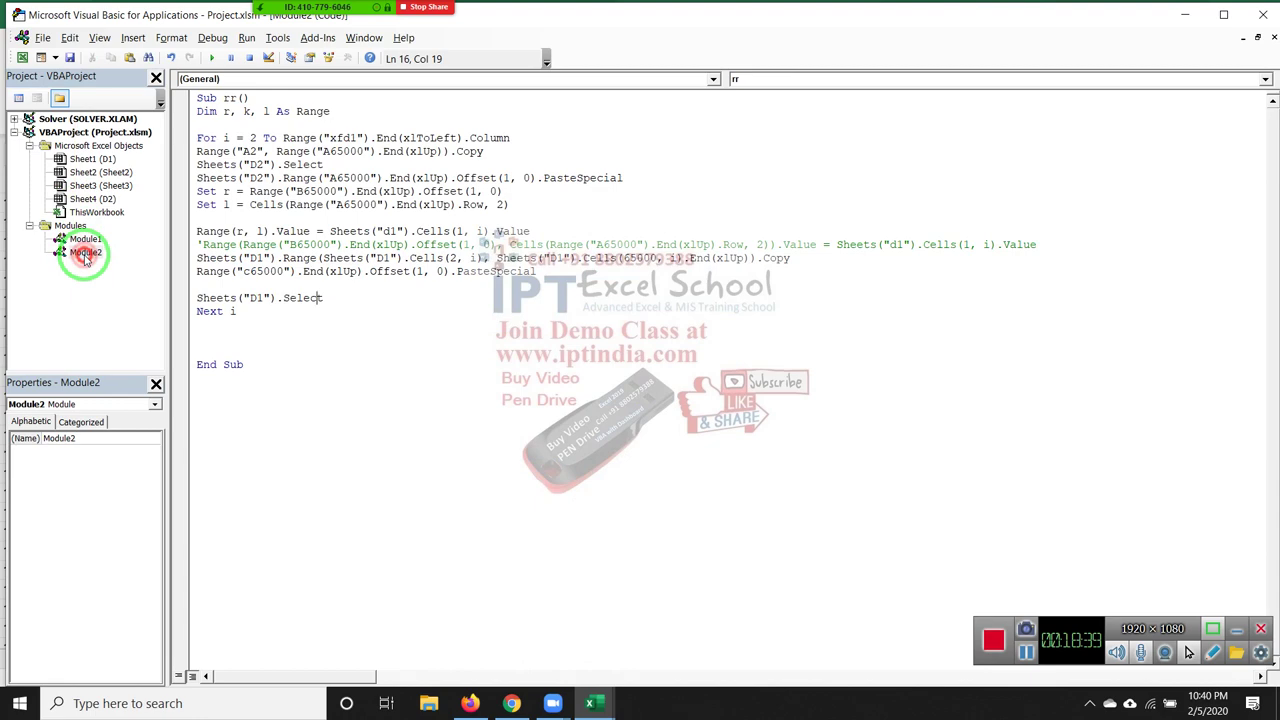
left_click(368, 362)
key("ctrl+a")
key("ctrl+c")
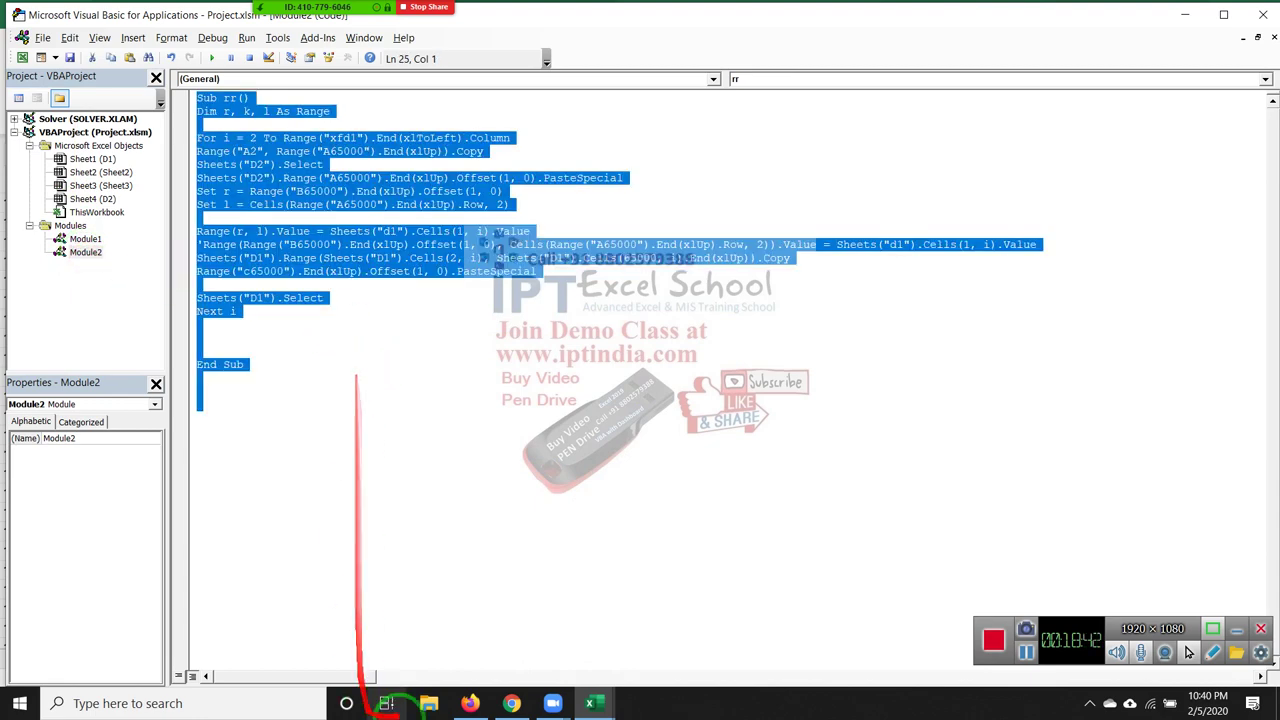
Reply to the first message of the sent 'File' thread with the pasted rr macro code and send it
left_click(511, 703)
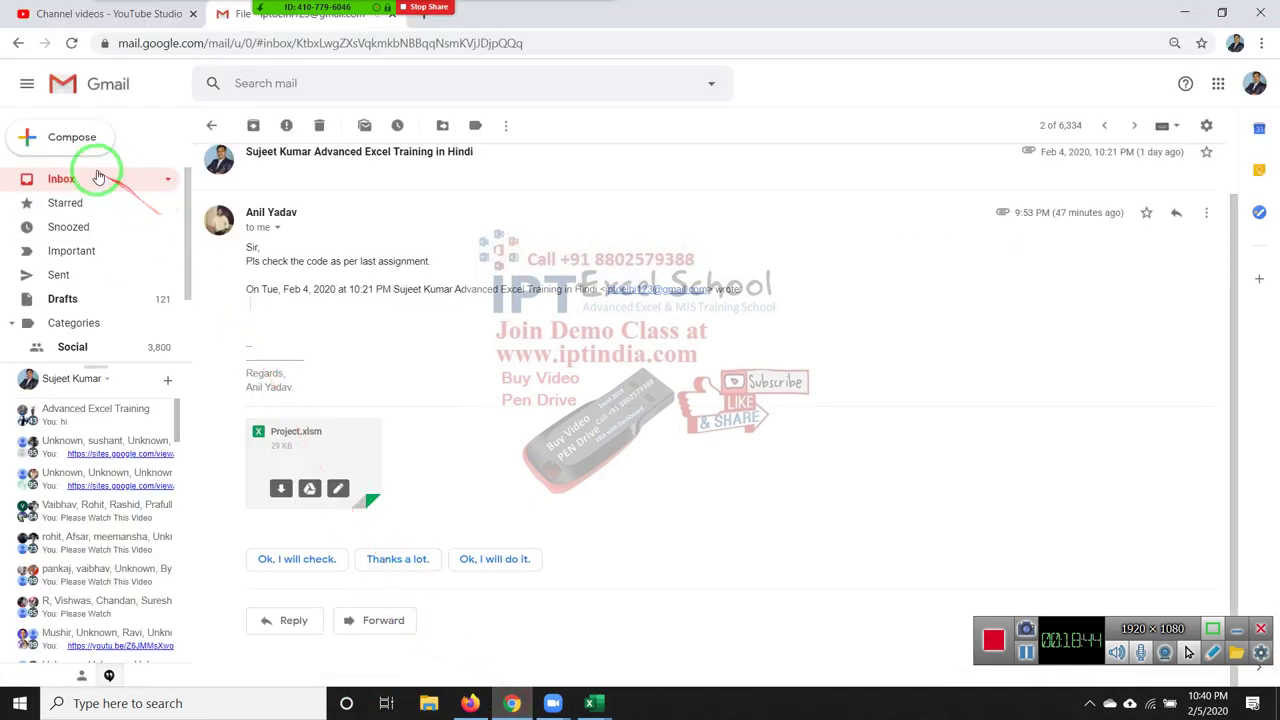
scroll(340, 340, "up", 1)
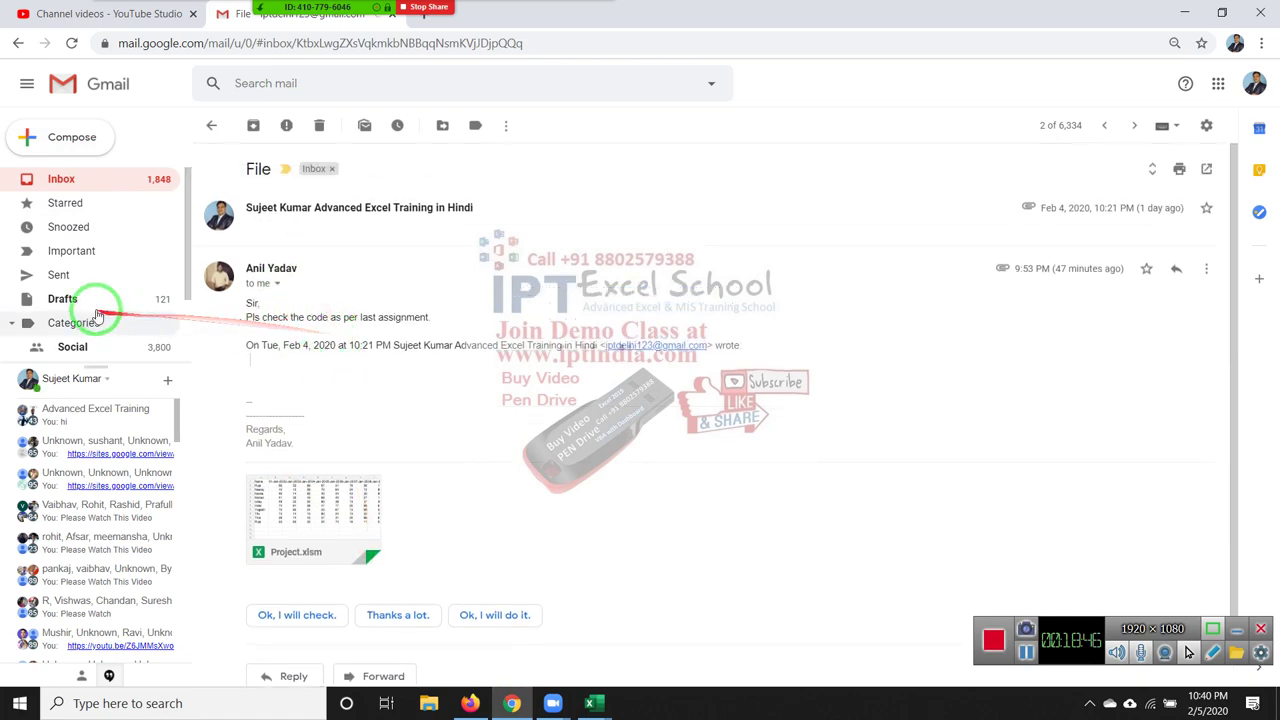
left_click(70, 285)
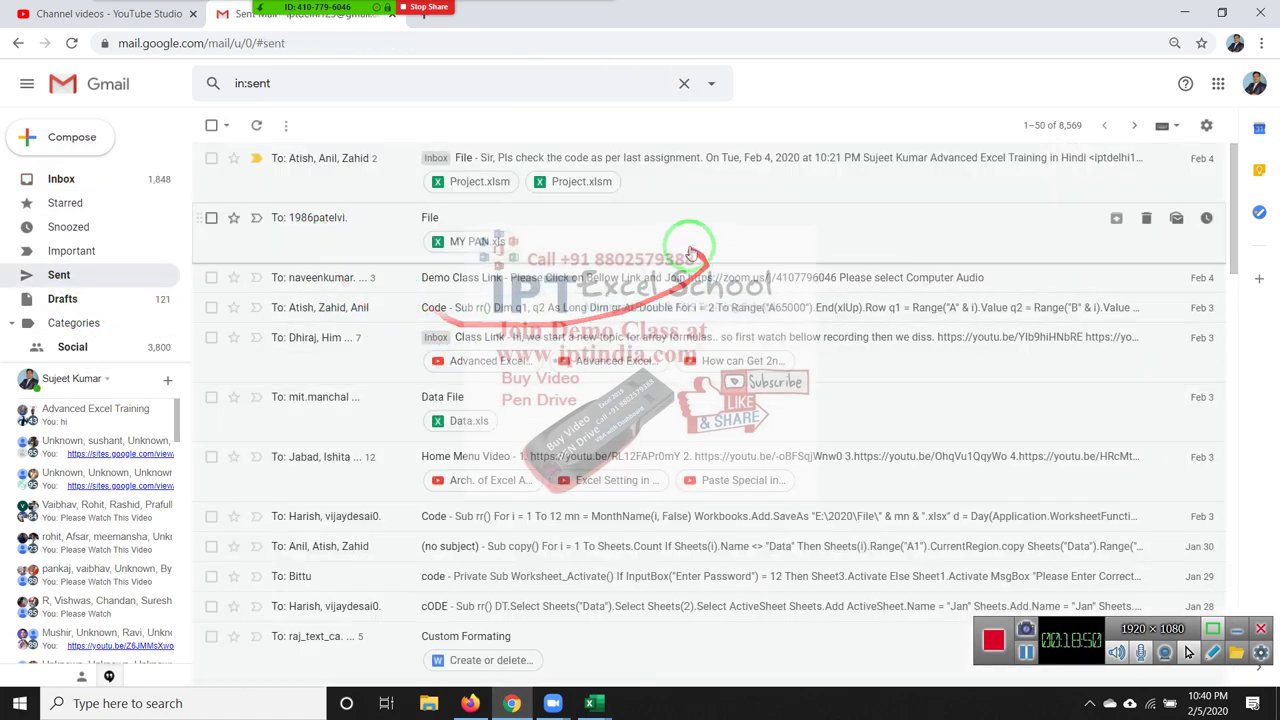
left_click(661, 188)
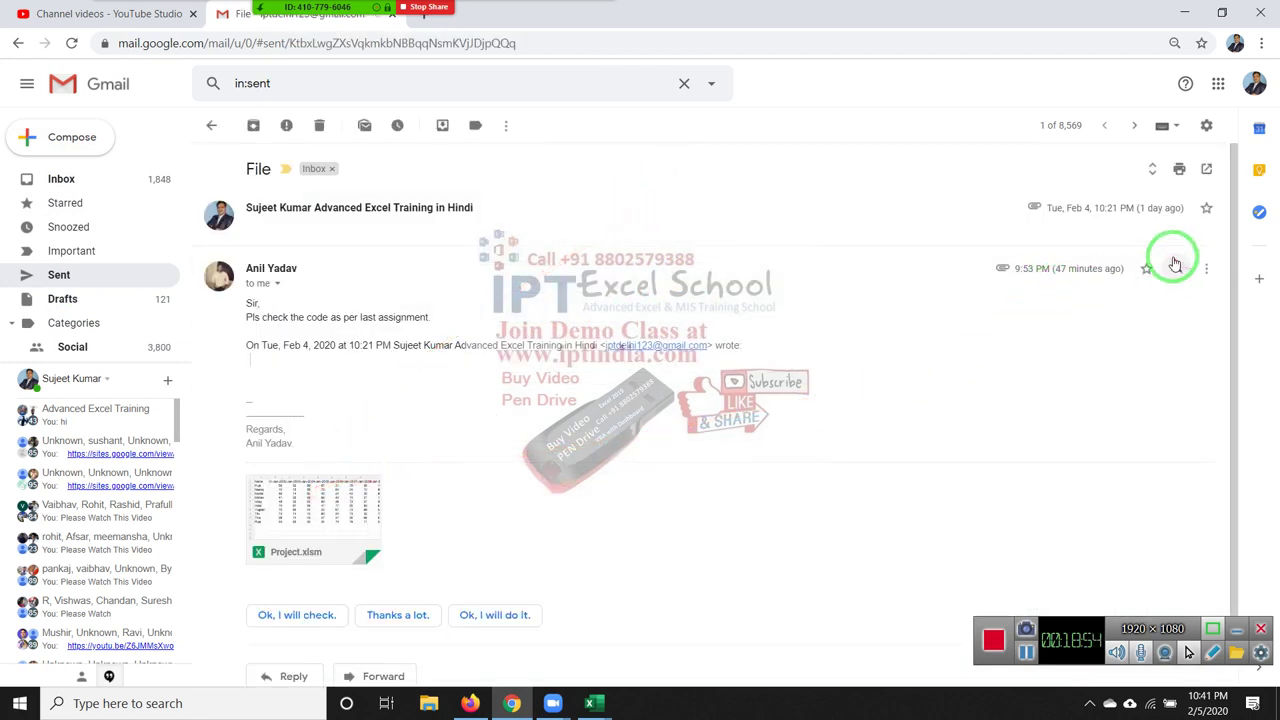
left_click(829, 232)
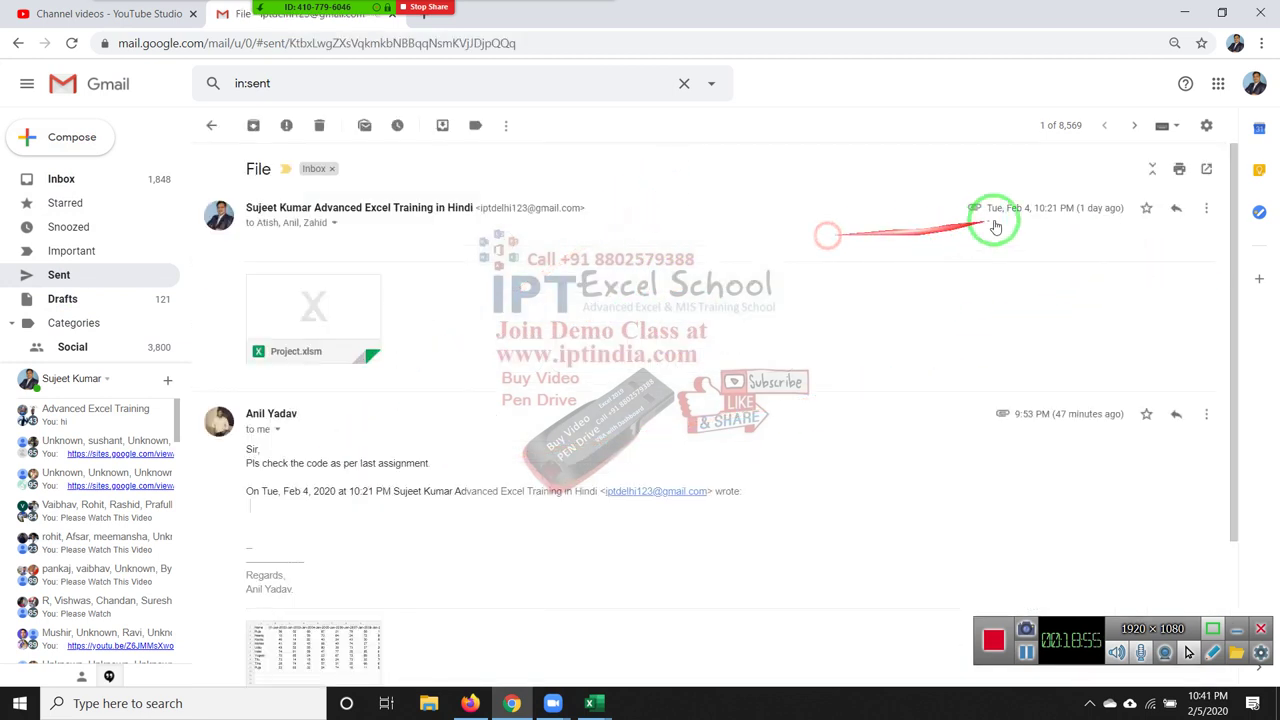
left_click(1177, 210)
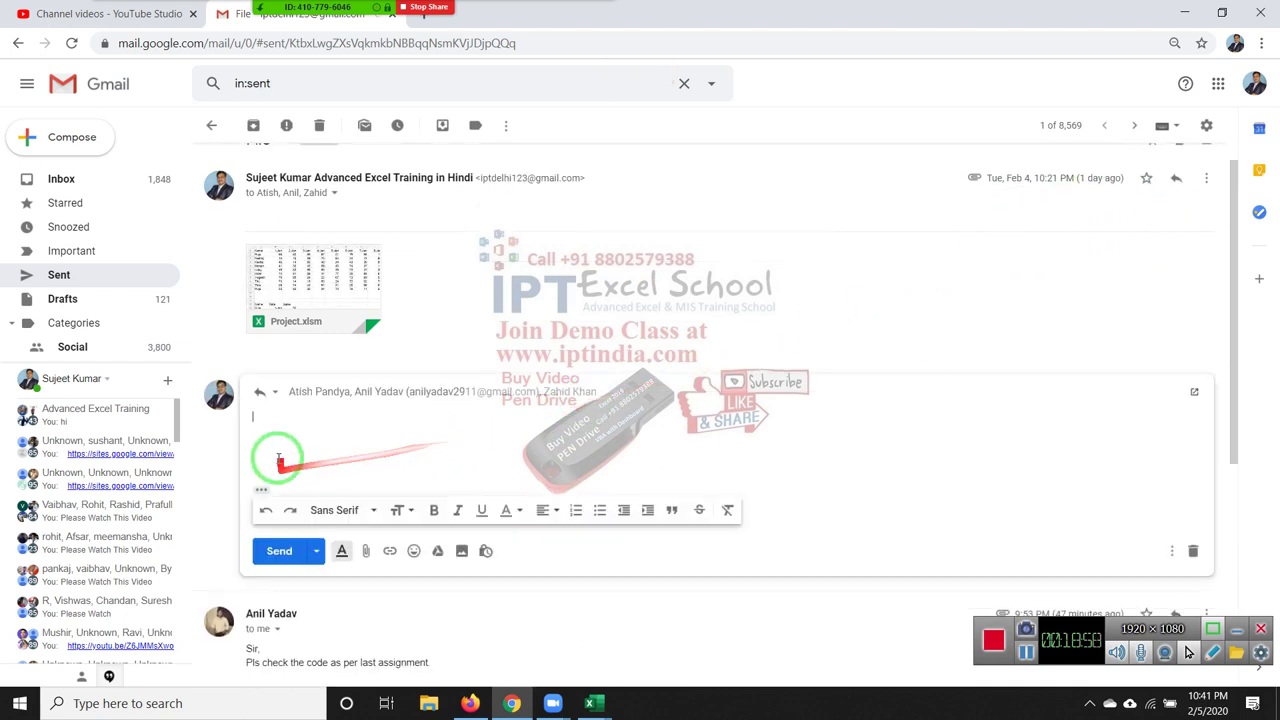
key("ctrl+v")
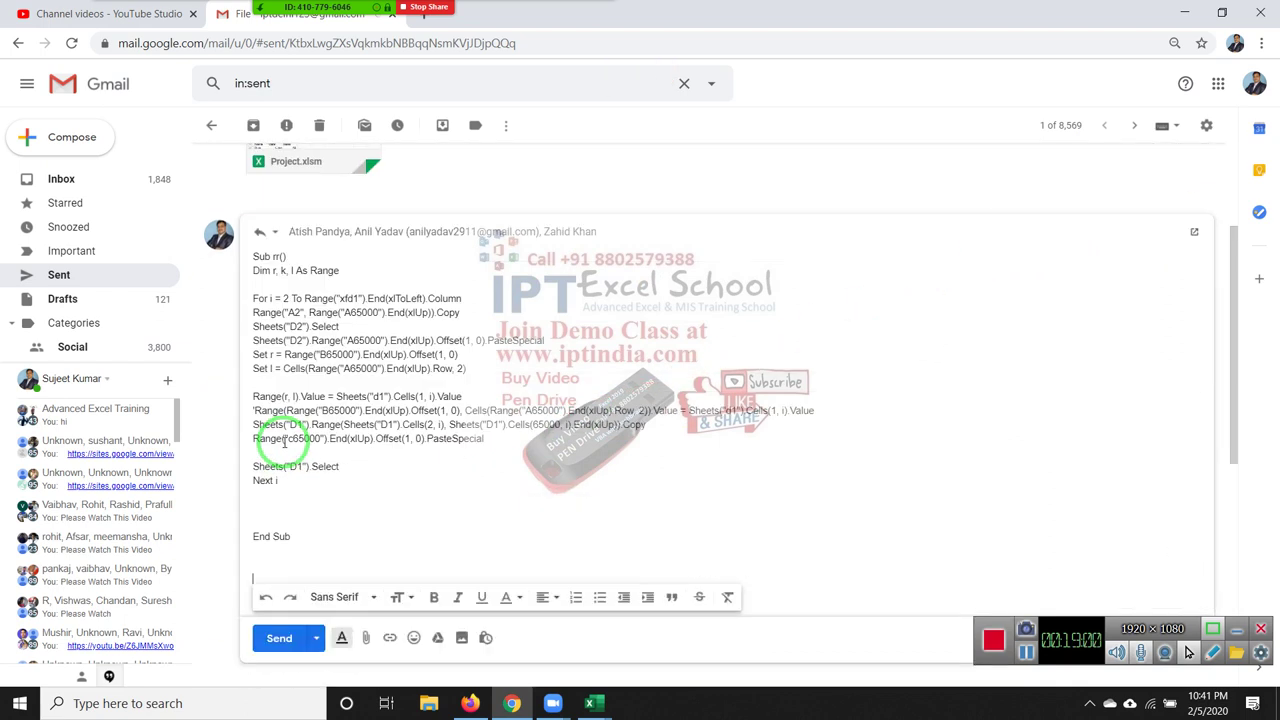
left_click(280, 640)
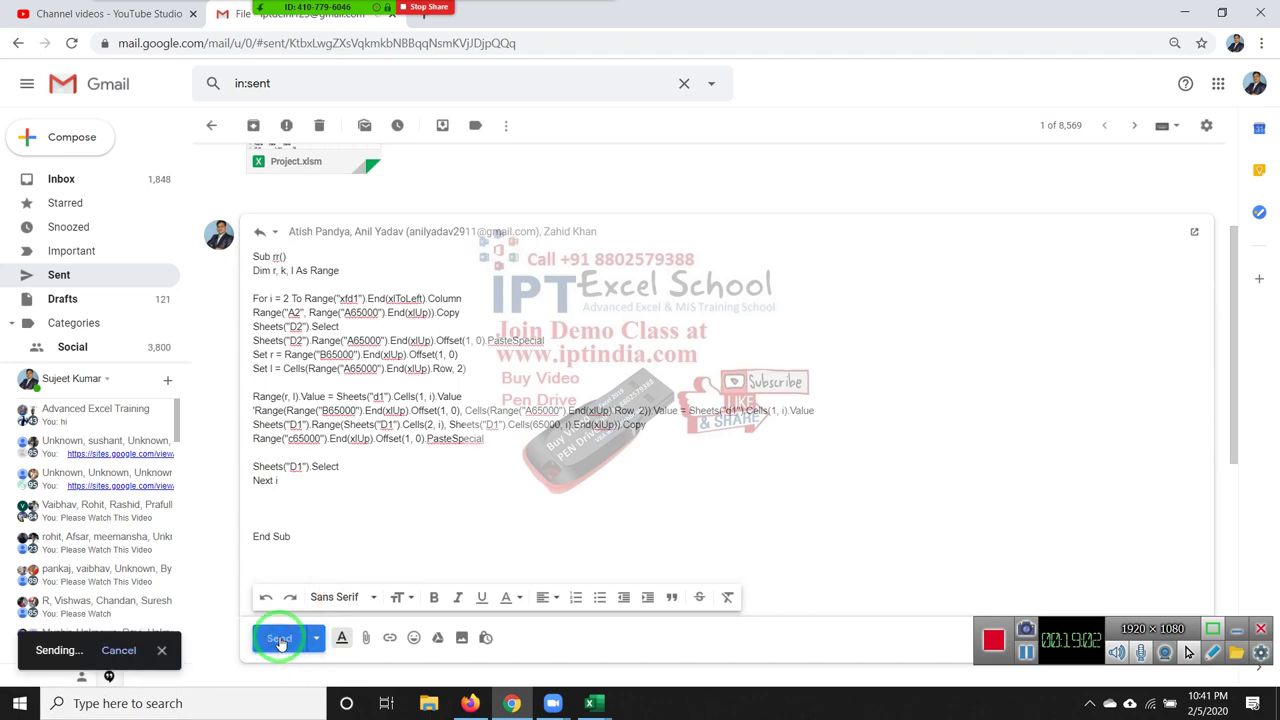